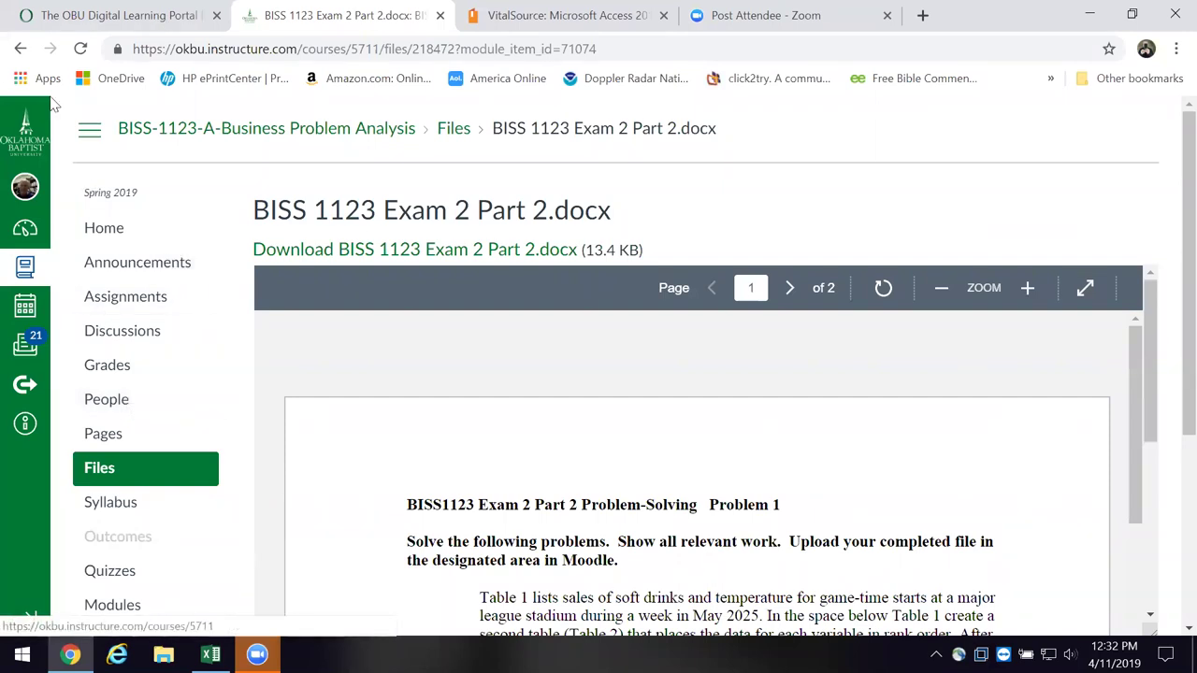
- Return to the course modules, collapse Weeks 8 and 9, and scroll to the Exam 2 items
click(18, 49)
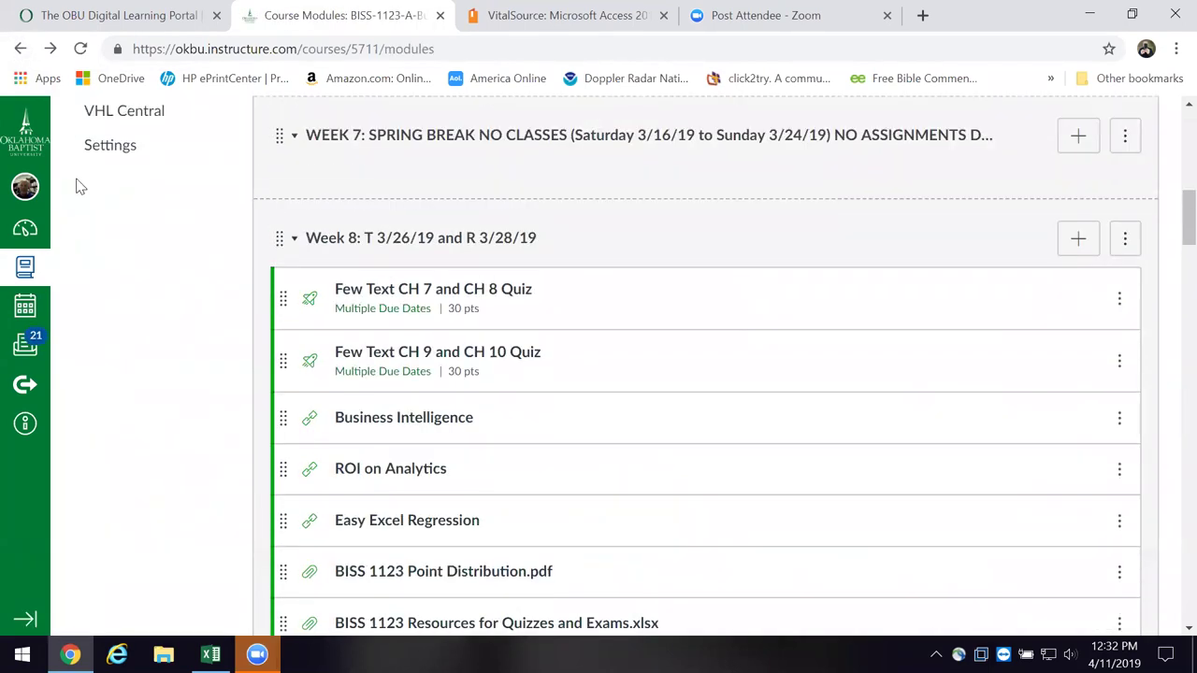
click(290, 149)
click(295, 227)
scroll(210, 295, down, 2)
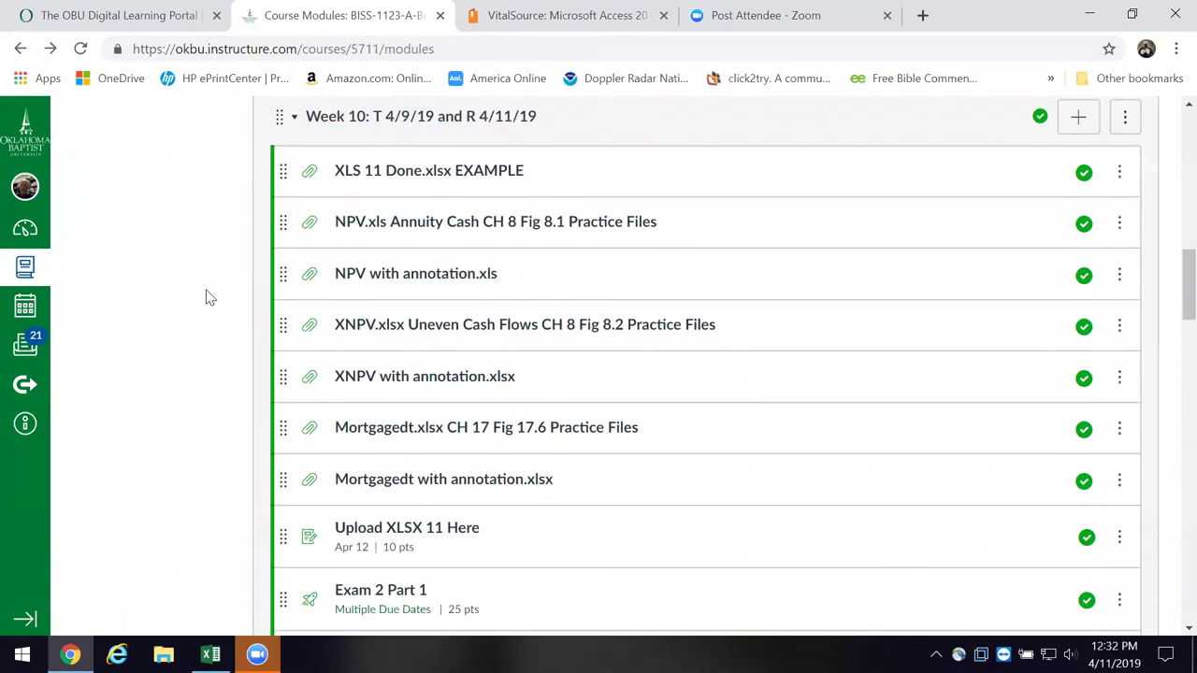
scroll(205, 374, down, 4)
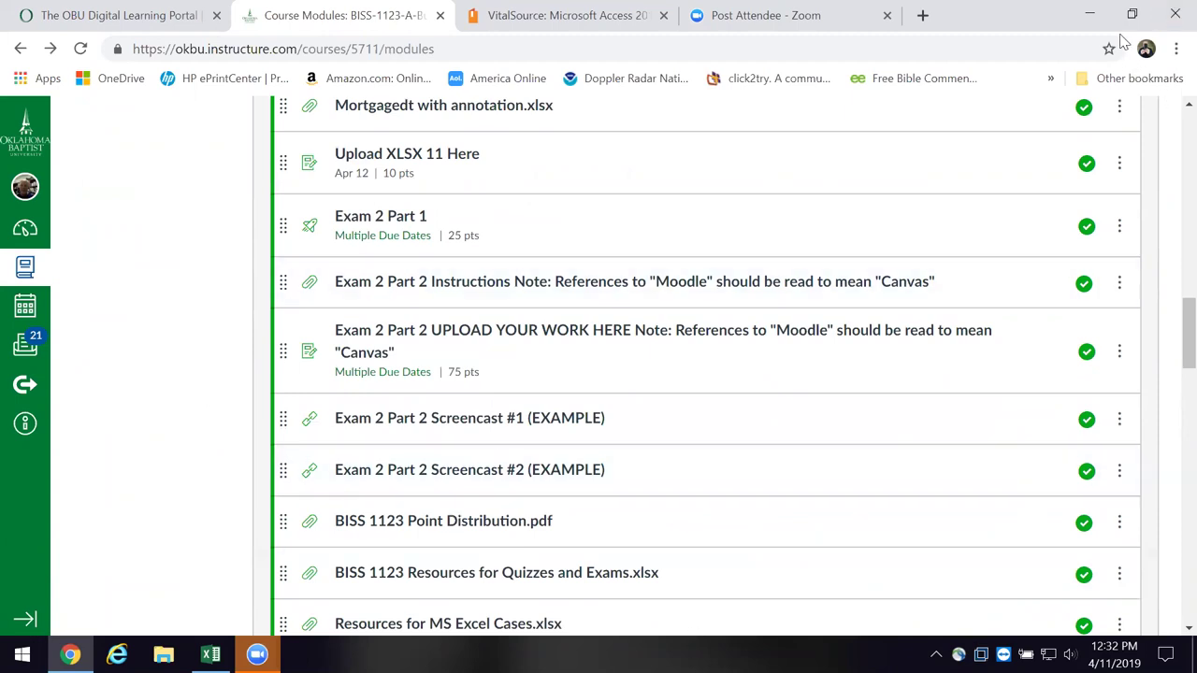
- Minimize Chrome and open the BISS 1123 Resources for Quizzes and Exams workbook from the desktop
click(1088, 17)
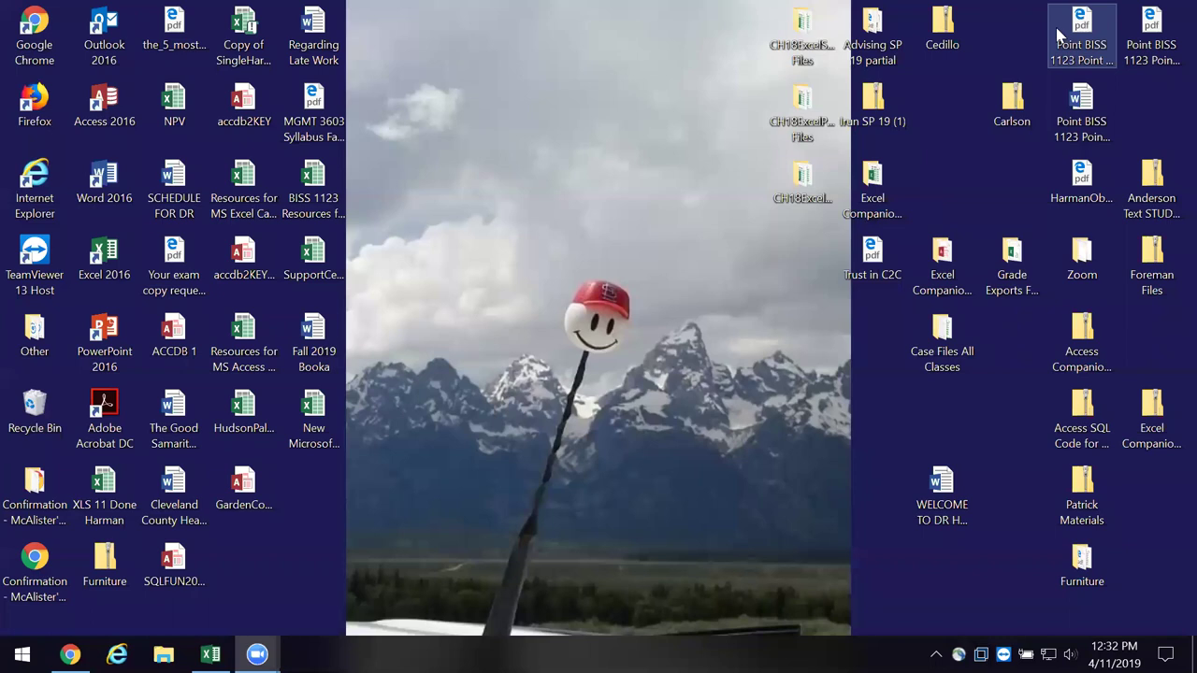
click(315, 183)
drag(315, 183, 606, 198)
right_click(608, 198)
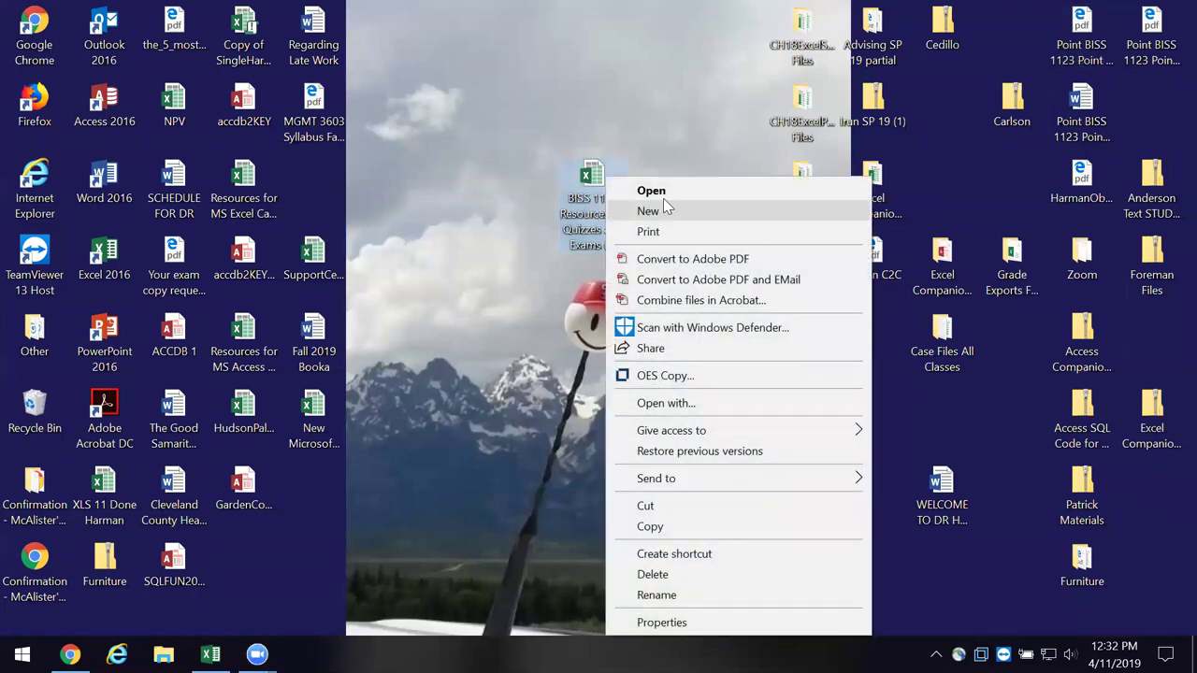
click(659, 190)
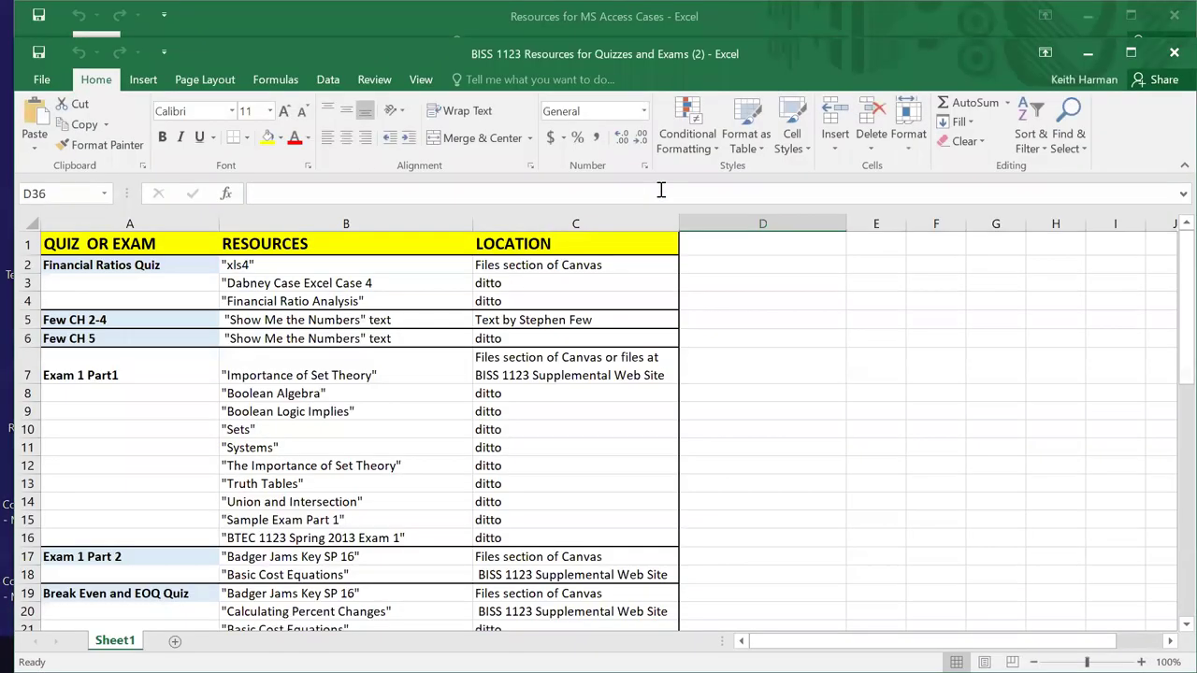
- Review the Exam 2 resources: Part 2, BTEC 1123 Exam 2 example, Nested If Functions, Part 1 note
scroll(172, 388, down, 2)
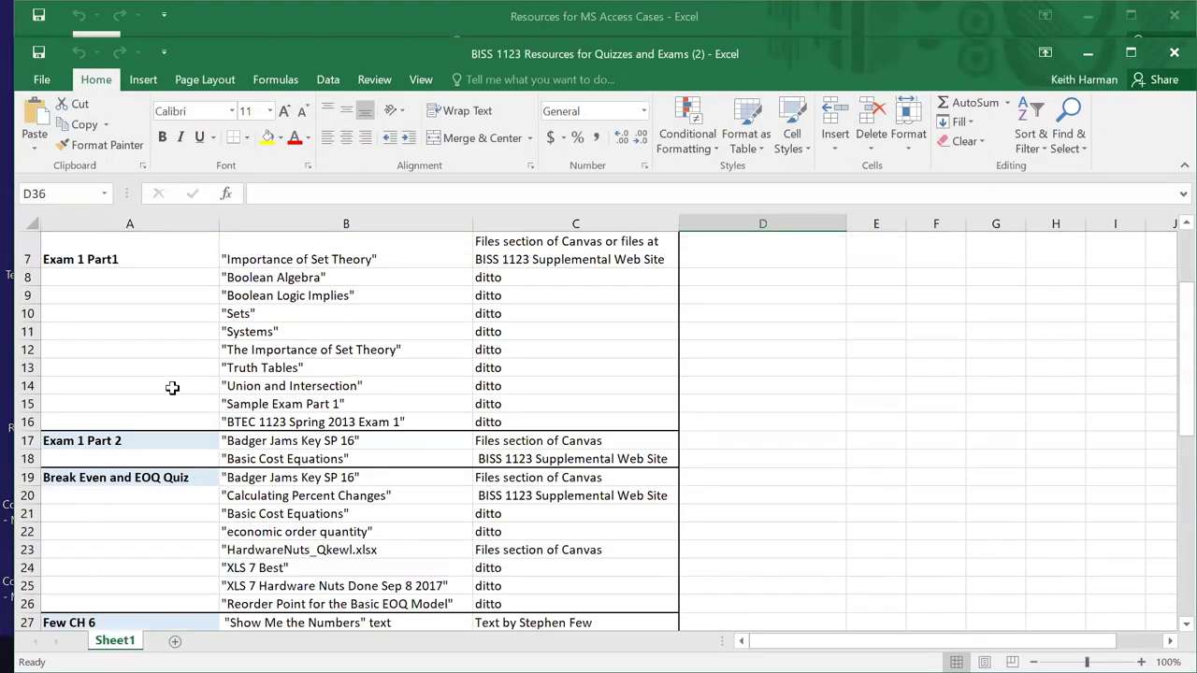
scroll(172, 387, down, 4)
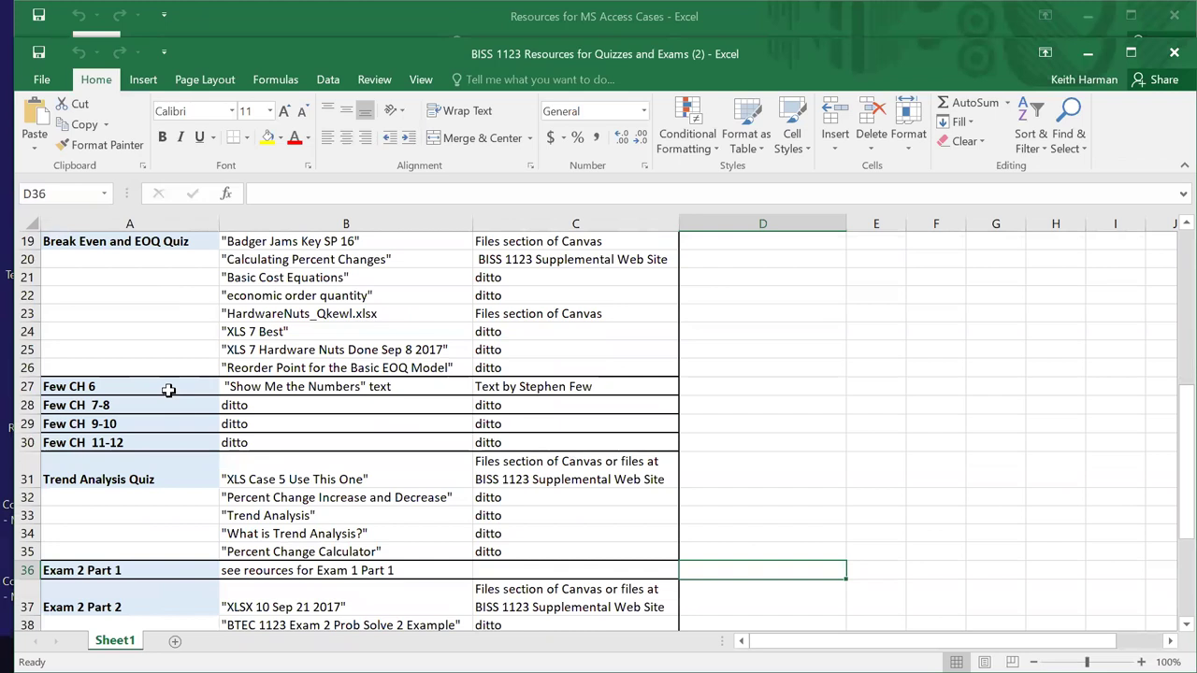
scroll(167, 390, down, 1)
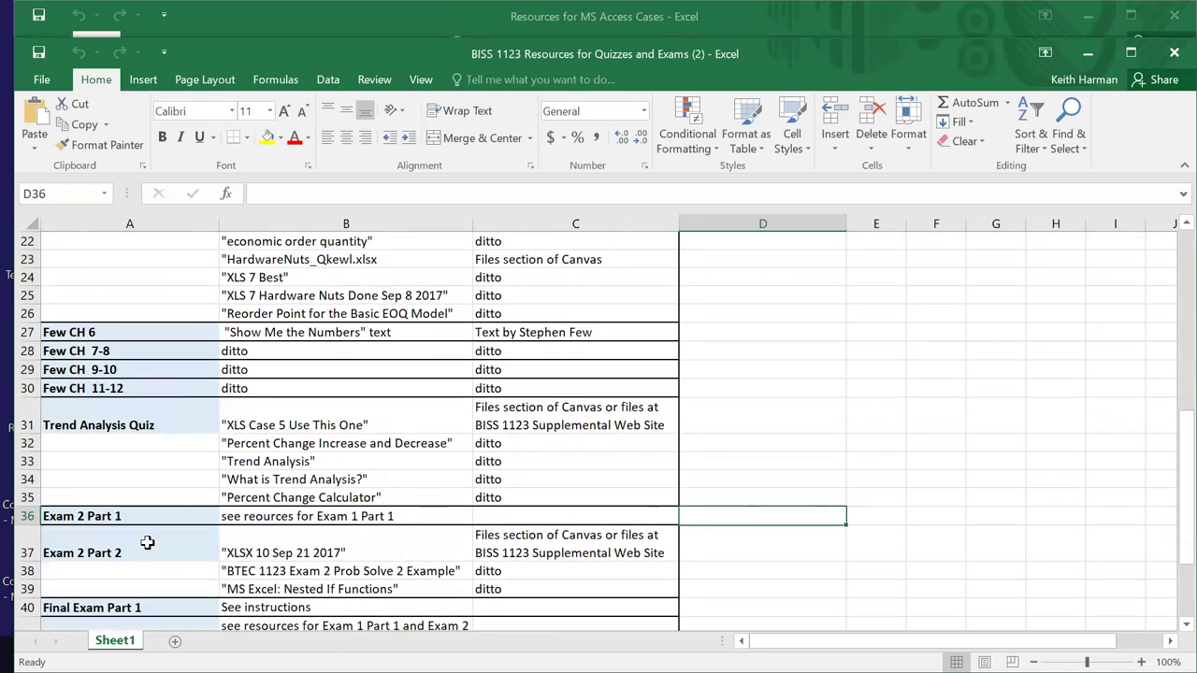
scroll(147, 541, down, 1)
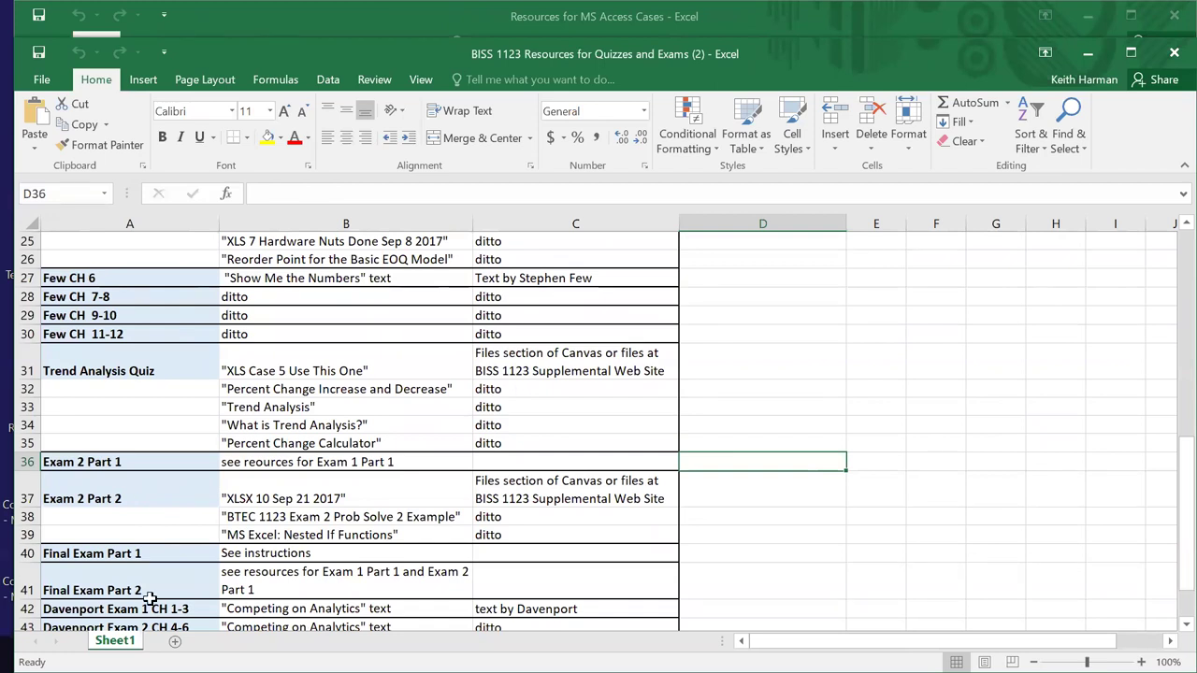
click(264, 498)
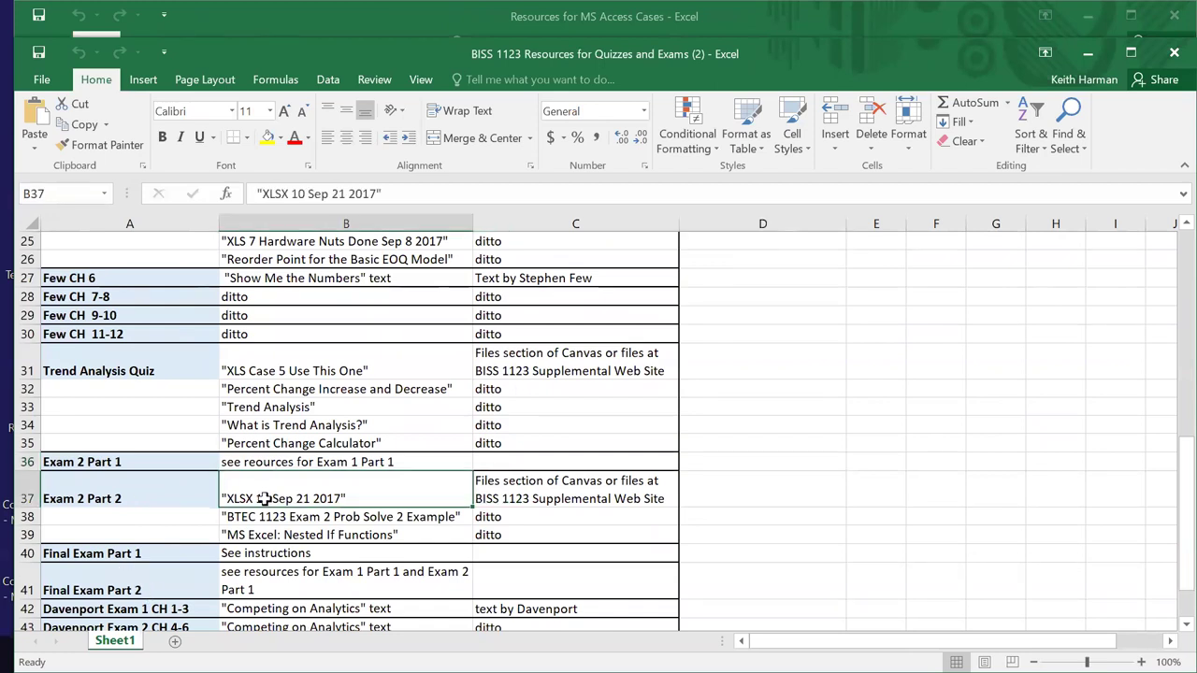
click(269, 517)
click(278, 534)
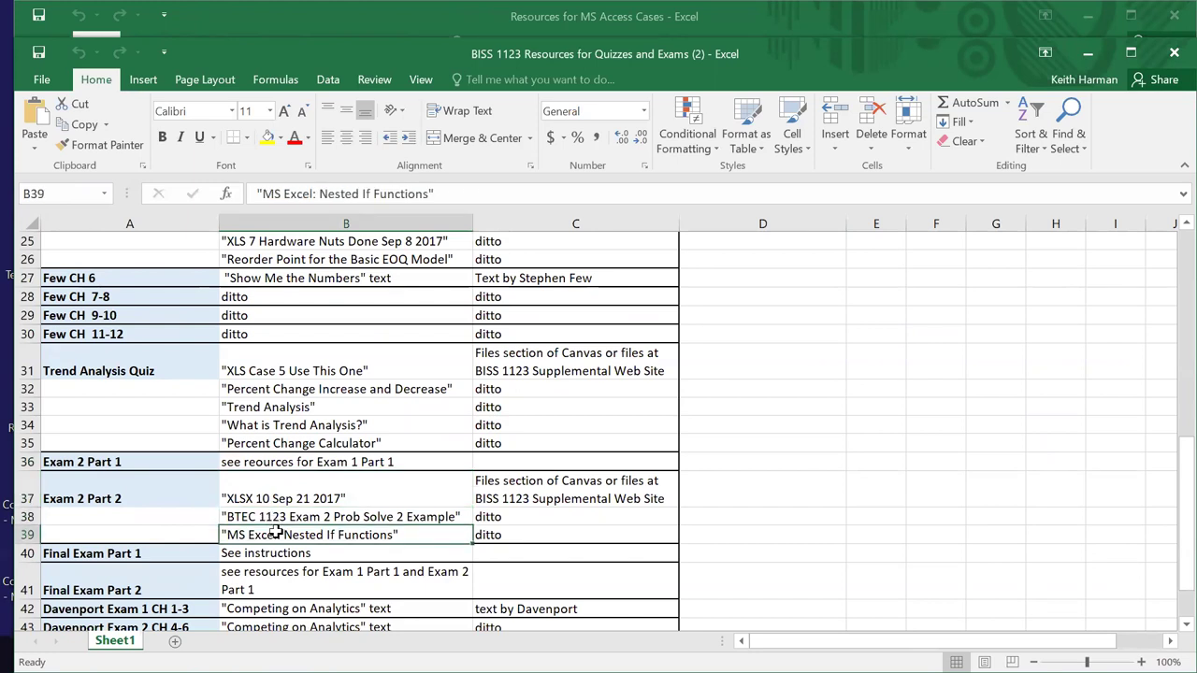
click(530, 480)
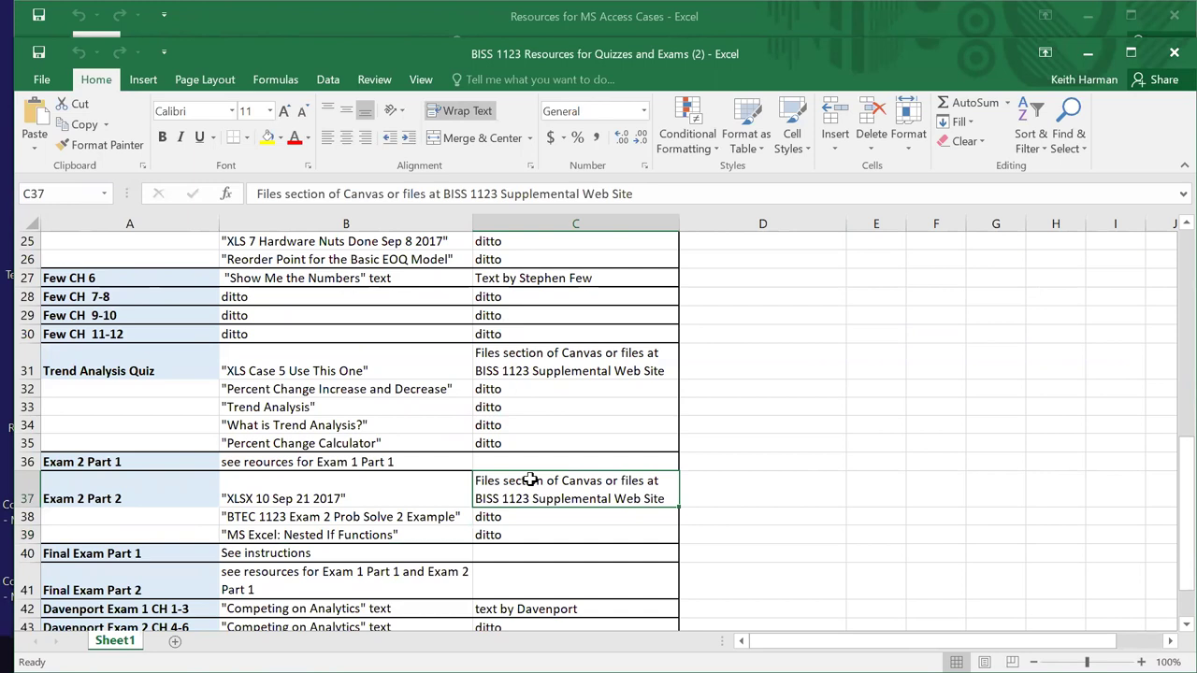
click(354, 464)
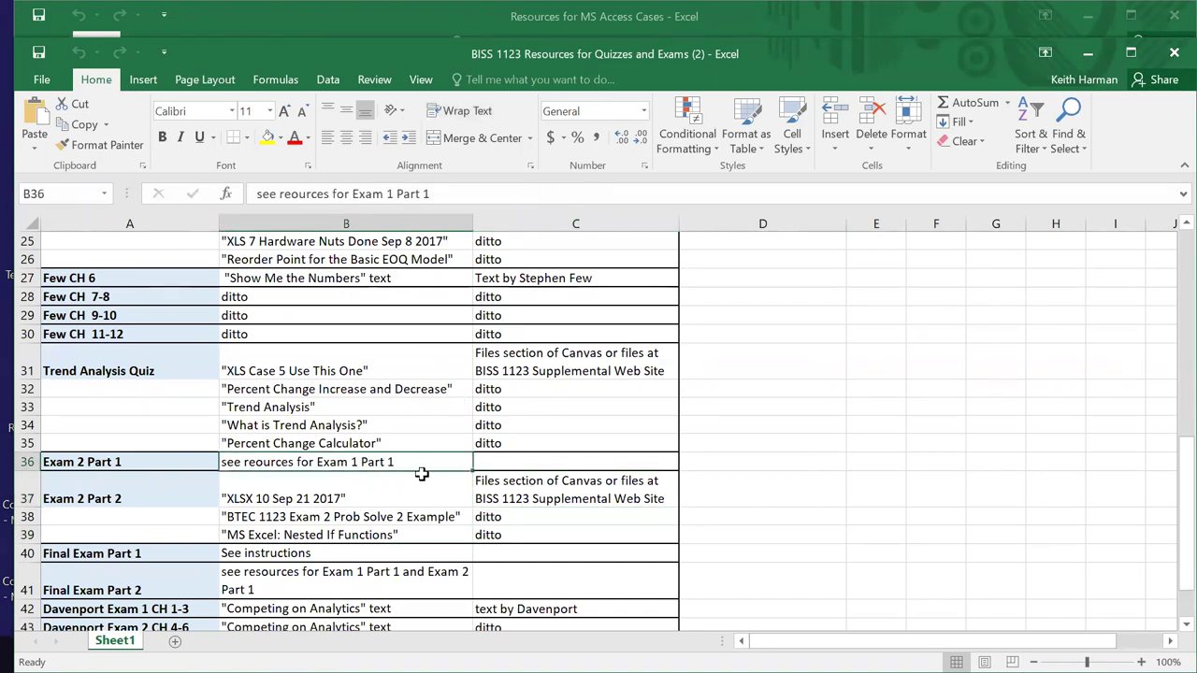
- Close the quizzes and exams workbook and minimize the Resources for MS Access Cases window
scroll(422, 475, up, 1)
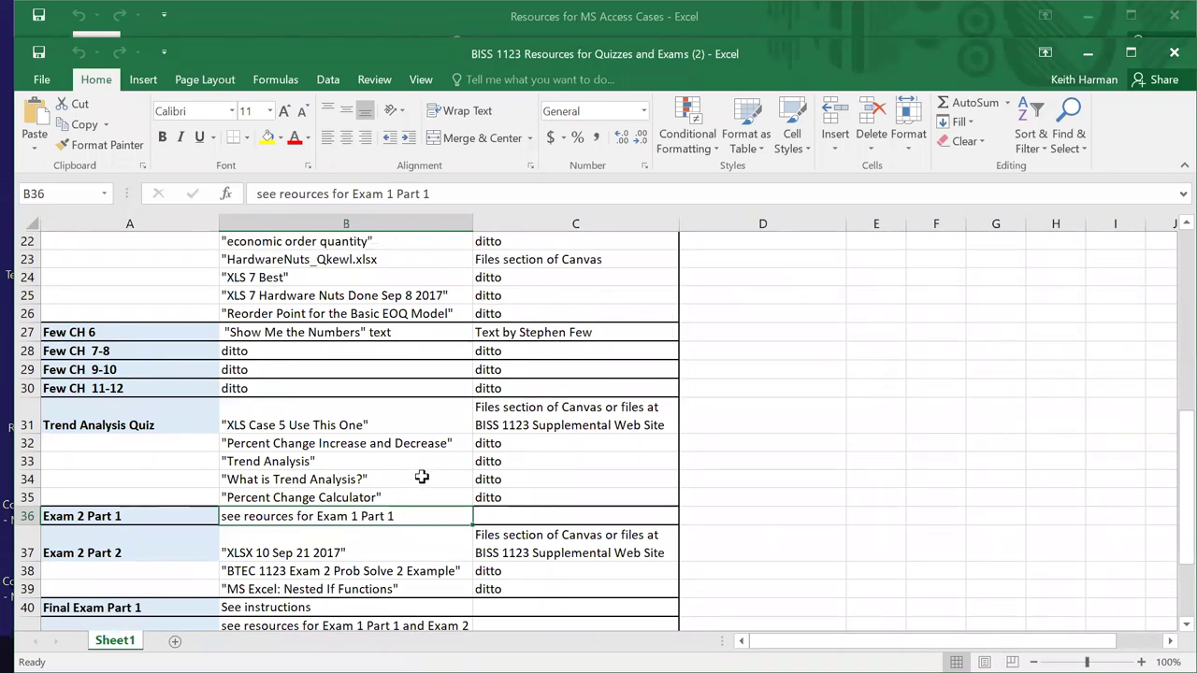
scroll(422, 477, up, 5)
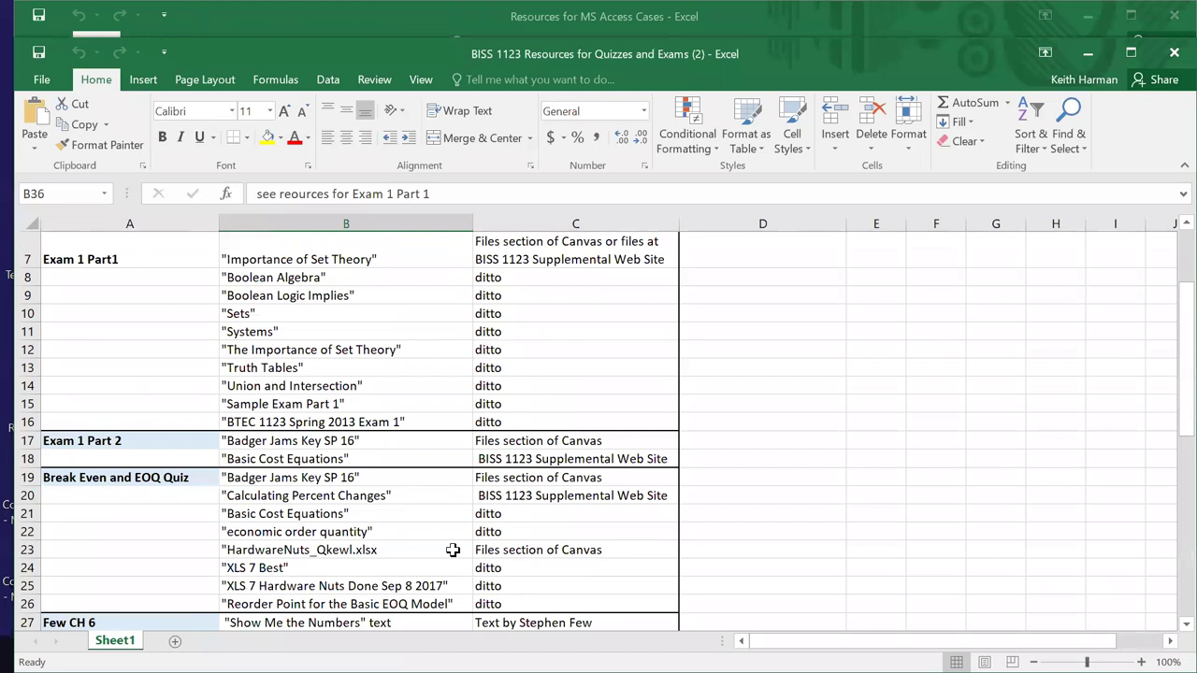
scroll(452, 550, up, 2)
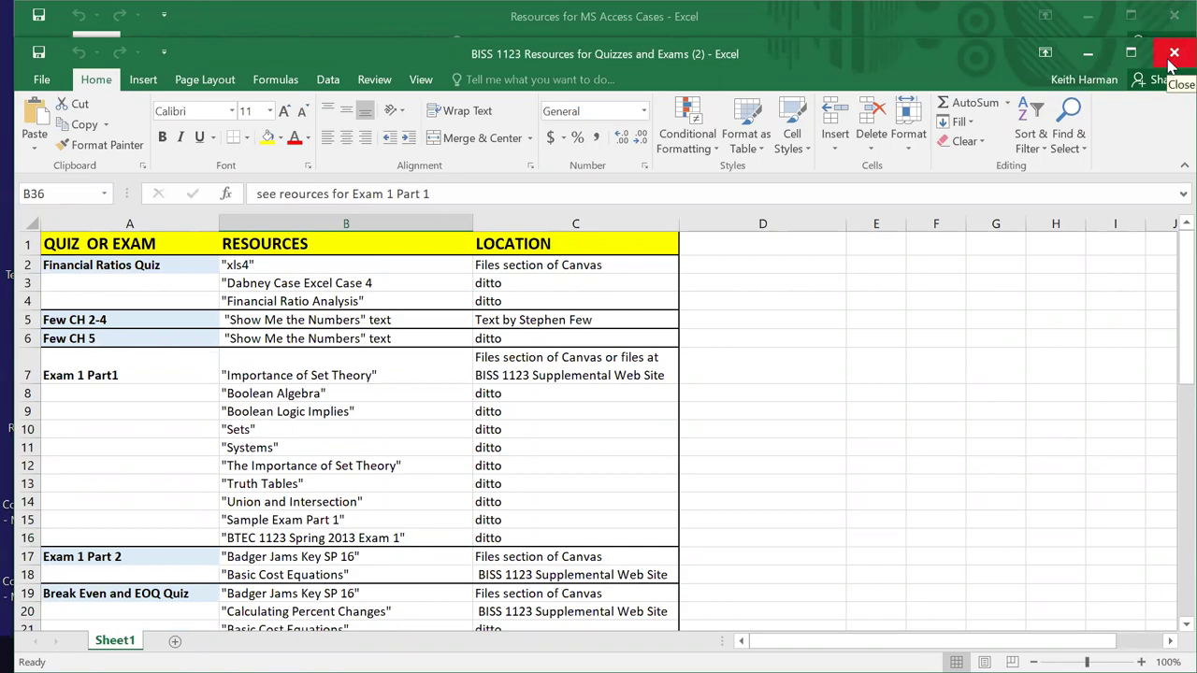
click(1174, 54)
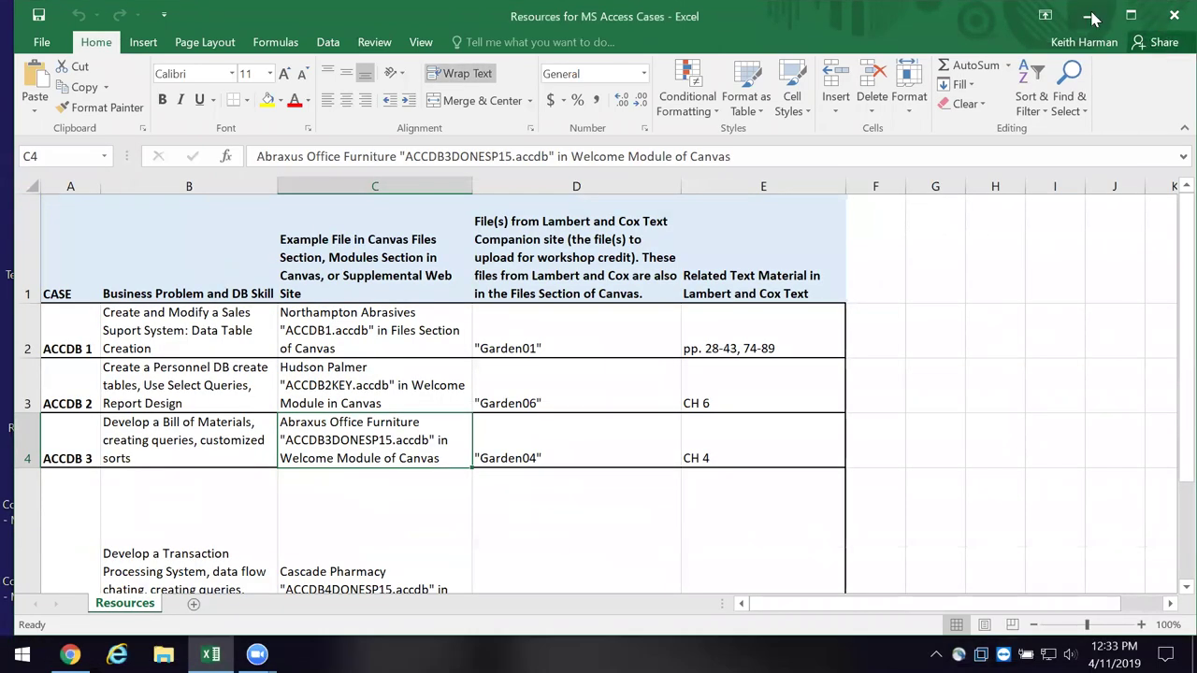
click(1090, 15)
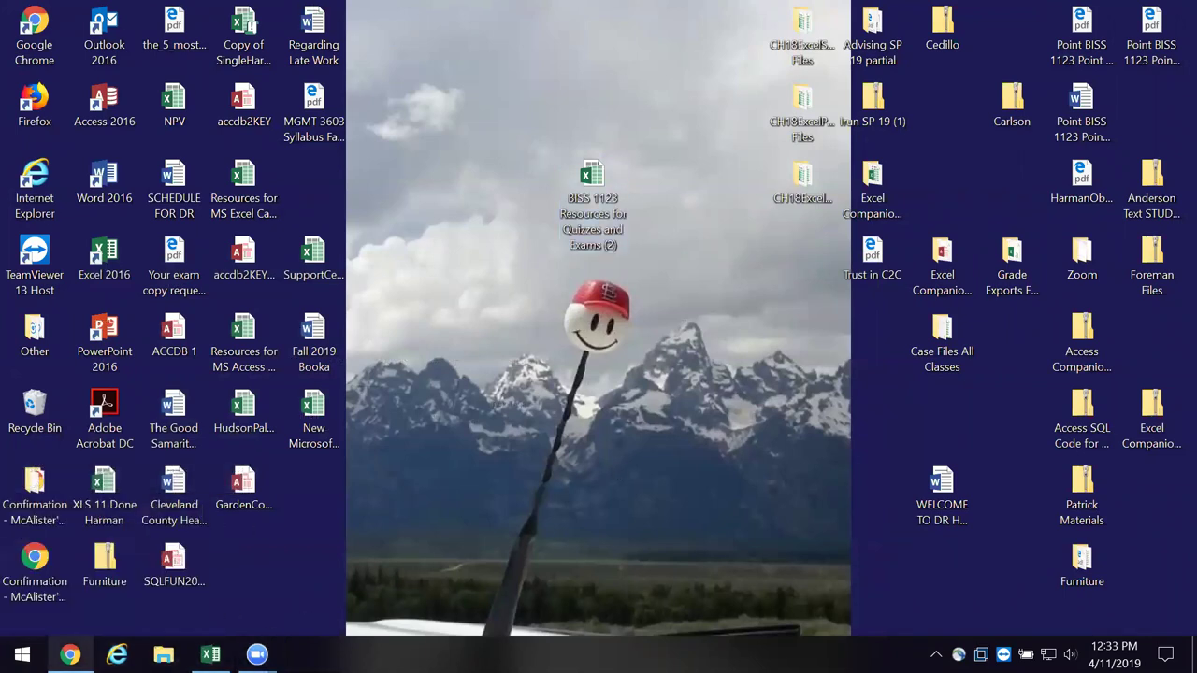
- Bring back the Canvas modules and open the Exam 2 Part 1 quiz page
click(70, 655)
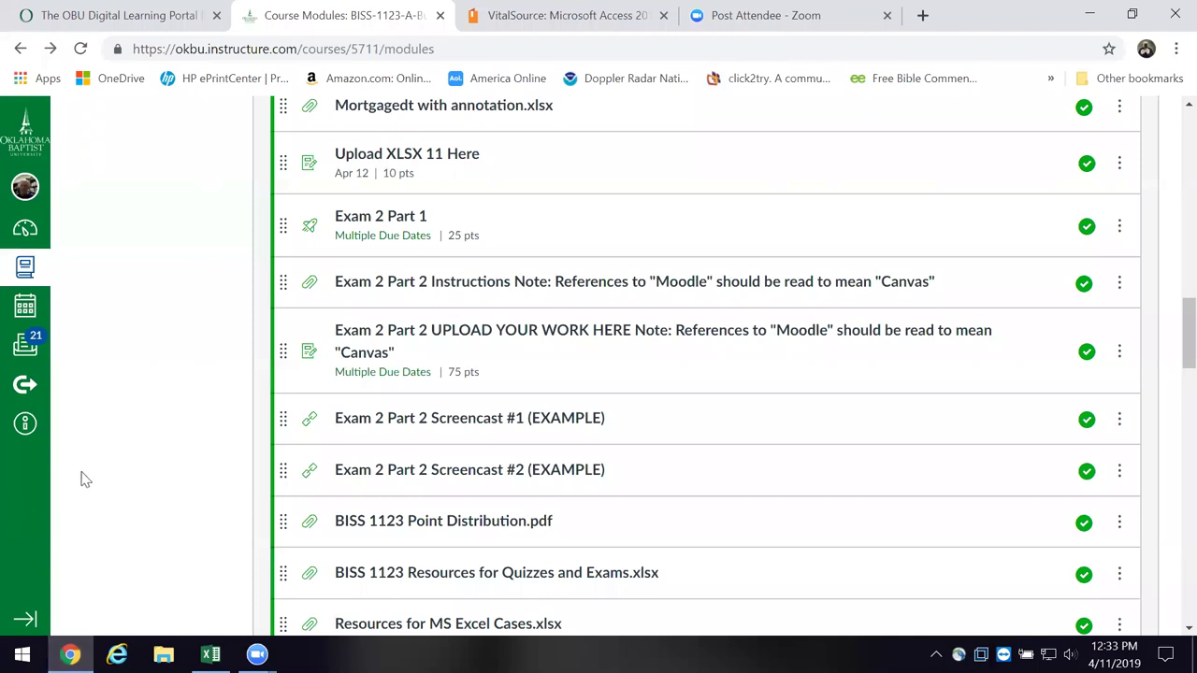
scroll(87, 476, down, 2)
scroll(89, 475, up, 3)
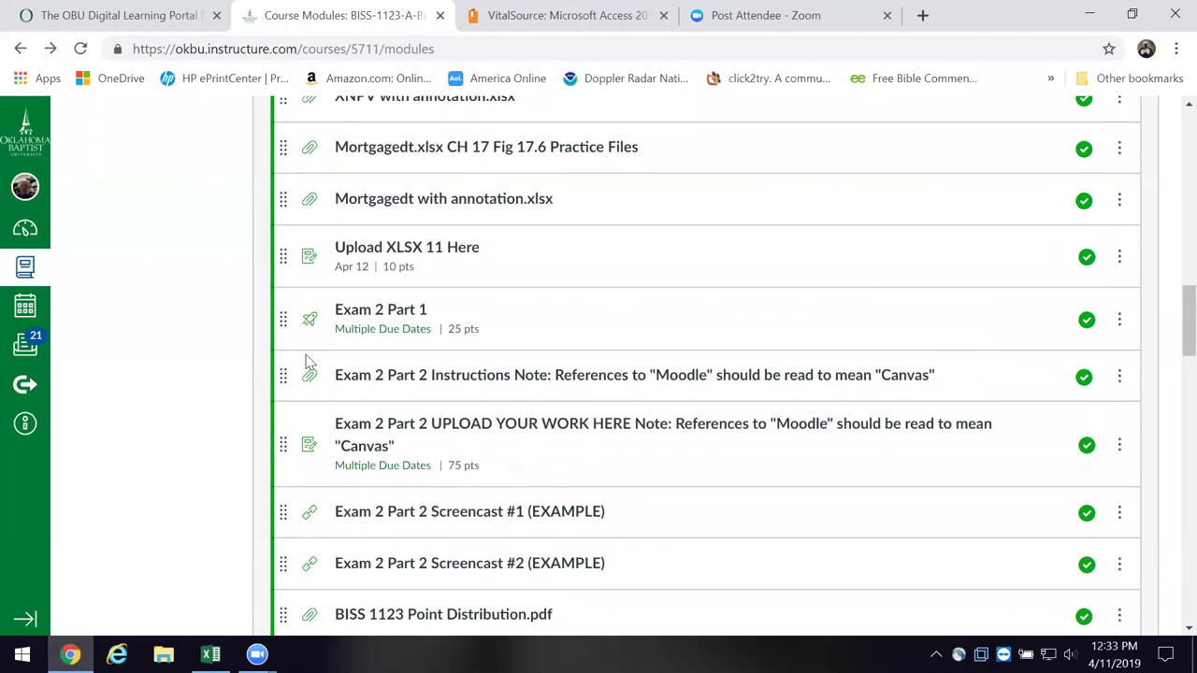
click(399, 314)
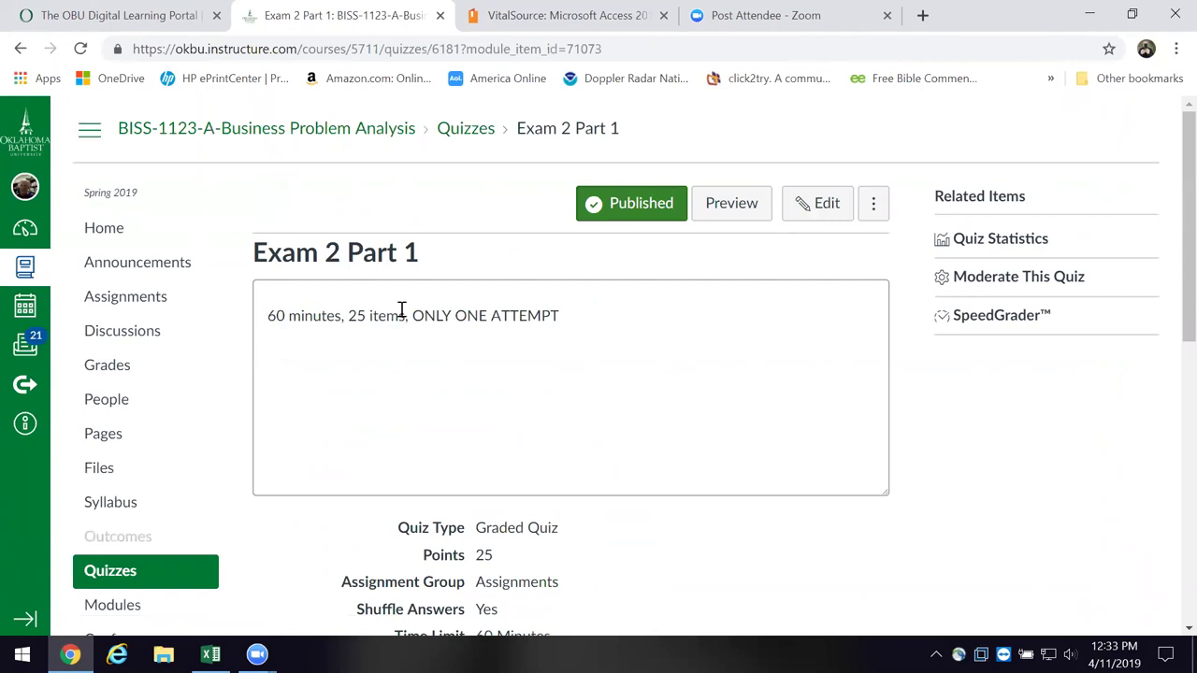
- Look over the Exam 2 Part 1 quiz page and advance to the Exam 2 Part 2.docx item
scroll(399, 316, down, 4)
scroll(392, 325, down, 2)
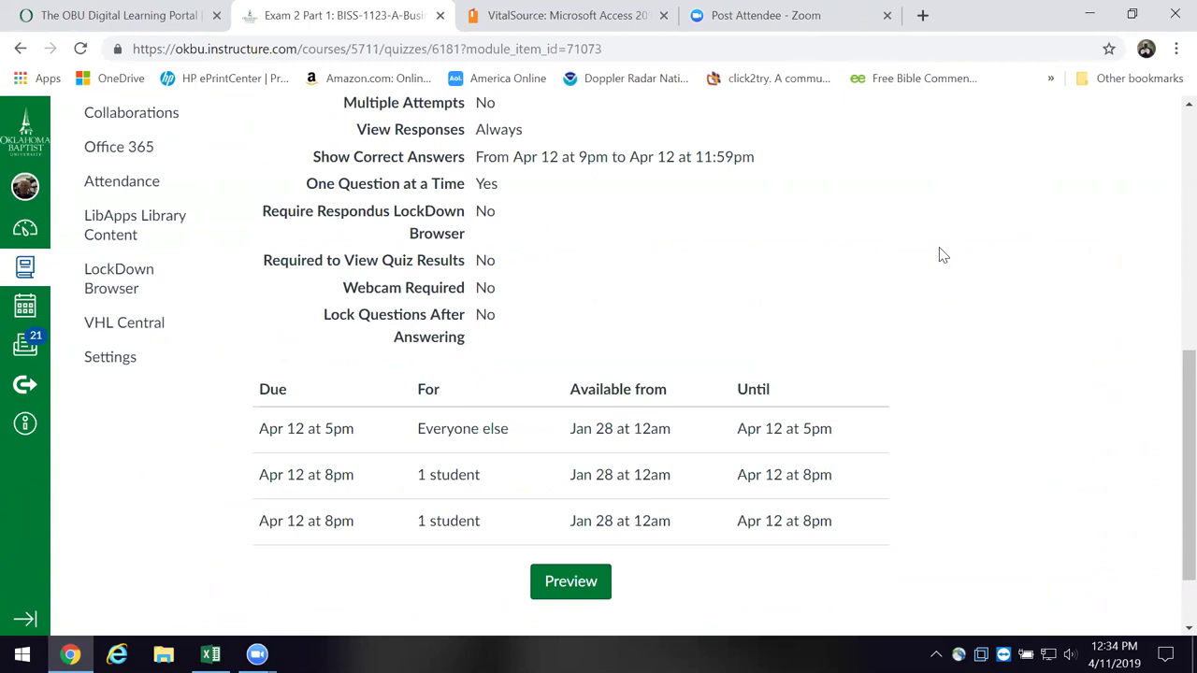
scroll(941, 256, up, 3)
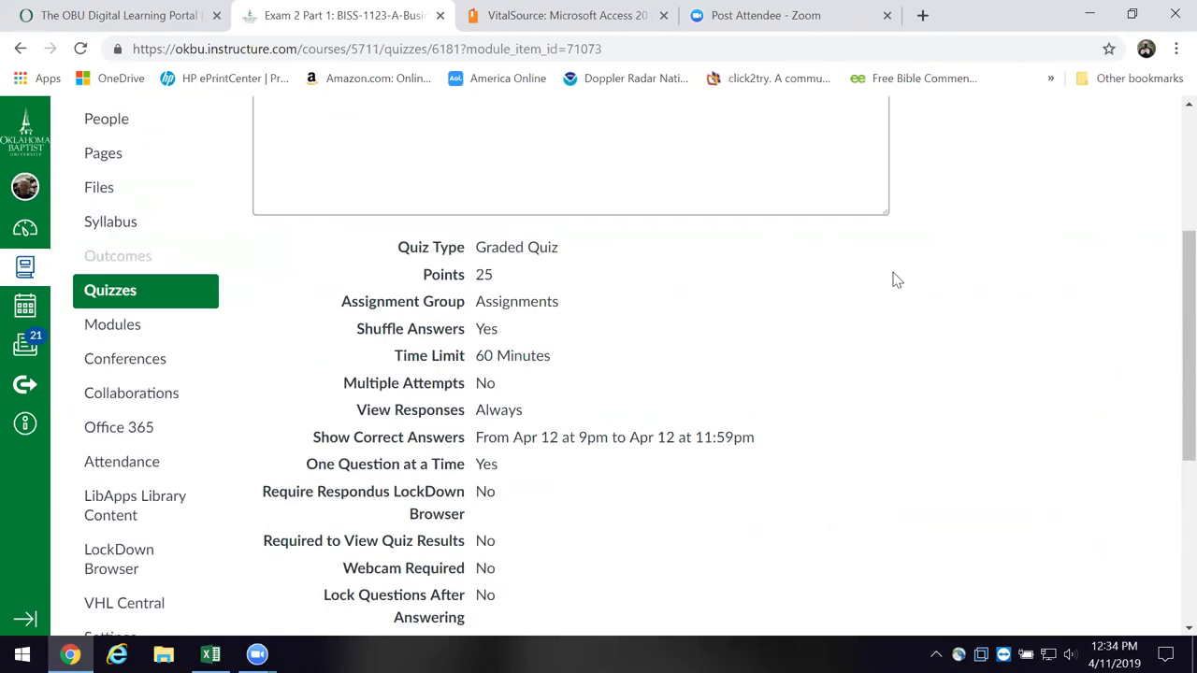
scroll(935, 299, down, 4)
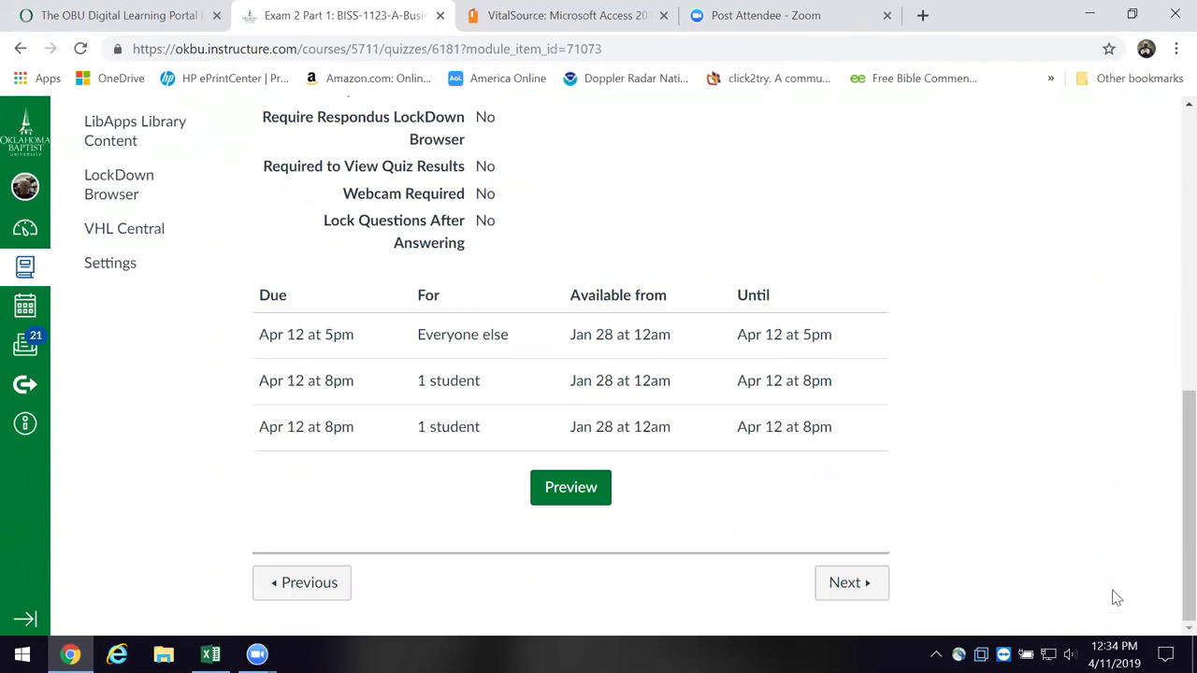
scroll(961, 511, up, 1)
scroll(955, 543, up, 5)
scroll(944, 552, down, 7)
click(853, 586)
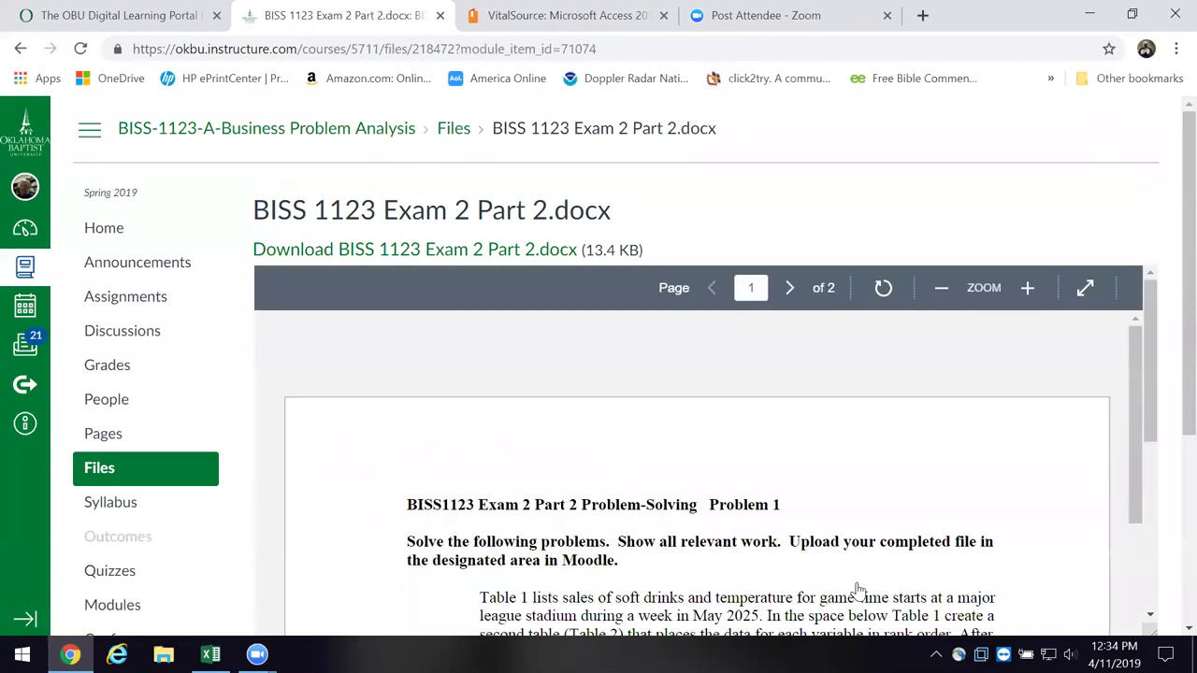
- Read the BISS 1123 Exam 2 Part 2.docx preview and advance to the 75-point upload assignment
scroll(983, 518, down, 6)
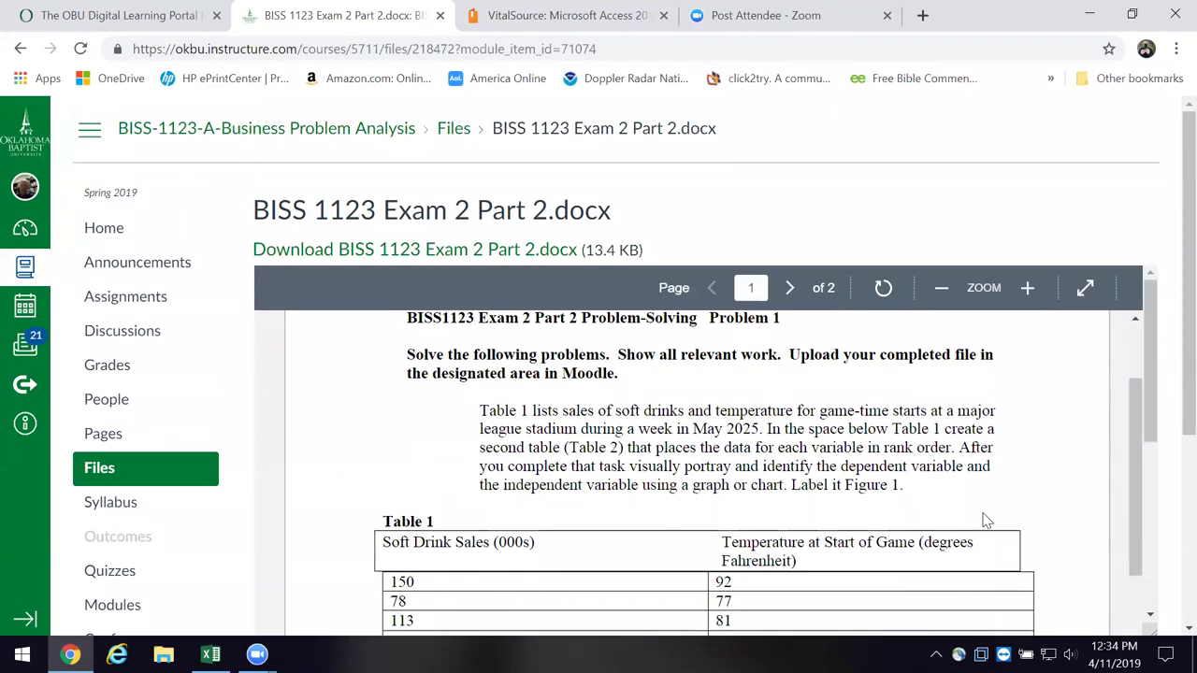
scroll(983, 531, down, 5)
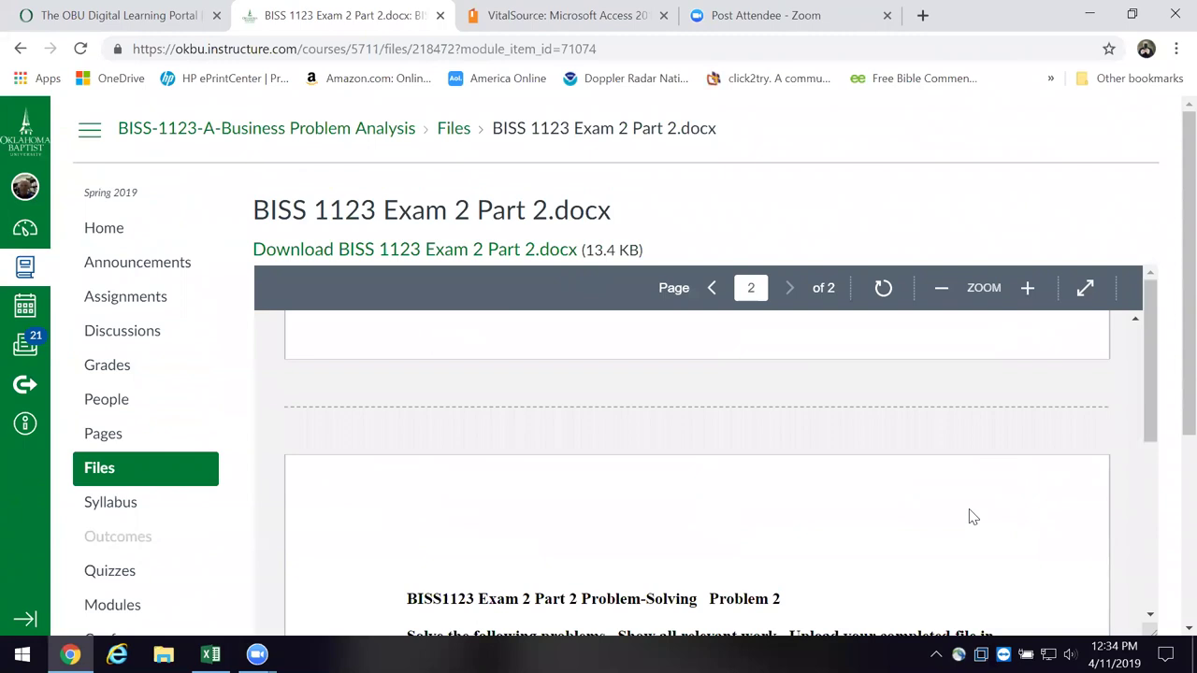
scroll(976, 505, down, 5)
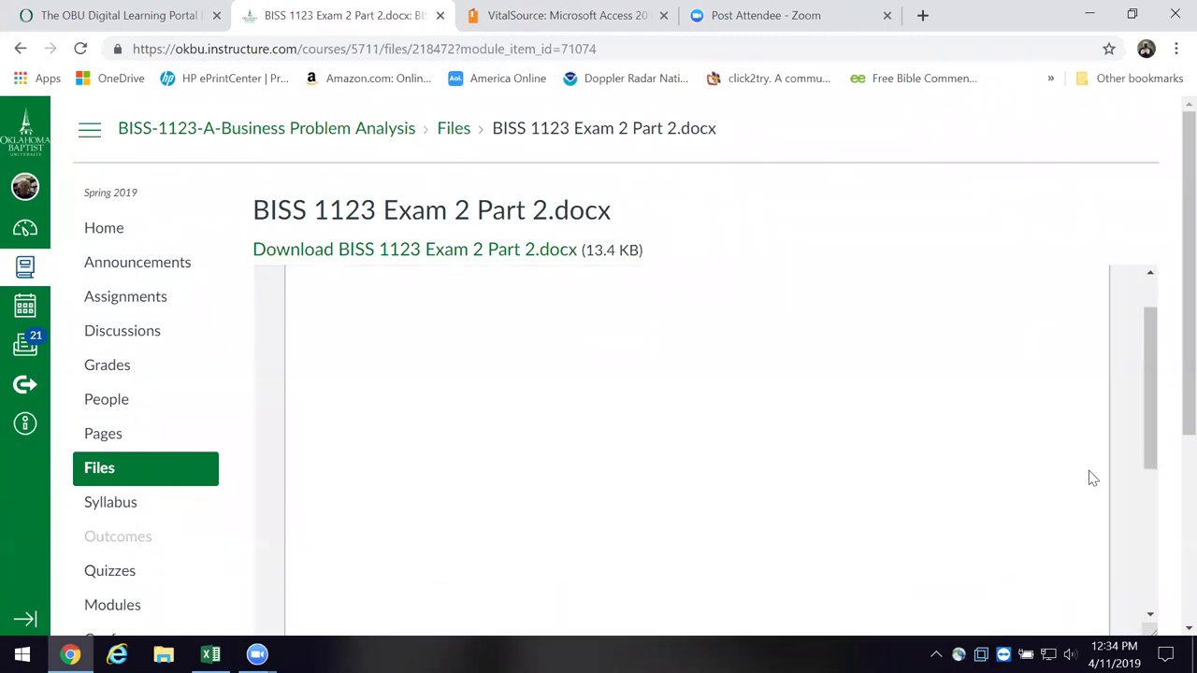
scroll(1172, 364, down, 1)
scroll(1169, 523, down, 2)
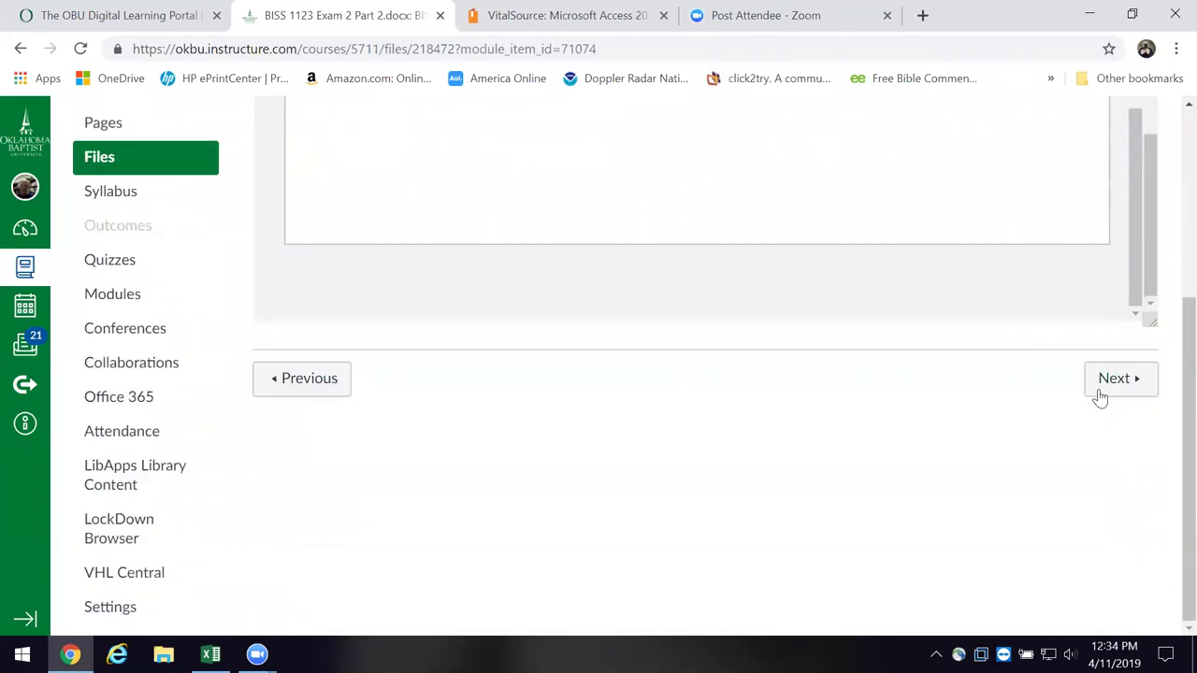
scroll(954, 452, up, 3)
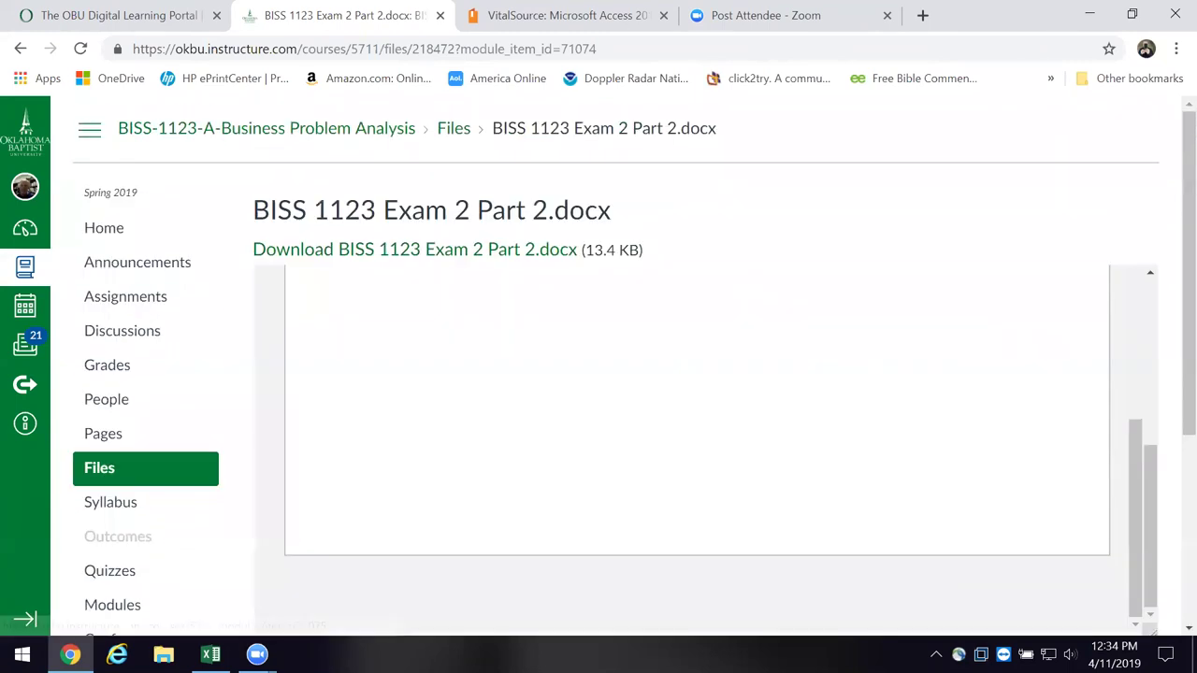
scroll(902, 531, up, 10)
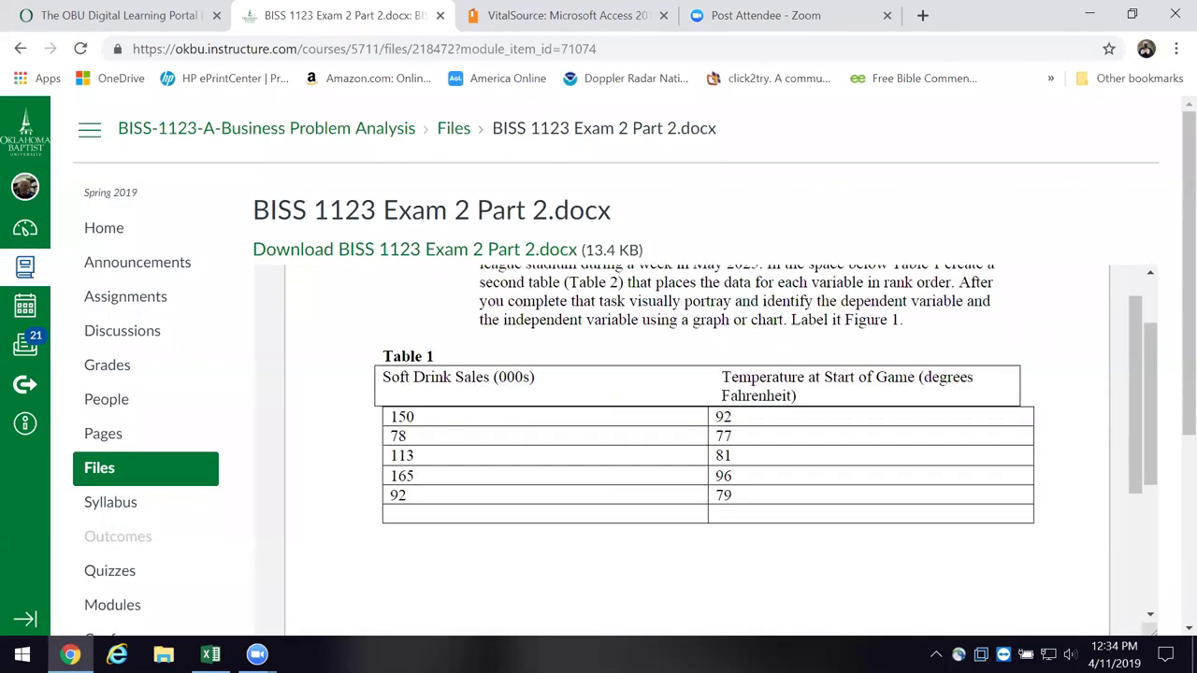
mouse_move(1067, 509)
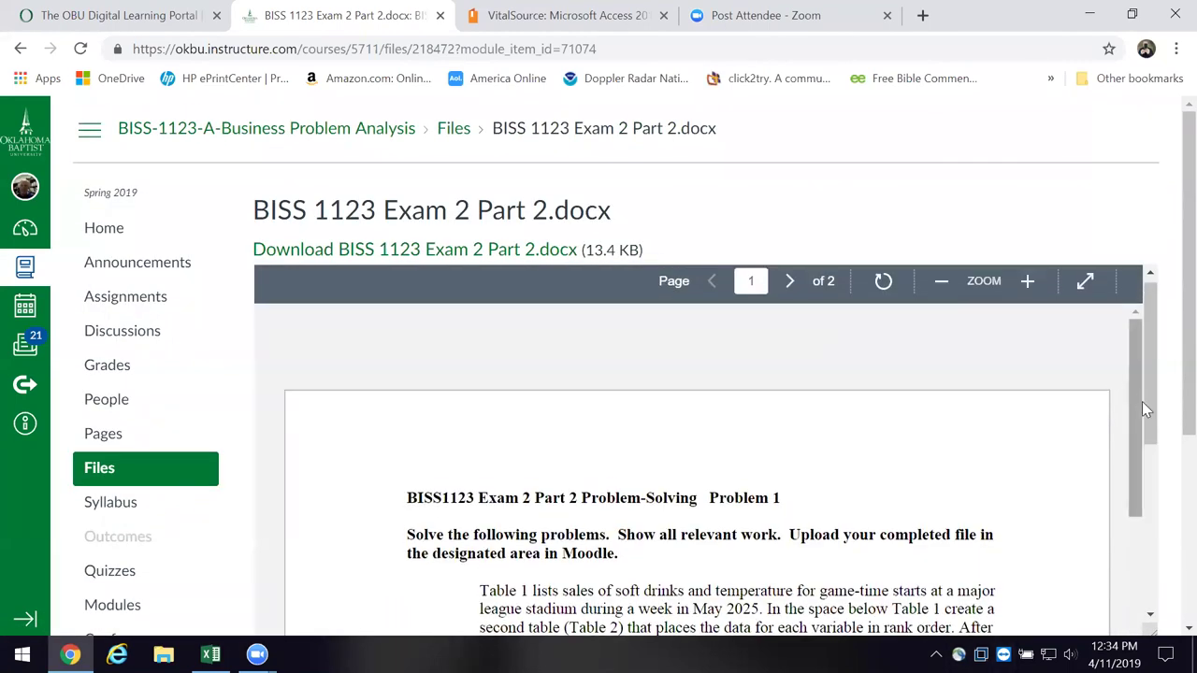
scroll(1160, 484, down, 10)
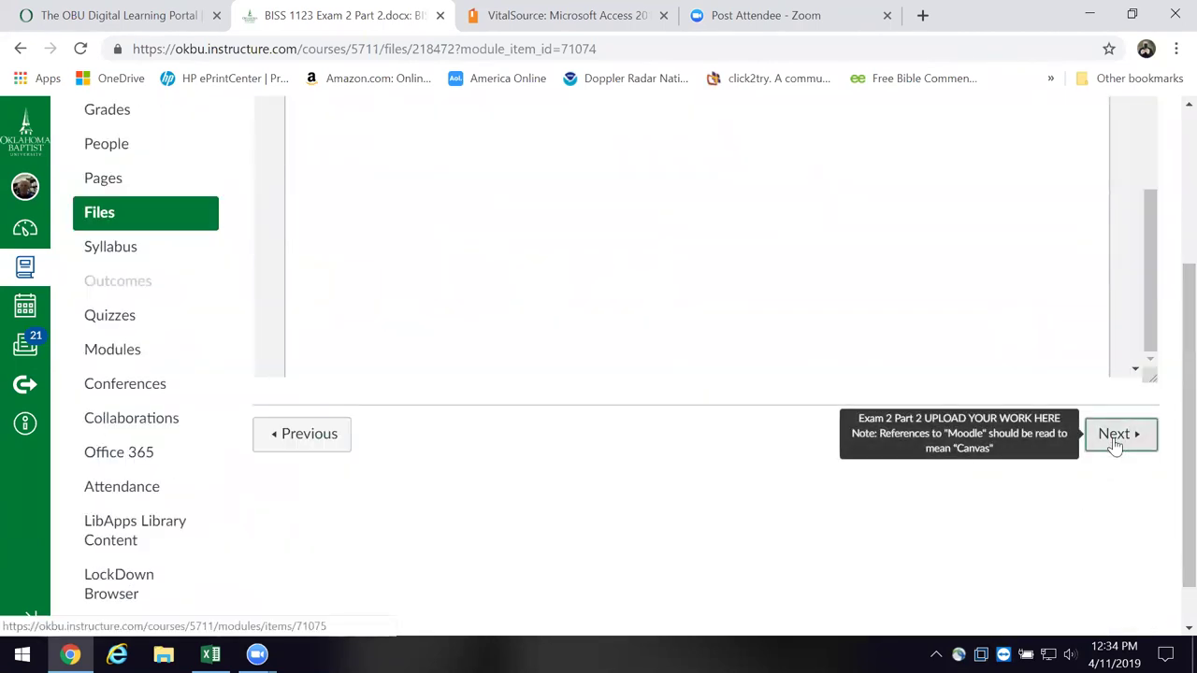
click(1115, 439)
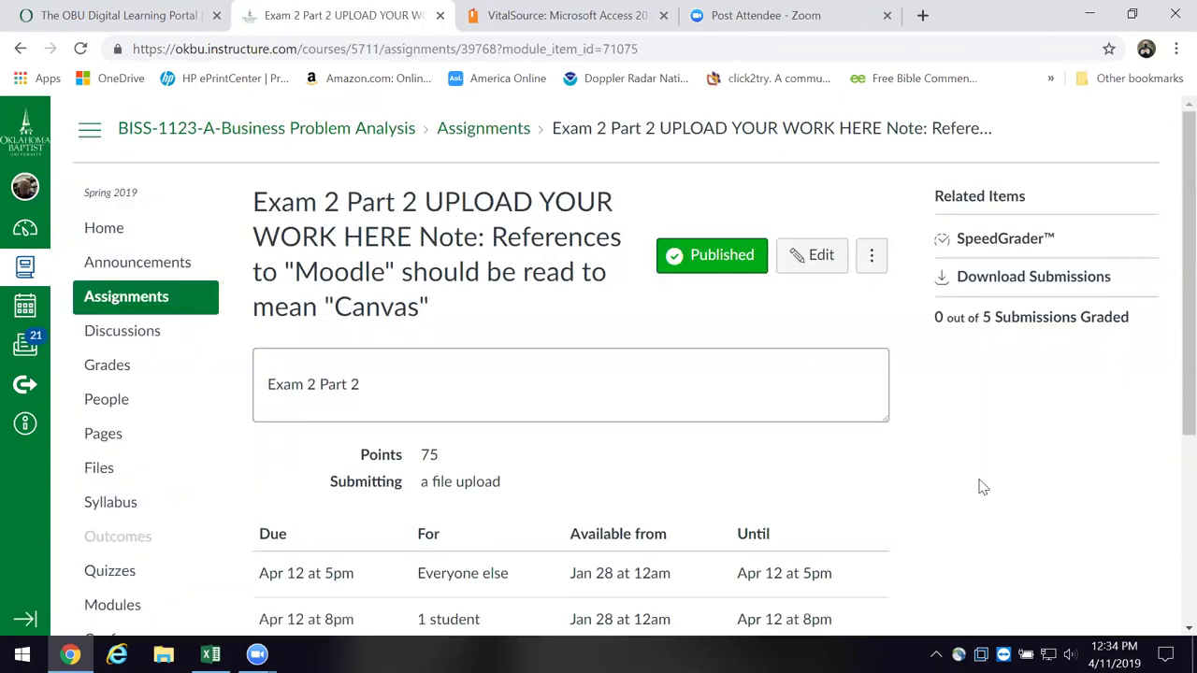
- Review the upload assignment, then go back through the Part 2 docx page to the Exam 2 Part 1 quiz
scroll(982, 482, down, 5)
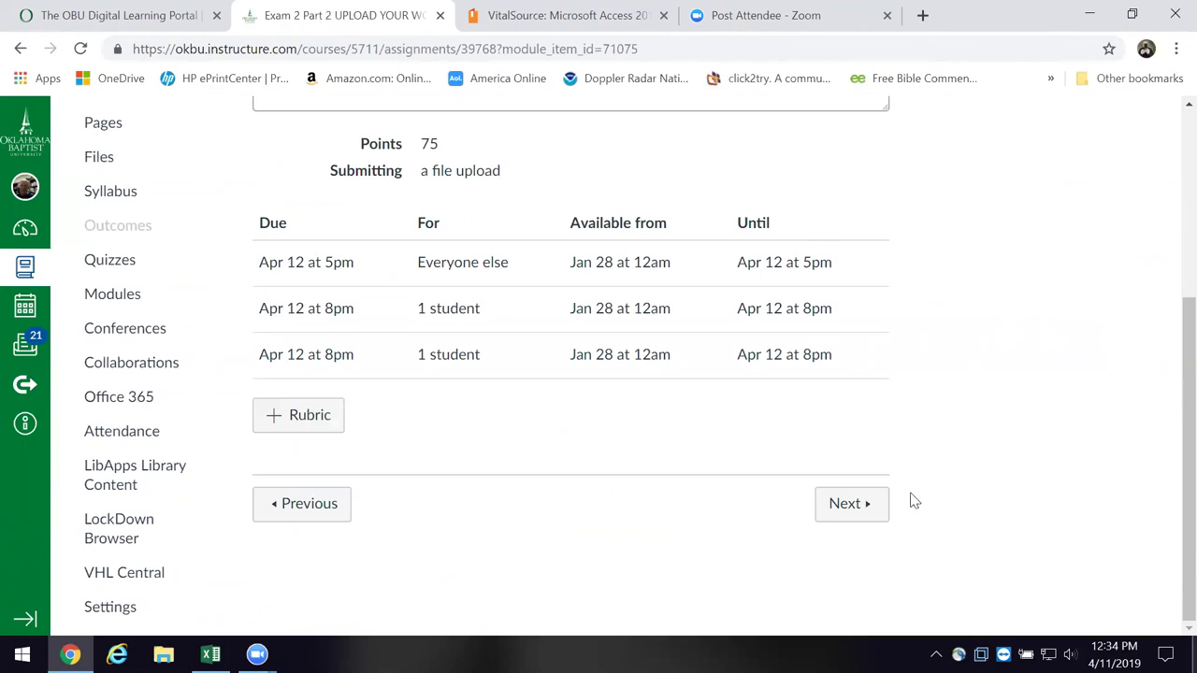
scroll(421, 308, up, 2)
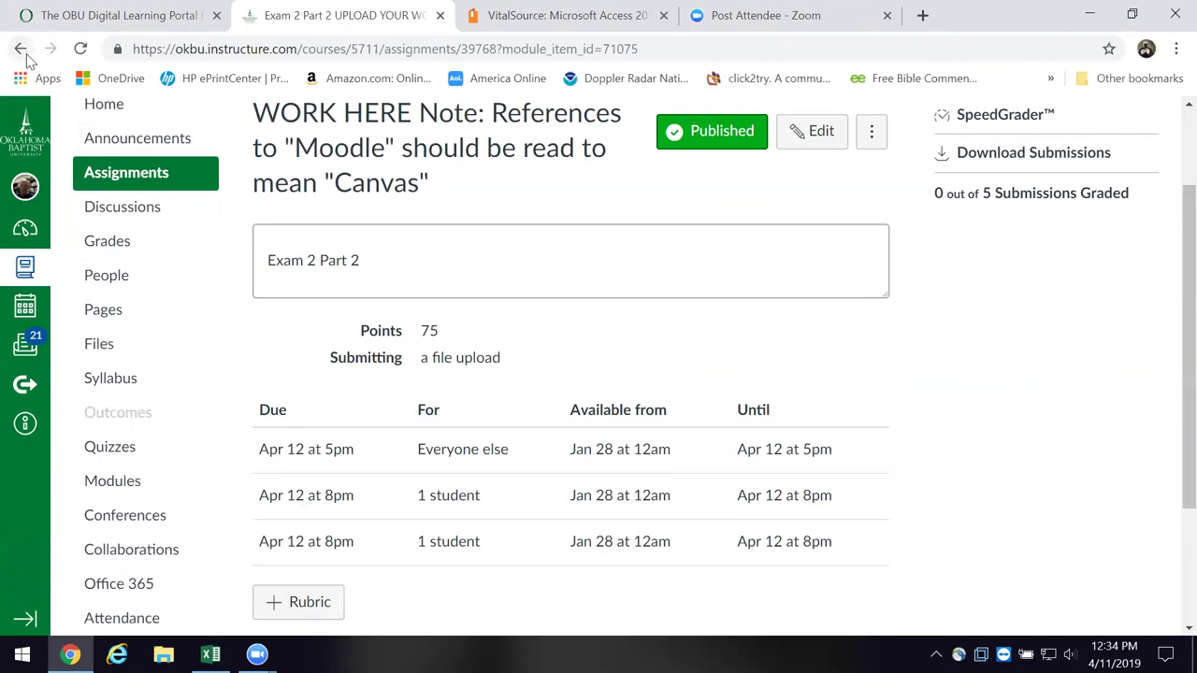
scroll(257, 486, down, 2)
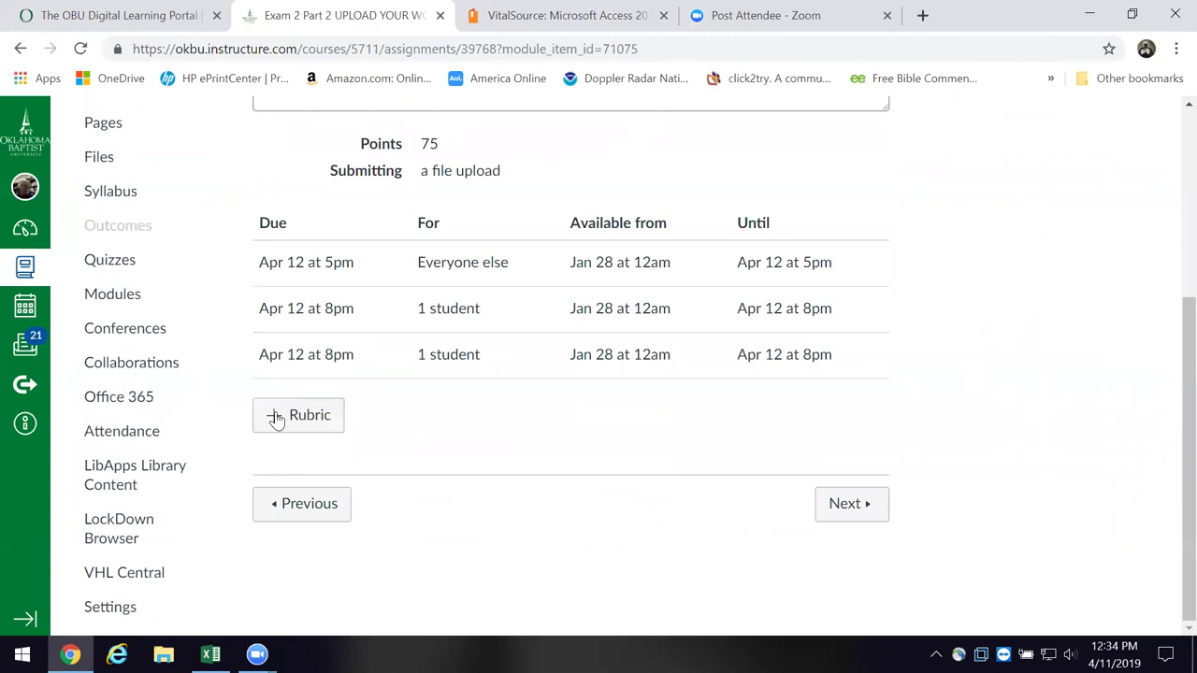
click(282, 506)
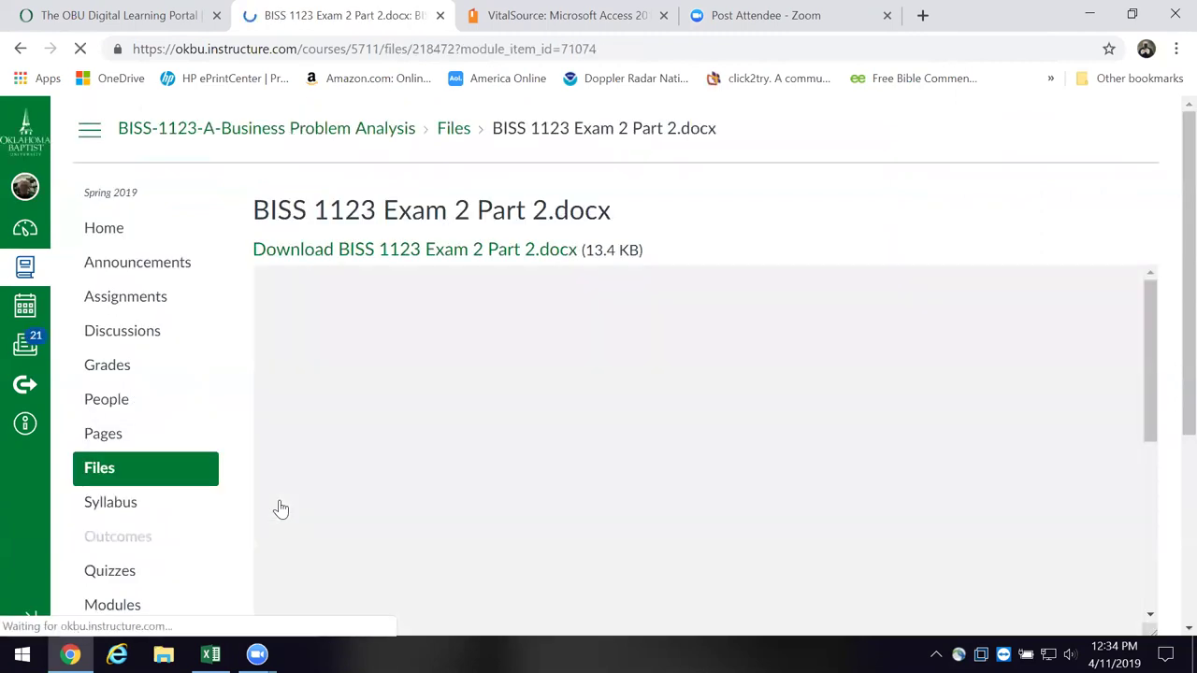
scroll(281, 515, down, 10)
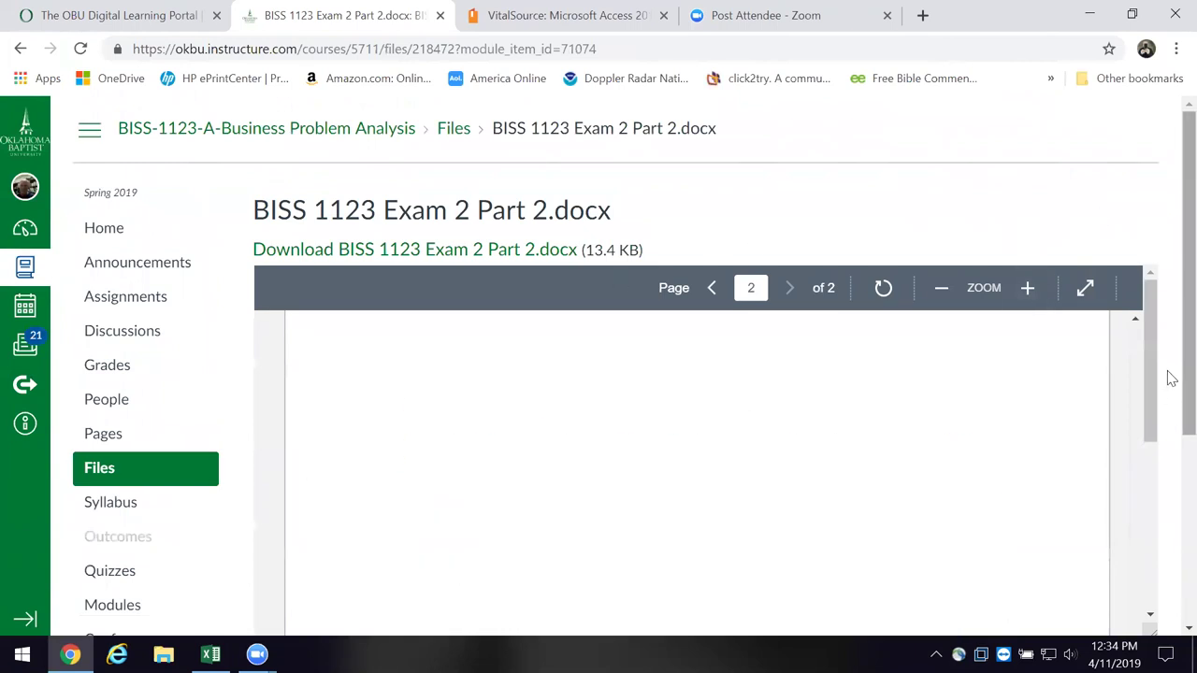
scroll(1169, 449, down, 3)
click(287, 446)
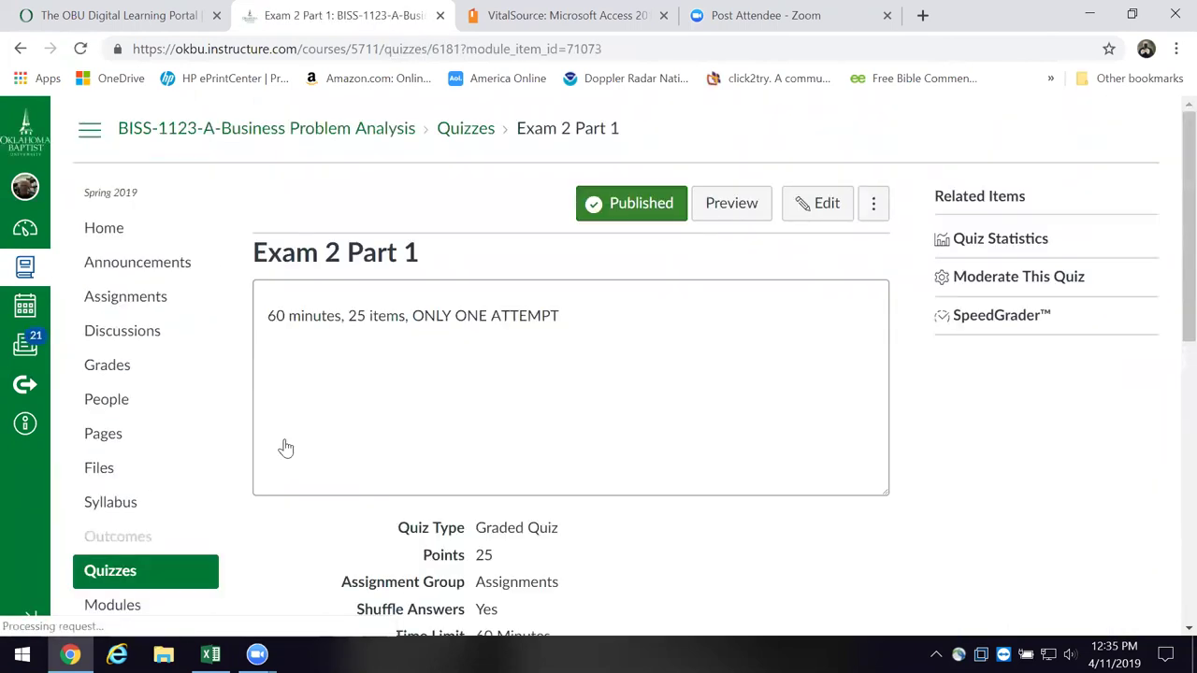
- Review the Exam 2 Part 1 settings: 60-minute limit, one question at a time, and due dates
scroll(748, 447, down, 1)
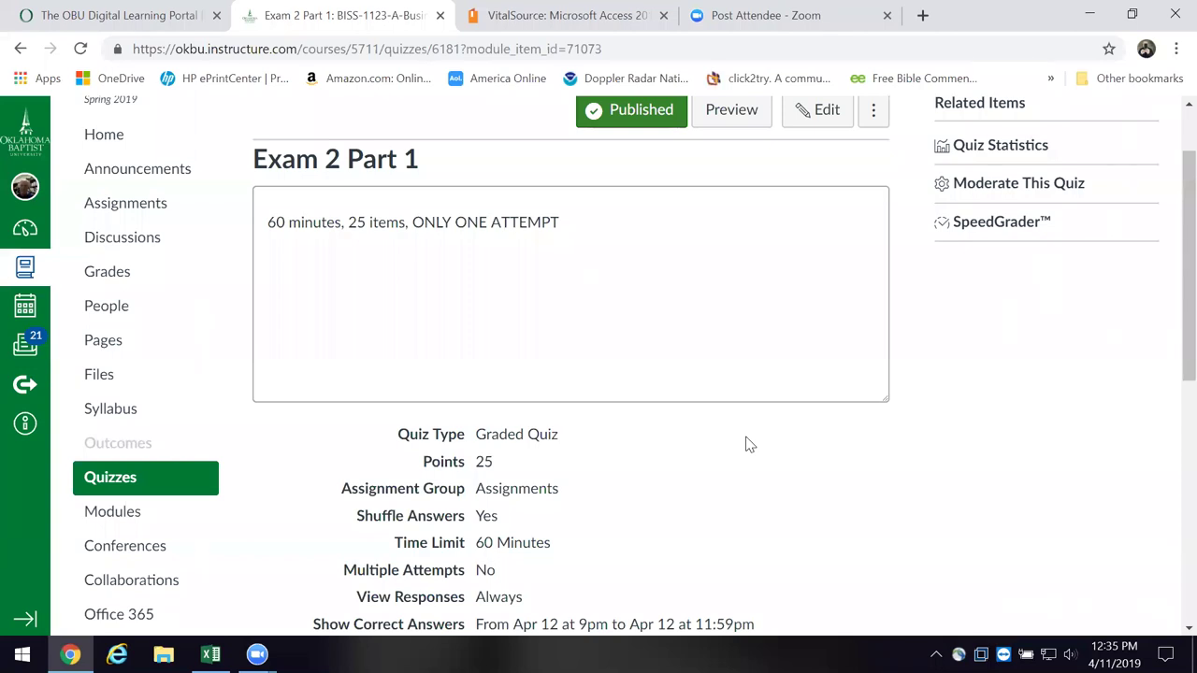
scroll(849, 632, down, 2)
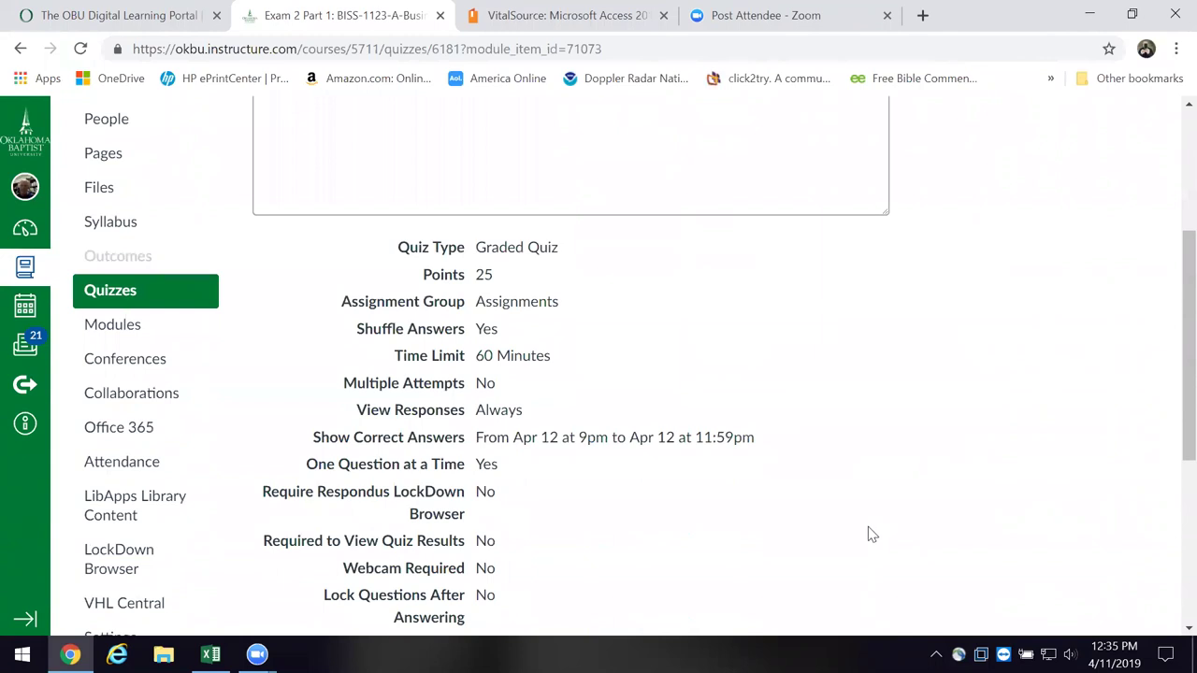
scroll(866, 535, down, 2)
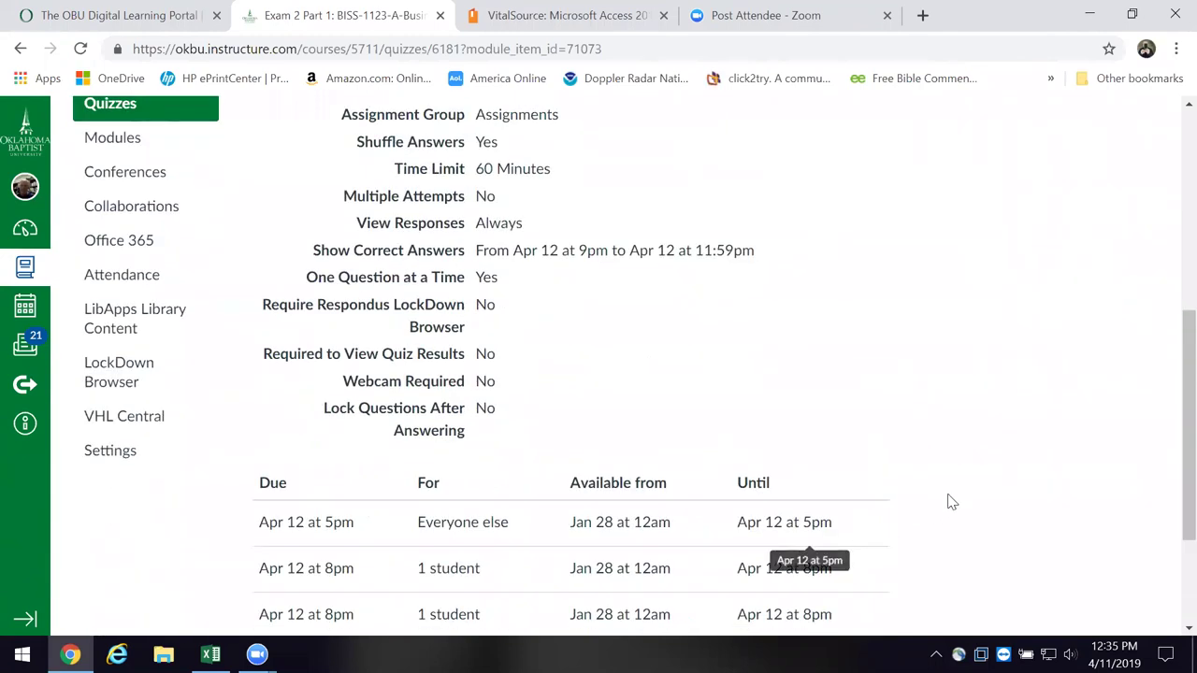
scroll(937, 520, up, 5)
scroll(935, 522, down, 3)
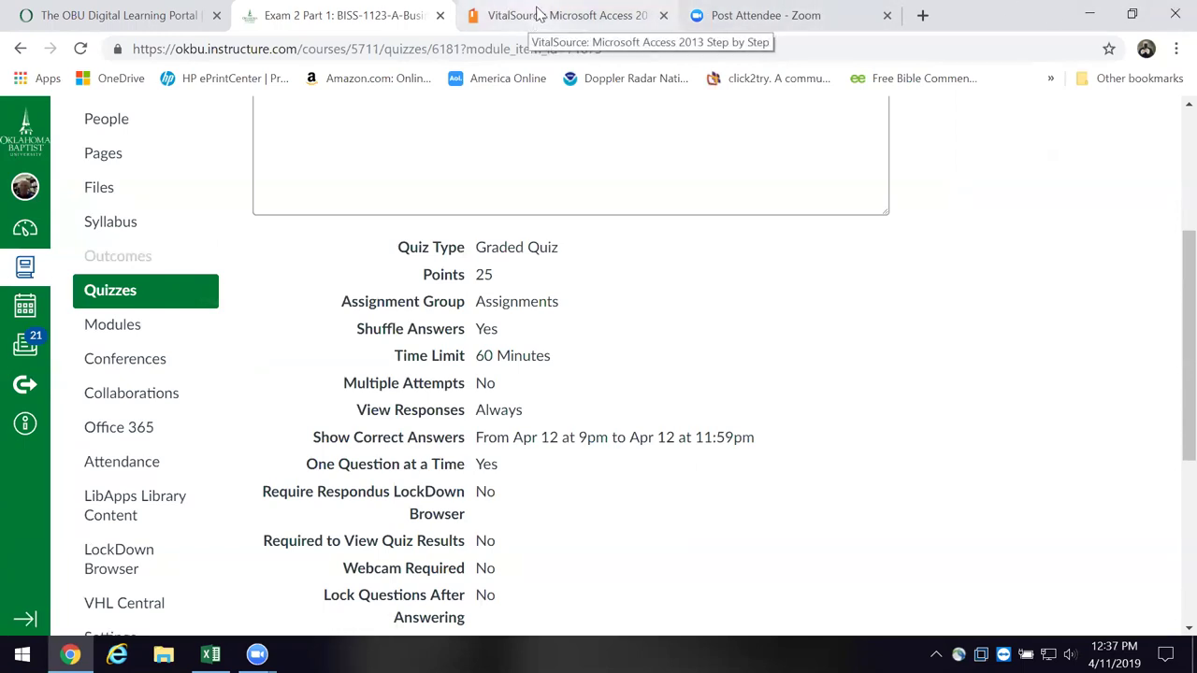
- Switch to the VitalSource: Microsoft Access 2013 e-book tab
click(538, 15)
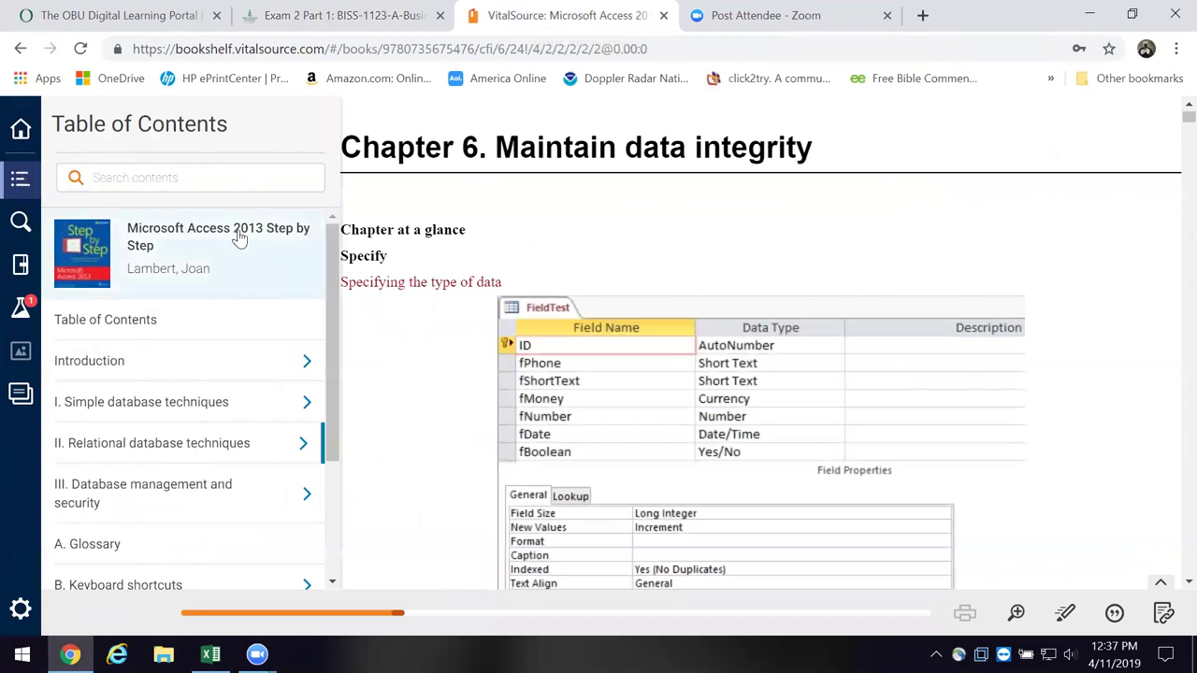
- Close the Table of Contents panel and go Home to the Bookshelf library
click(21, 184)
click(21, 133)
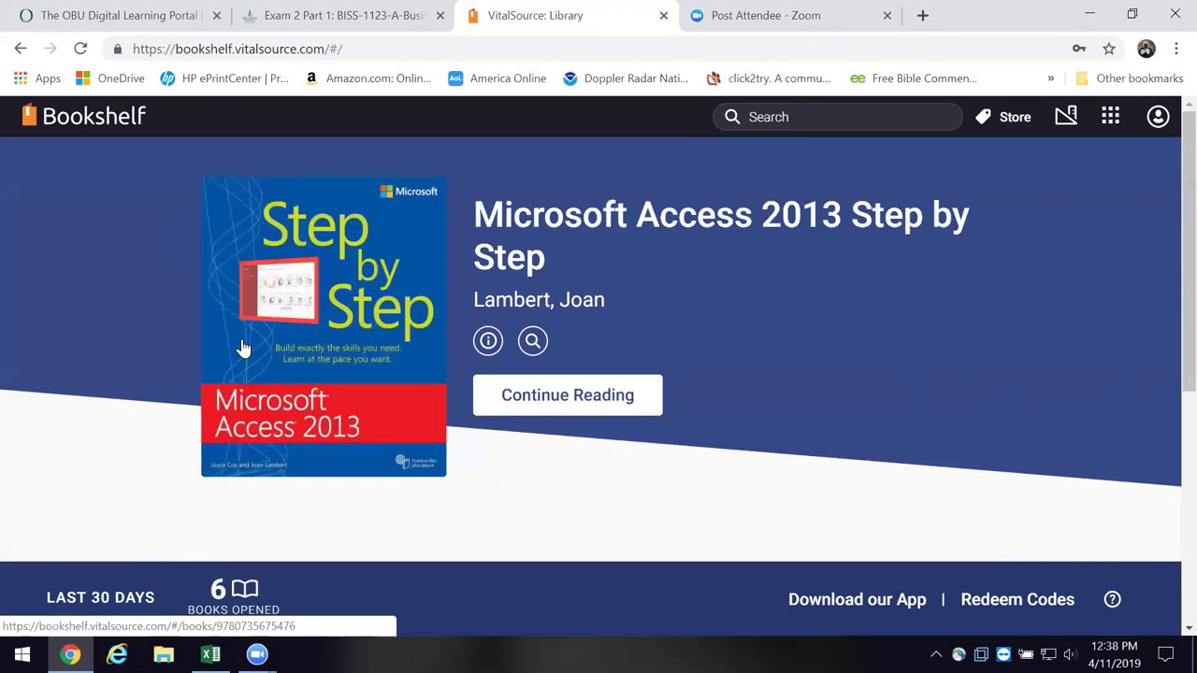
- Bring up the Access Cases workbook and select the ACCDB 3 row and its Garden04 entry
click(211, 655)
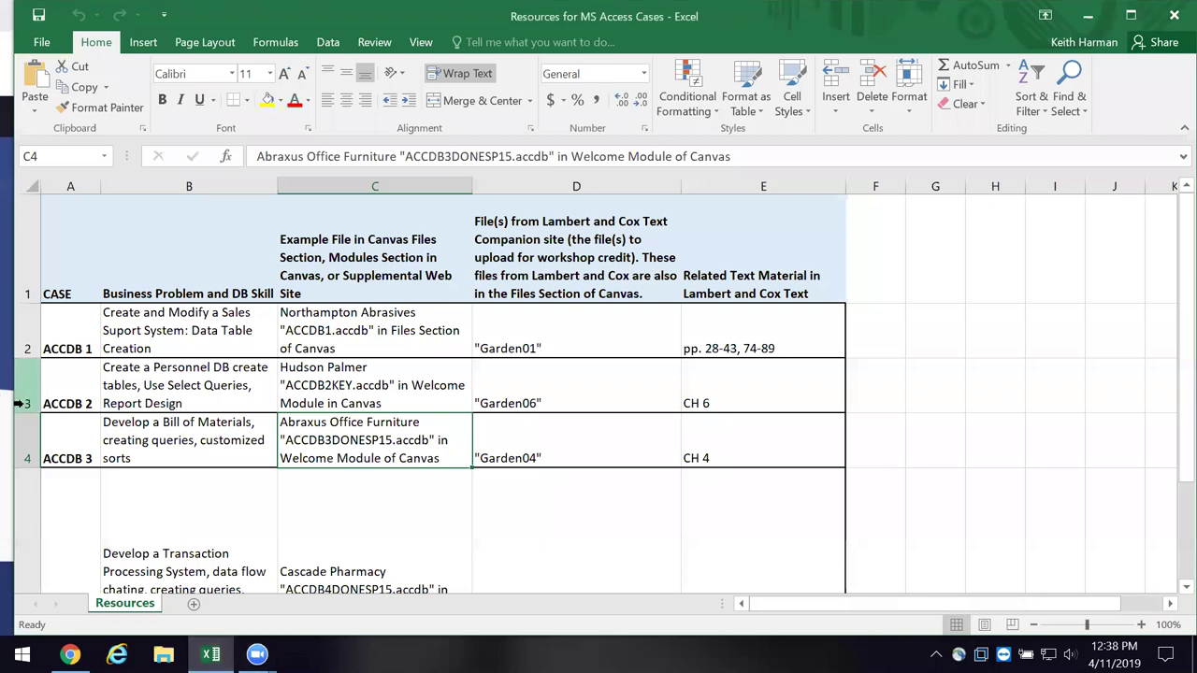
click(30, 443)
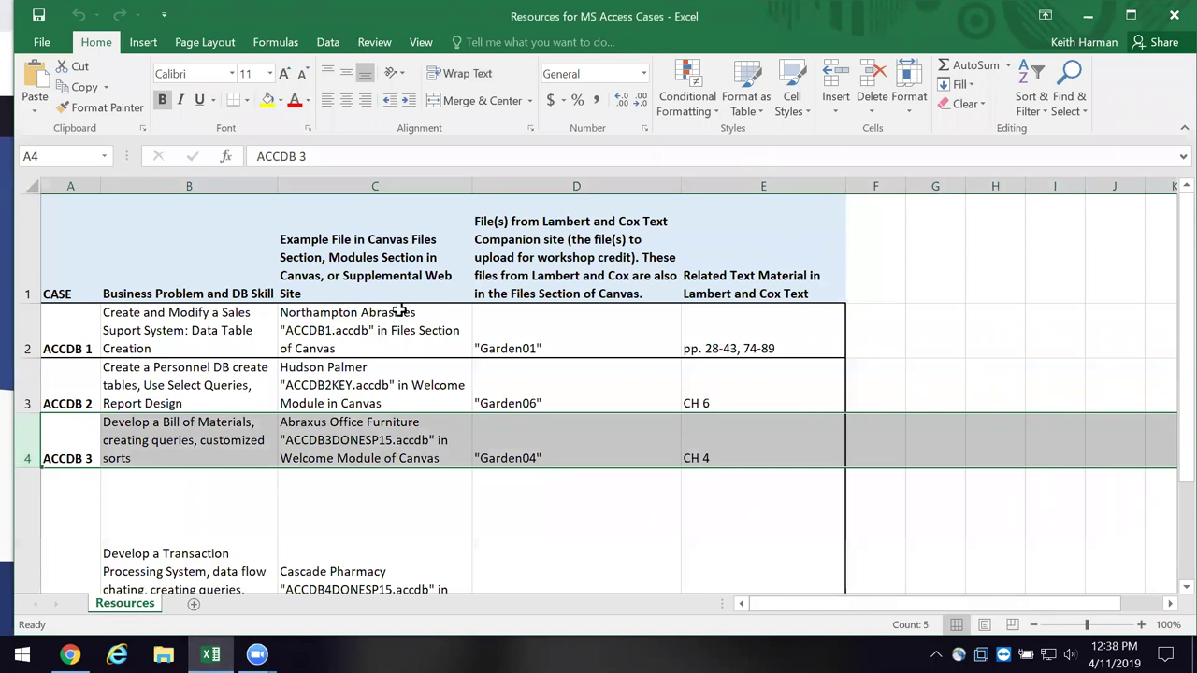
click(539, 443)
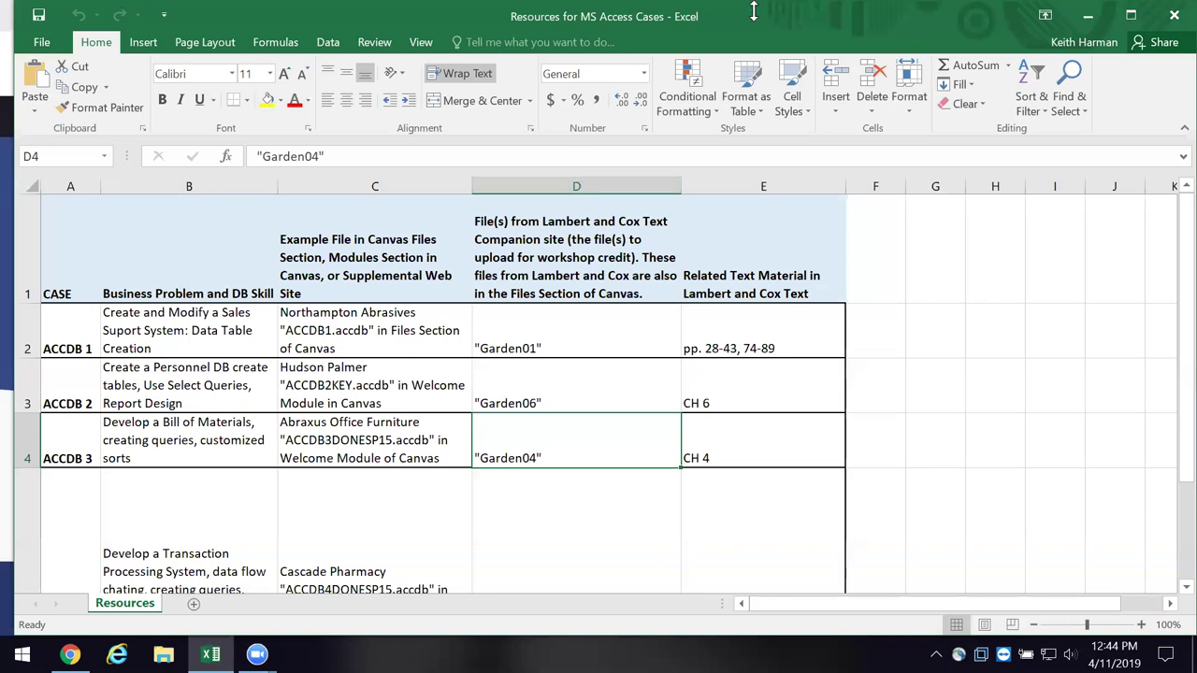
- Minimize Excel to return to the VitalSource Bookshelf library in the browser
click(1085, 16)
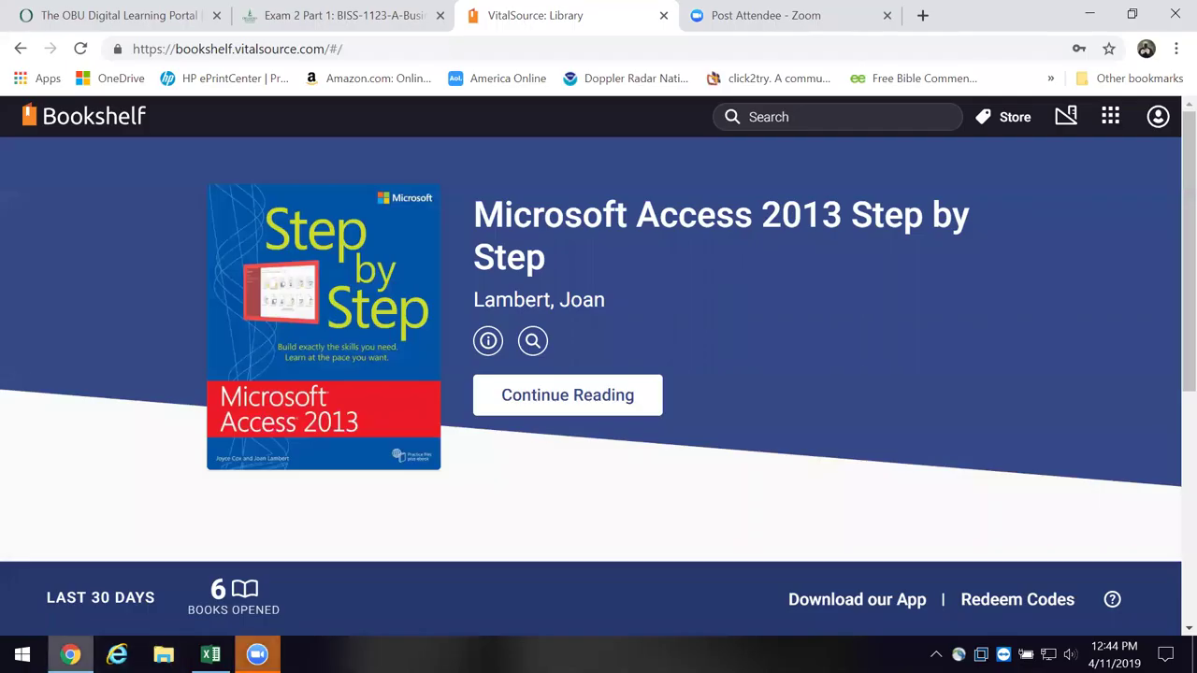
- Switch to the Exam 2 Part 1 course tab in Chrome and open its Modules page
click(1087, 15)
click(70, 654)
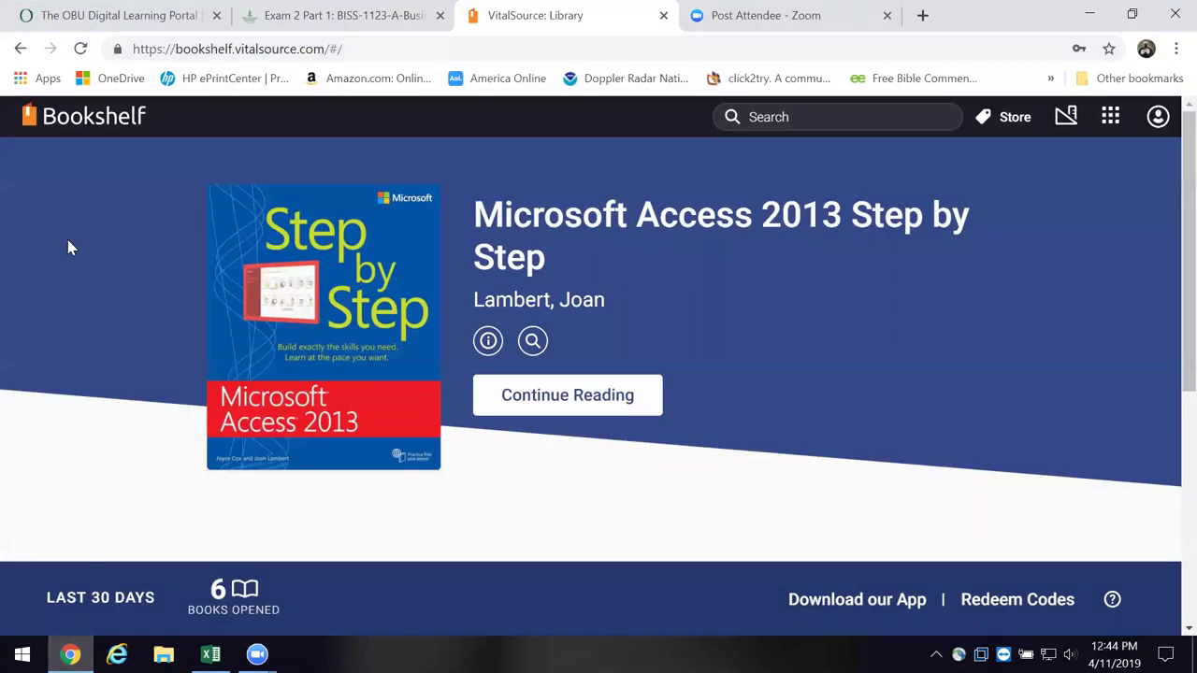
click(253, 16)
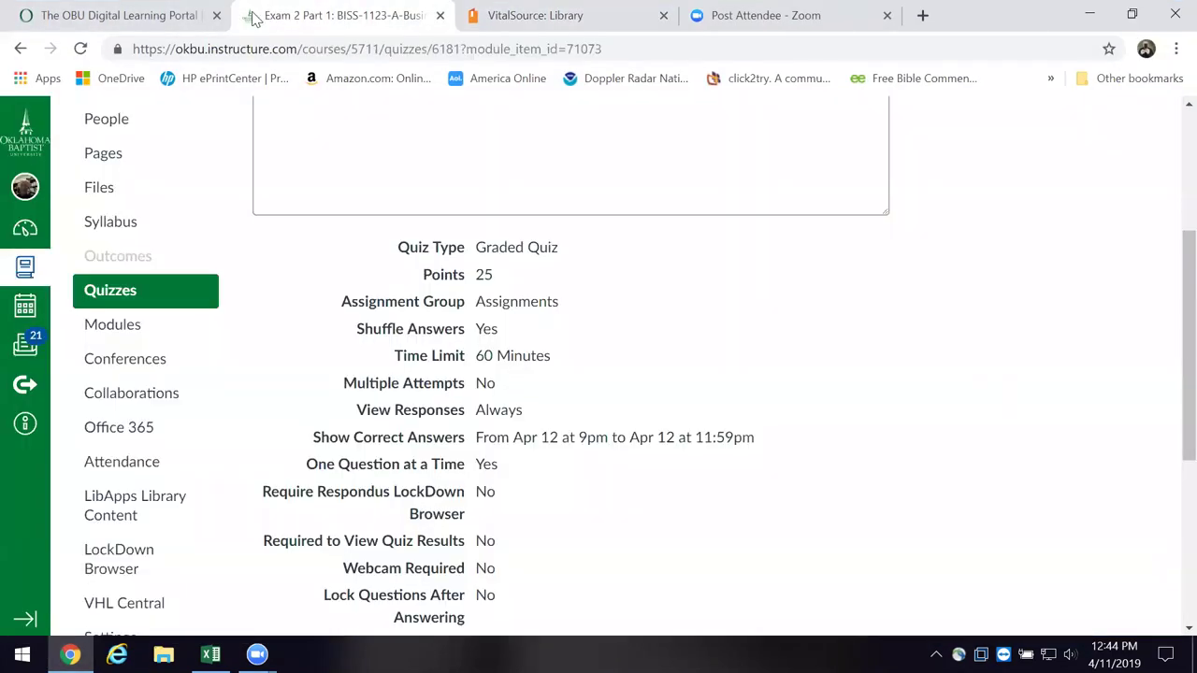
scroll(120, 436, down, 2)
scroll(114, 409, up, 2)
click(116, 325)
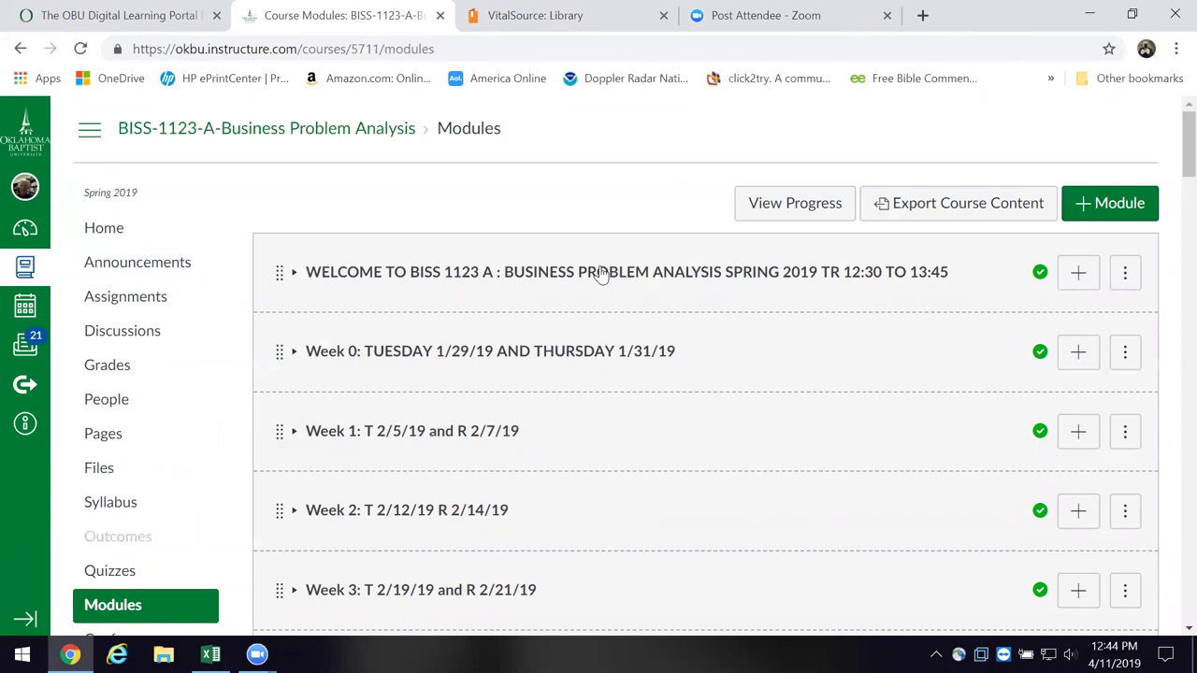
- Expand the Welcome module and scroll down to the ACCDB 3 DONE SP 15 item
scroll(603, 272, down, 8)
scroll(598, 273, down, 1)
scroll(598, 273, up, 3)
scroll(595, 273, up, 3)
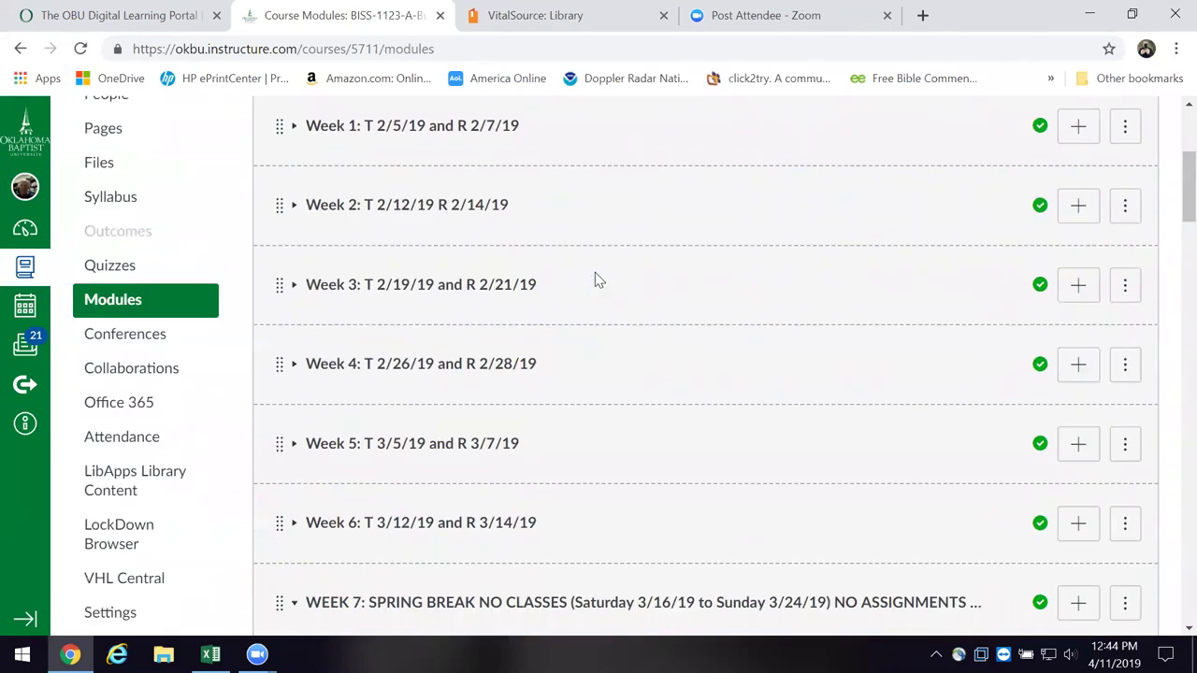
scroll(595, 272, up, 3)
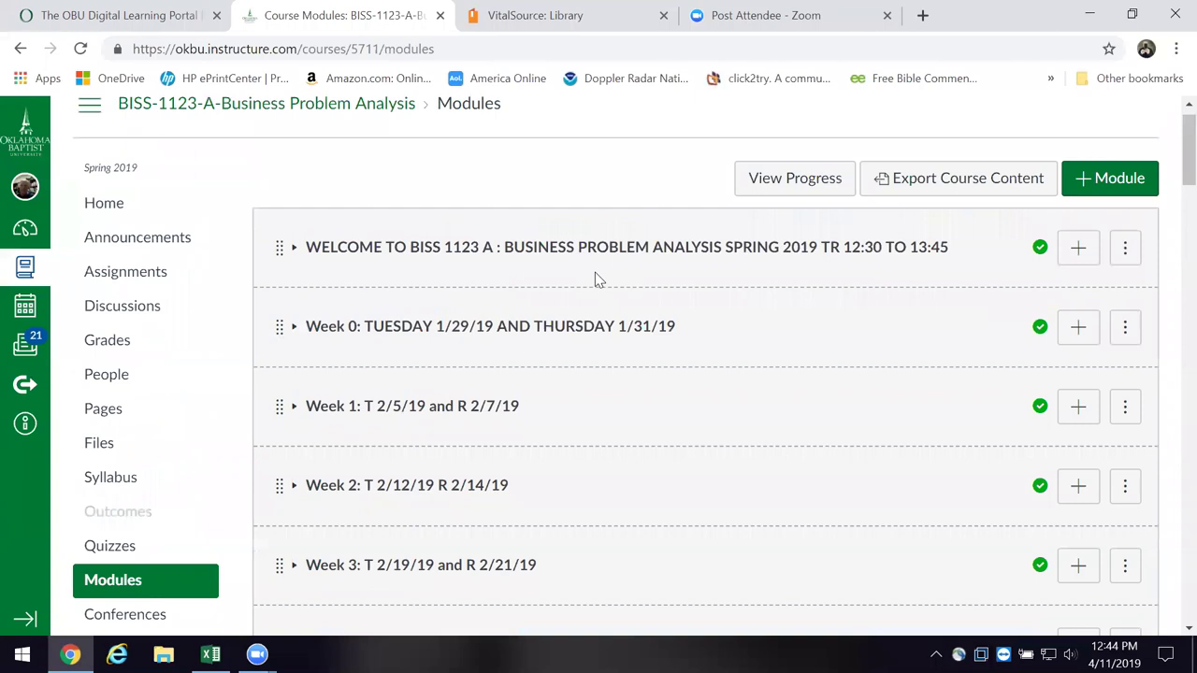
click(533, 257)
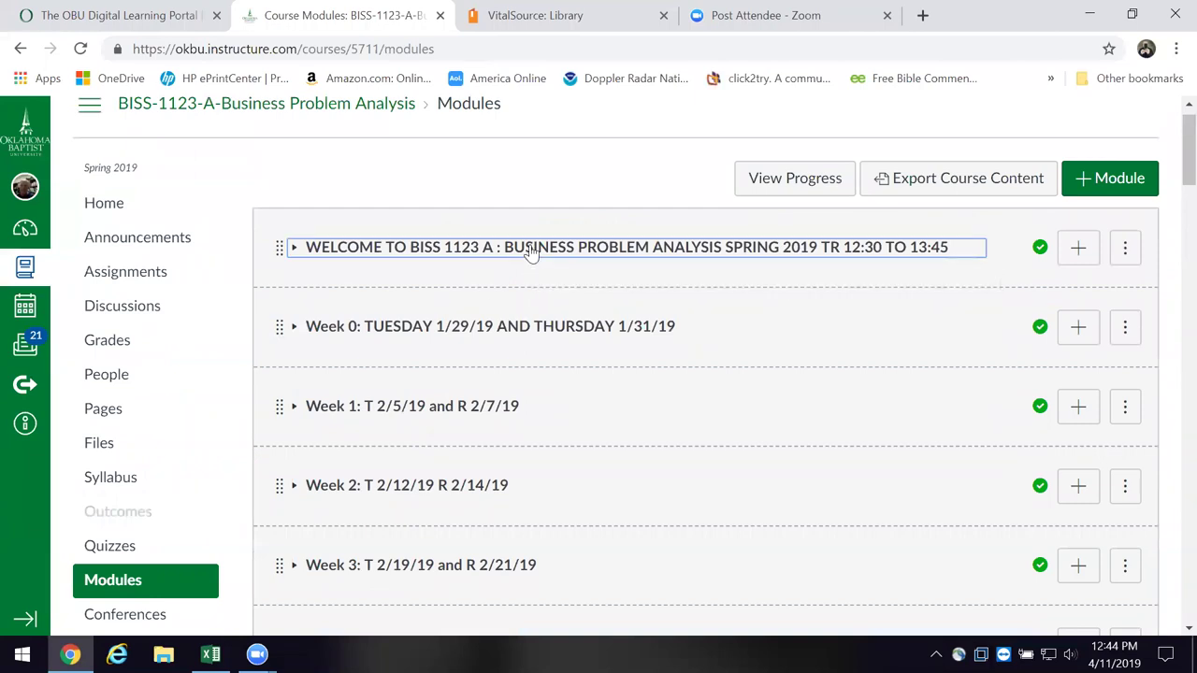
scroll(519, 271, down, 2)
scroll(512, 285, down, 8)
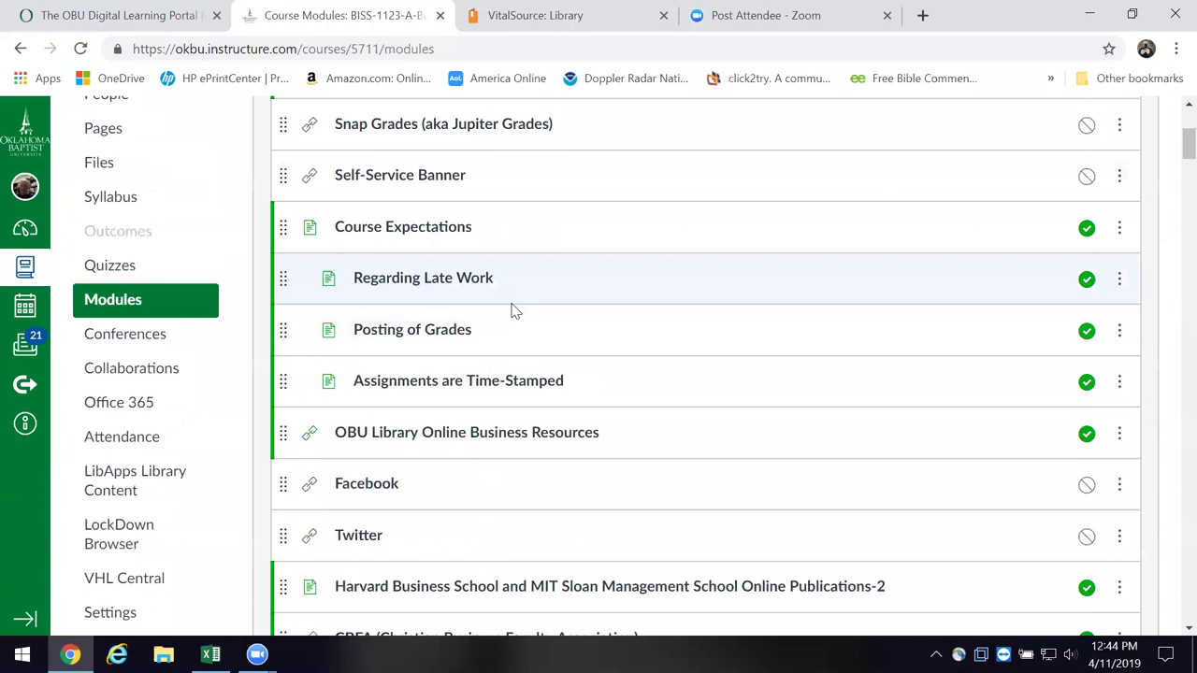
scroll(511, 310, down, 7)
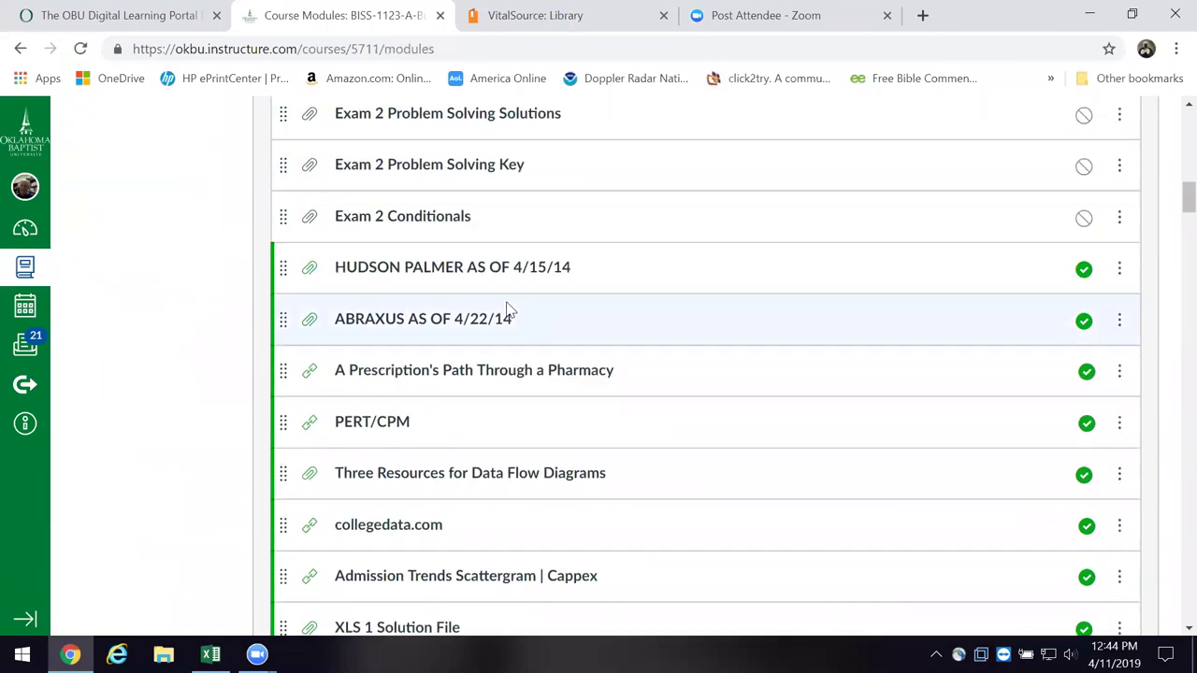
scroll(508, 311, up, 1)
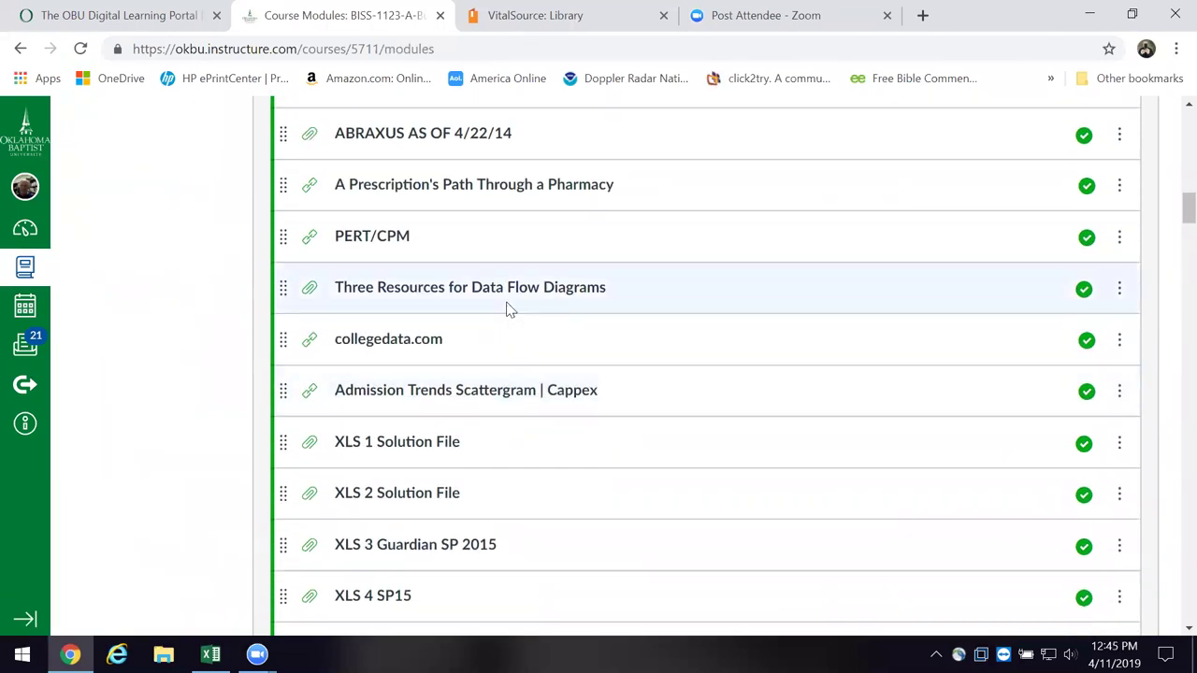
scroll(508, 307, down, 3)
scroll(508, 310, down, 2)
scroll(507, 309, up, 2)
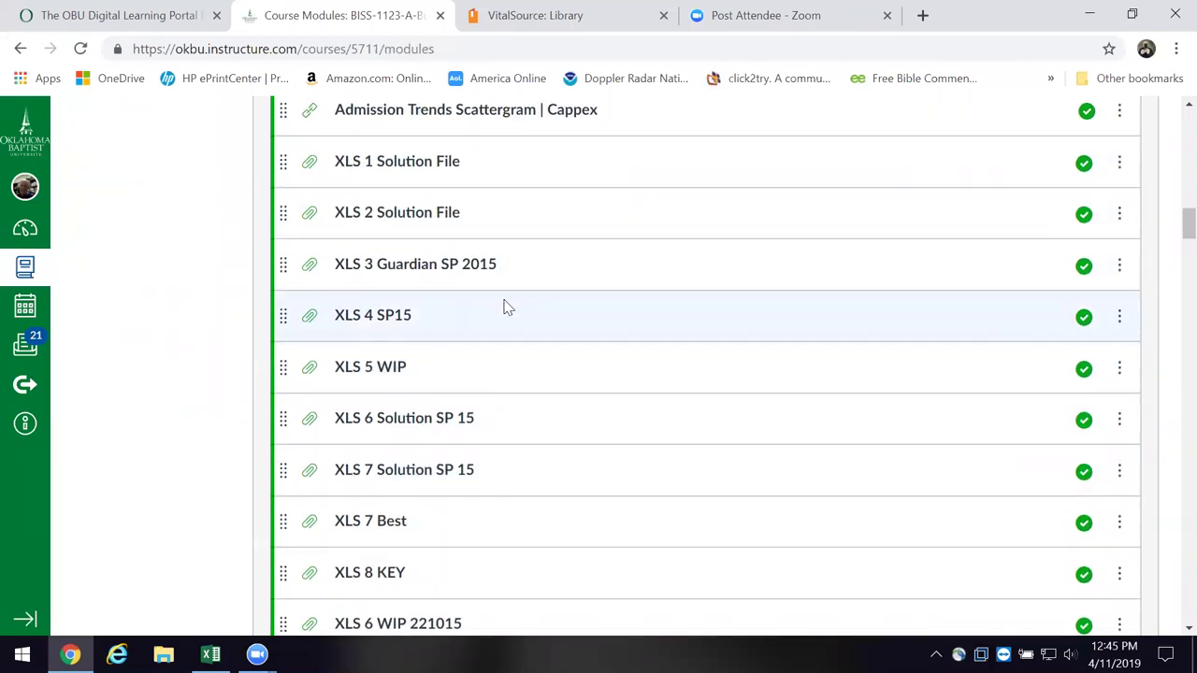
scroll(506, 308, down, 6)
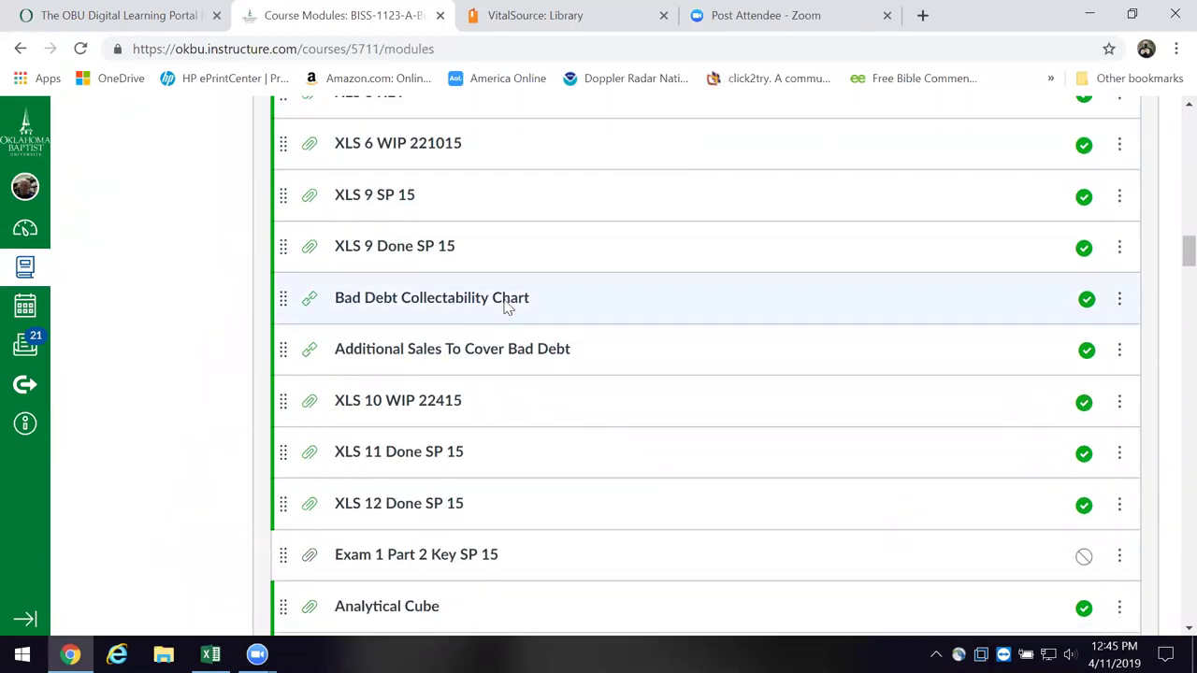
scroll(501, 320, down, 1)
scroll(497, 323, down, 4)
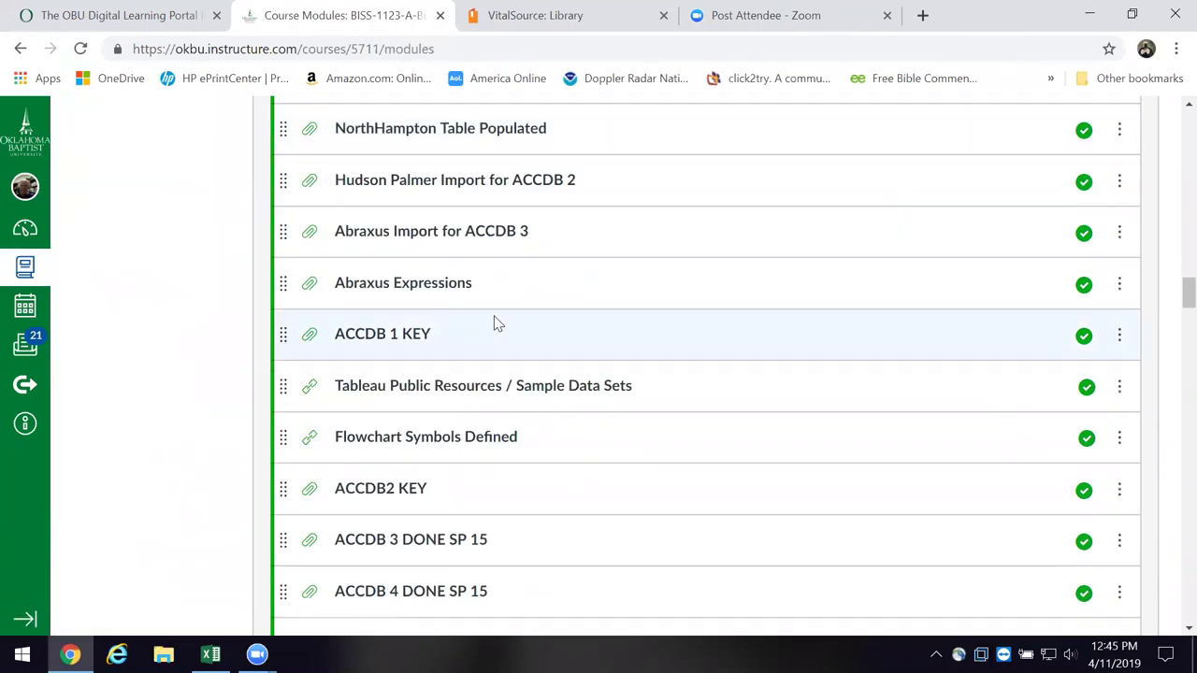
scroll(494, 323, down, 3)
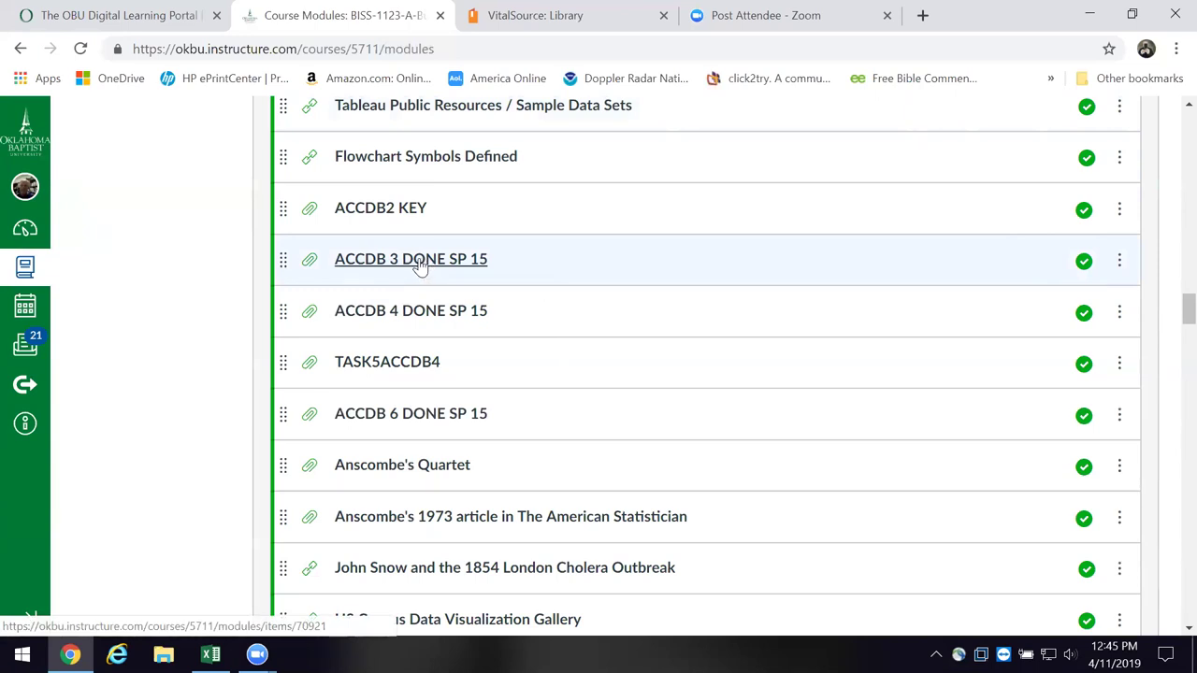
- Download ACCDB3 Done SP 15.mdb from its file page and reveal it in the Downloads folder
click(420, 266)
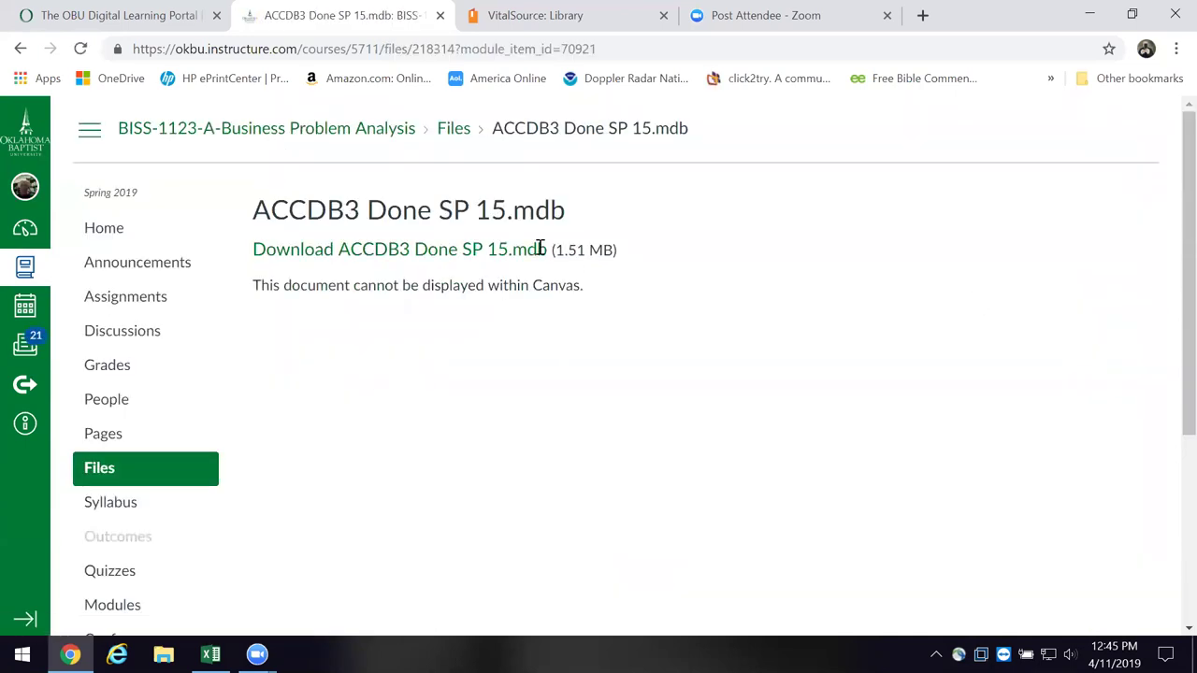
click(393, 258)
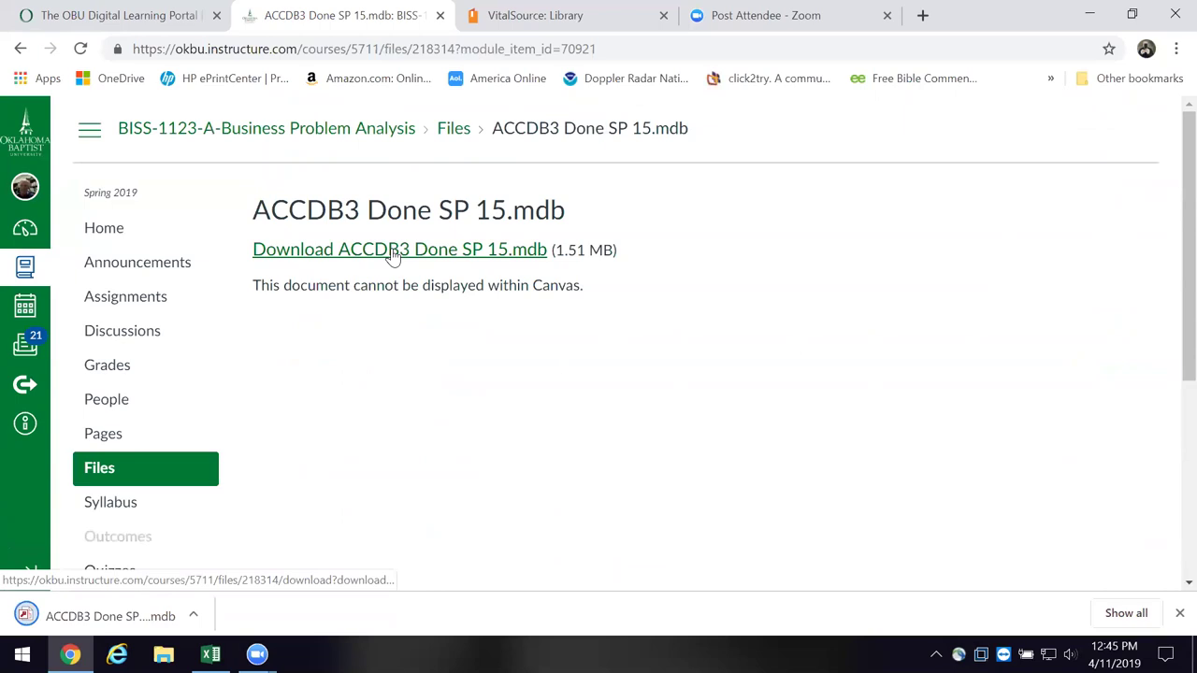
click(189, 616)
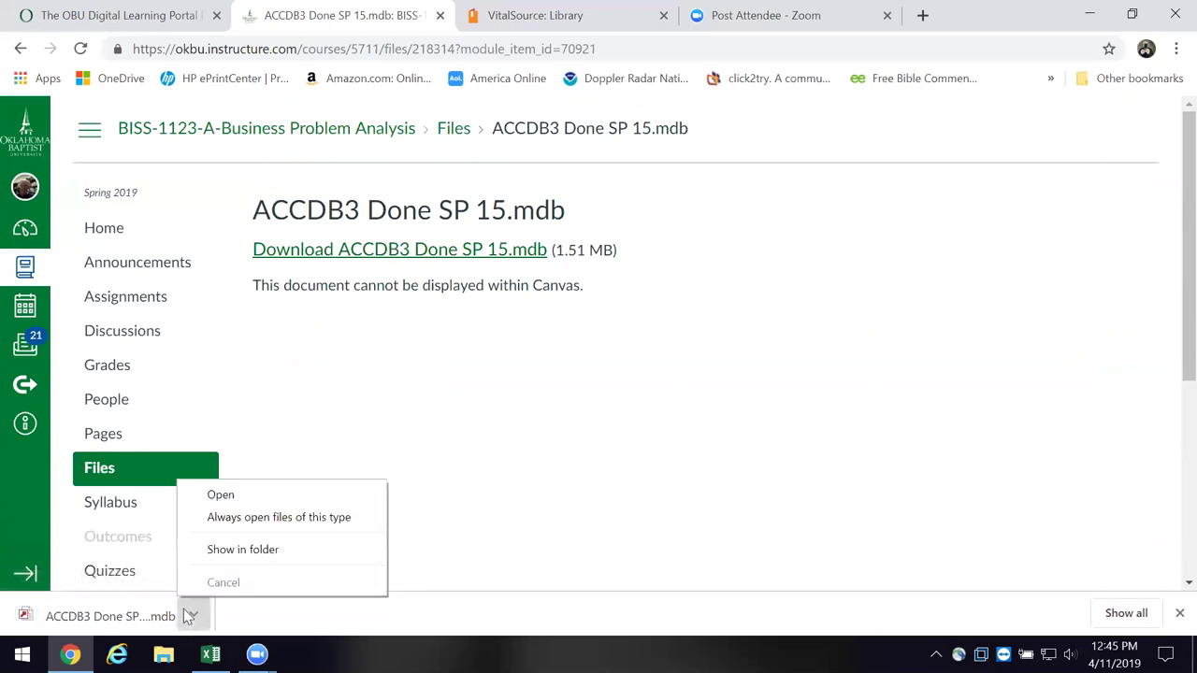
click(236, 556)
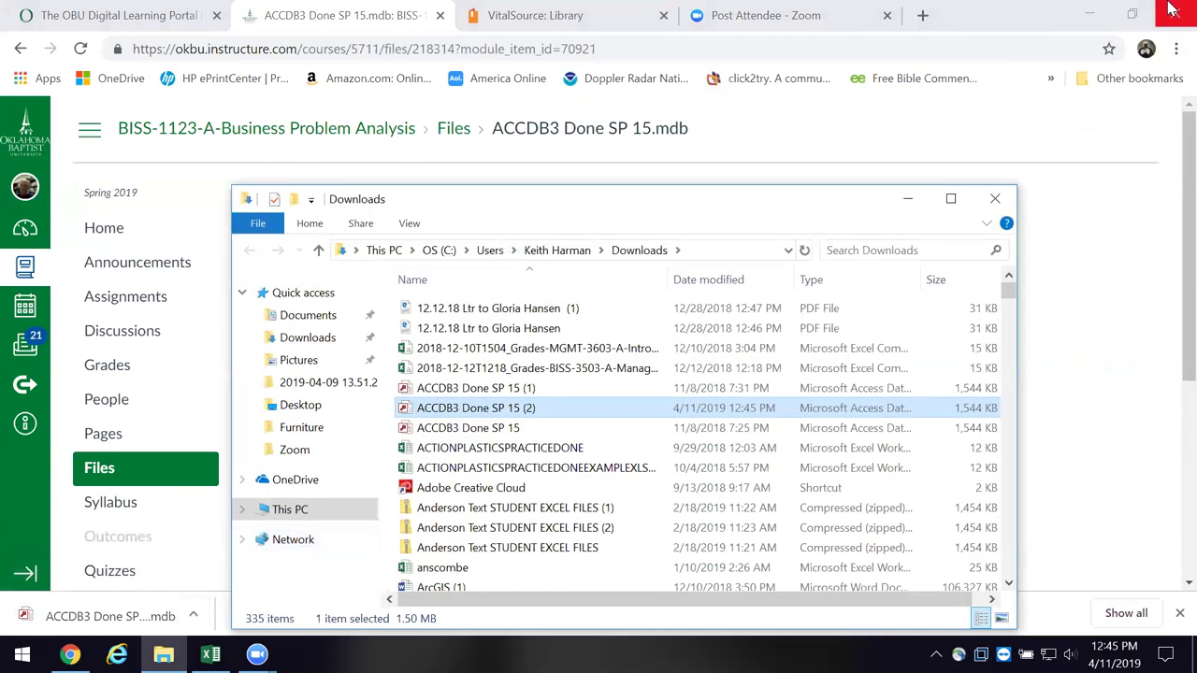
click(1096, 11)
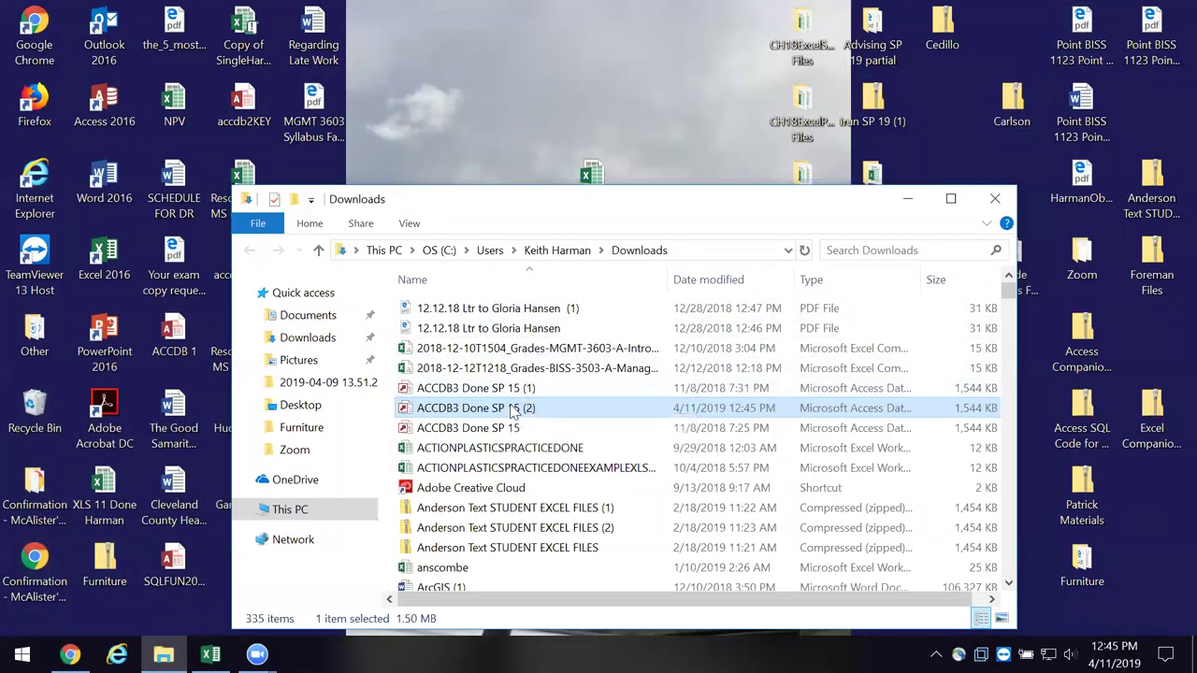
- Move the downloaded ACCDB3 Done SP 15 database from Downloads onto the desktop
drag(487, 397, 460, 164)
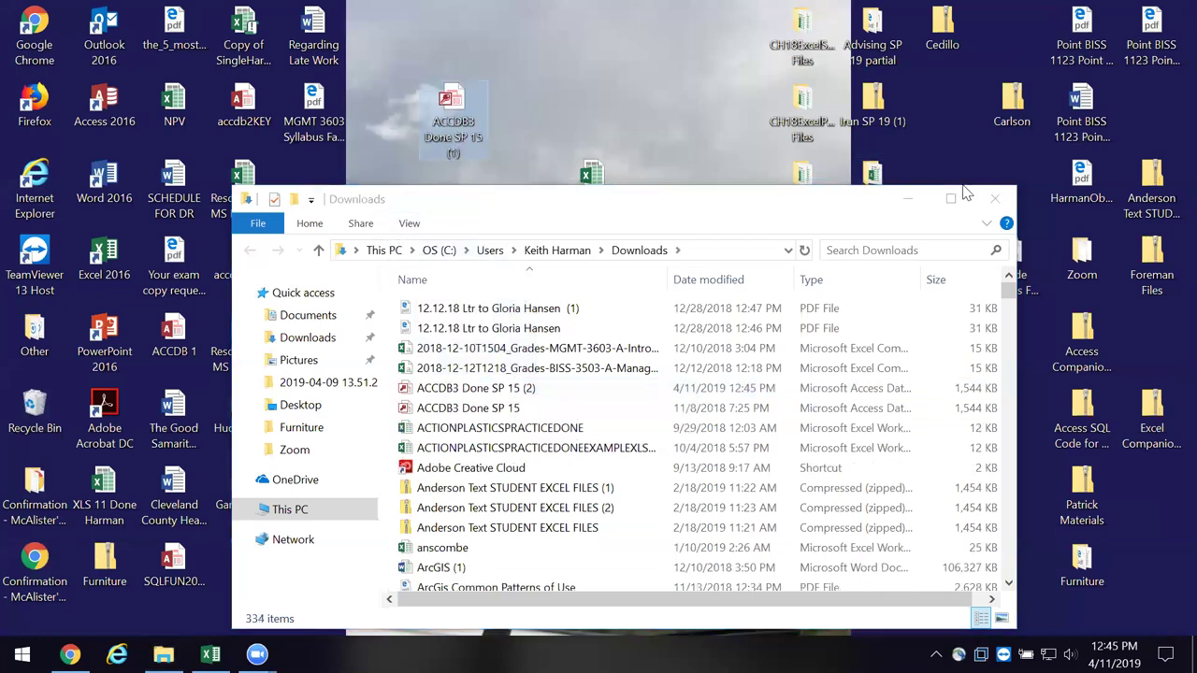
click(995, 199)
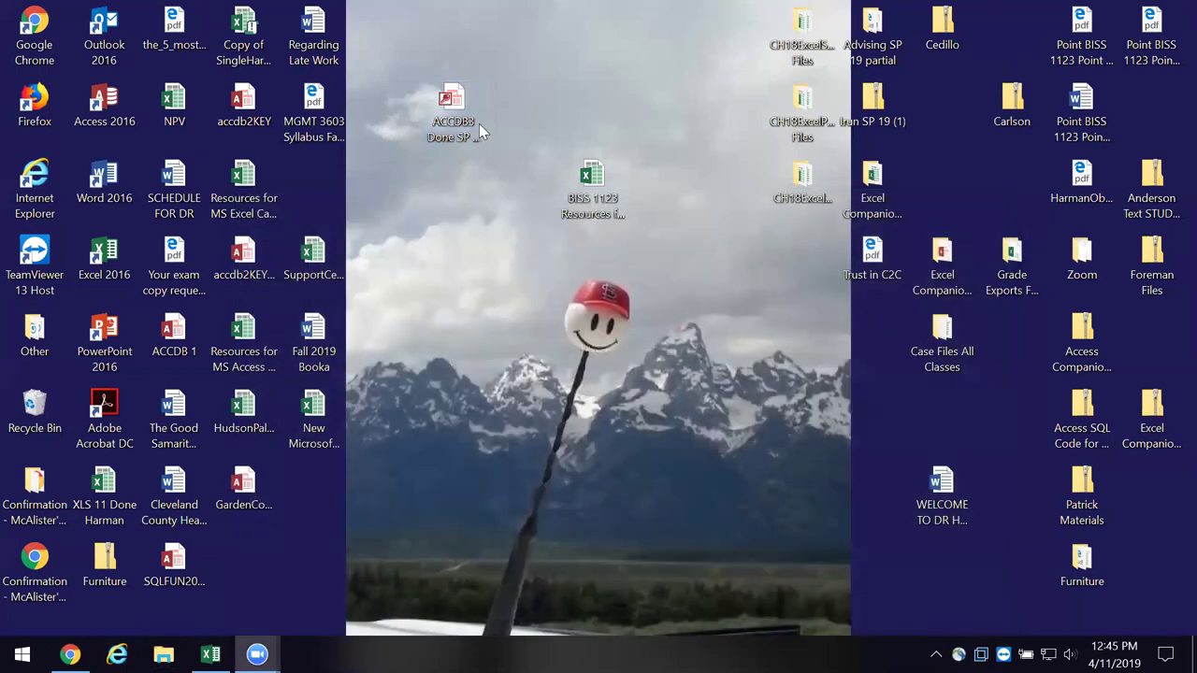
drag(468, 121, 450, 274)
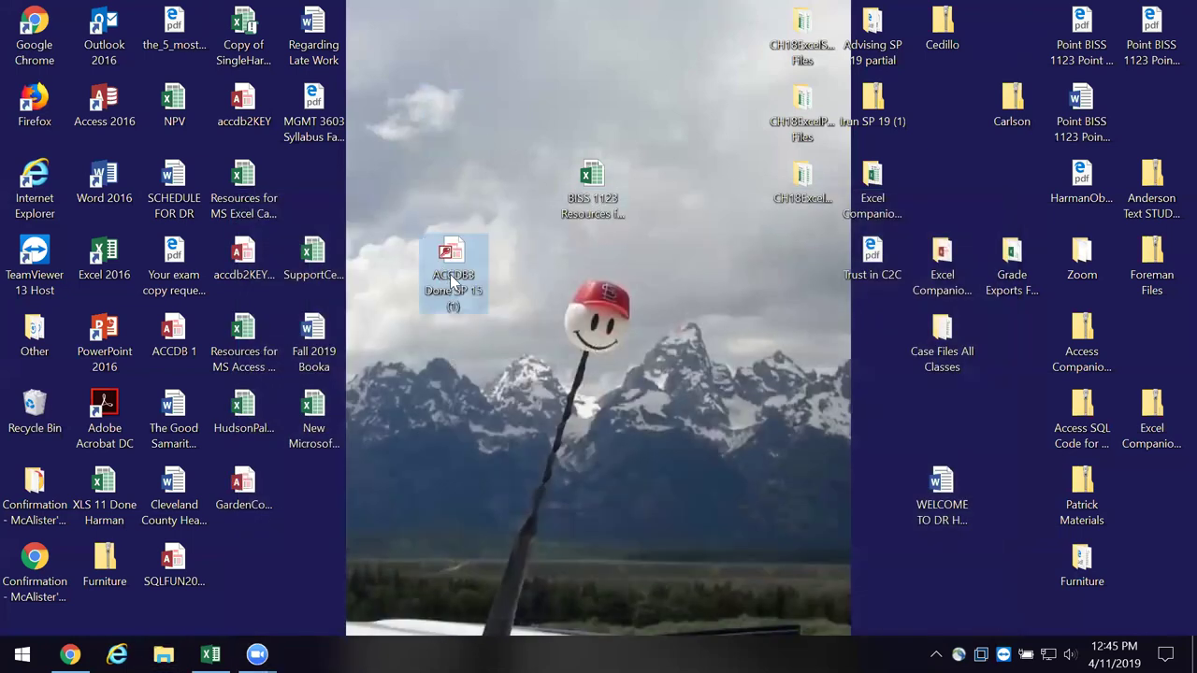
- Rename the desktop database, replacing (1) with your surname, then open it
right_click(450, 274)
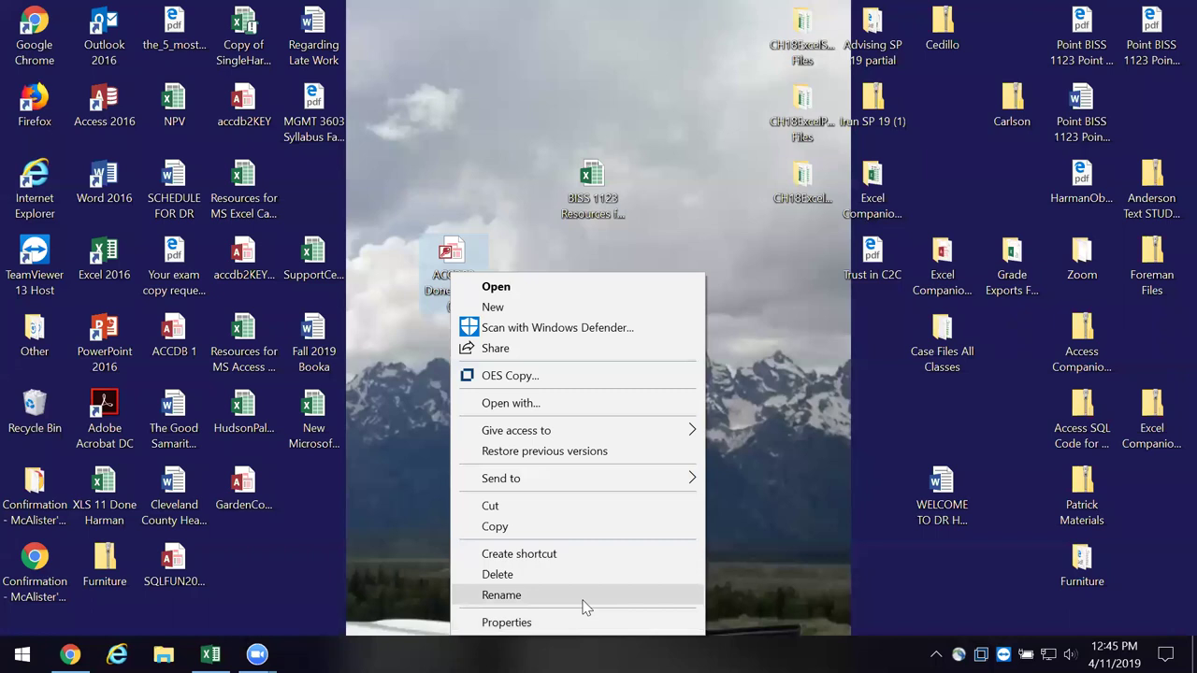
click(501, 595)
click(470, 313)
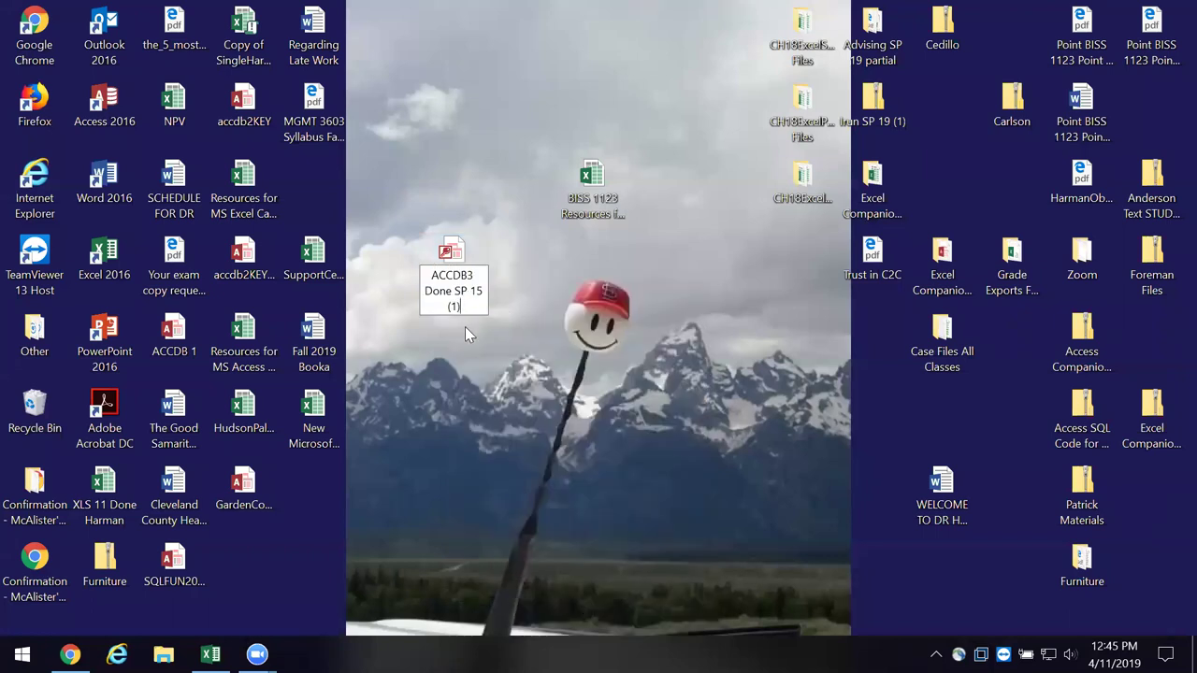
key(BackSpace)
key(BackSpace)
key(BackSpace)
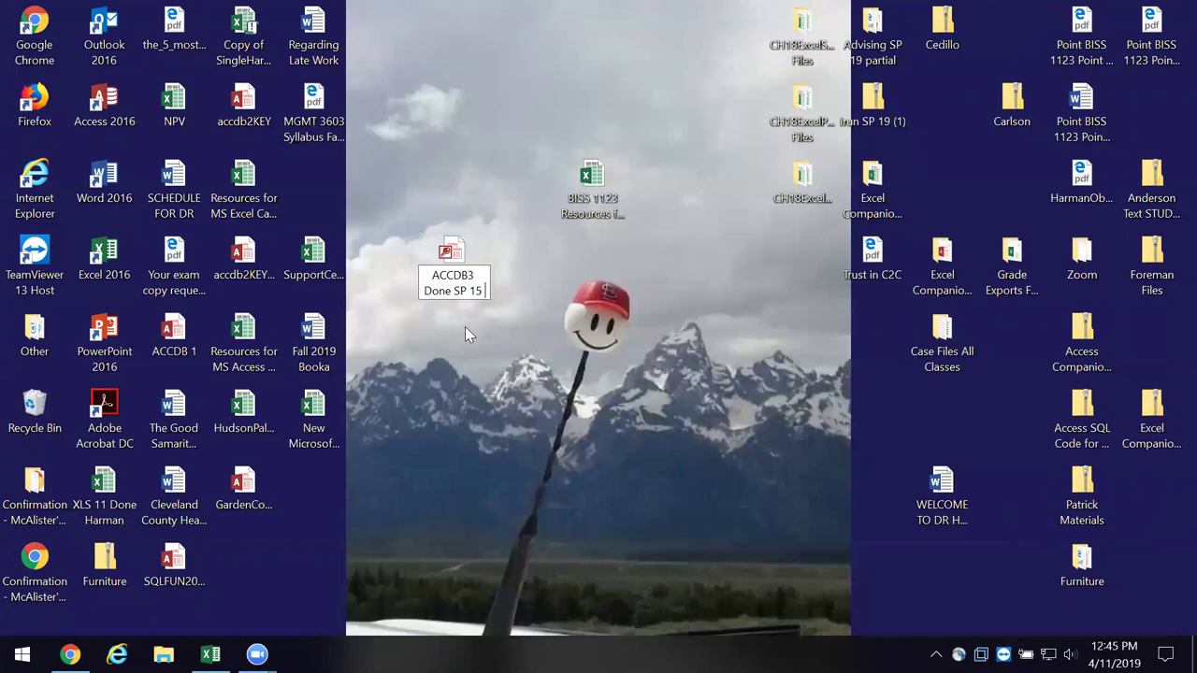
text(Ha)
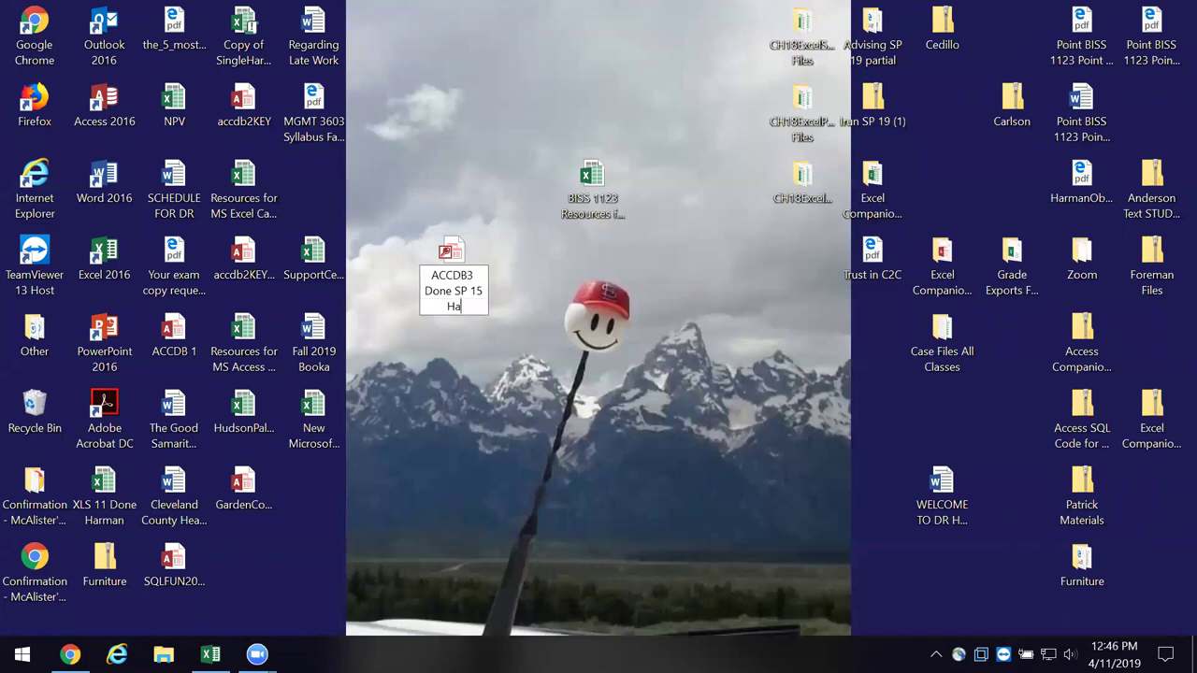
text(rman)
key(Return)
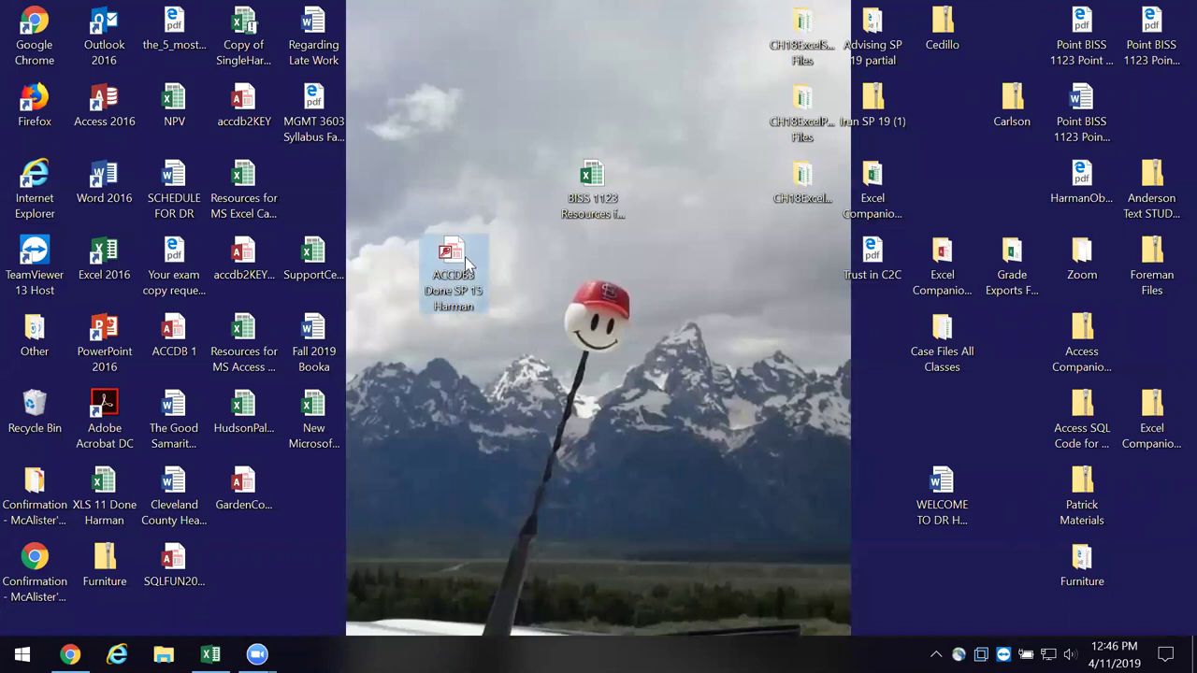
right_click(465, 256)
click(505, 272)
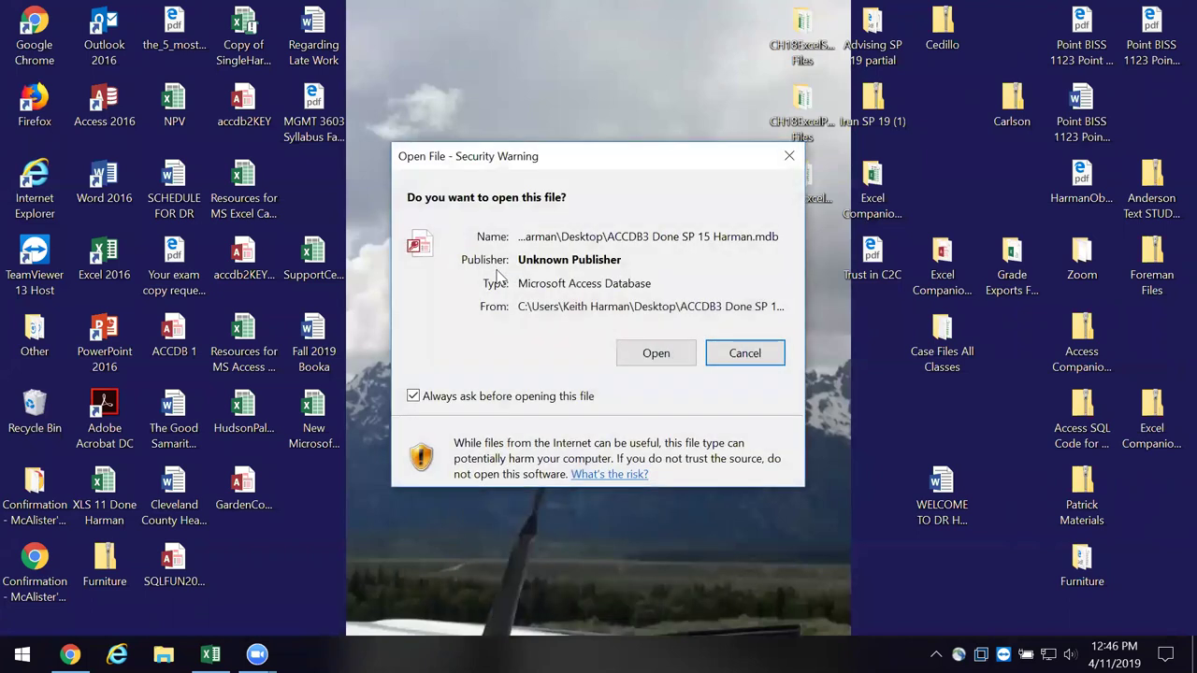
- Open the ACCDB3 database past the security warning, enable its content, and maximize Access
click(662, 359)
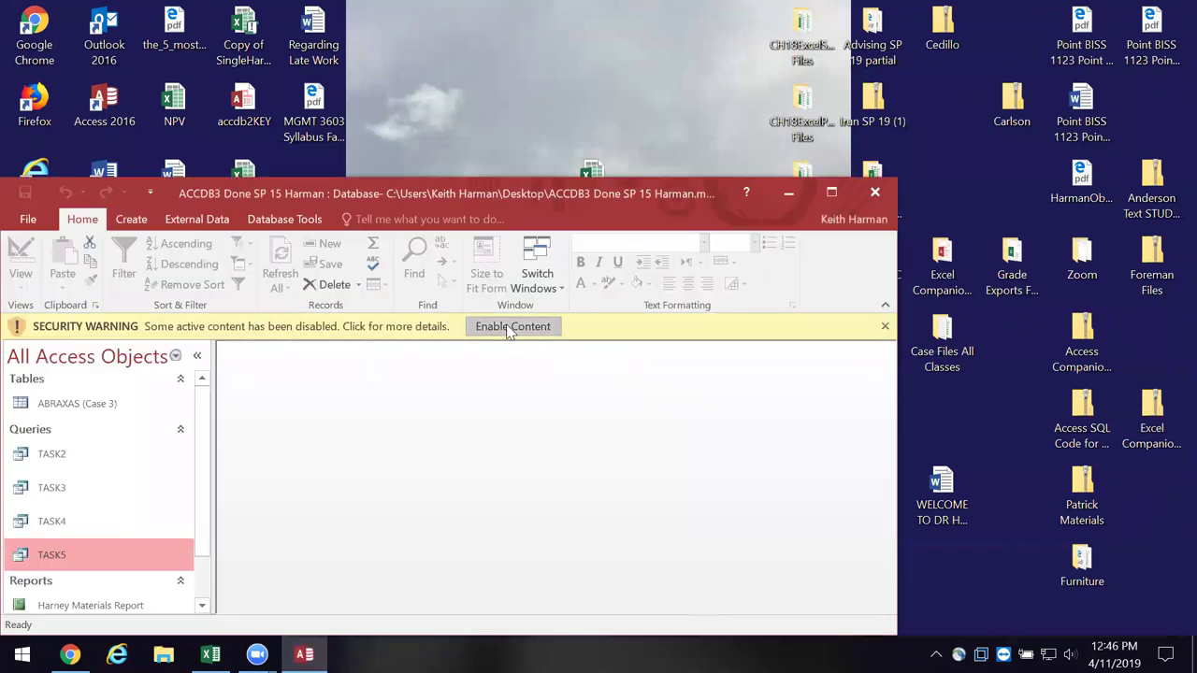
click(509, 329)
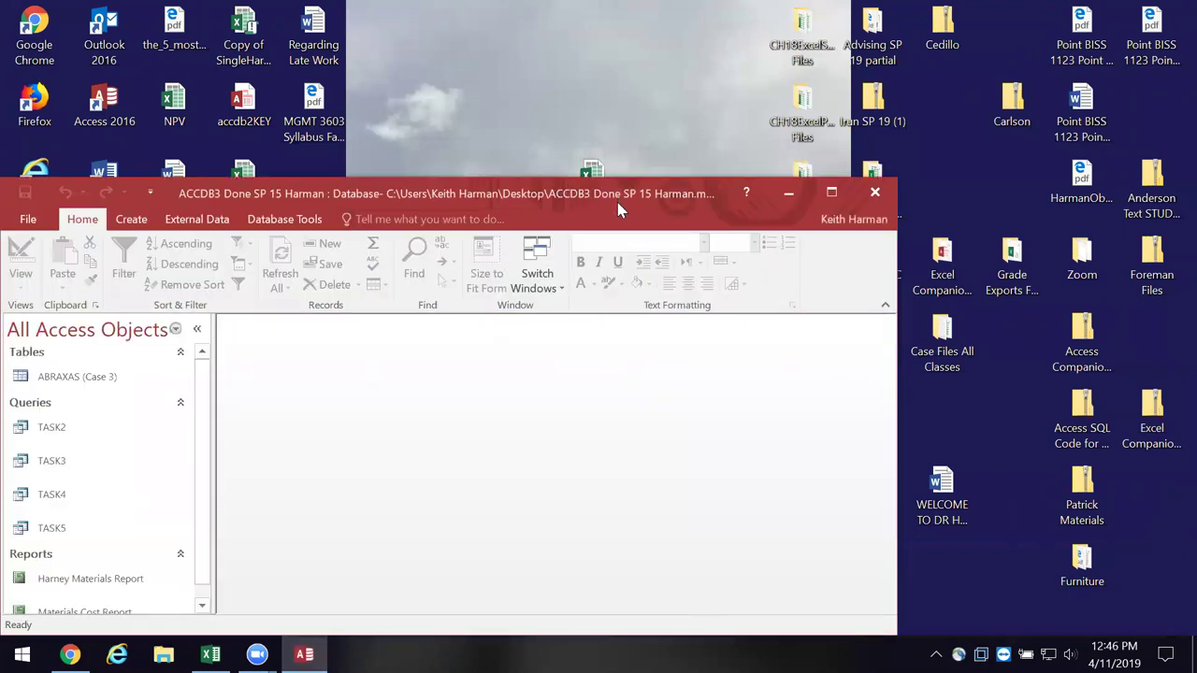
drag(621, 203, 758, 167)
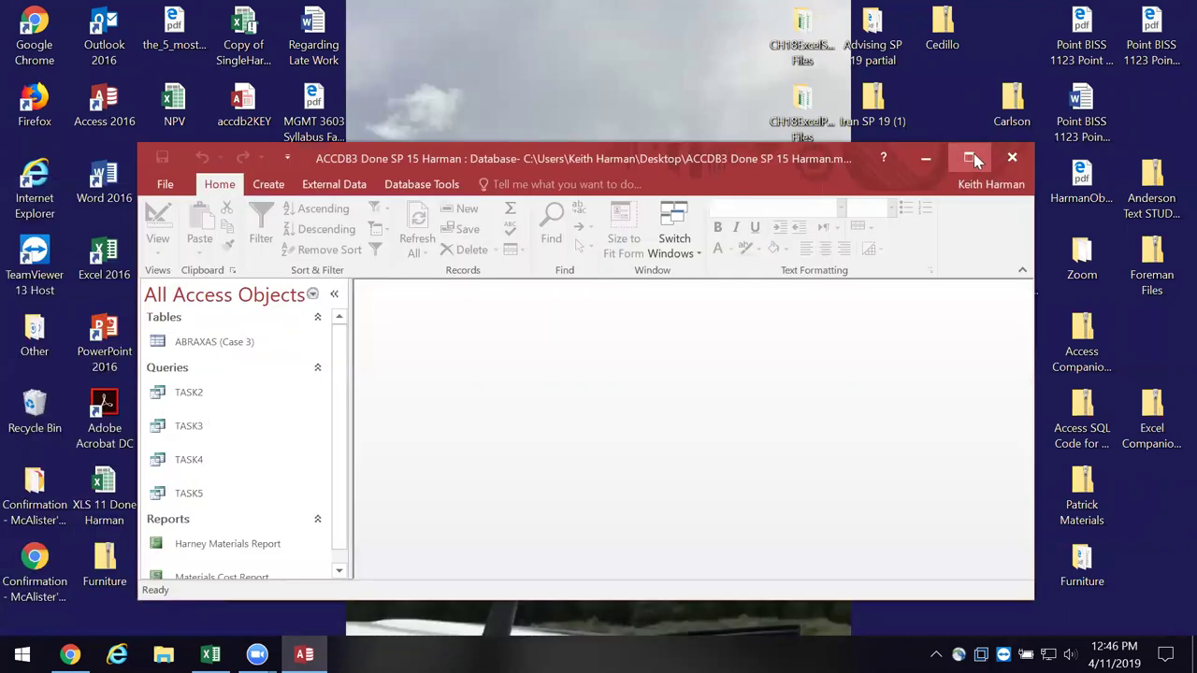
click(970, 158)
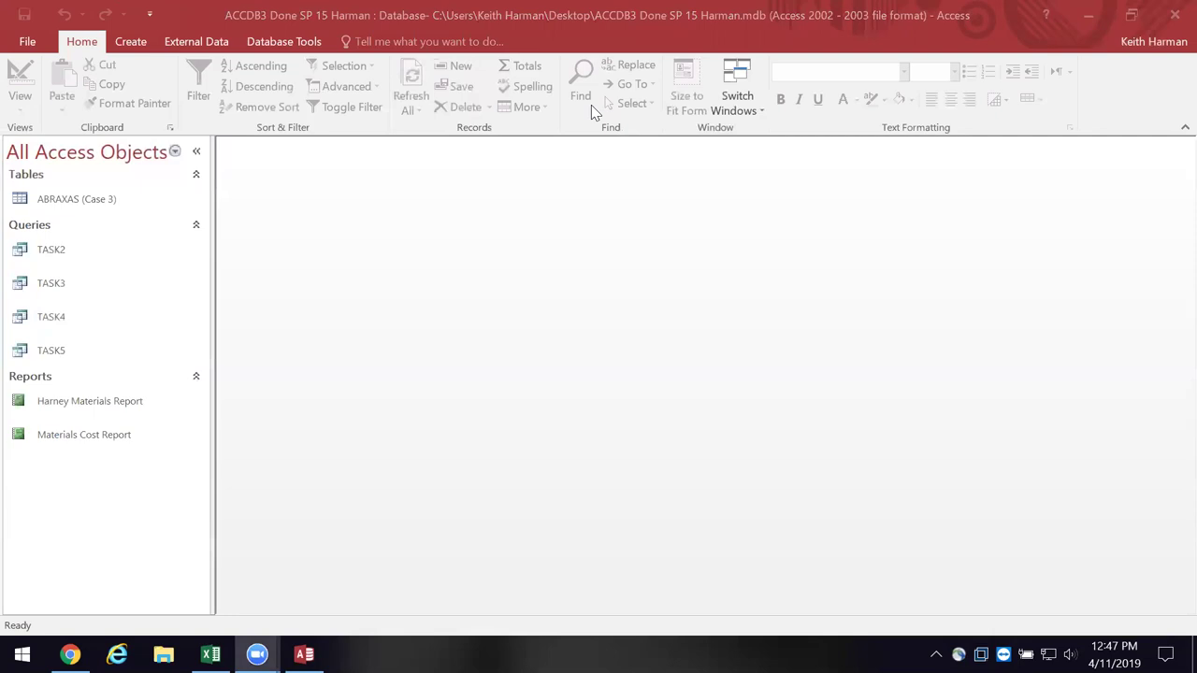
click(26, 41)
click(26, 41)
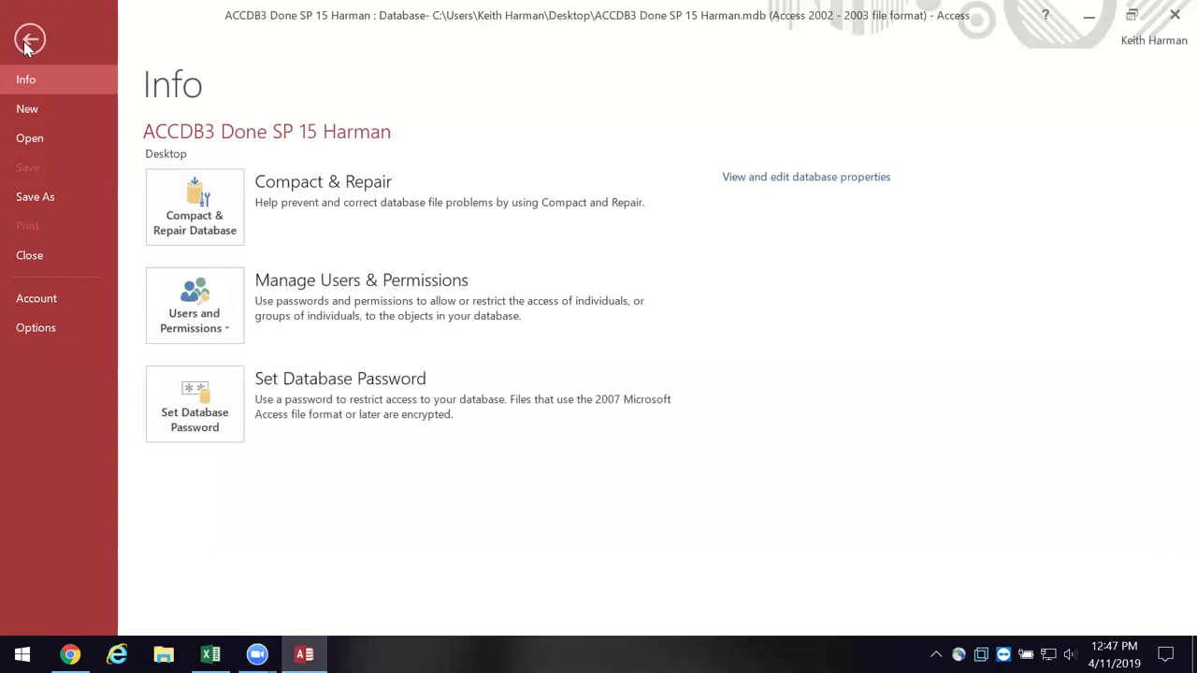
click(26, 43)
click(136, 44)
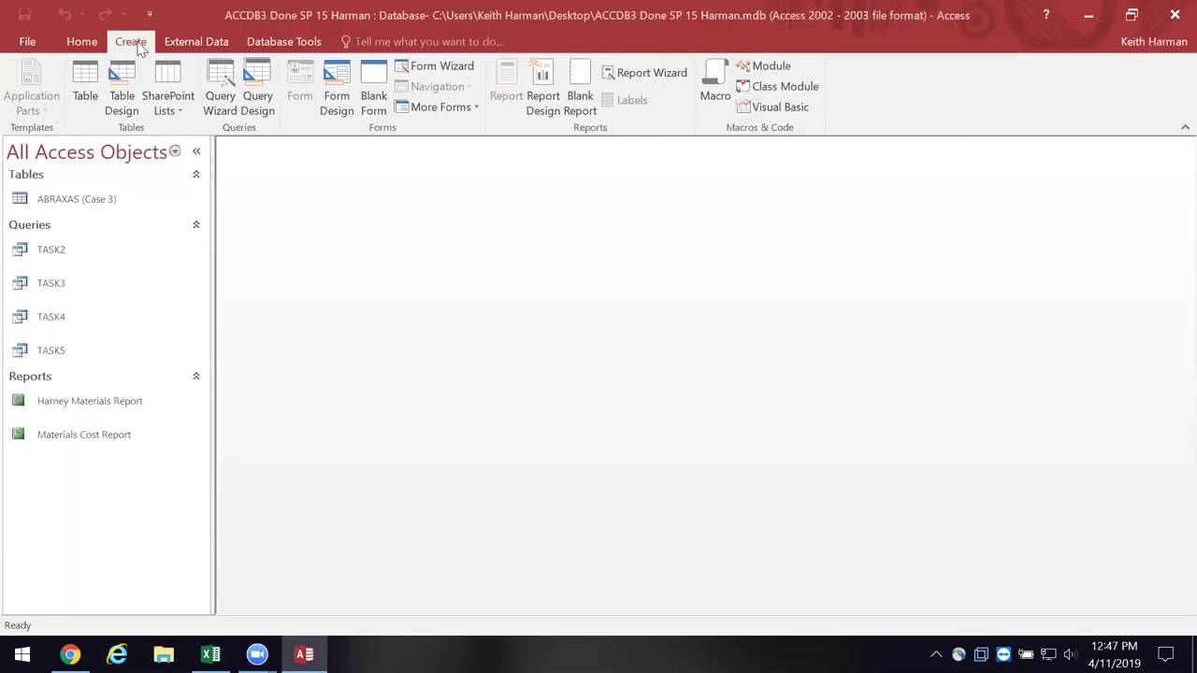
click(192, 42)
click(296, 43)
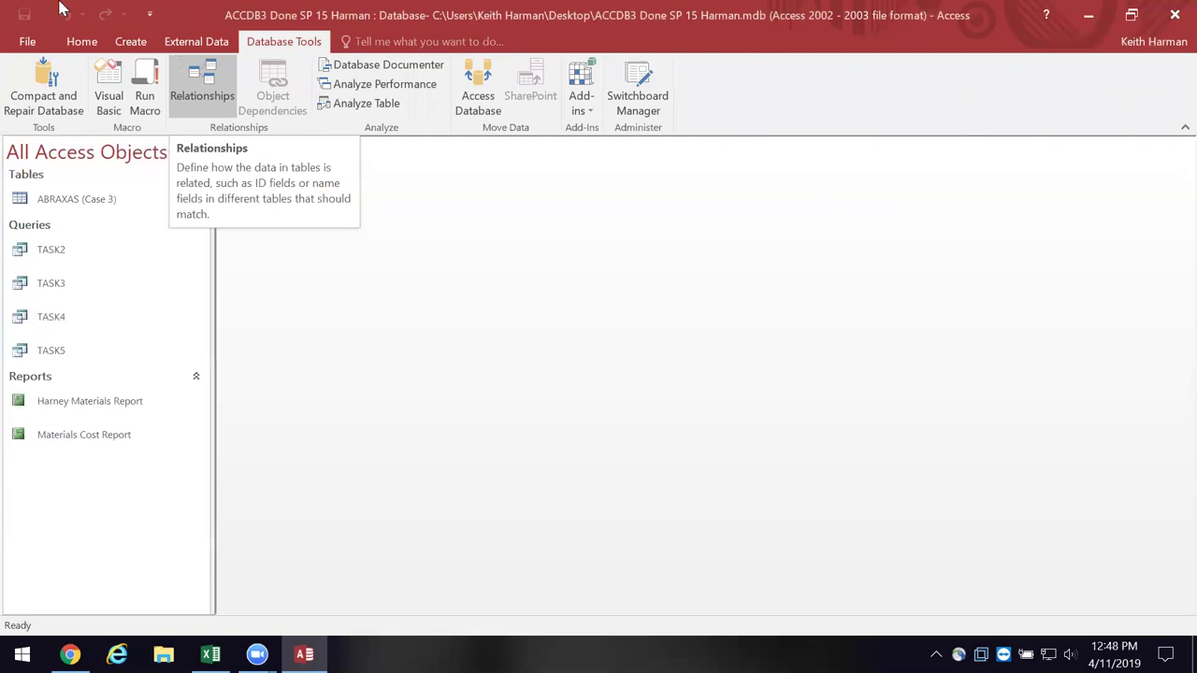
click(82, 42)
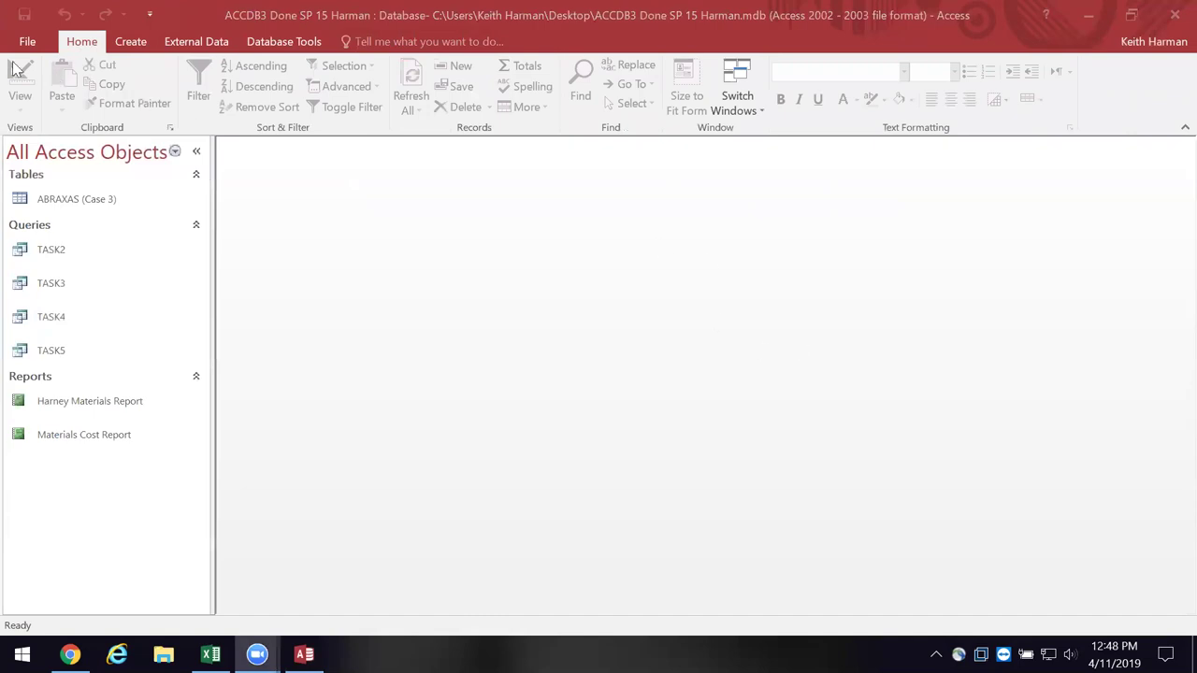
- Show the External Data ribbon options, then the Database Tools options
click(184, 47)
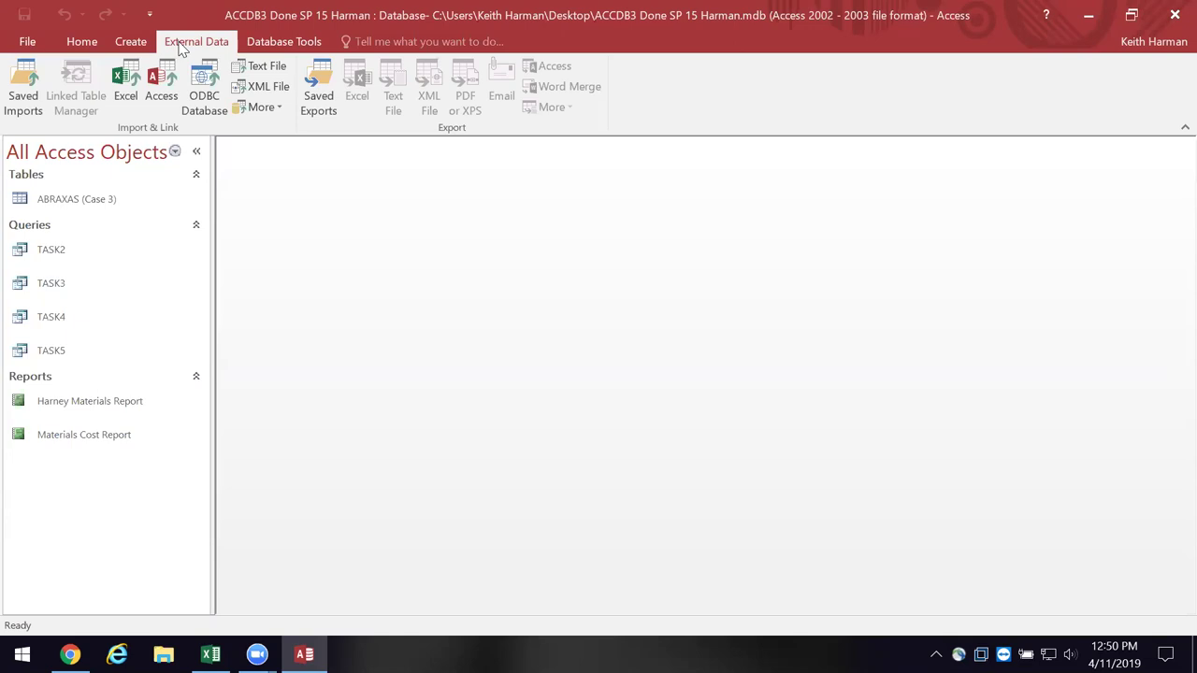
click(316, 44)
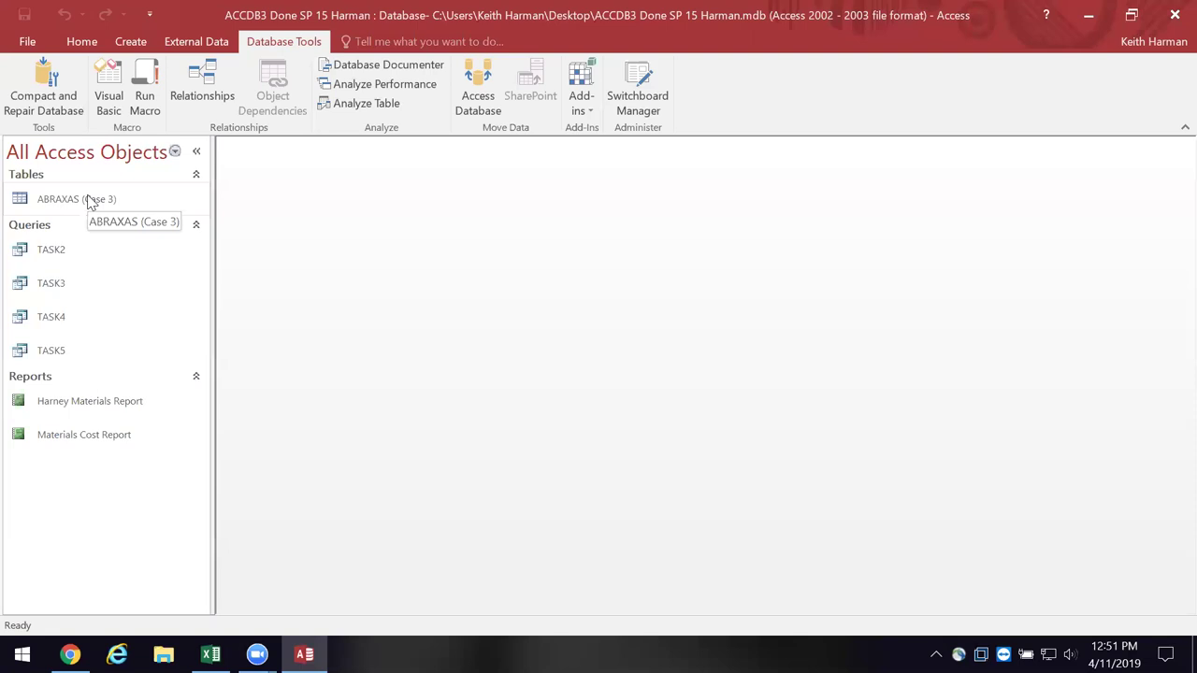
- Open the ABRAXAS (Case 3) table in Datasheet View to show its 15 parts records
click(87, 196)
right_click(87, 197)
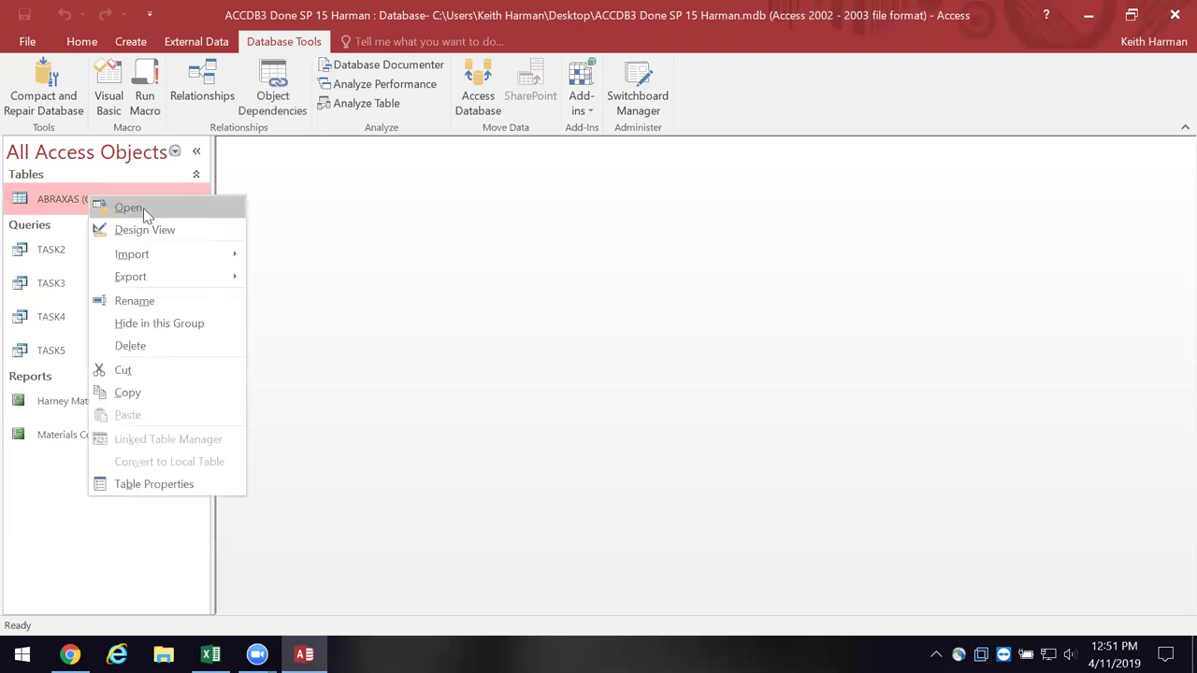
click(143, 208)
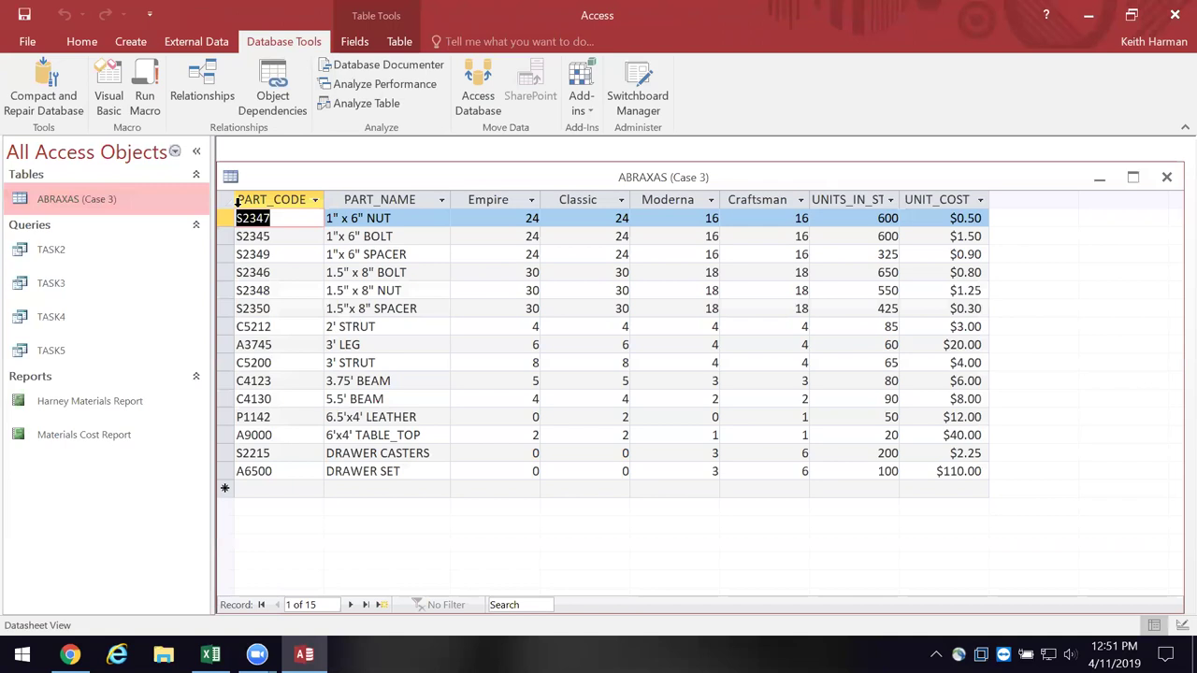
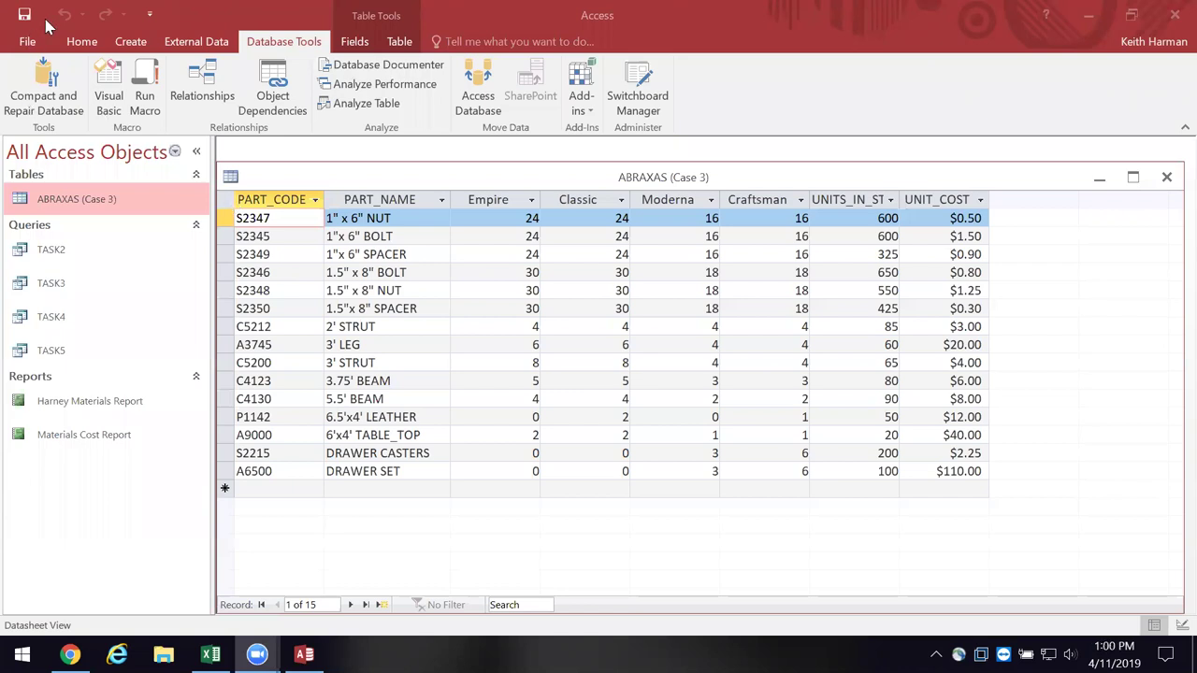
- Switch the ABRAXAS (Case 3) table to Design view and move down the field list to Empire
click(239, 177)
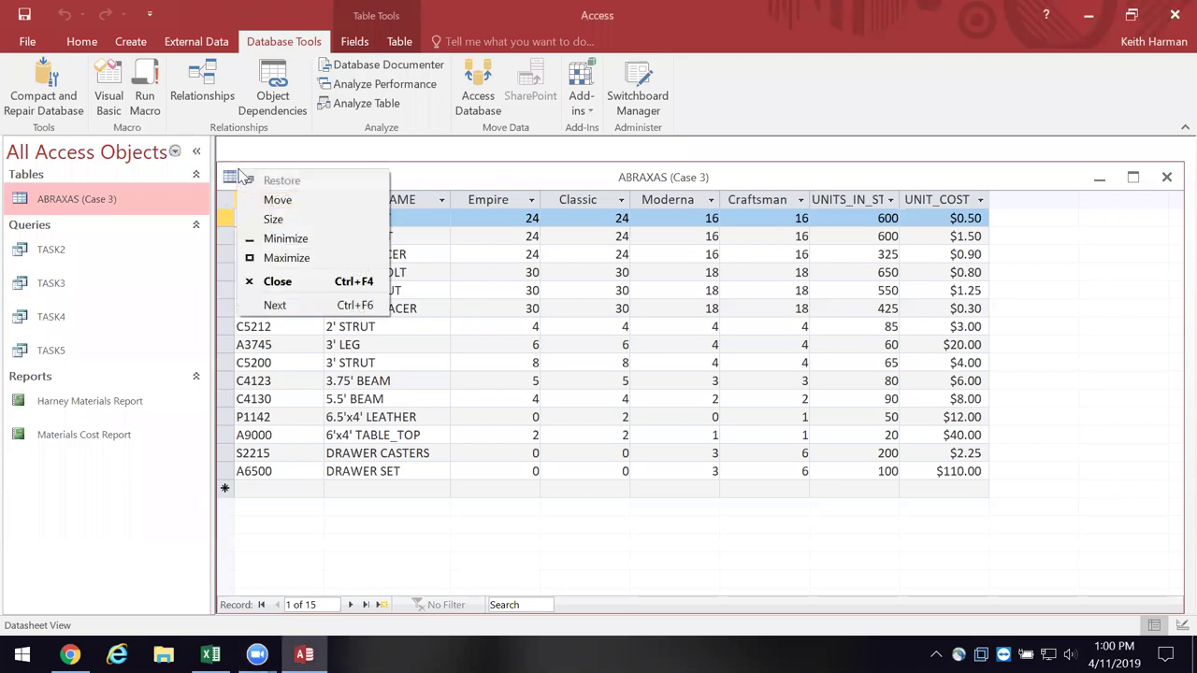
click(73, 46)
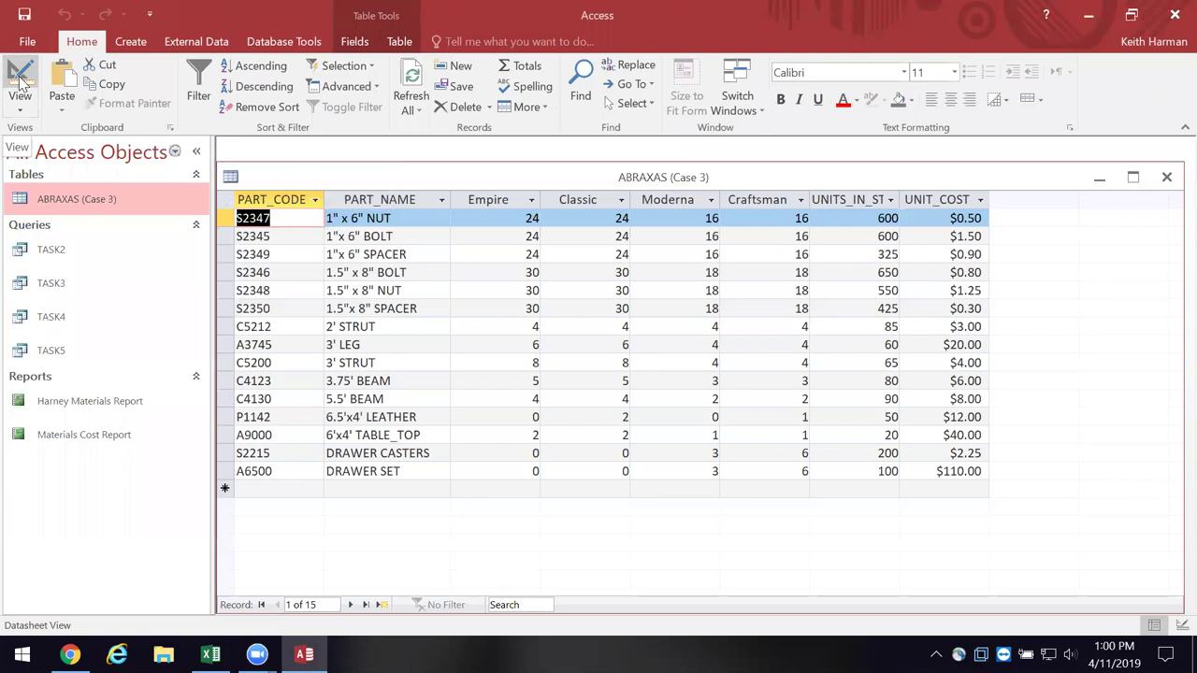
click(21, 80)
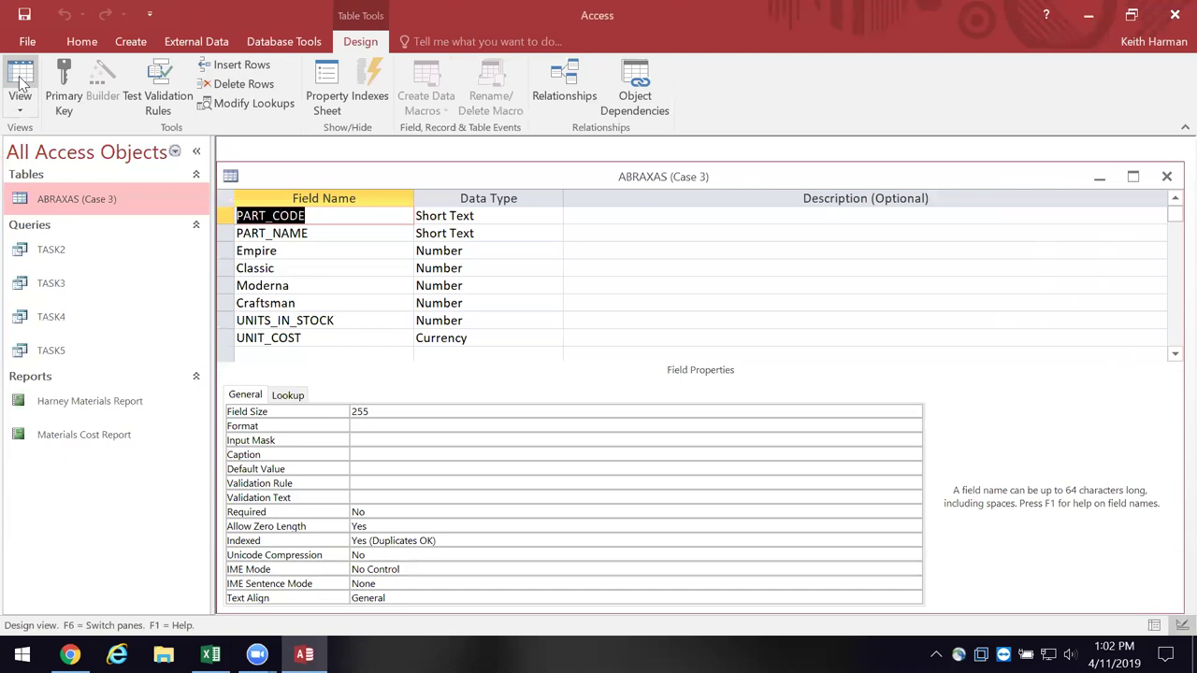
key(Down)
key(Down)
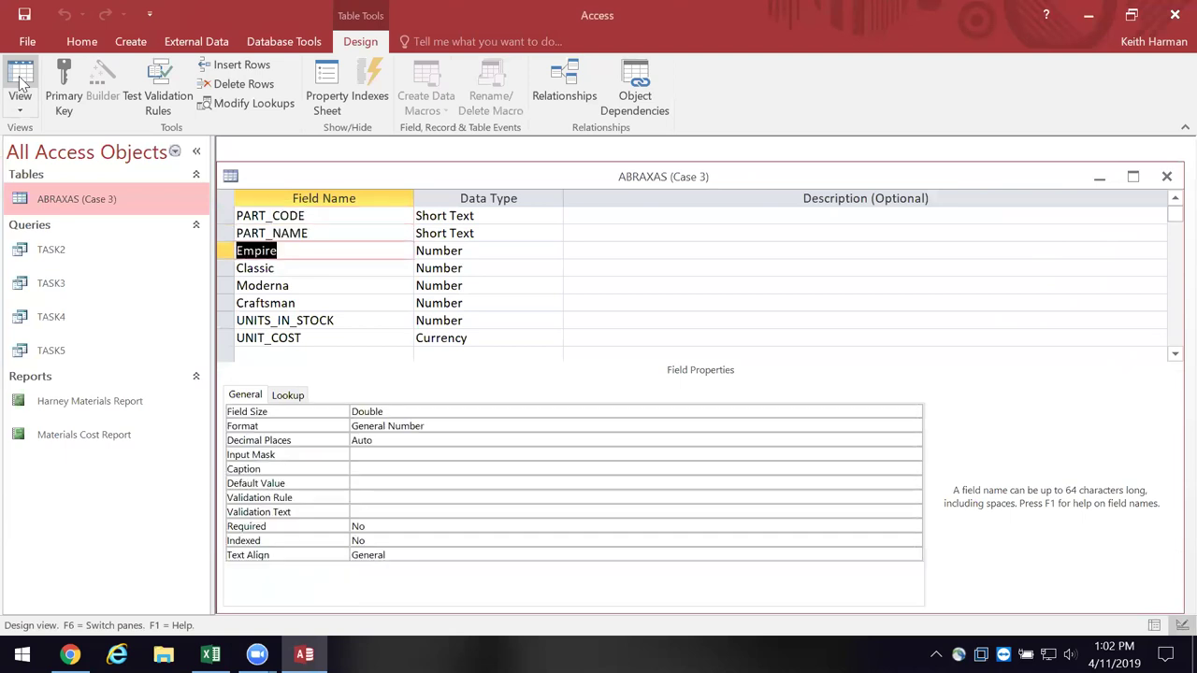
key(Up)
key(Up)
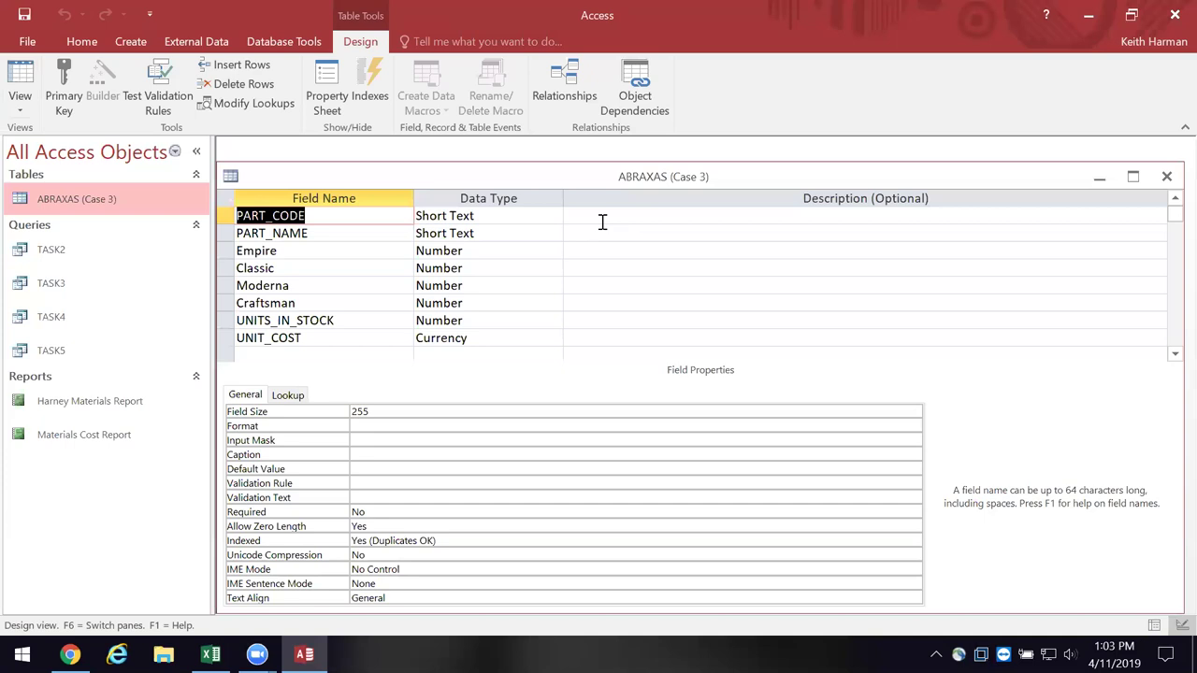
key(Delete)
- Add a new field named PARTID in the empty row below UNIT_COST
click(286, 339)
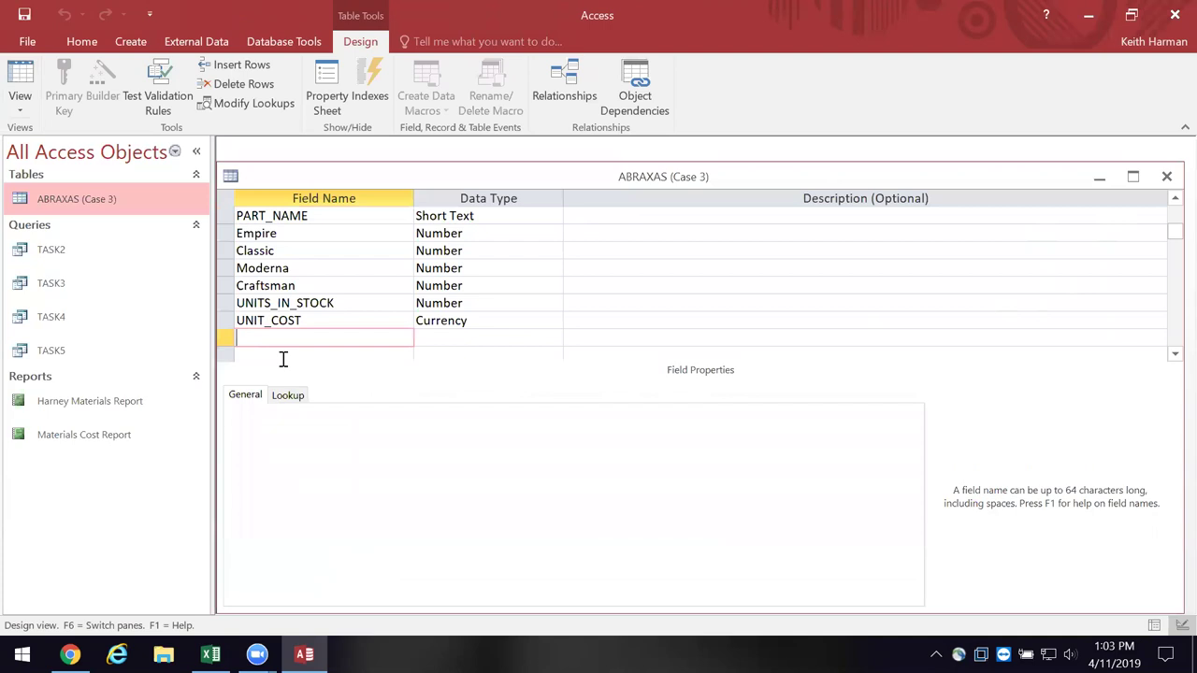
key(Caps_Lock)
text(PARTID)
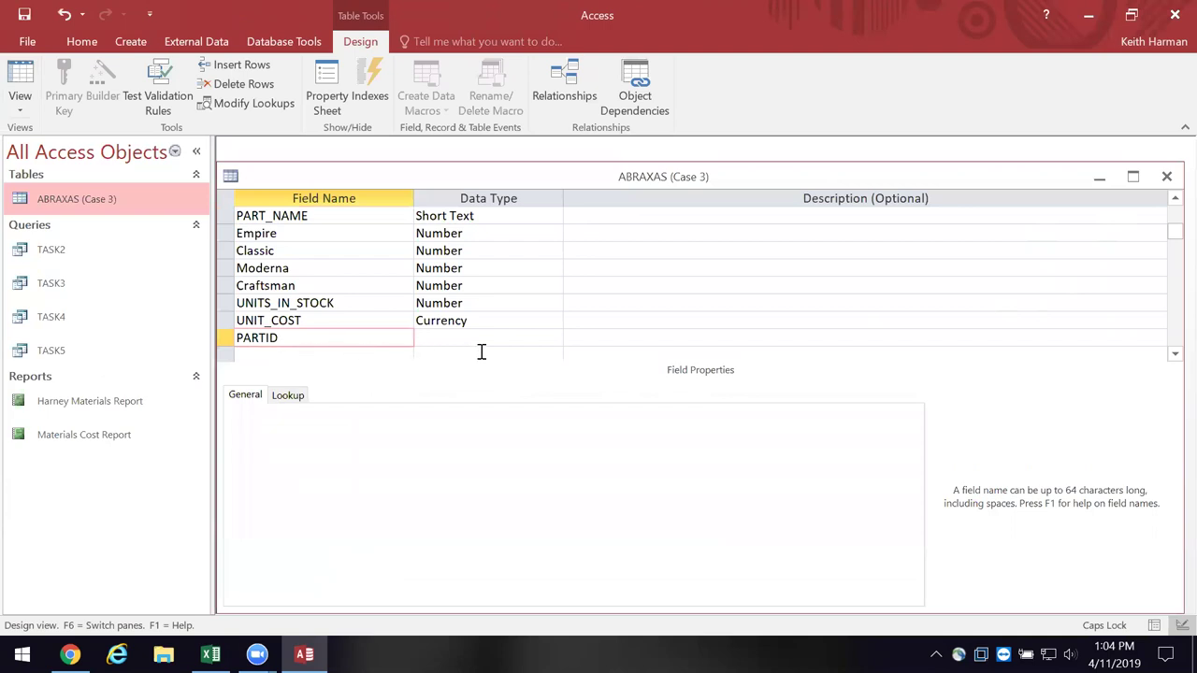
click(552, 342)
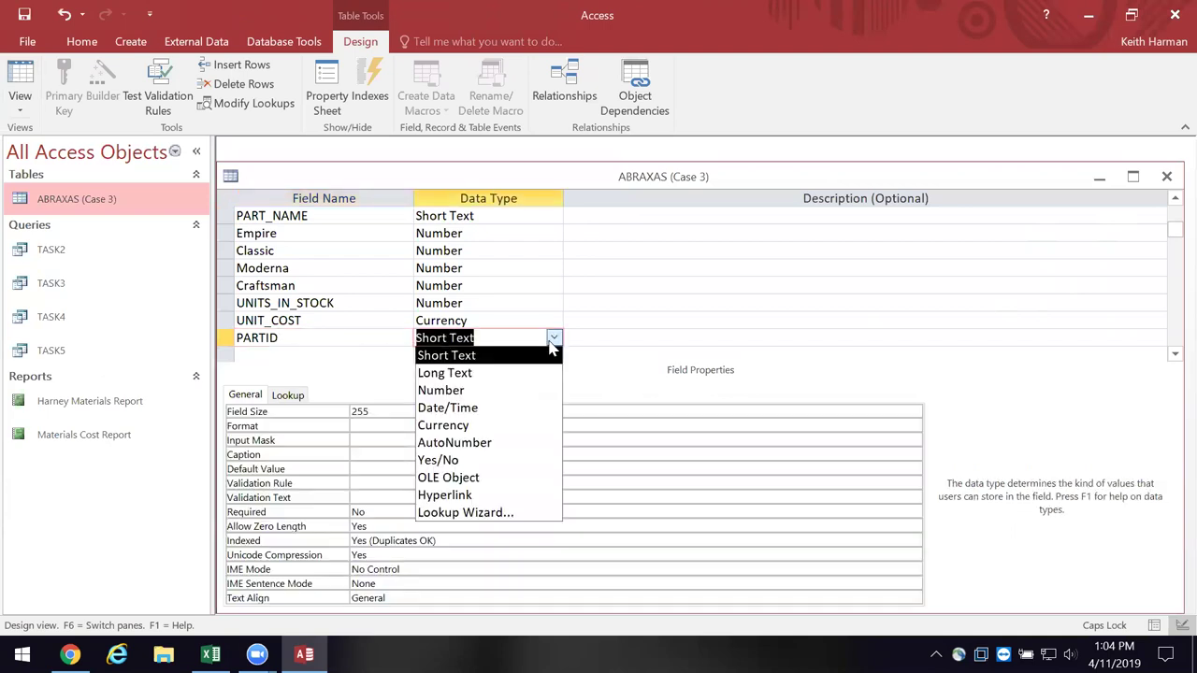
- Change PARTID's data type from Short Text to AutoNumber
click(508, 450)
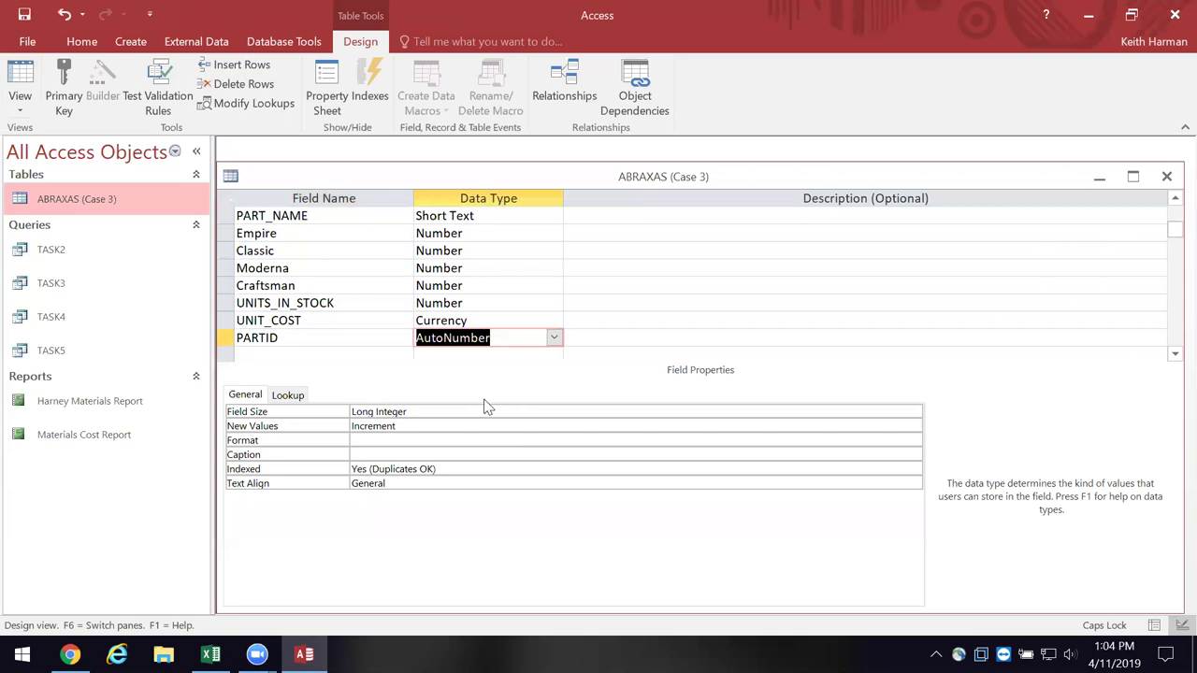
click(63, 67)
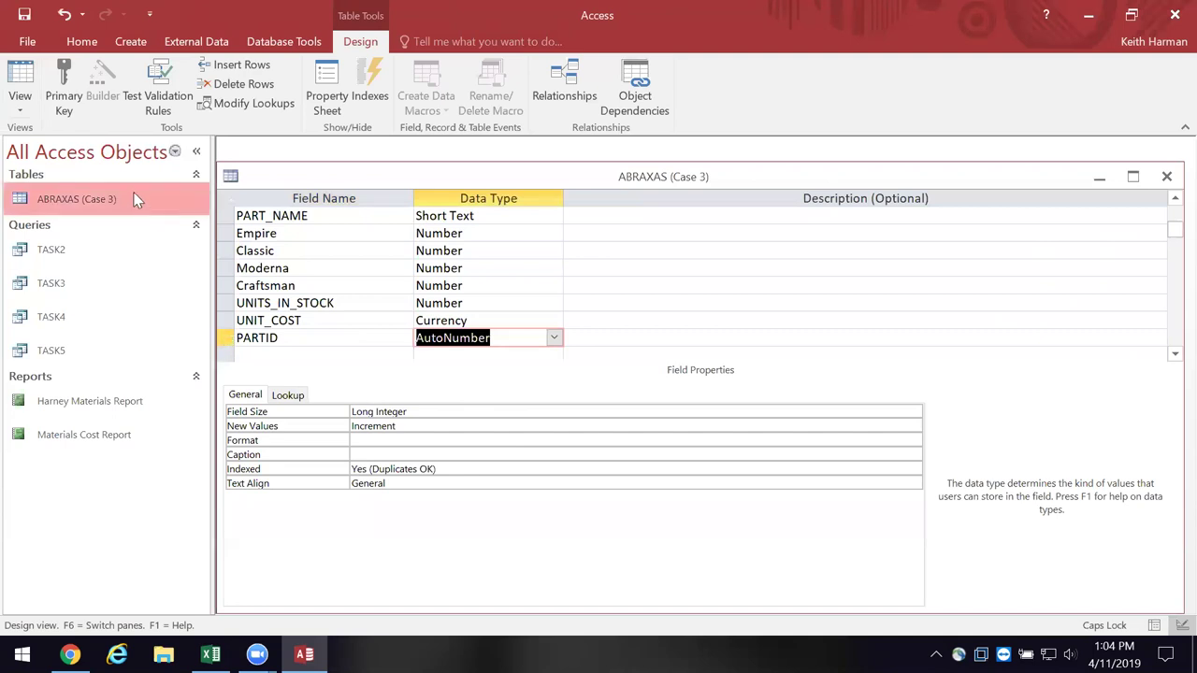
- Set PARTID as the primary key of the ABRAXAS (Case 3) table
click(280, 339)
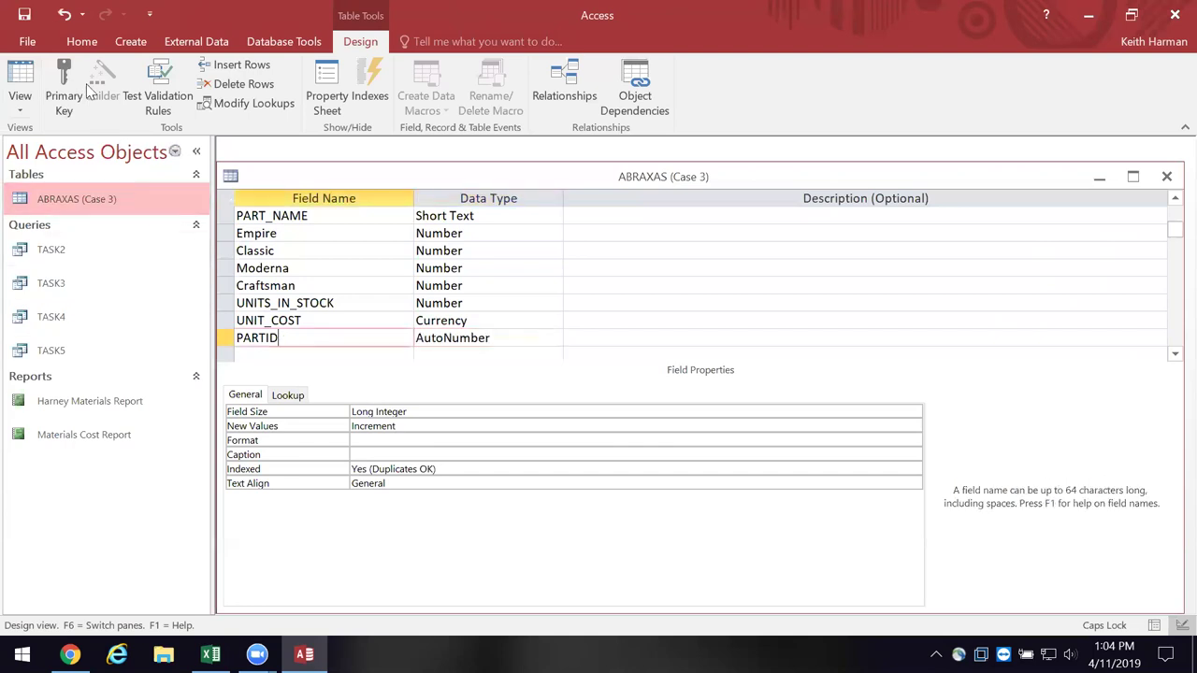
click(67, 59)
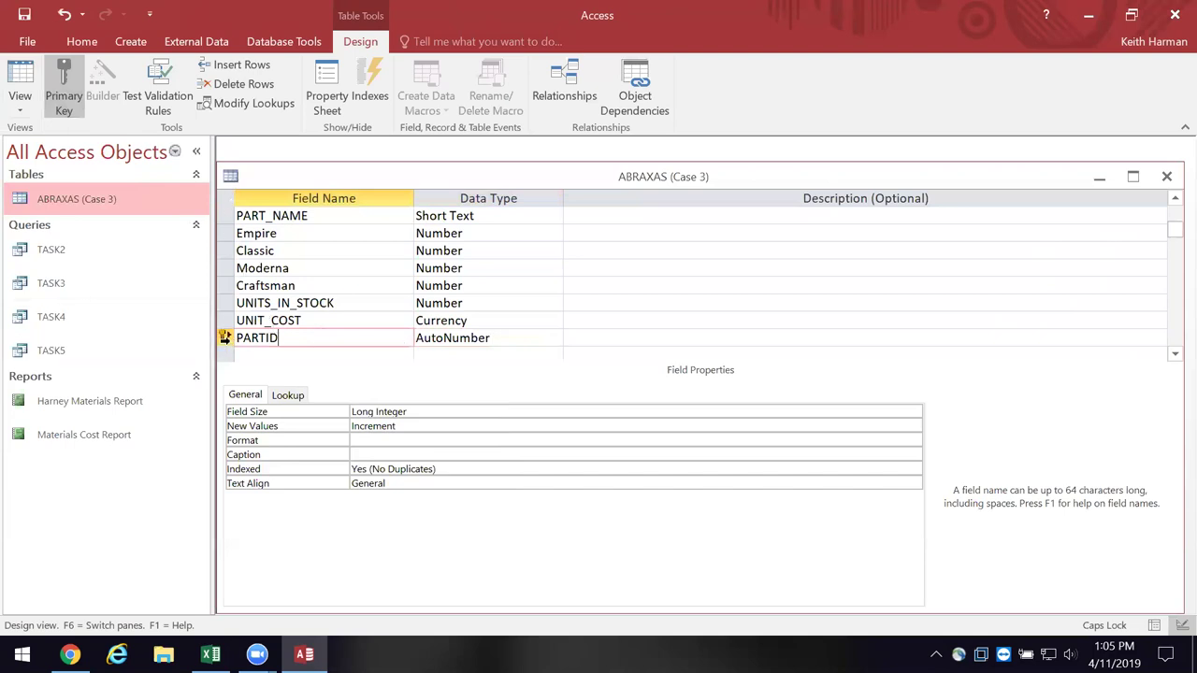
drag(225, 338, 224, 217)
drag(225, 331, 235, 218)
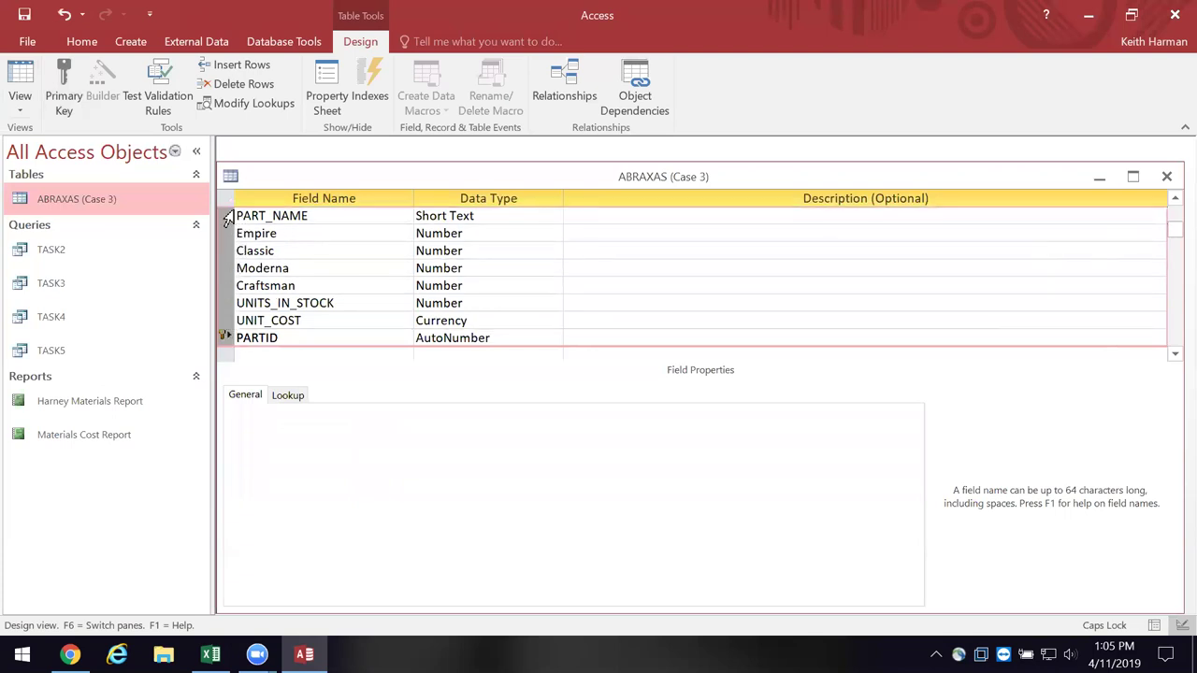
mouse_move(224, 338)
mouse_down()
mouse_move(229, 225)
mouse_move(236, 334)
mouse_up()
click(226, 341)
click(229, 342)
drag(226, 333, 239, 213)
click(17, 77)
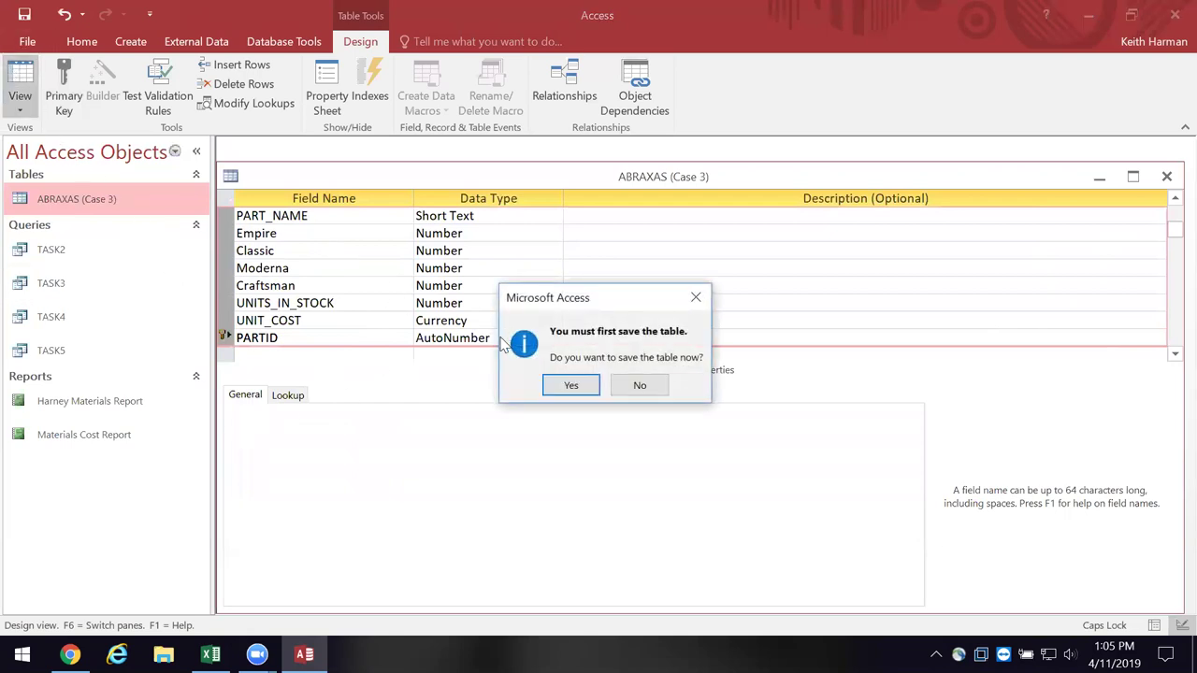
- Save the table design so PARTID numbers the 15 parts 1 through 15
click(561, 390)
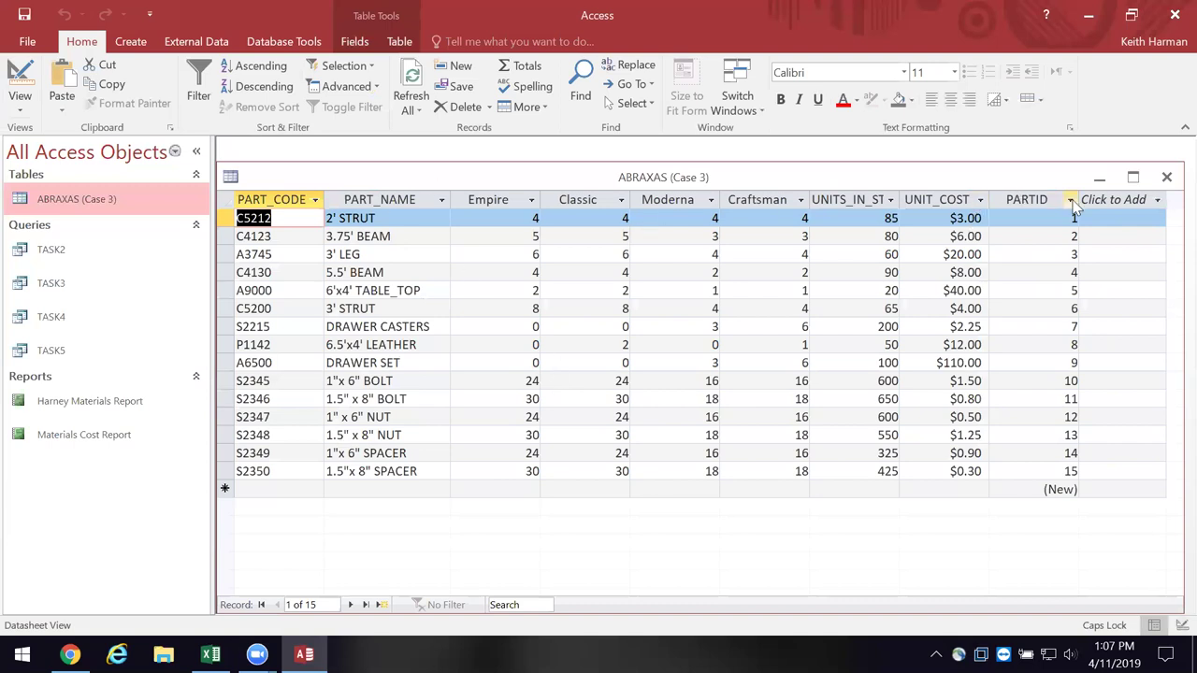
- Close the ABRAXAS table and open the TASK2 query results
click(1166, 177)
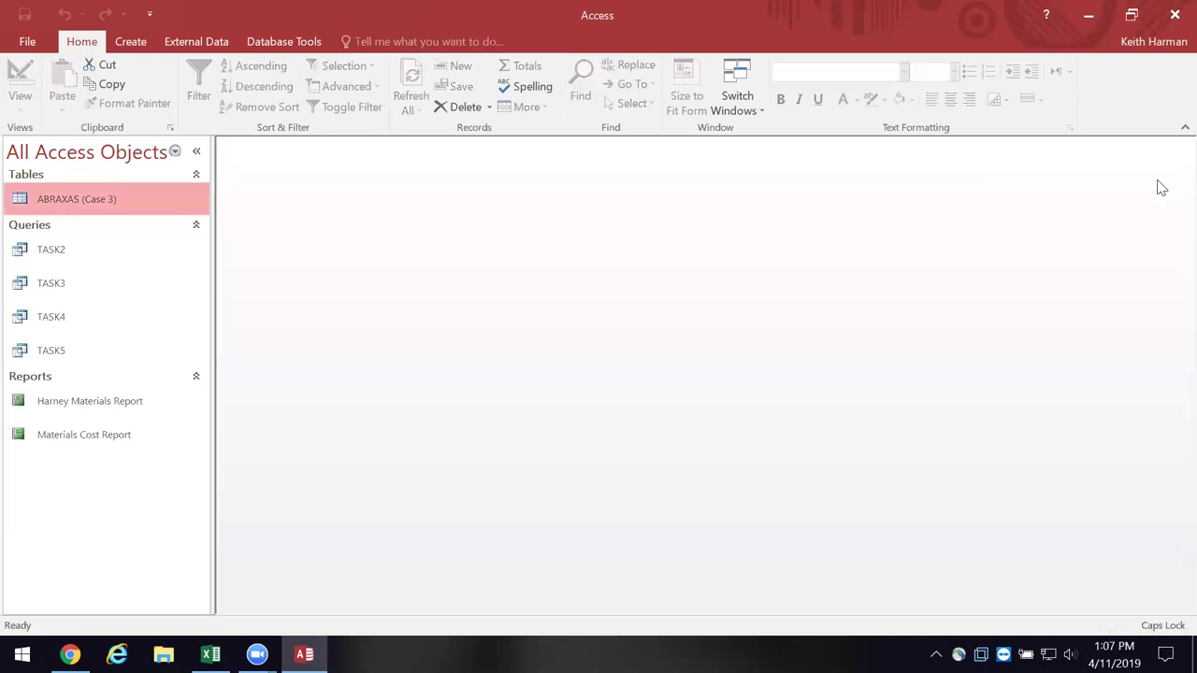
click(47, 250)
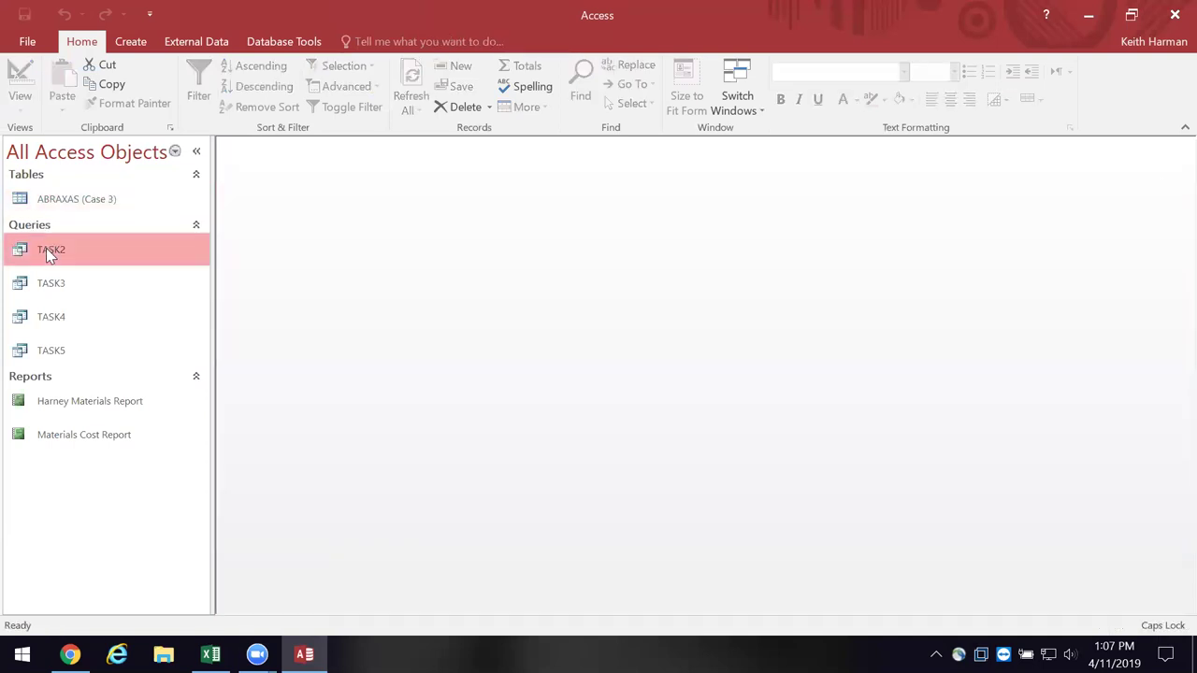
right_click(46, 248)
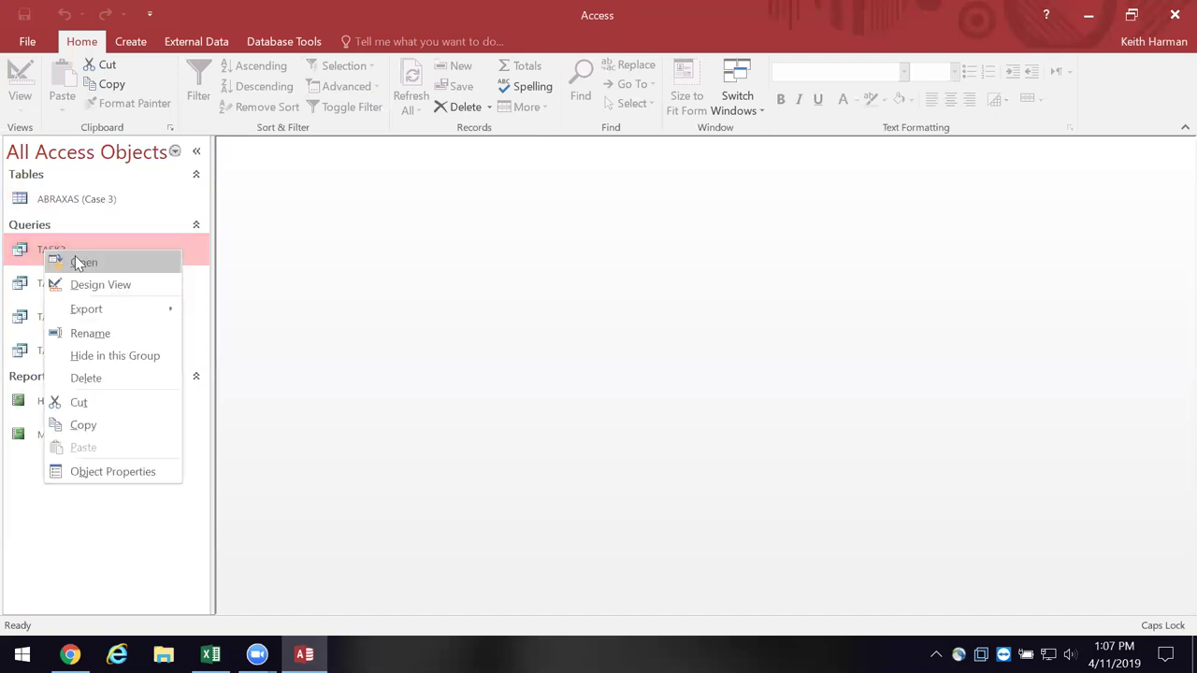
click(81, 264)
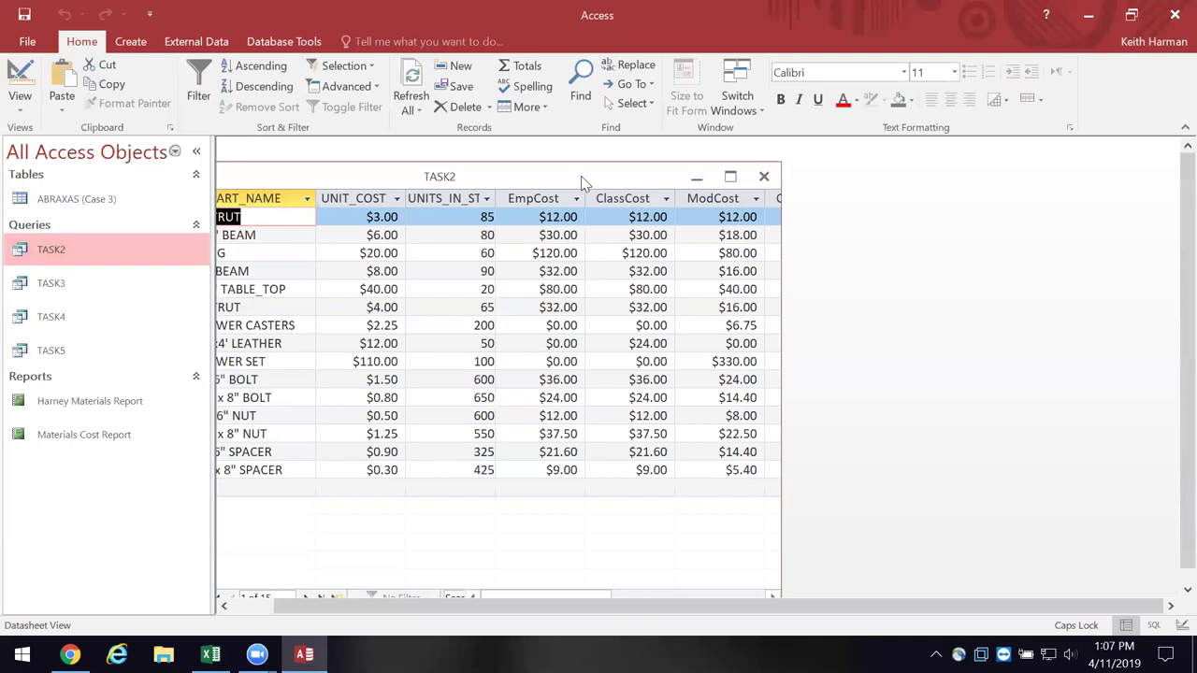
- Maximize the TASK2 results, widen the Value in Inventory column, and show the query design
drag(581, 175, 644, 191)
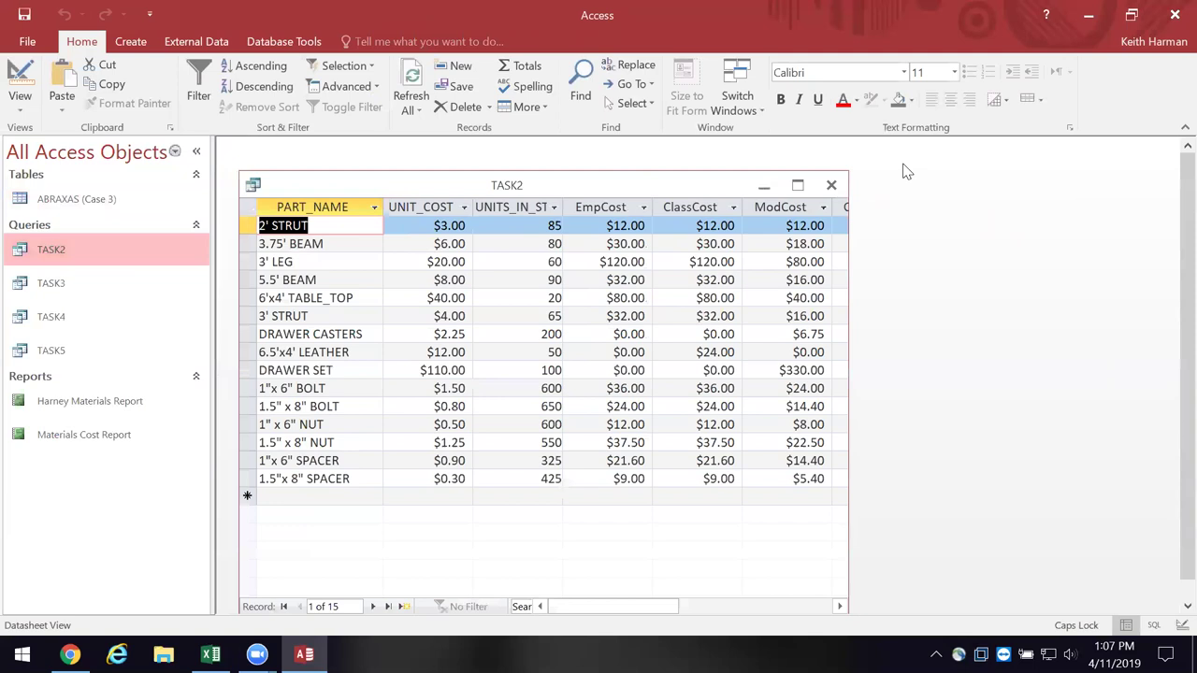
click(802, 183)
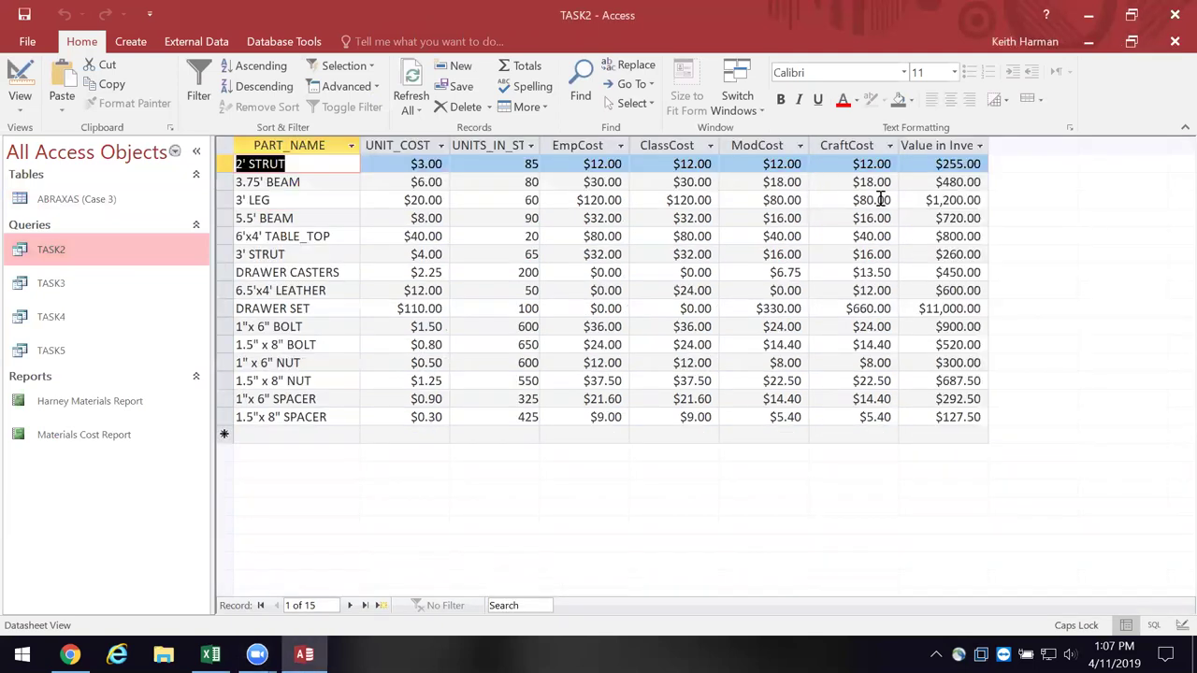
drag(989, 146, 1036, 148)
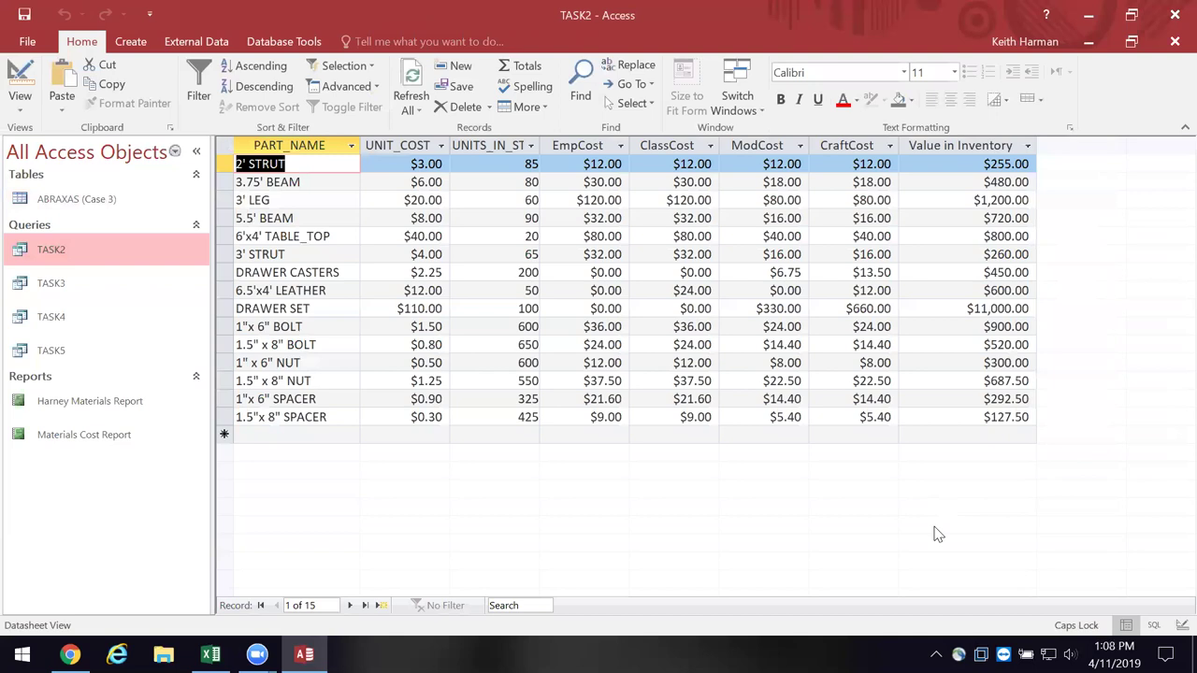
click(17, 82)
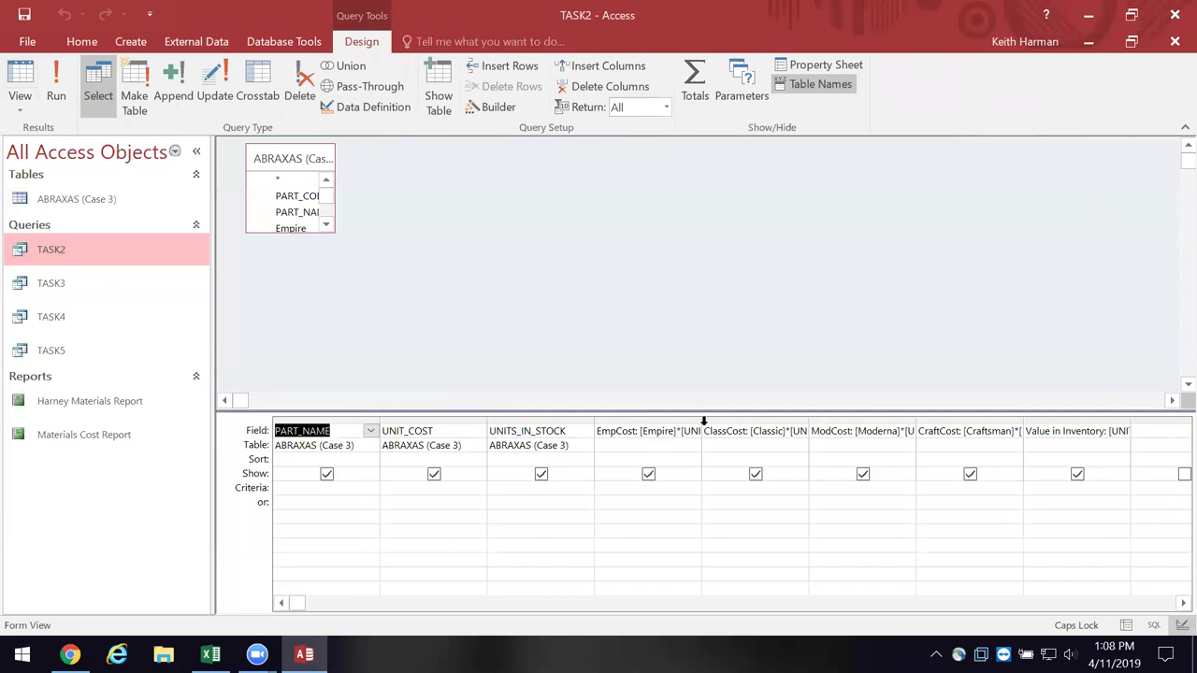
- Widen the EmpCost design column and open Sticky Notes showing the TOTALEARNINGS2008 formula
drag(701, 417, 587, 428)
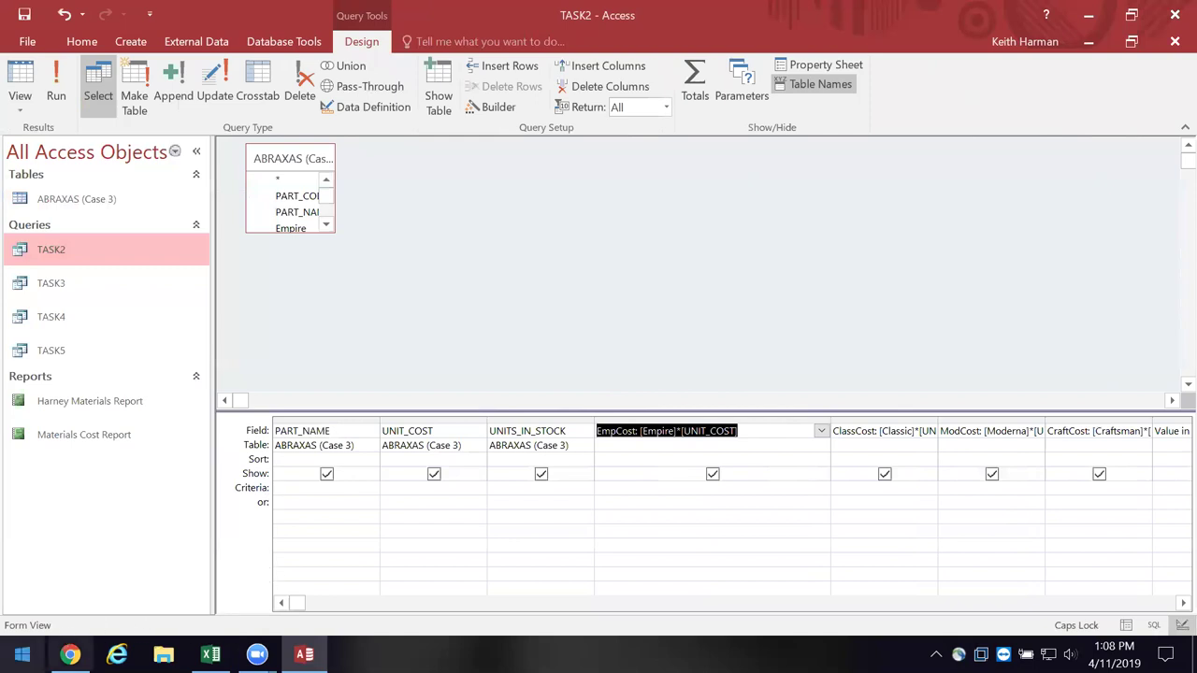
click(23, 654)
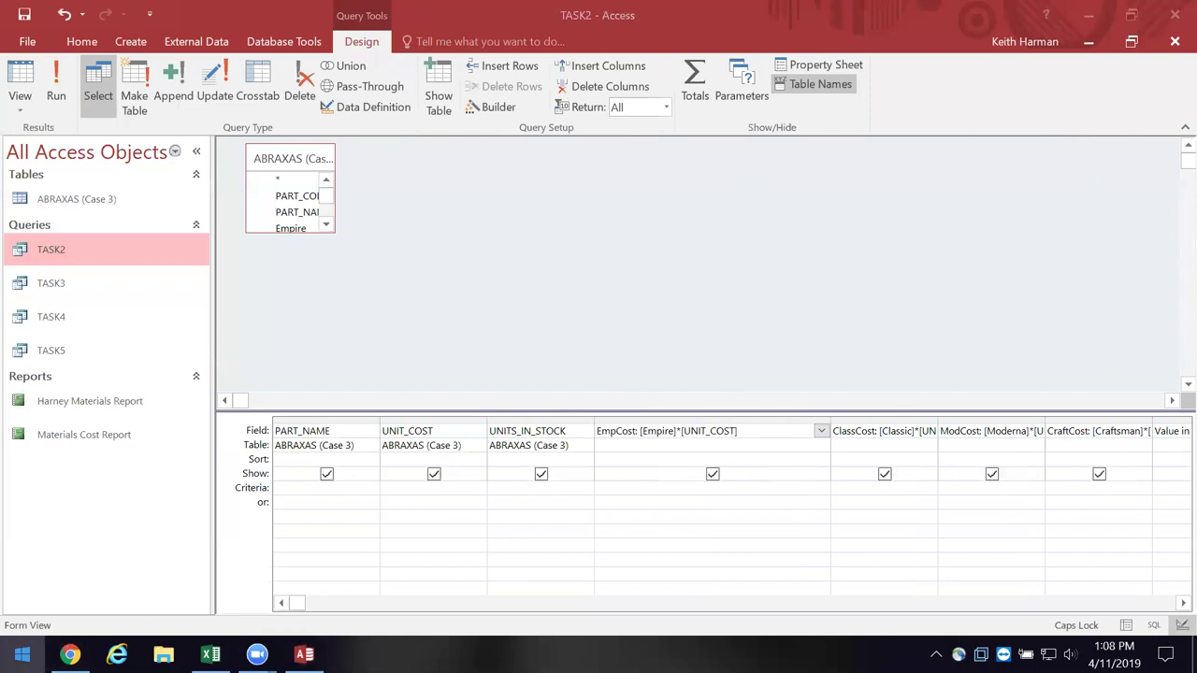
click(522, 421)
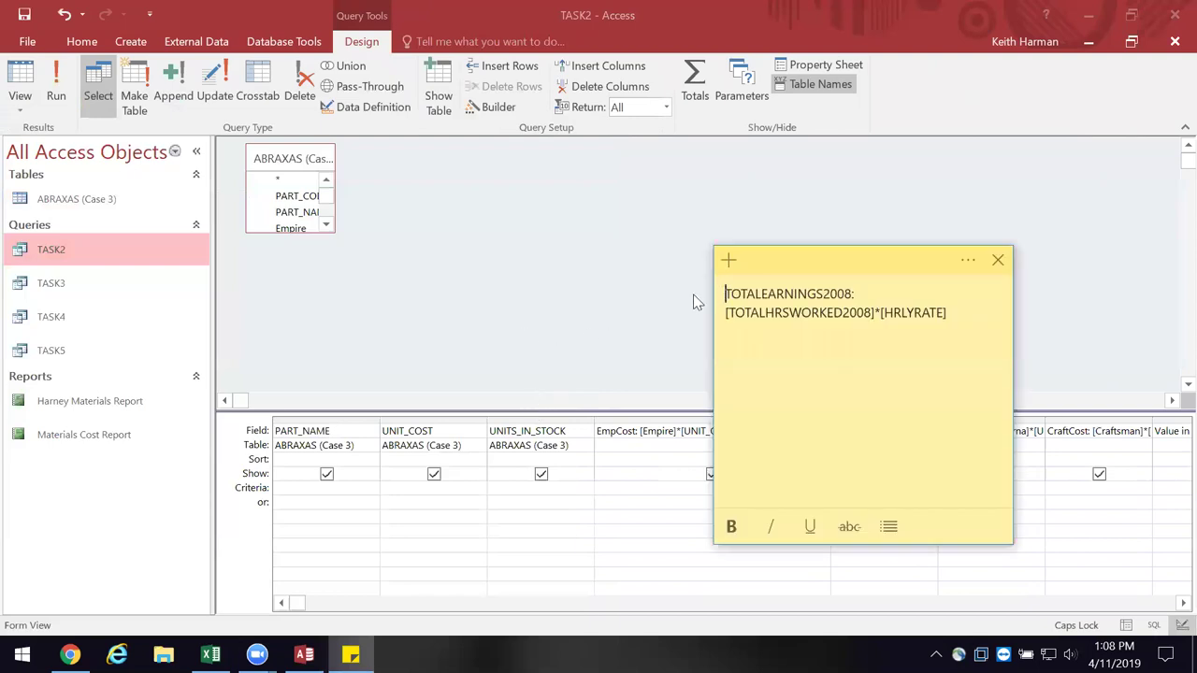
click(706, 297)
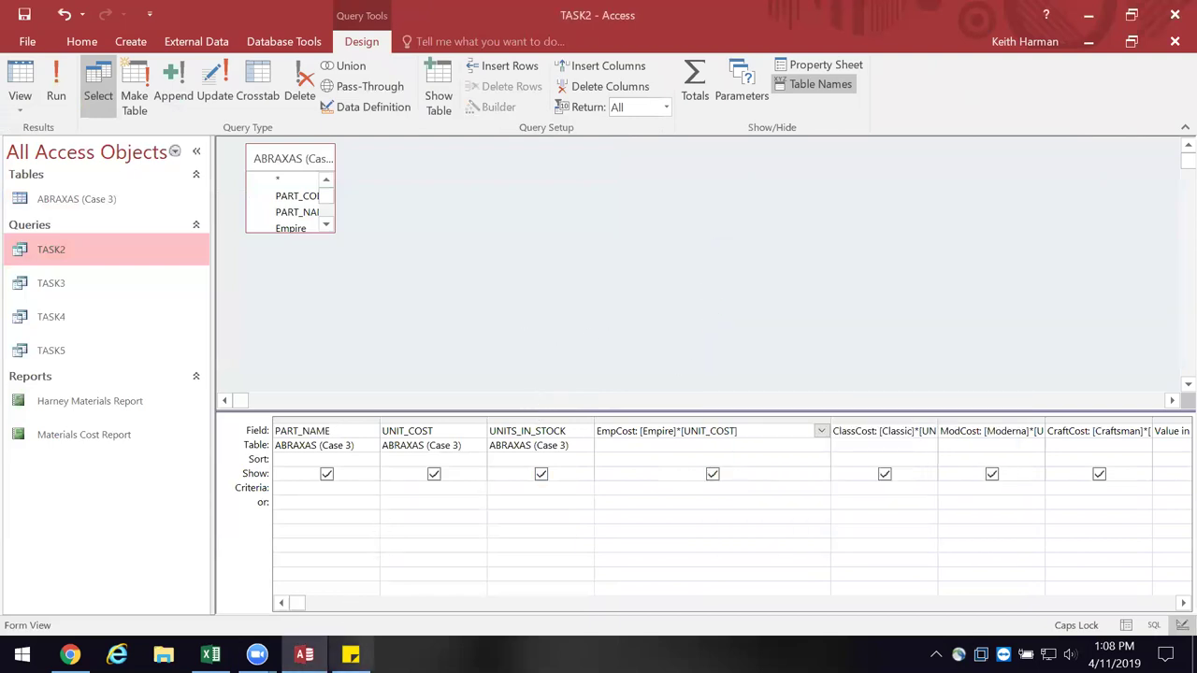
- Replace the note's TOTALEARNINGS2008 formula with EmpCost: [Empire]*[UNIT_COST] and close the note
click(351, 655)
drag(721, 293, 921, 306)
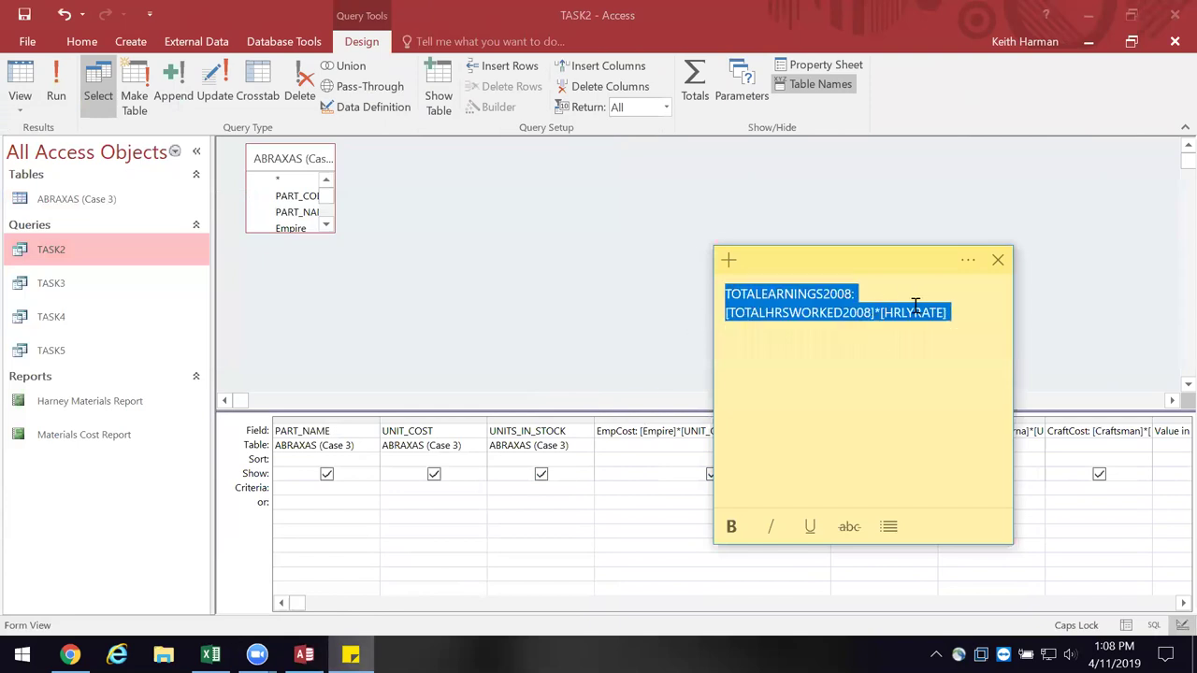
key(ctrl+x)
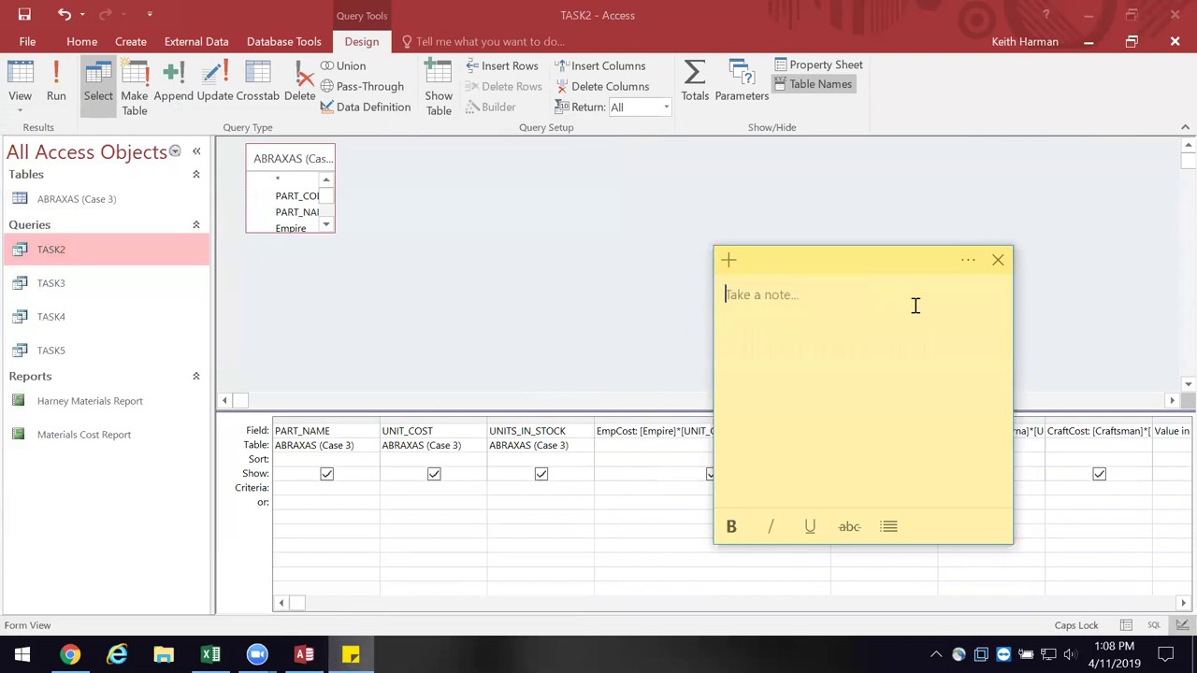
key(ctrl+v)
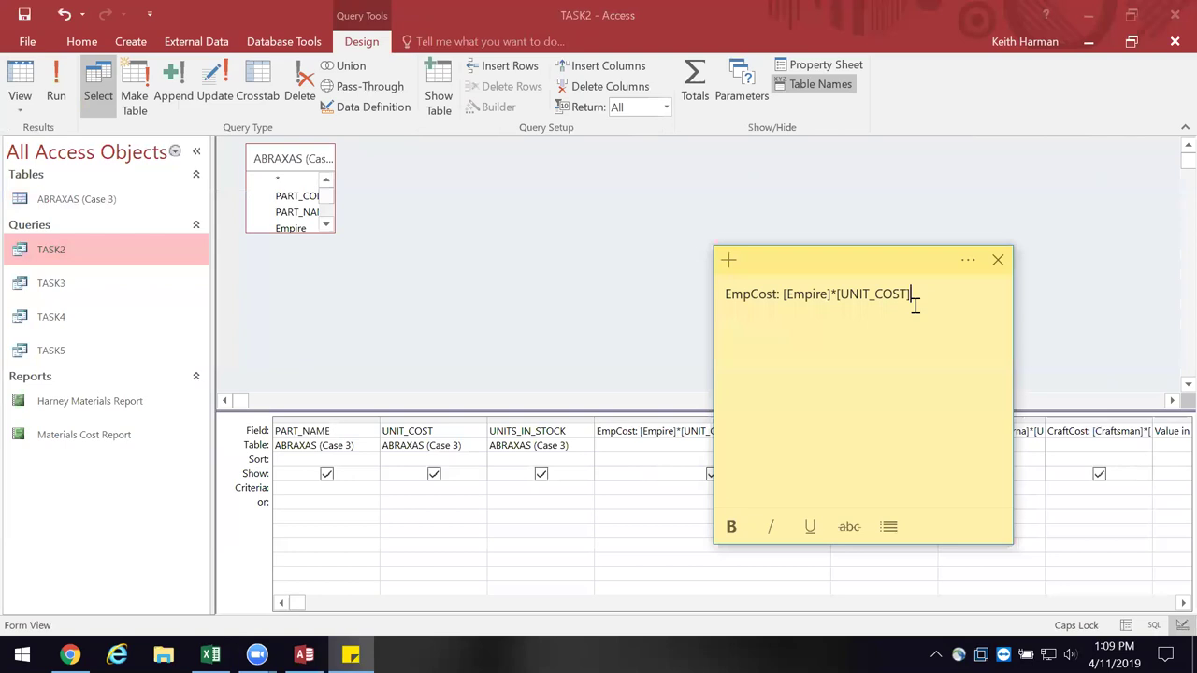
click(997, 260)
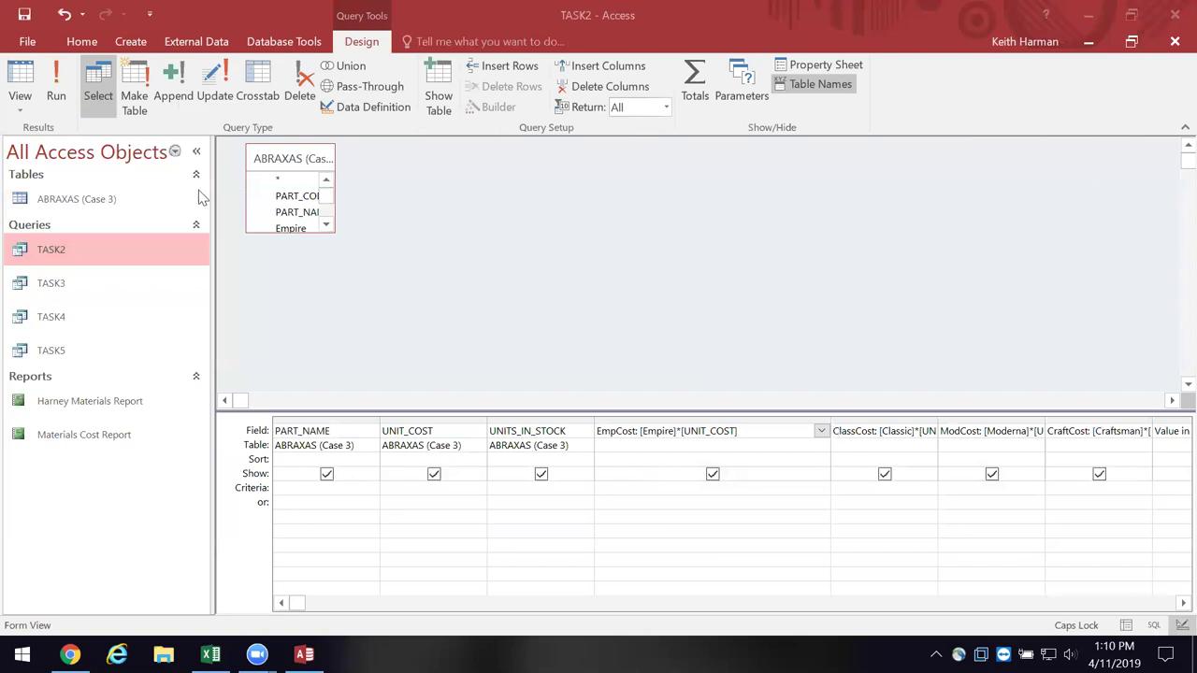
click(21, 82)
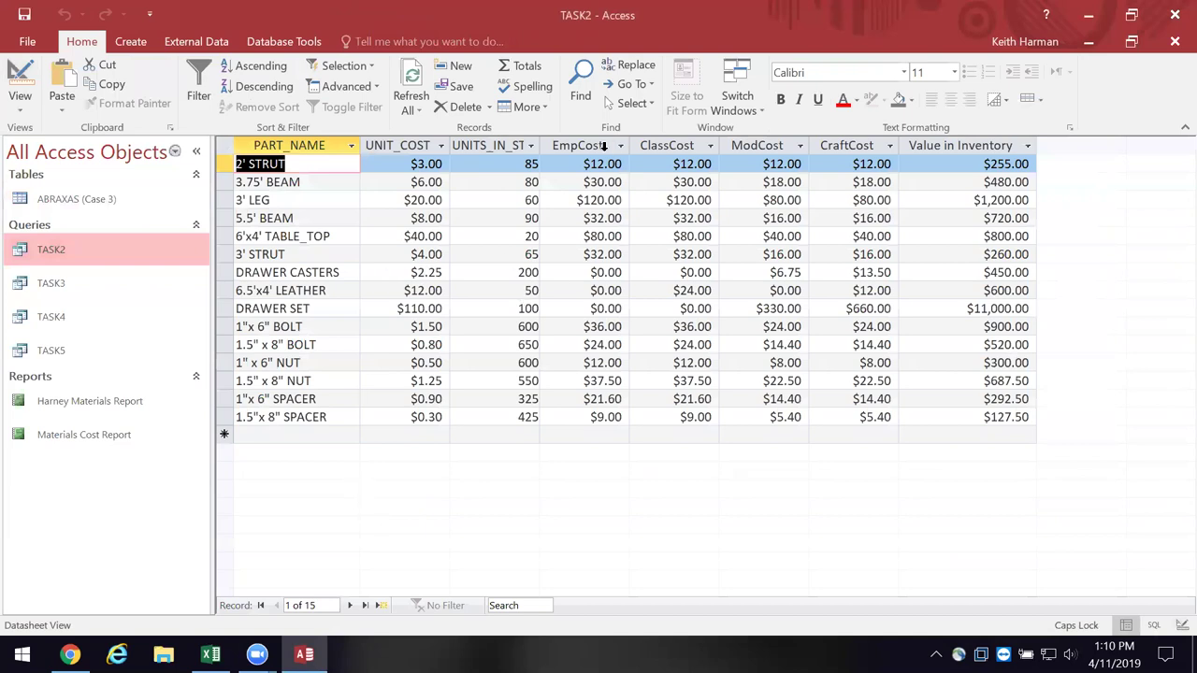
- Widen the UNITS_IN_STOCK column in the TASK2 datasheet to show its full name
drag(543, 146, 569, 146)
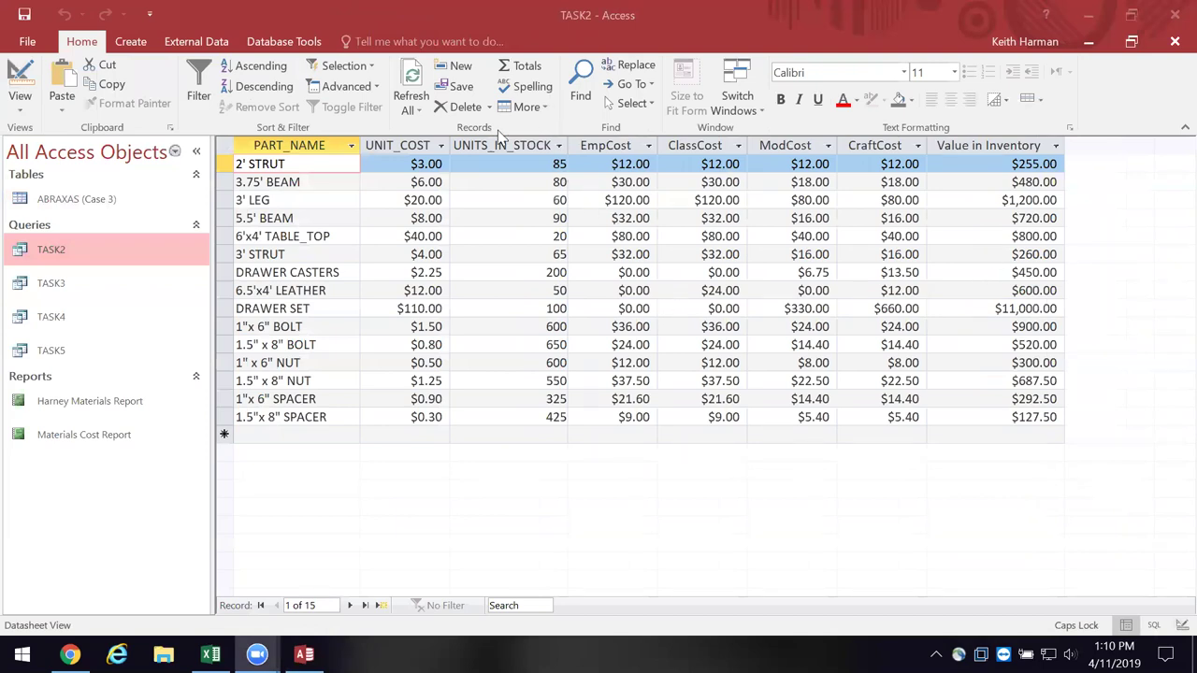
click(385, 435)
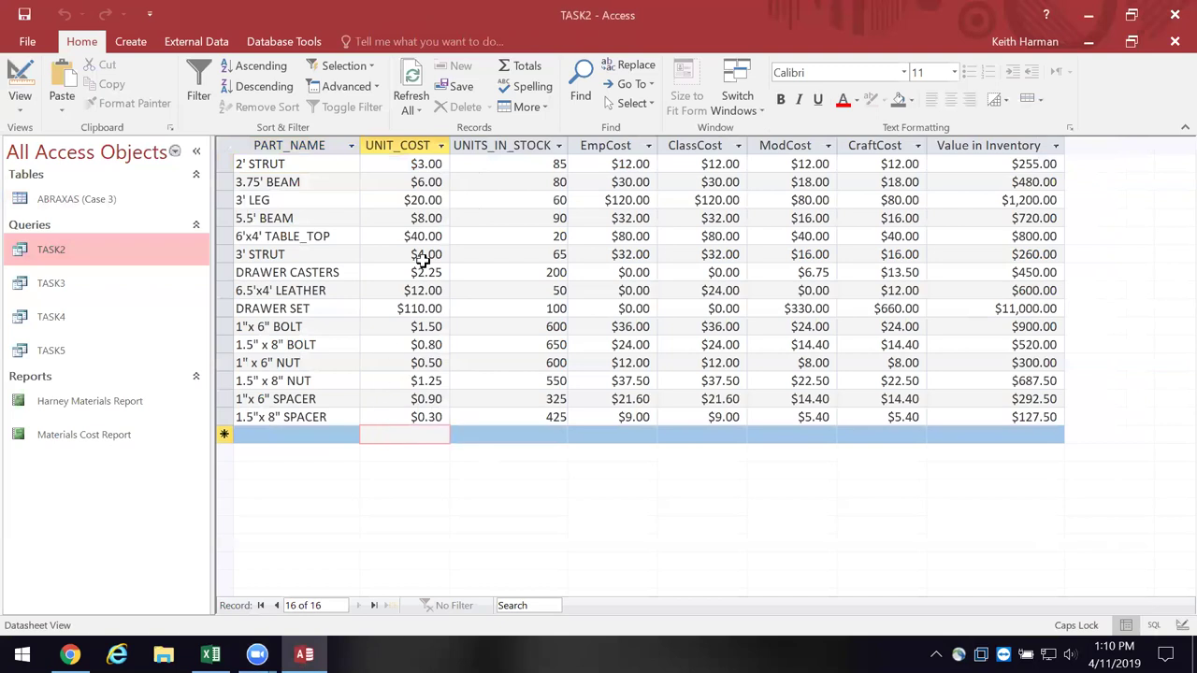
- Add a Total row and set the UNIT_COST total to Sum ($210.50)
click(529, 67)
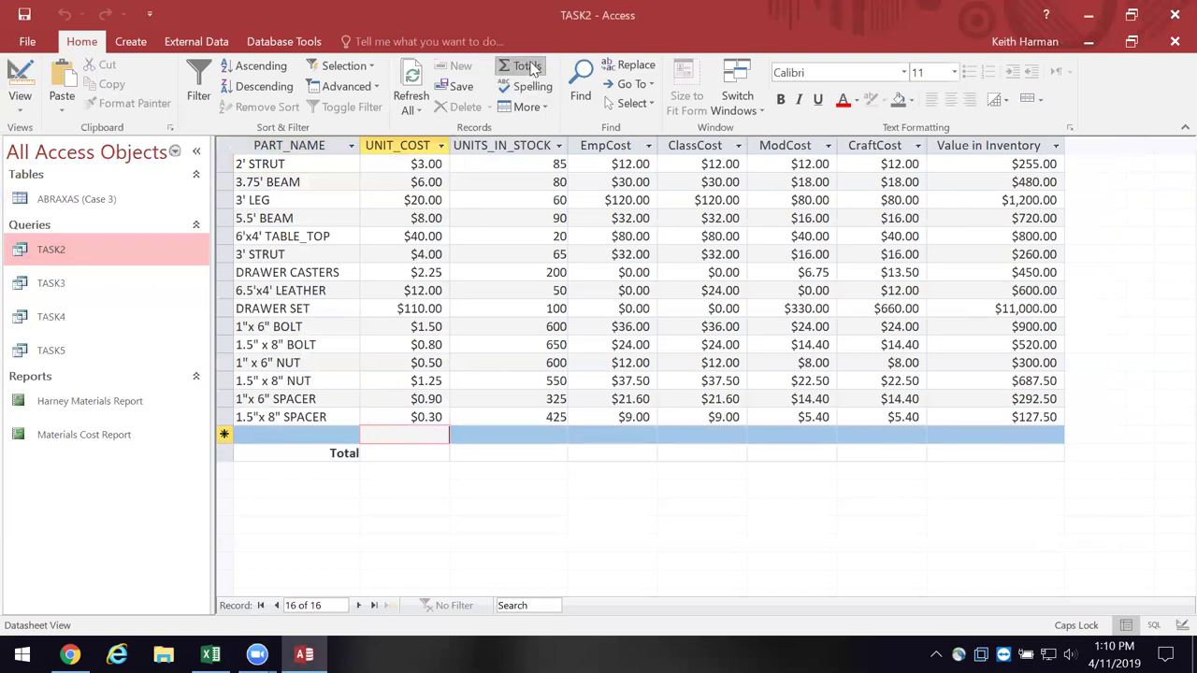
click(429, 452)
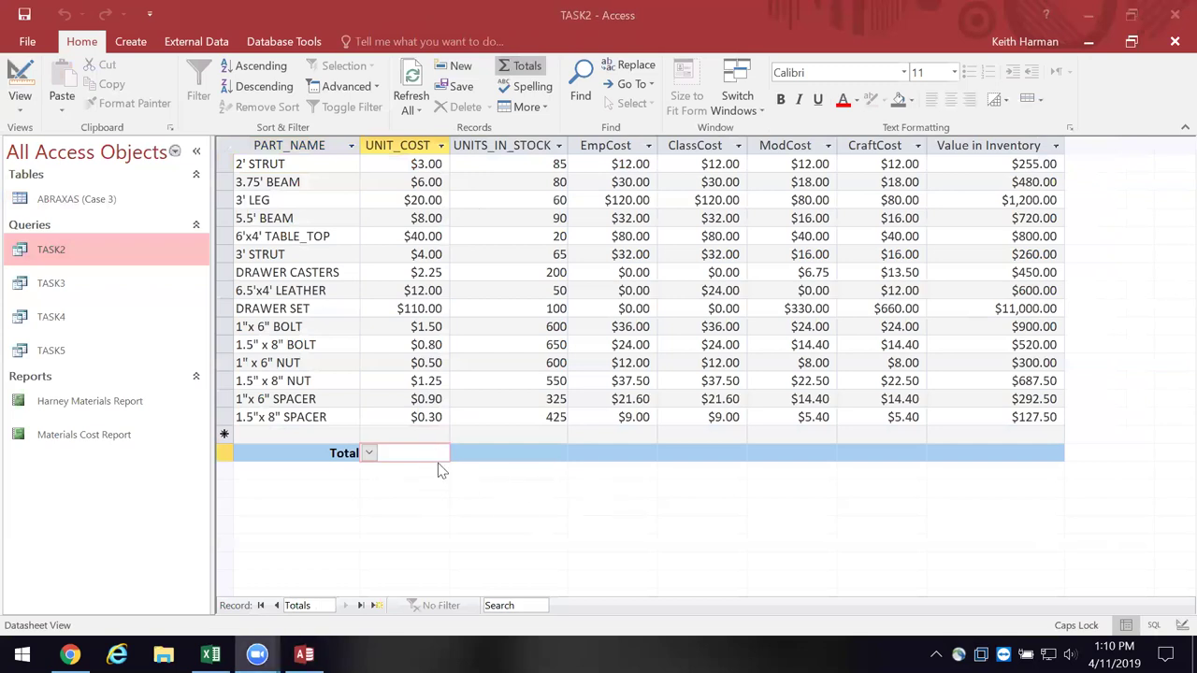
click(371, 454)
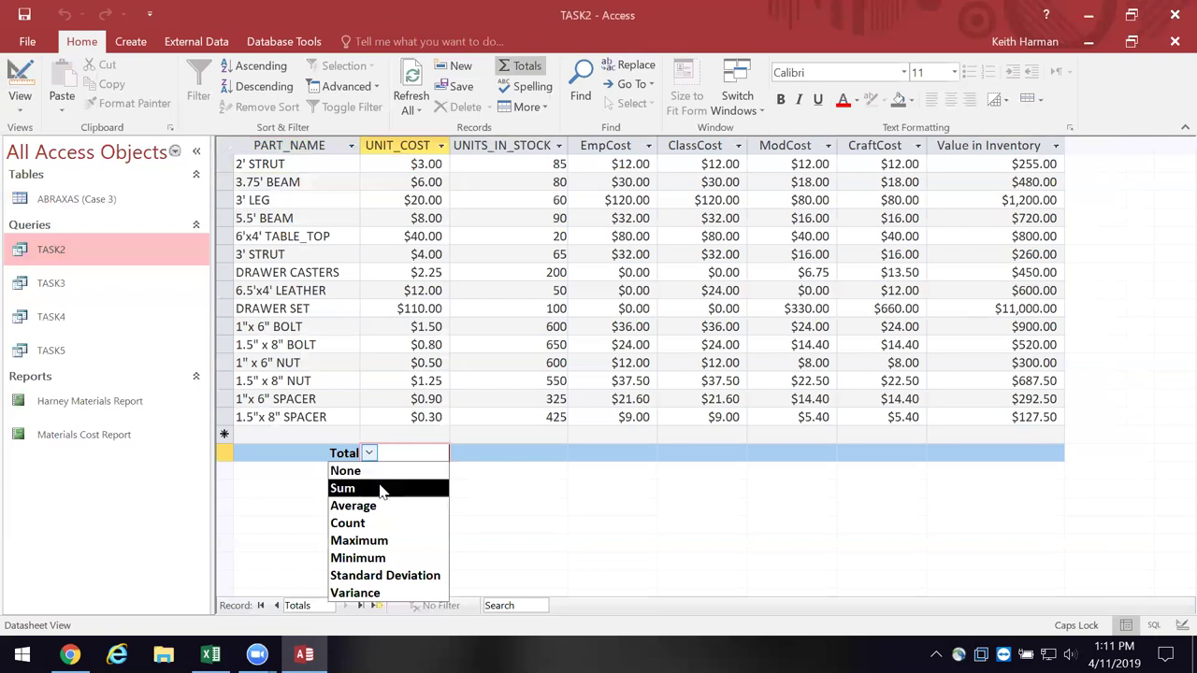
click(381, 489)
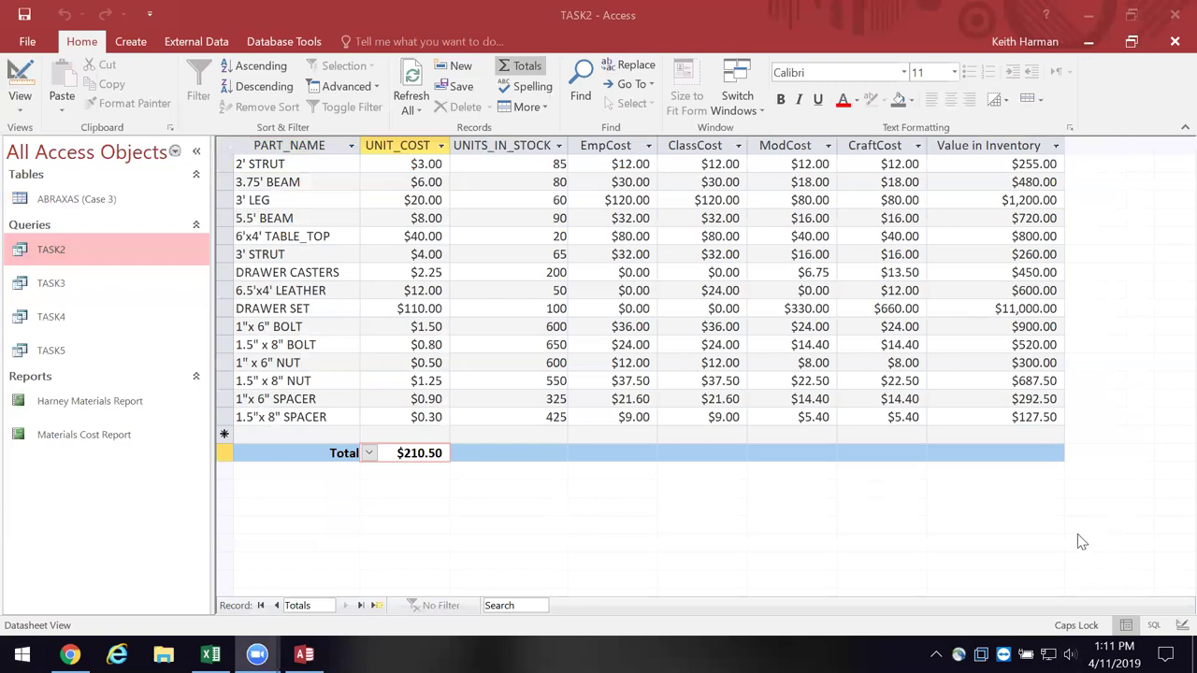
- Sum Value in Inventory in the Total row ($18,592.50), then launch Sticky Notes
click(984, 453)
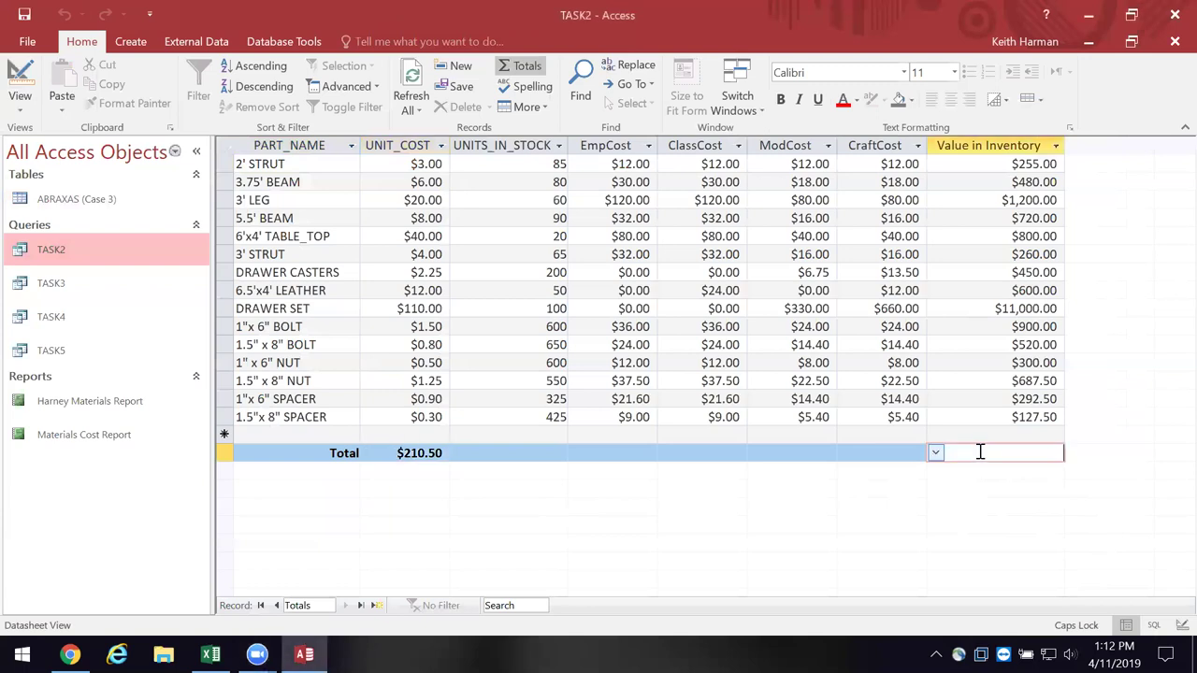
click(936, 453)
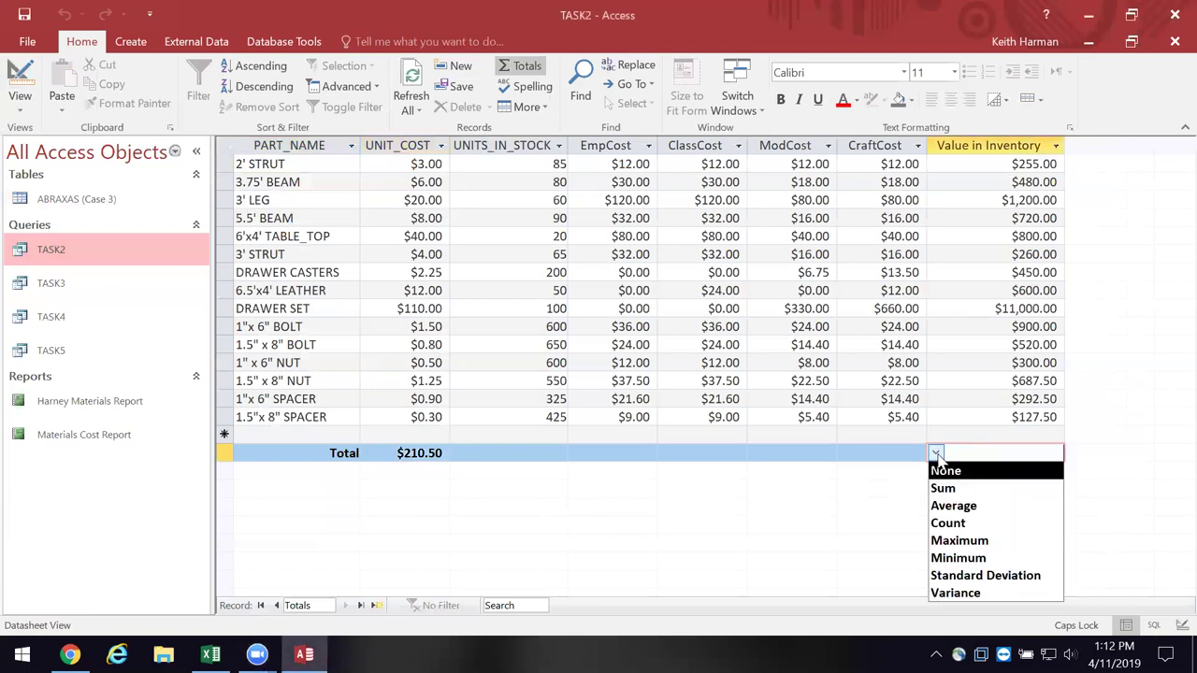
click(960, 488)
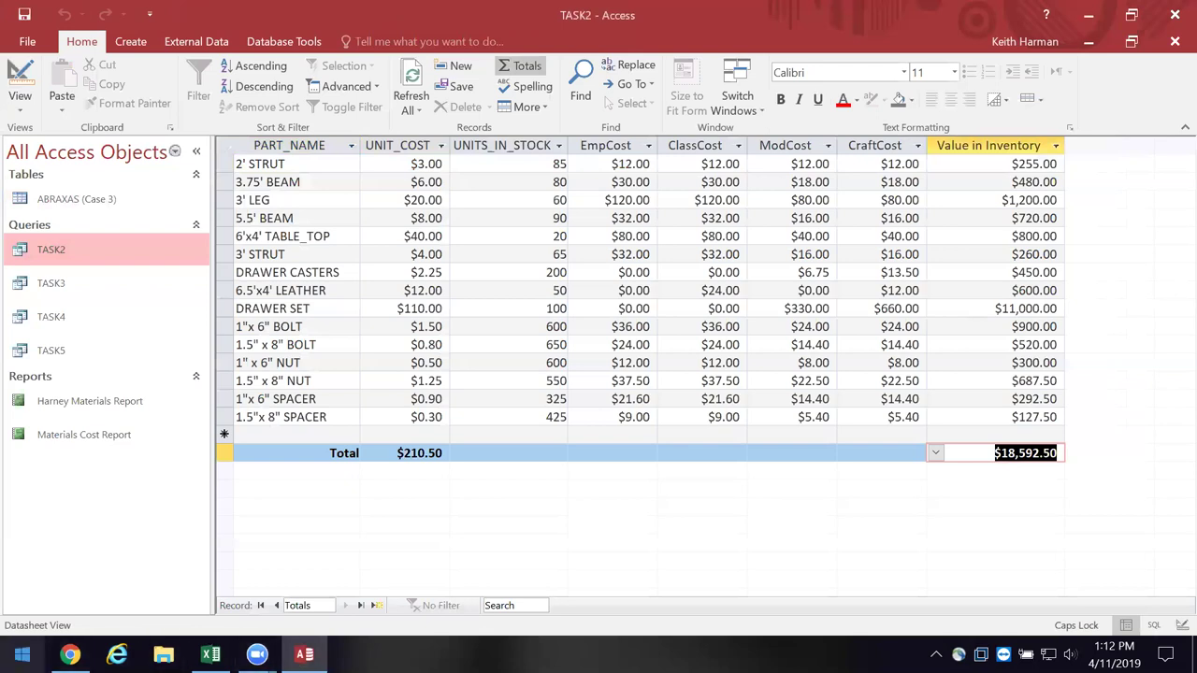
click(23, 655)
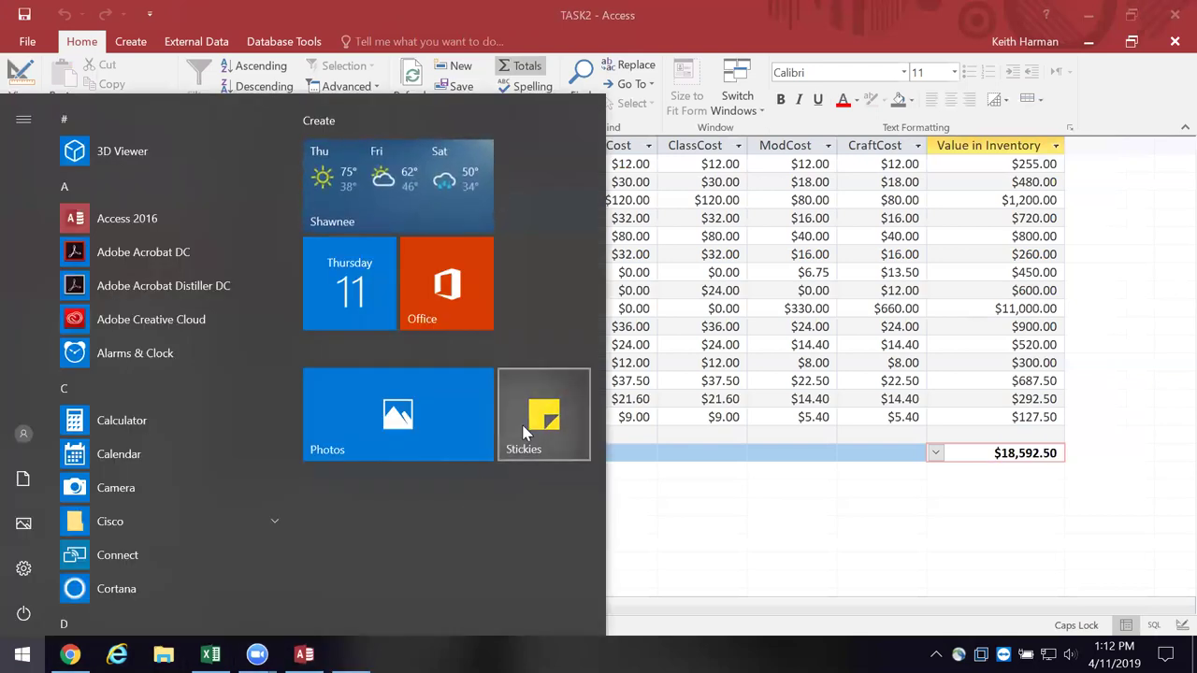
click(526, 432)
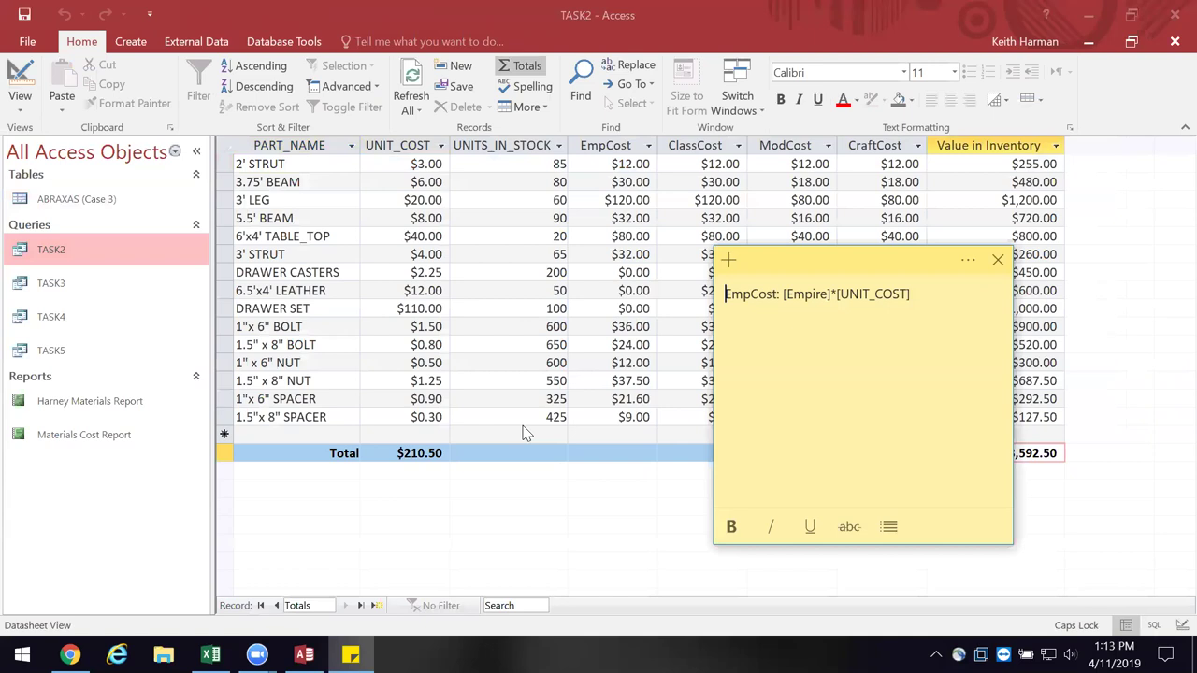
click(997, 263)
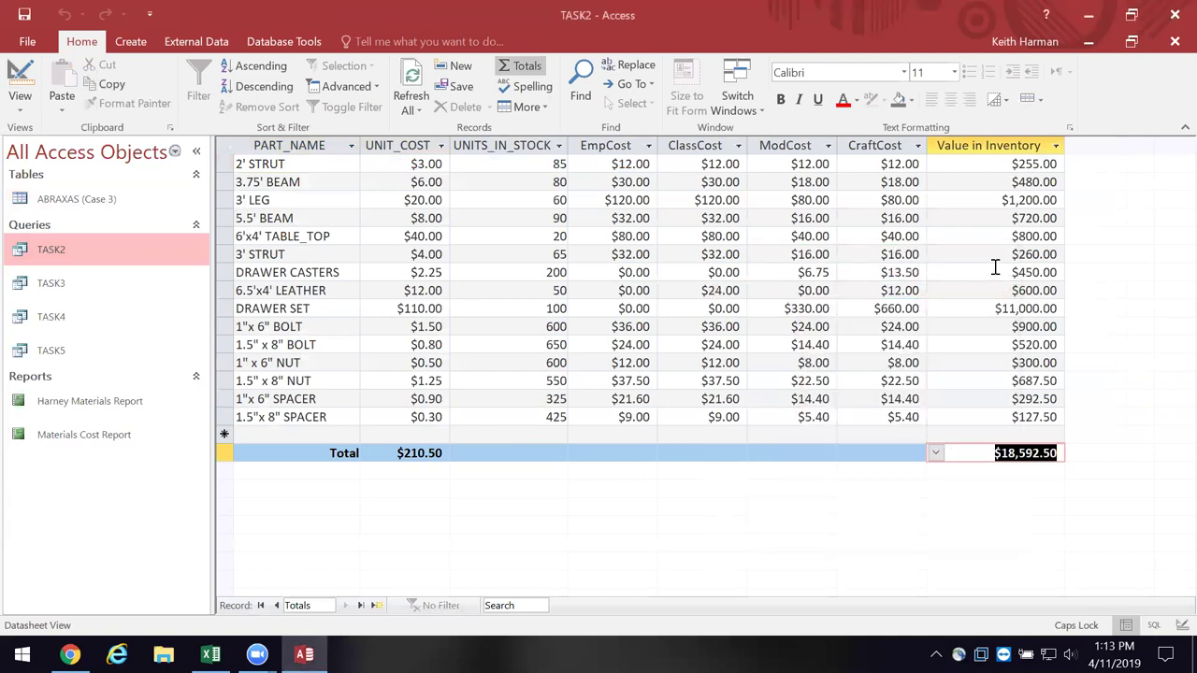
right_click(71, 286)
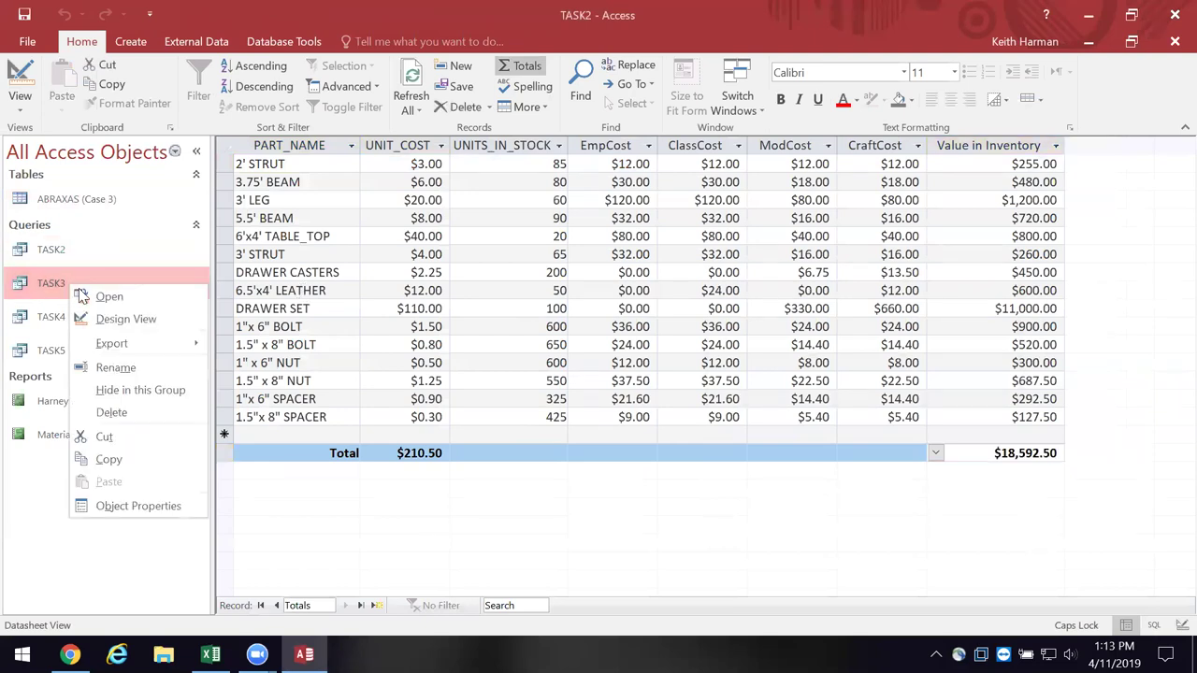
- Open the TASK3 query results and widen the UNITS_IN_STOCK column to its full name
click(98, 297)
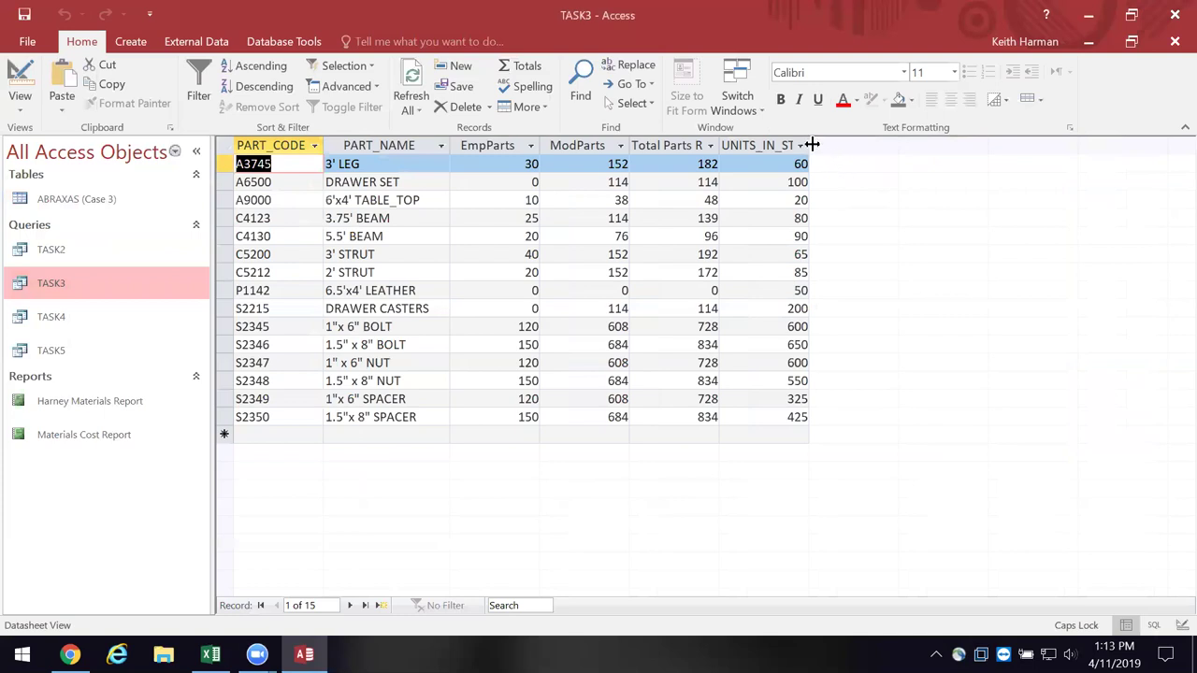
drag(808, 145, 846, 145)
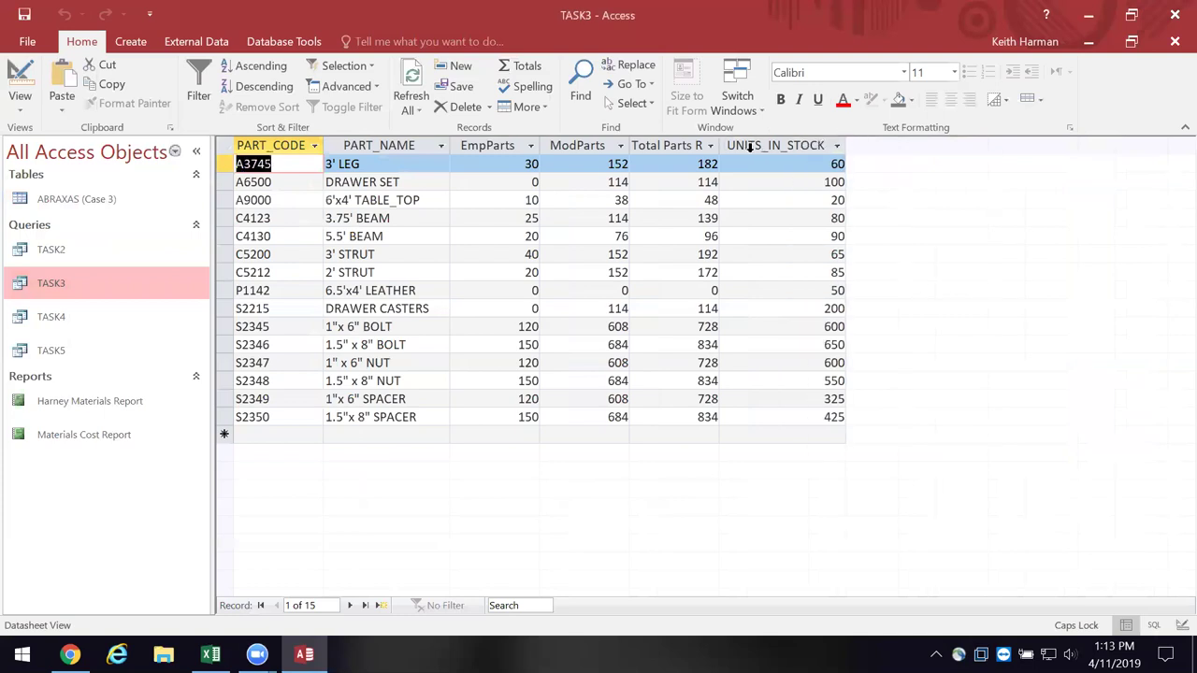
- Widen the Total Parts Required for Order column in TASK3, then bring up the app list
click(713, 147)
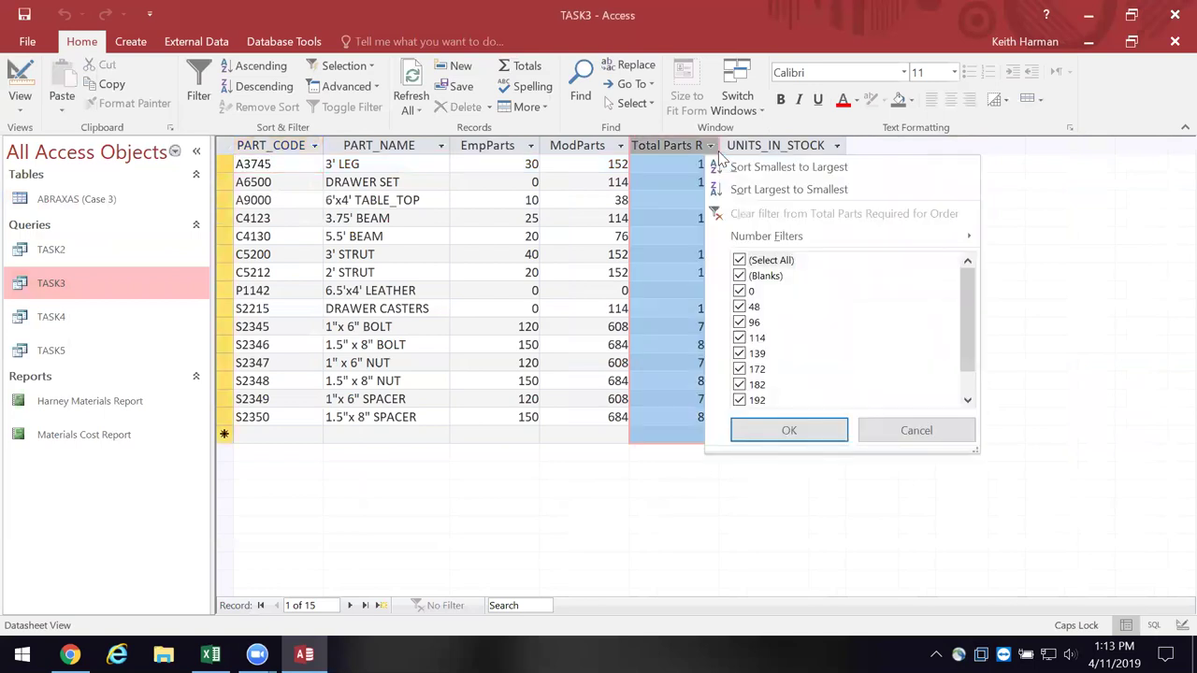
click(1088, 145)
drag(720, 146, 854, 148)
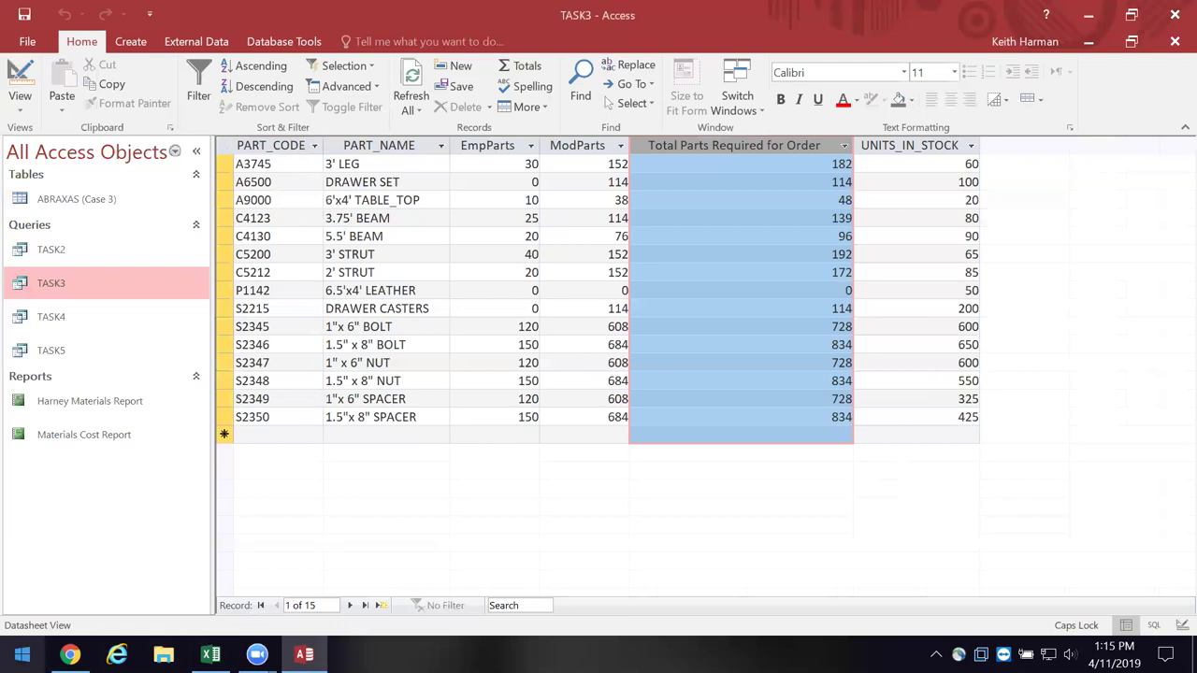
click(22, 655)
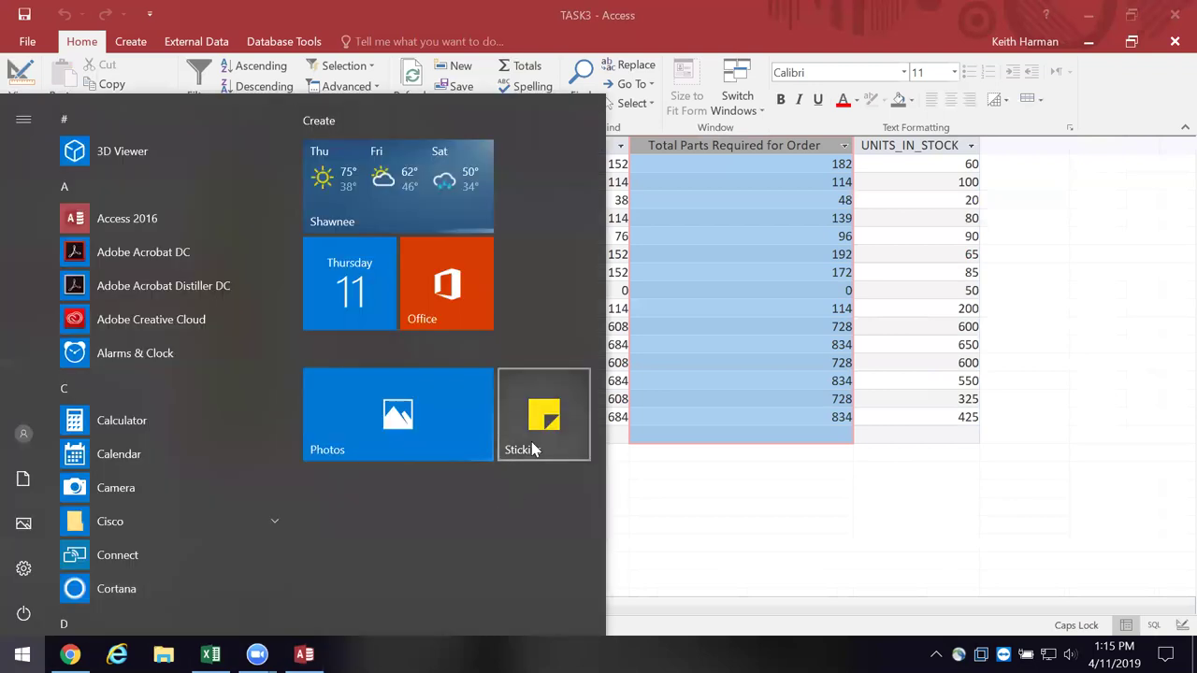
- Replace the note's EmpCost formula with PartsNeeded: [Units_IN_Stock] -[Total Parts Required for Order]
key(alt+Tab)
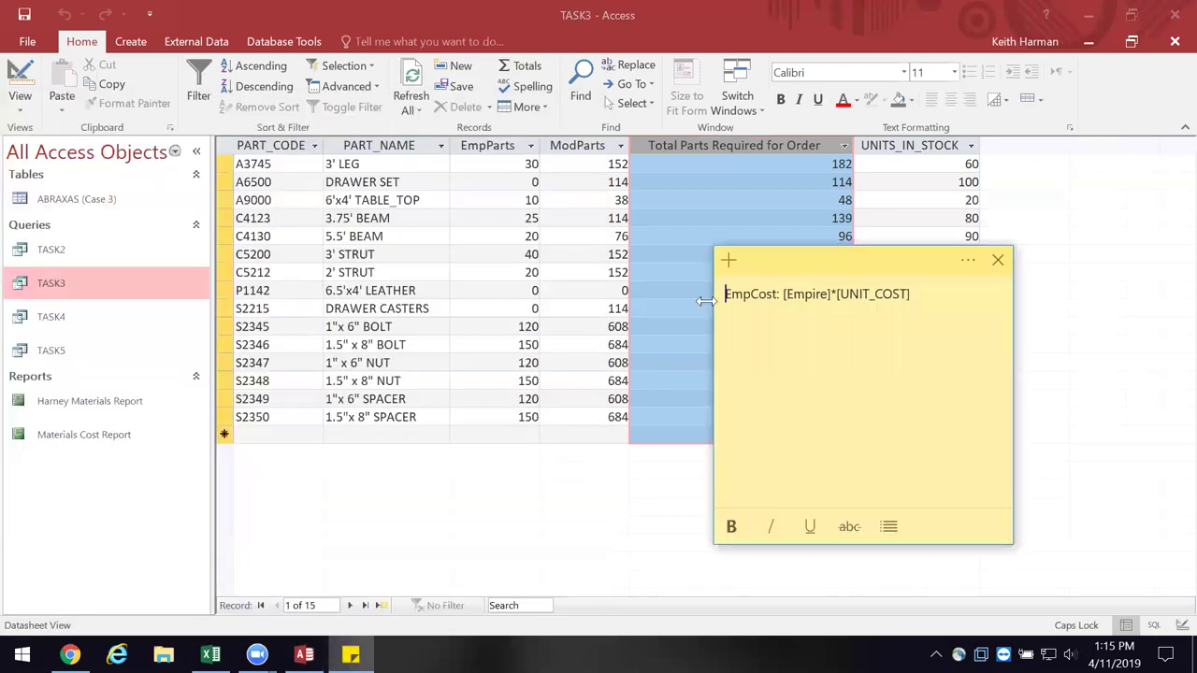
drag(748, 290, 938, 298)
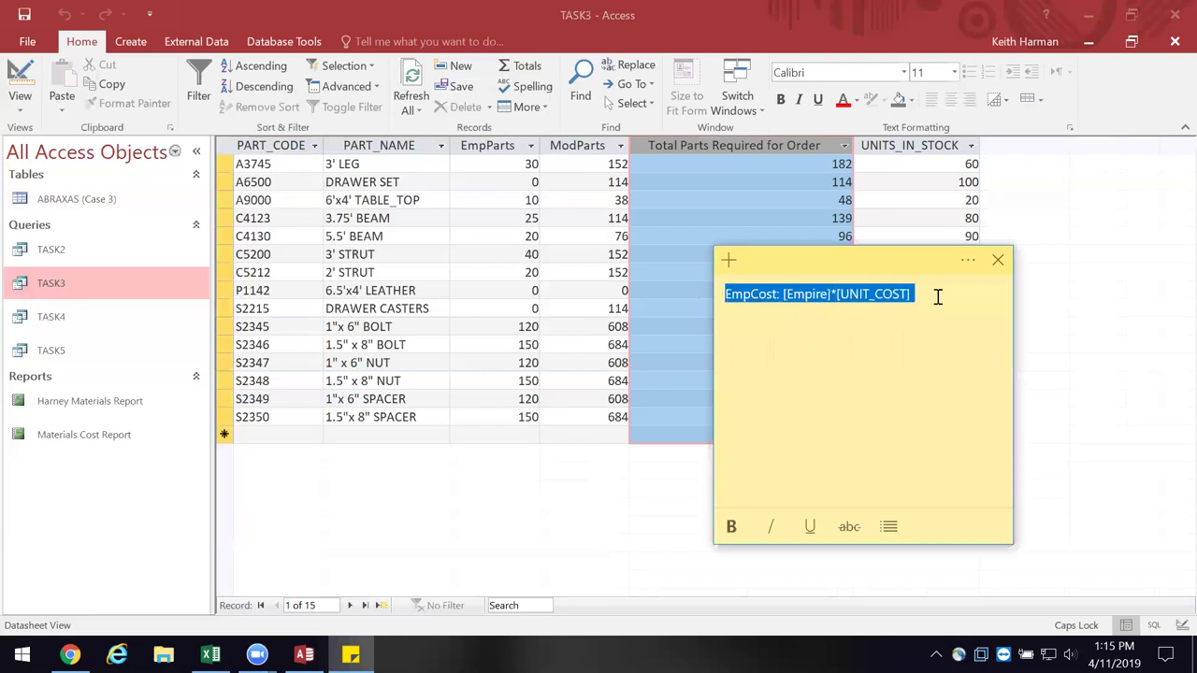
key(ctrl+x)
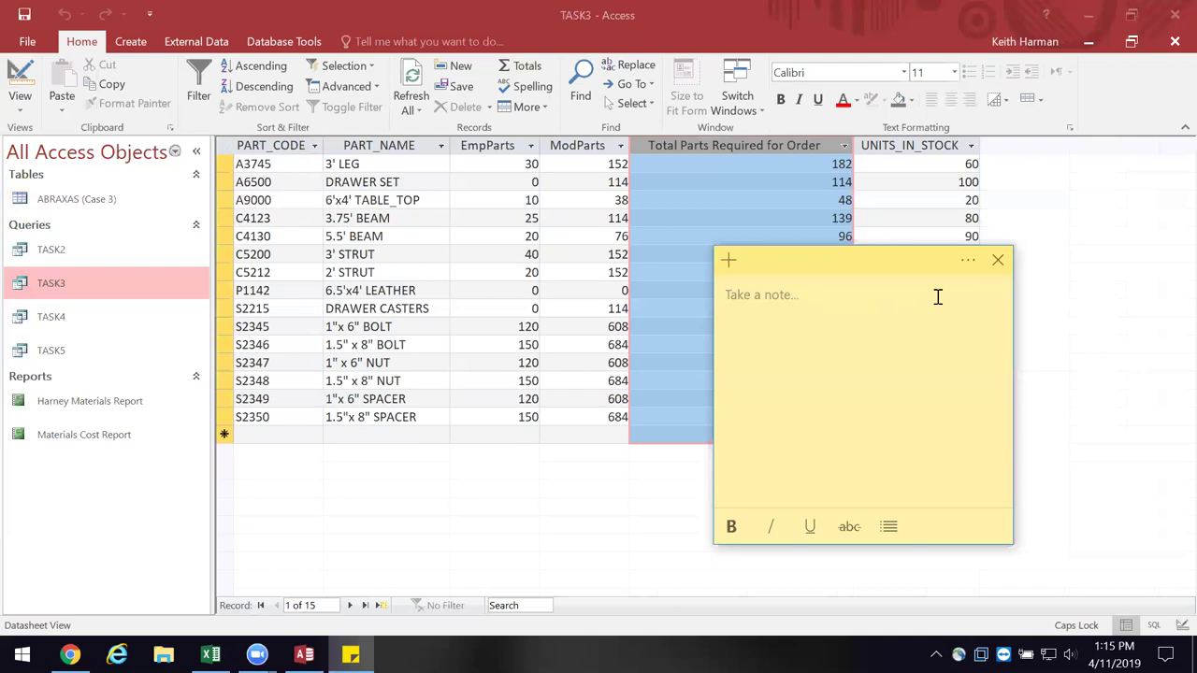
text(Parts)
text(Need)
text(ed: )
text(9)
key(BackSpace)
text(()
text(Tota)
text(l )
text(Parts R)
text(e)
key(BackSpace)
key(BackSpace)
key(BackSpace)
key(BackSpace)
key(BackSpace)
key(BackSpace)
key(BackSpace)
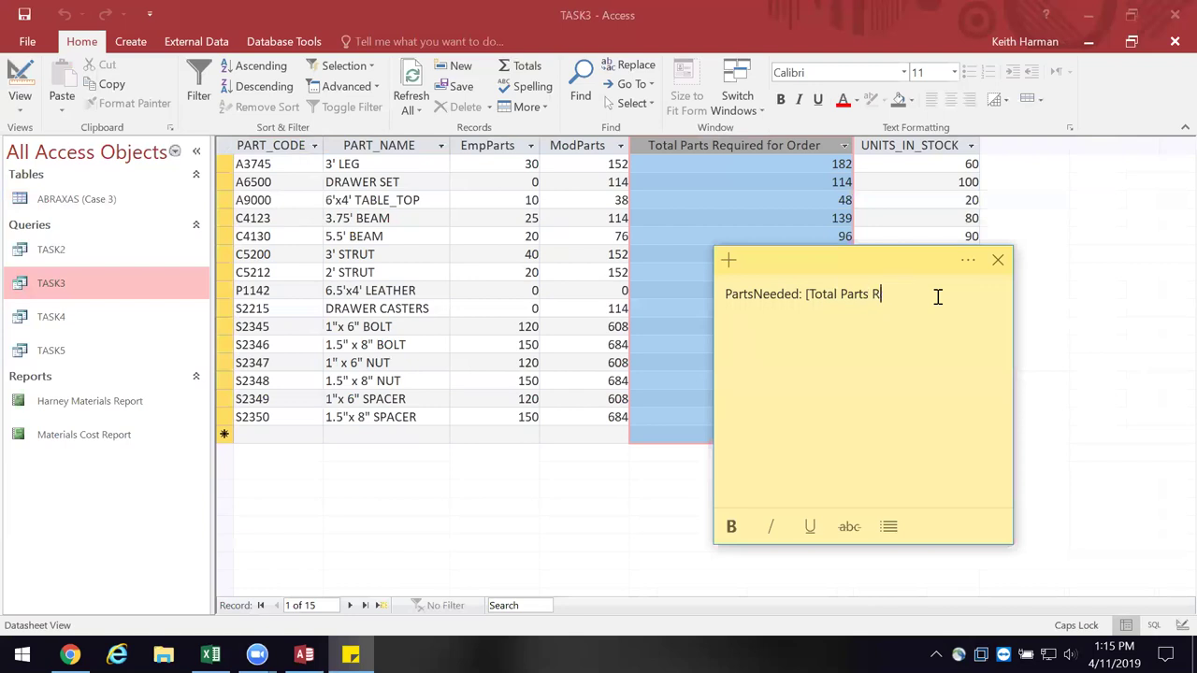
key(BackSpace)
key(BackSpace)
key(BackSpace)
key(BackSpace)
key(BackSpace)
key(BackSpace)
key(BackSpace)
text(Units_IN_Stock] -[Tot)
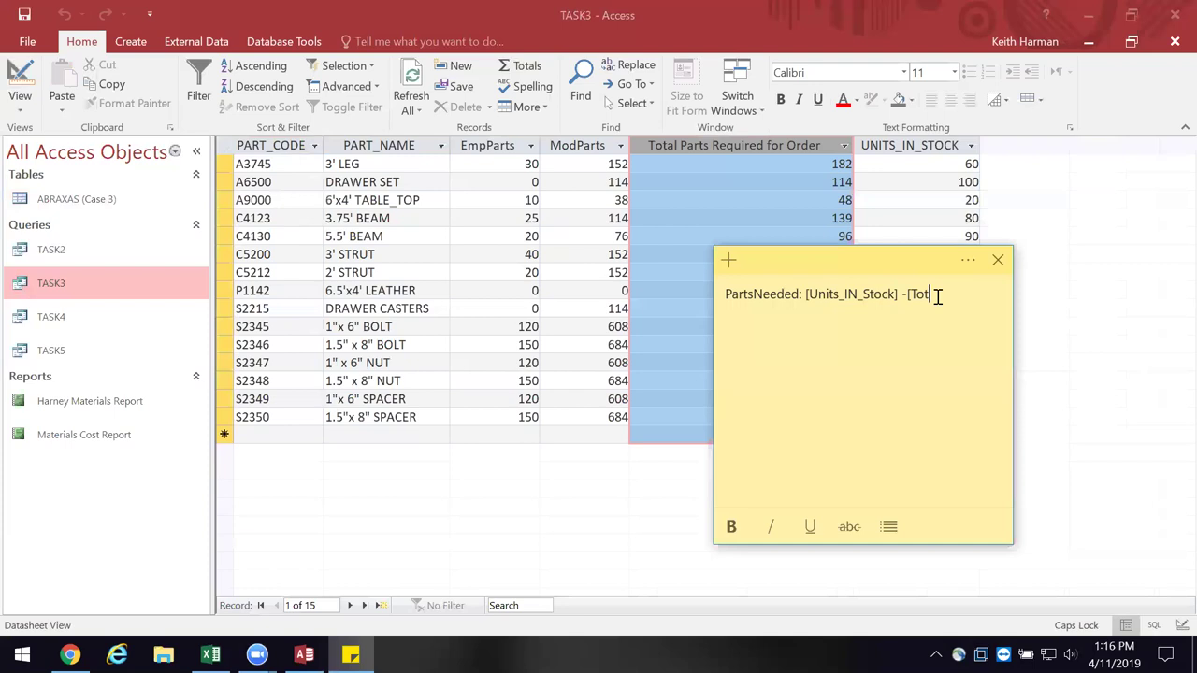
key(BackSpace)
text(al Parts Require)
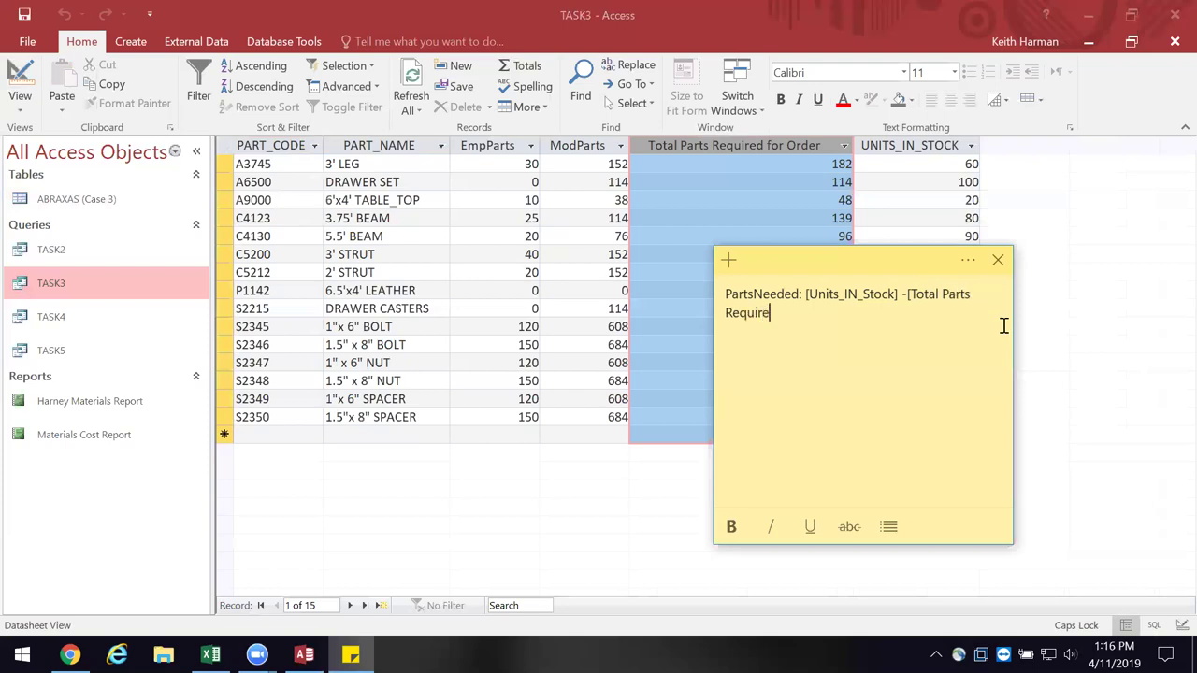
text(d for Order])
- Select the whole expression in the note and switch TASK3 to Design view in Access
drag(726, 294, 982, 309)
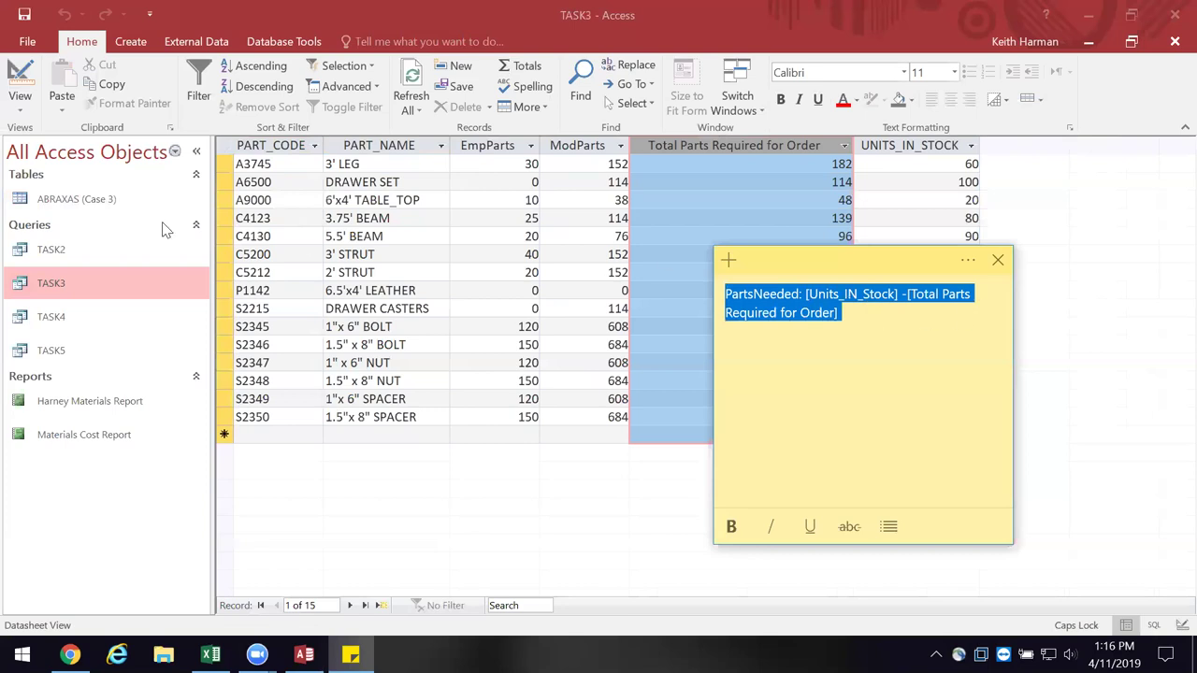
click(21, 82)
click(21, 83)
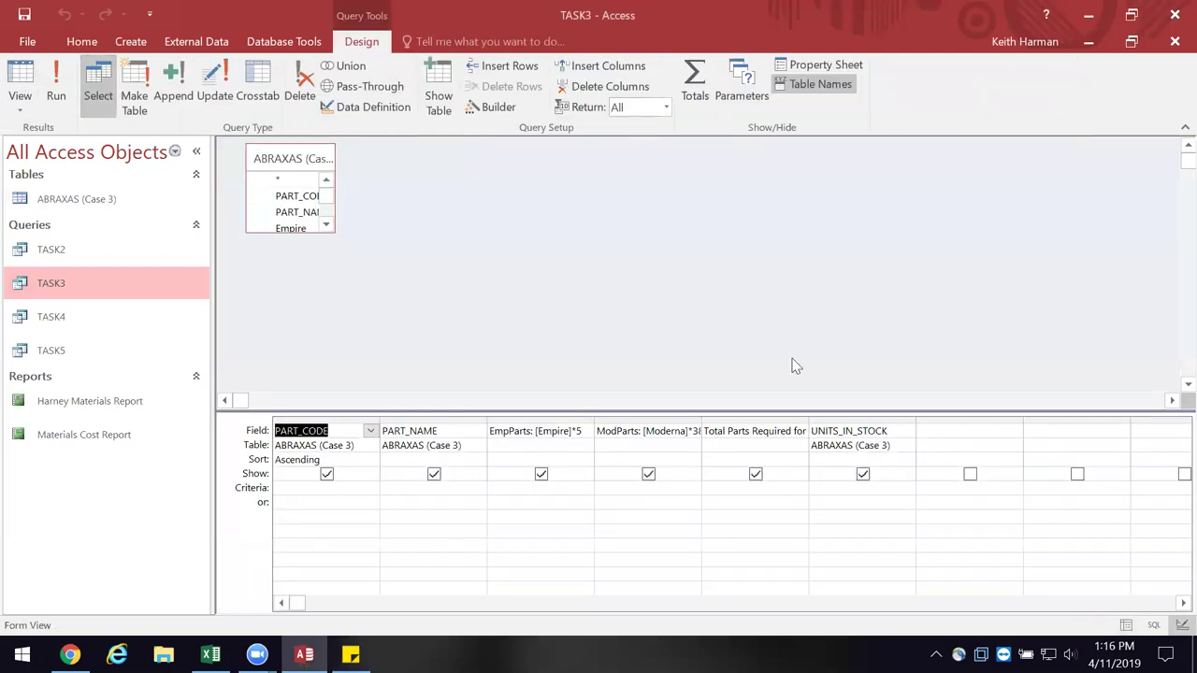
- Copy the PartsNeeded expression from the note into TASK3's first empty Field column after UNITS_IN_STOCK
mouse_move(354, 654)
click(405, 625)
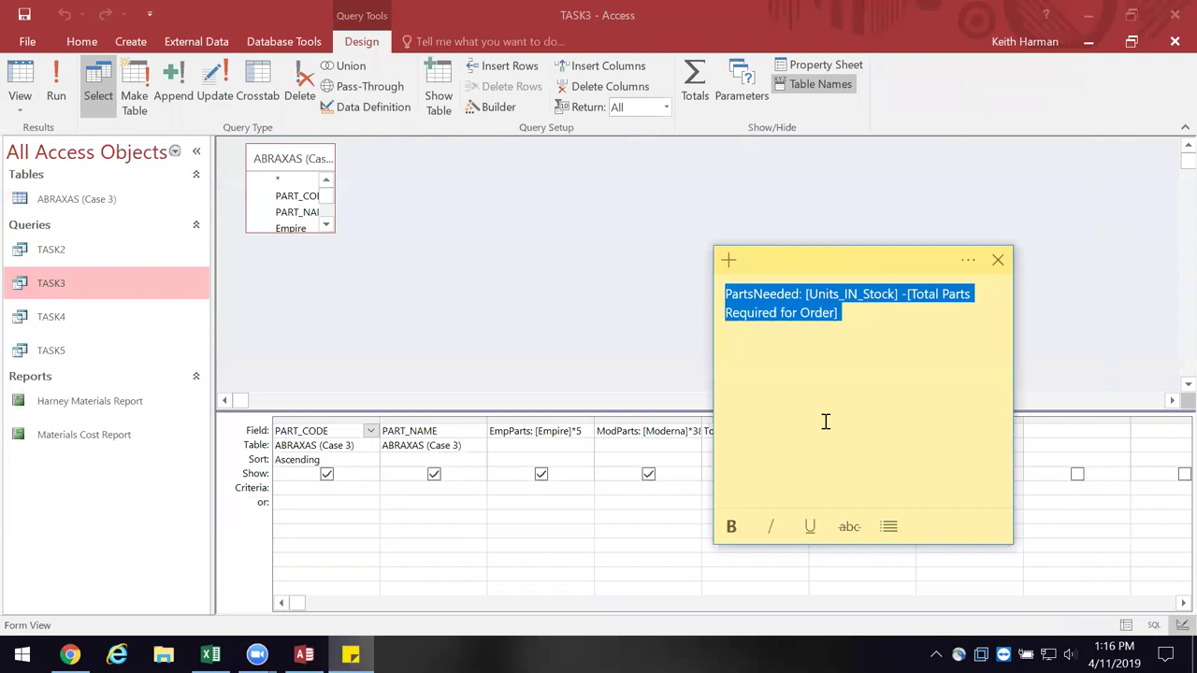
right_click(796, 312)
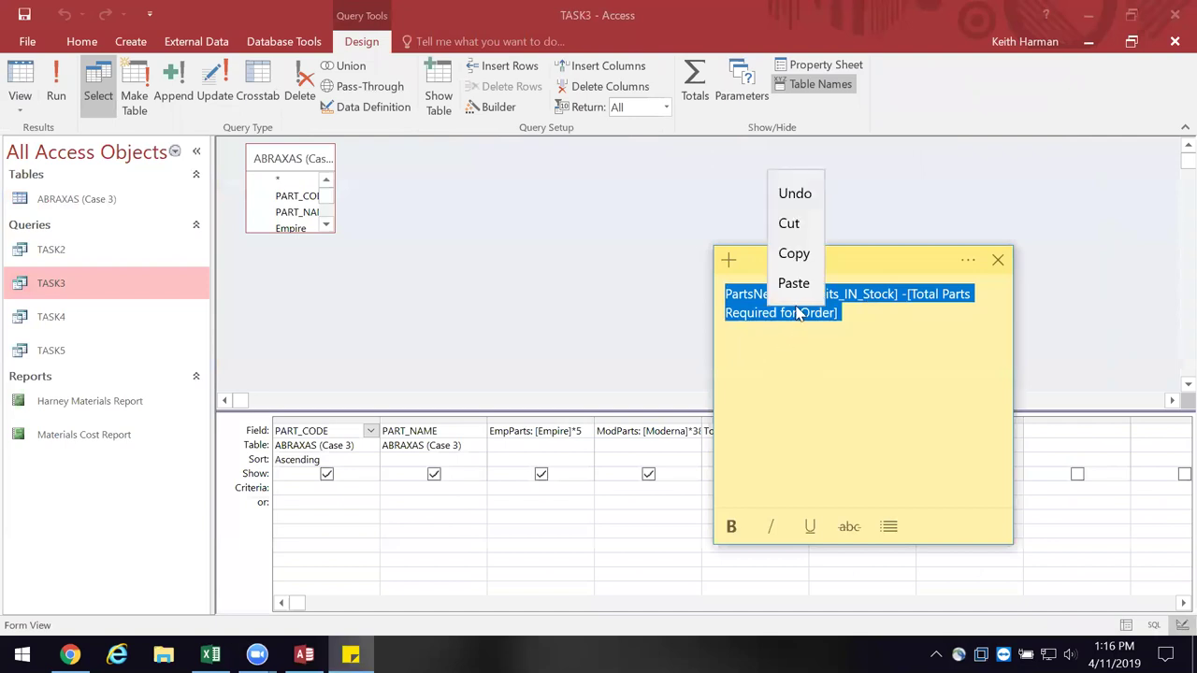
click(802, 261)
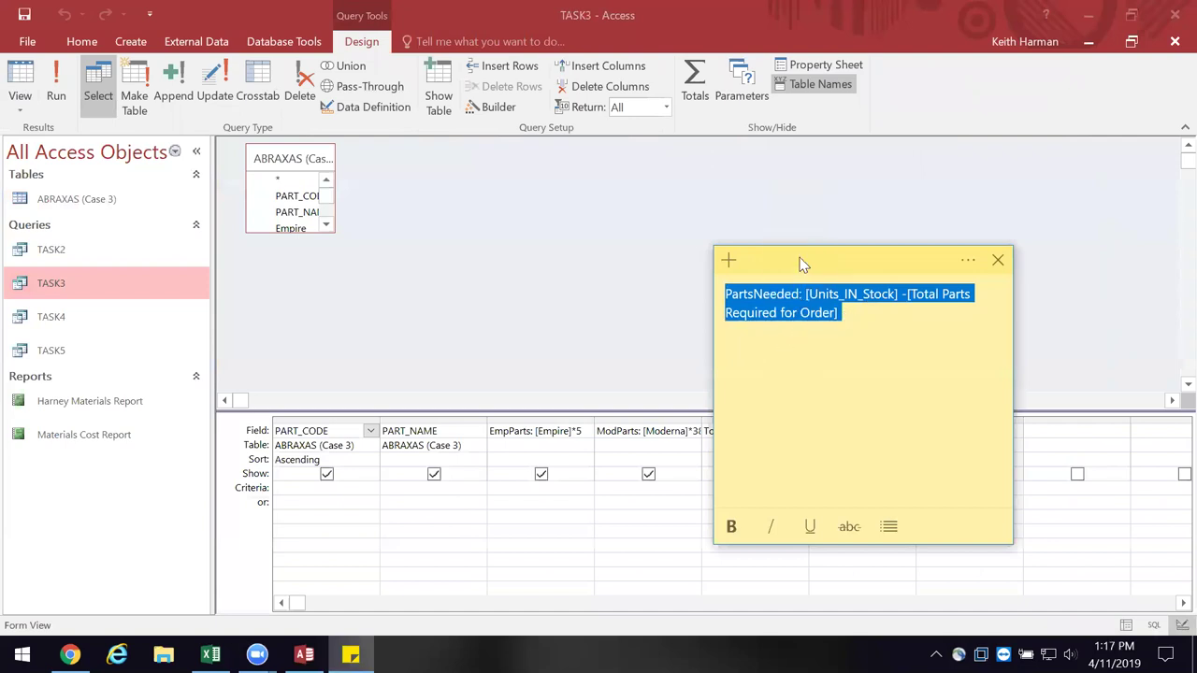
click(1067, 428)
click(943, 430)
key(ctrl+v)
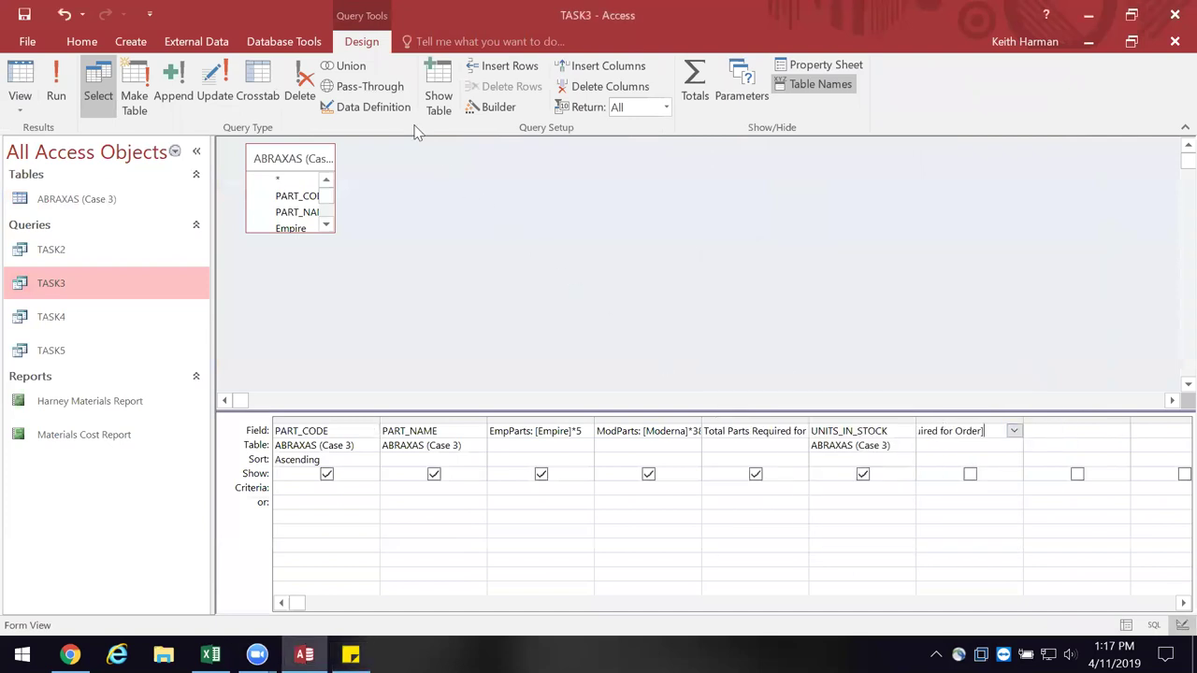
click(20, 74)
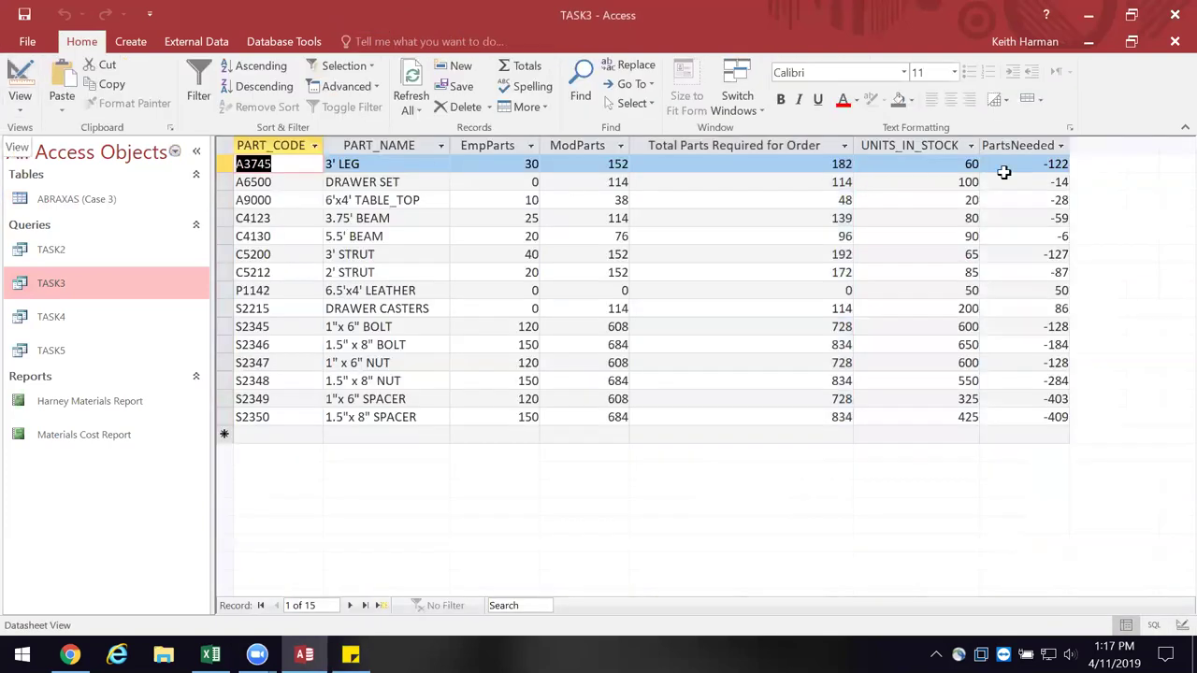
- Widen the PartsNeeded column, collapse the ribbon, and restore TASK3 into a floating window
drag(1073, 149, 1091, 150)
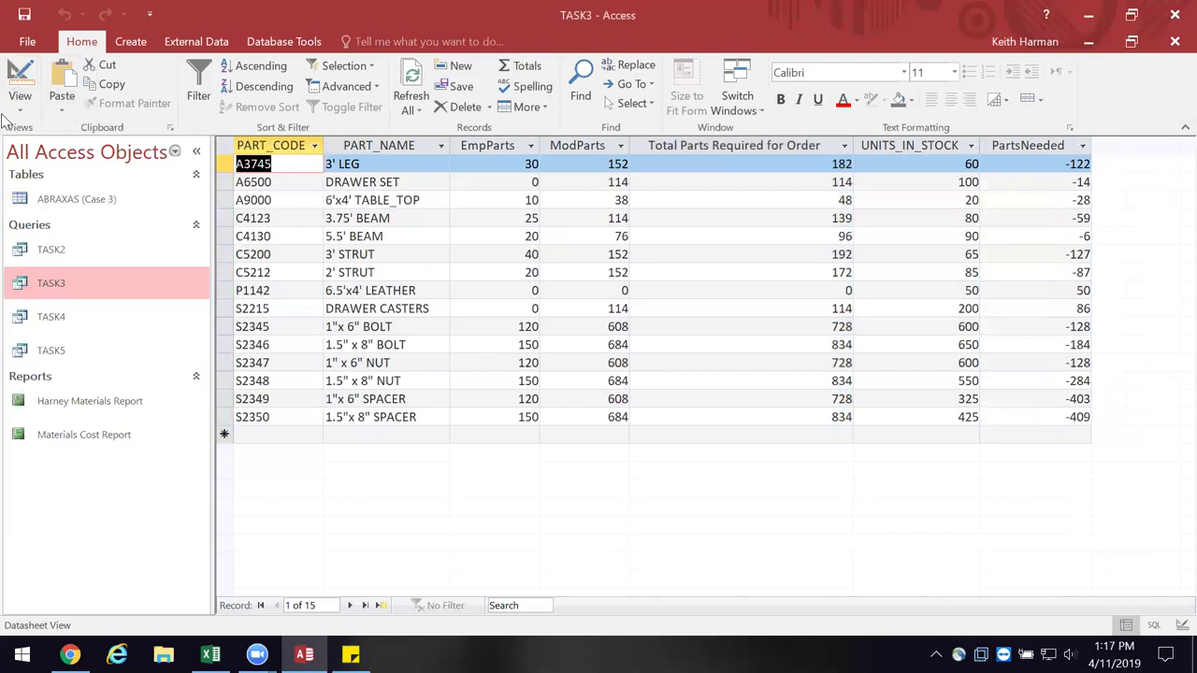
click(226, 146)
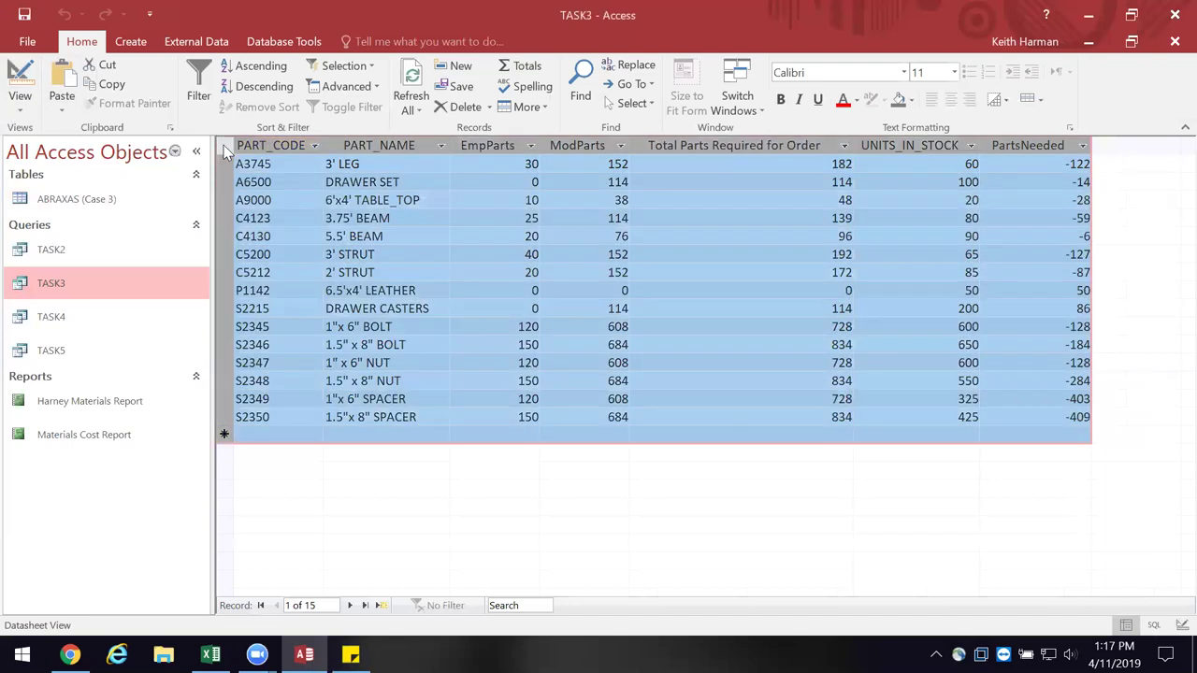
right_click(226, 147)
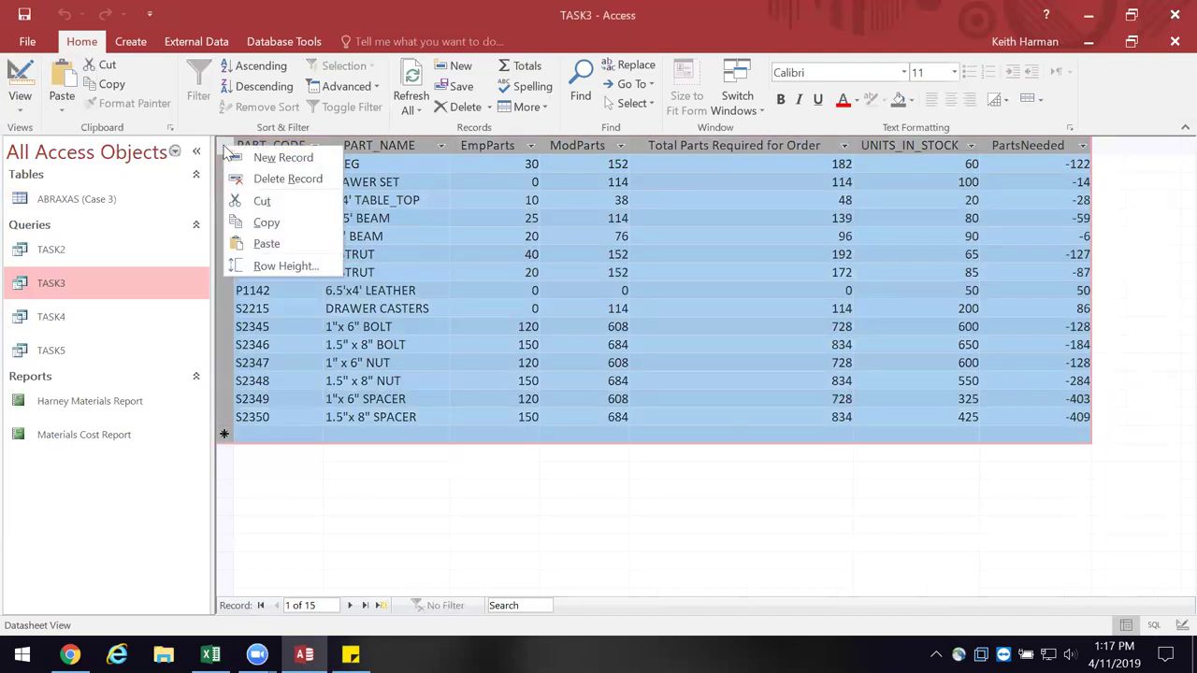
click(1118, 195)
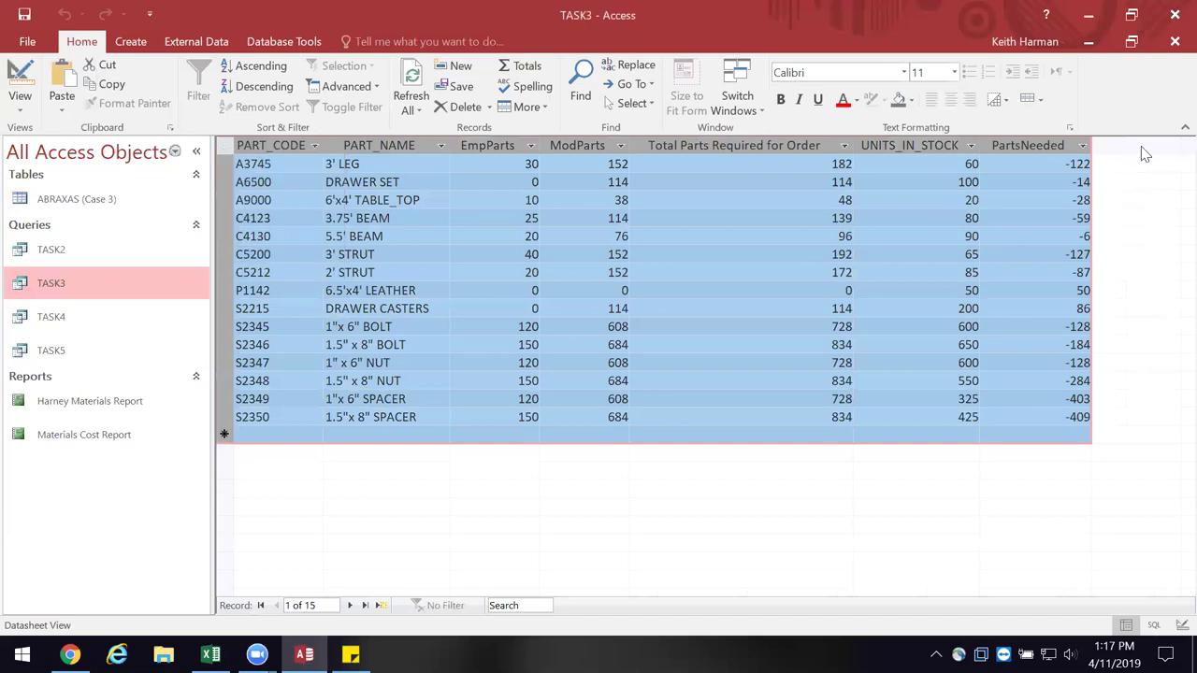
click(1184, 128)
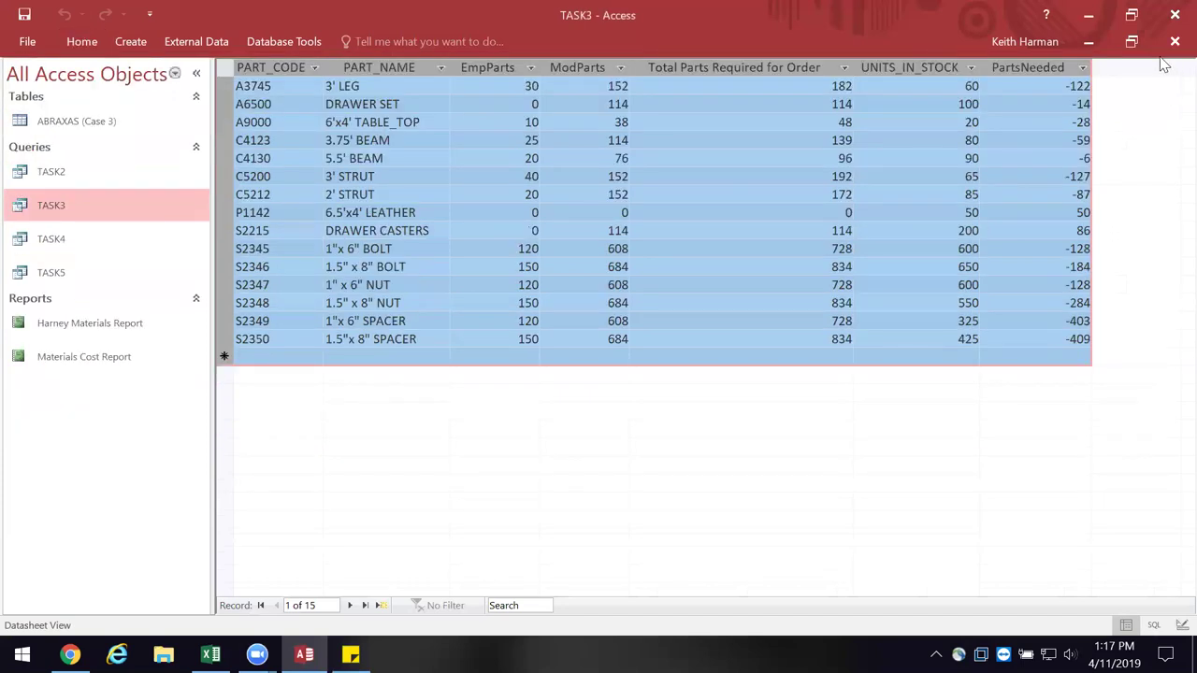
click(1134, 45)
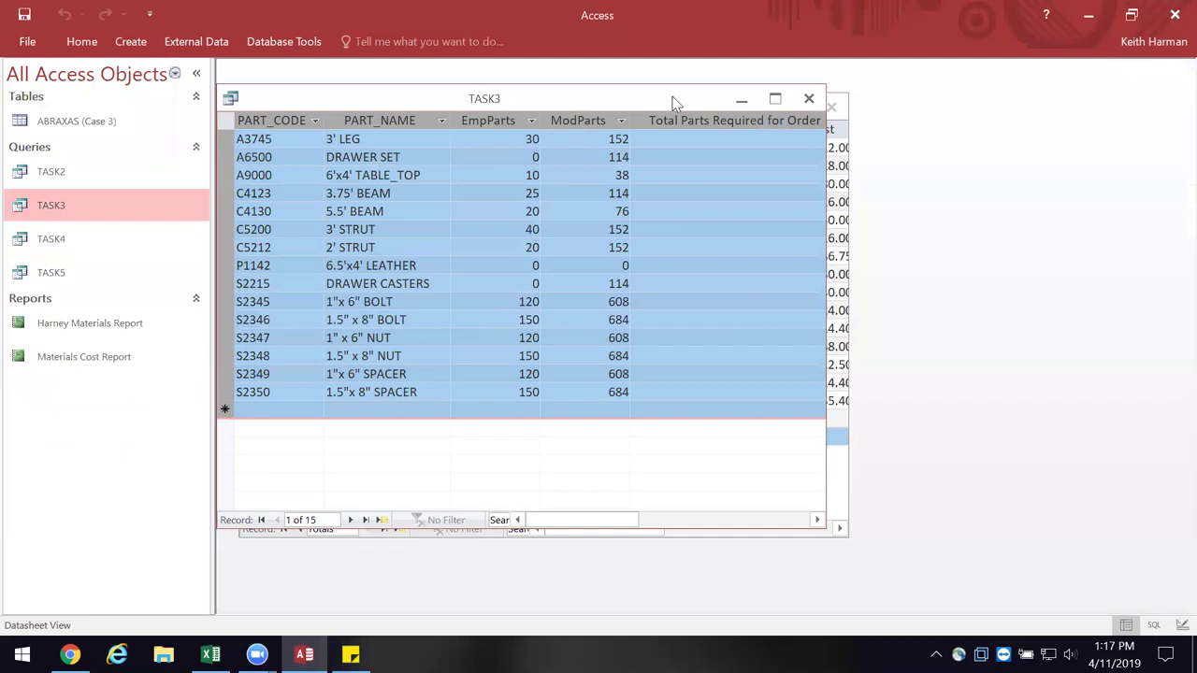
- Close TASK3 saving its design, then close TASK2 without saving its layout changes
drag(687, 103, 844, 105)
right_click(542, 99)
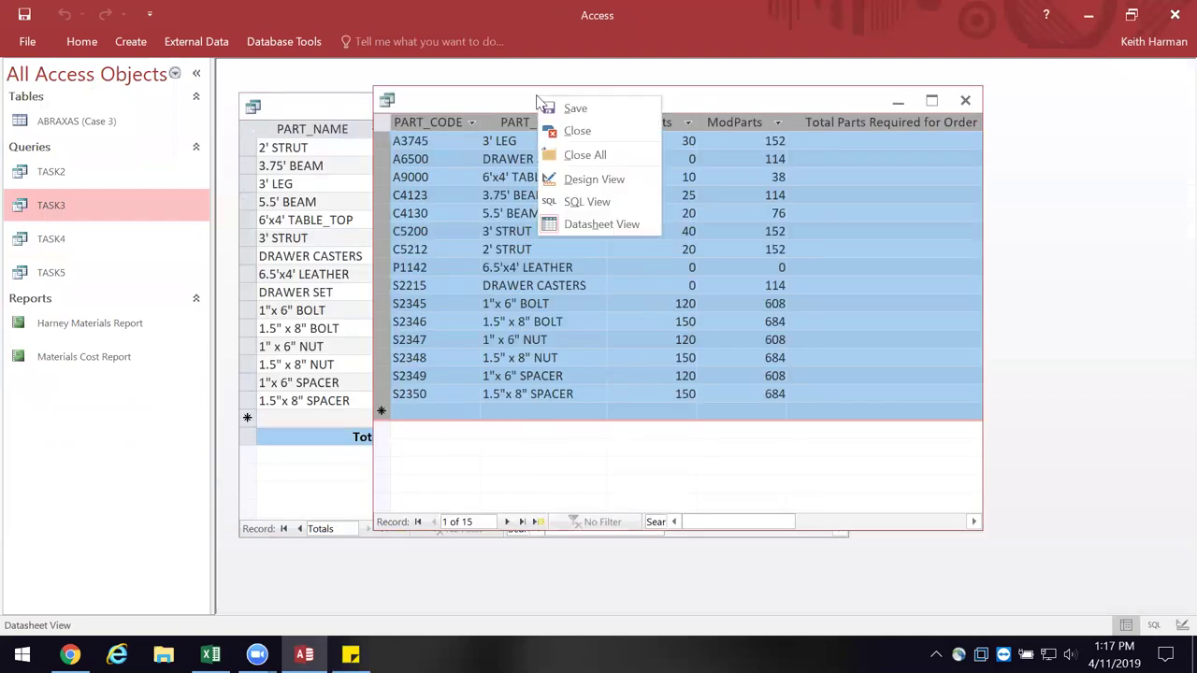
click(566, 134)
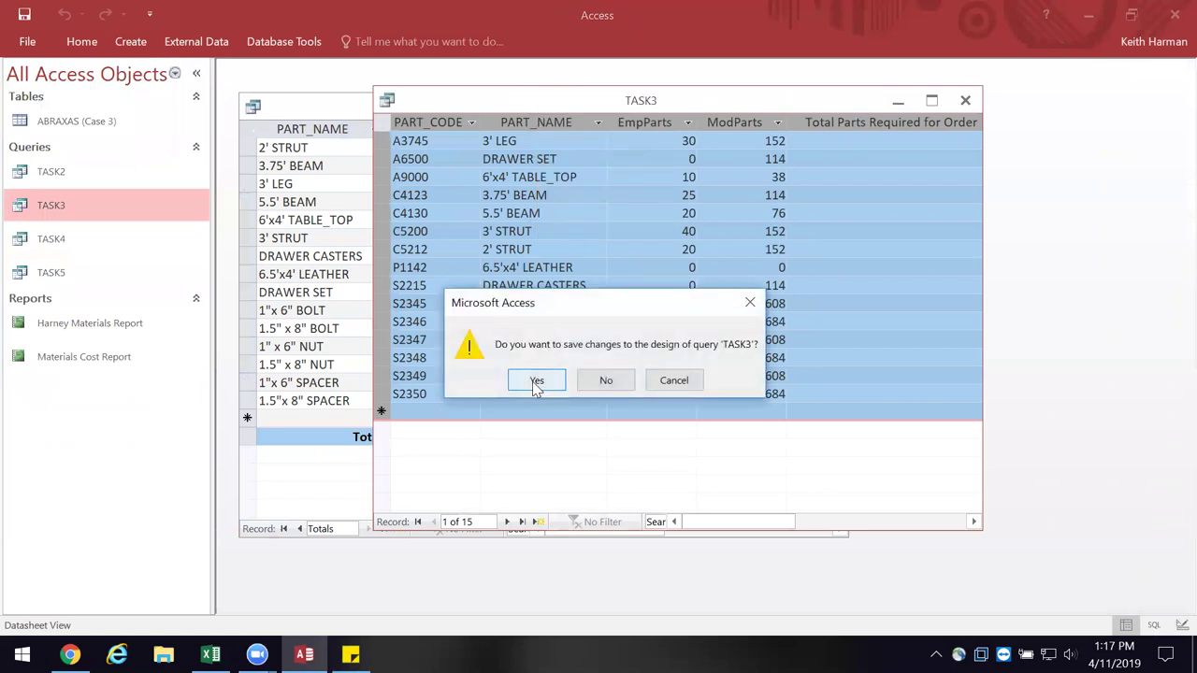
click(534, 380)
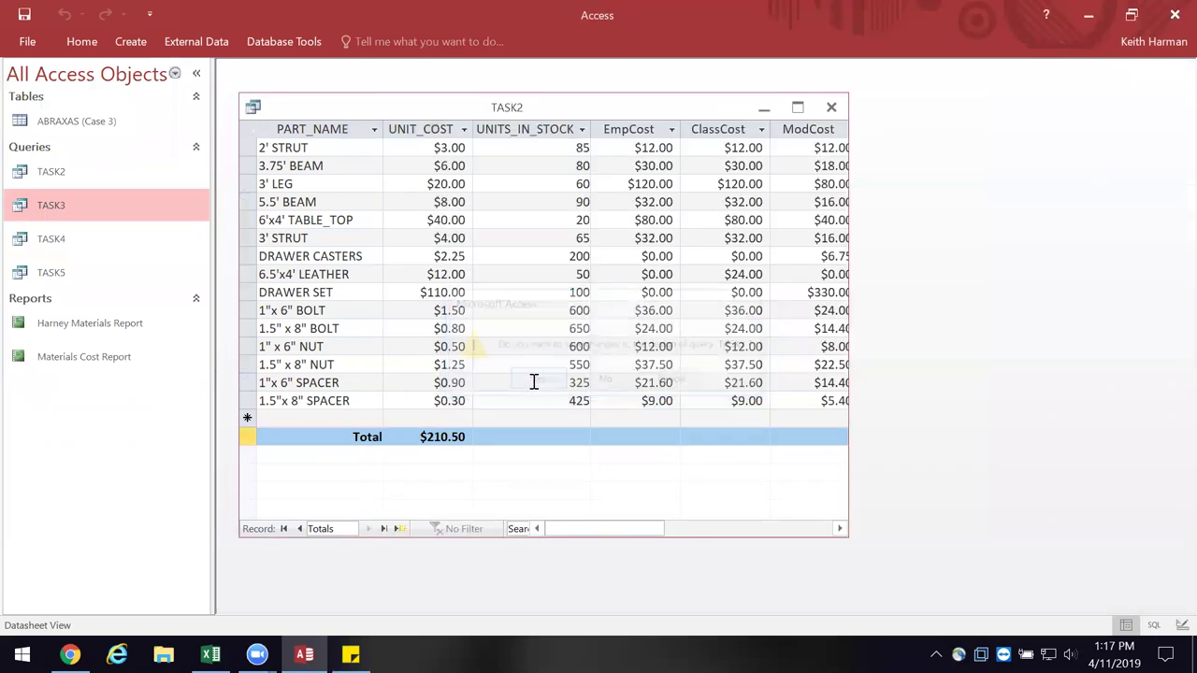
click(832, 108)
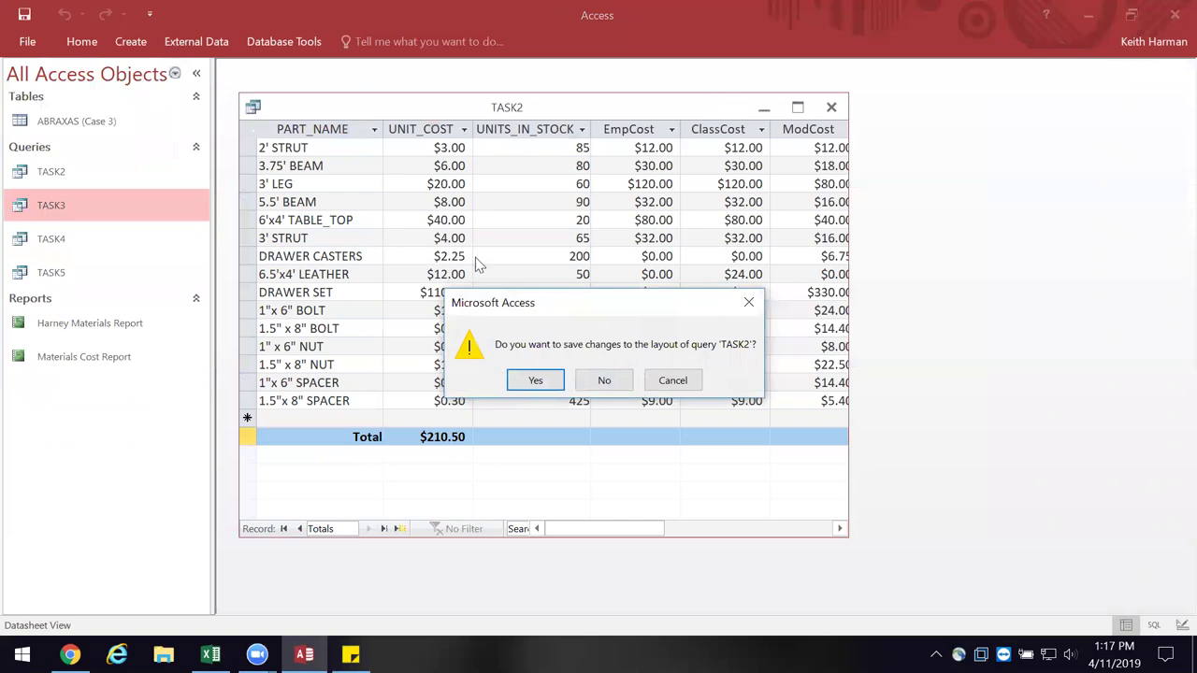
click(602, 378)
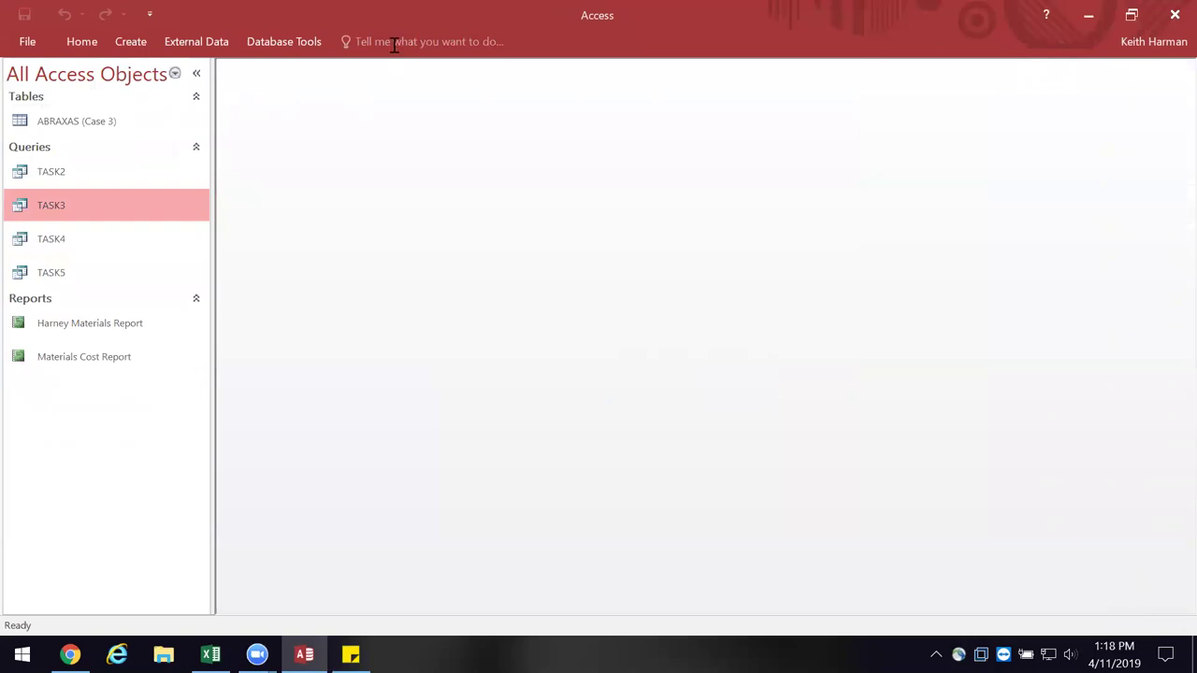
- Pin the ribbon, reopen the TASK3 results and maximize them to show every column through PartsNeeded
click(81, 41)
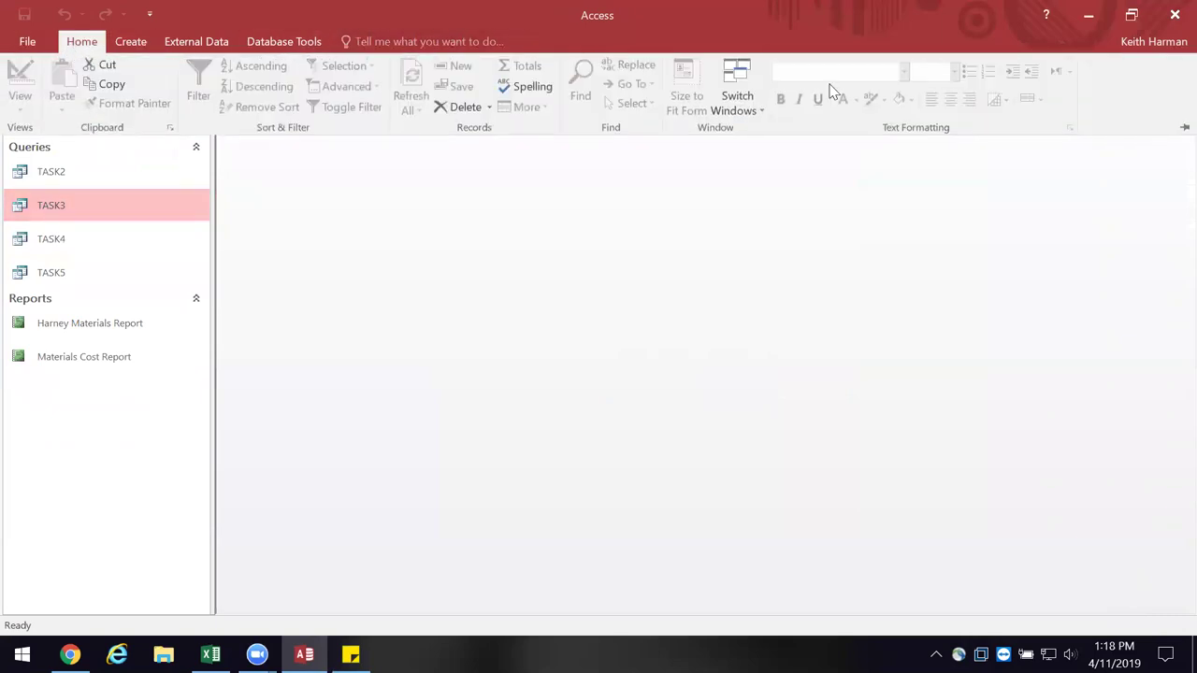
click(1182, 128)
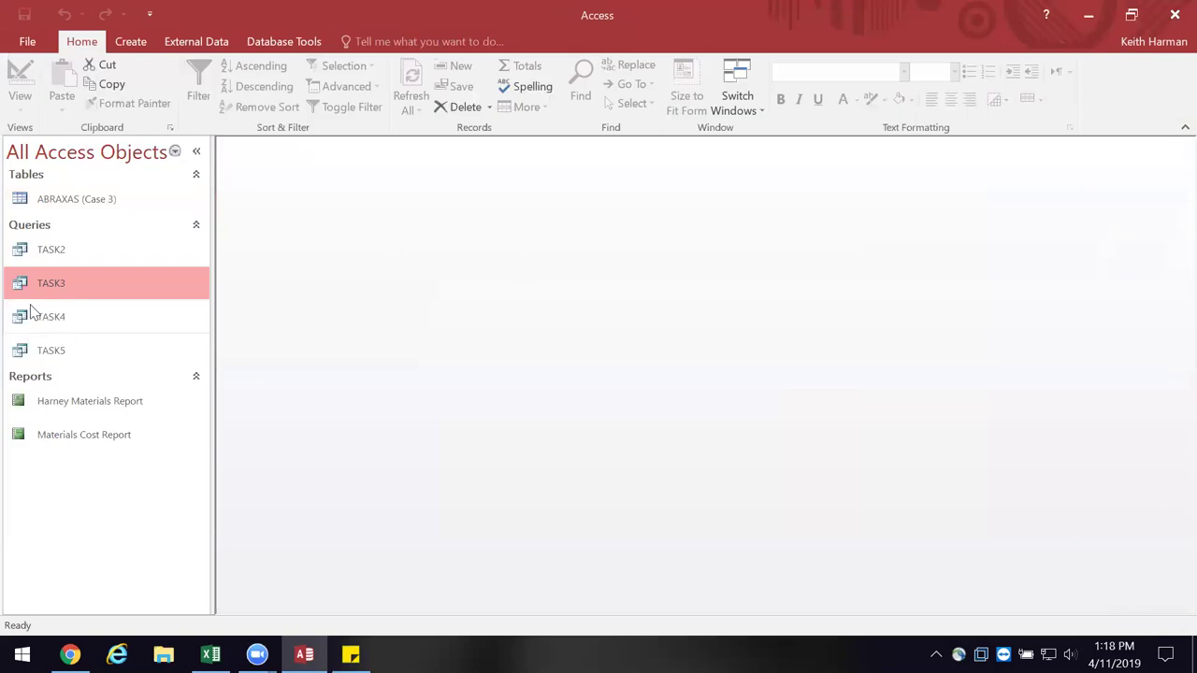
right_click(50, 281)
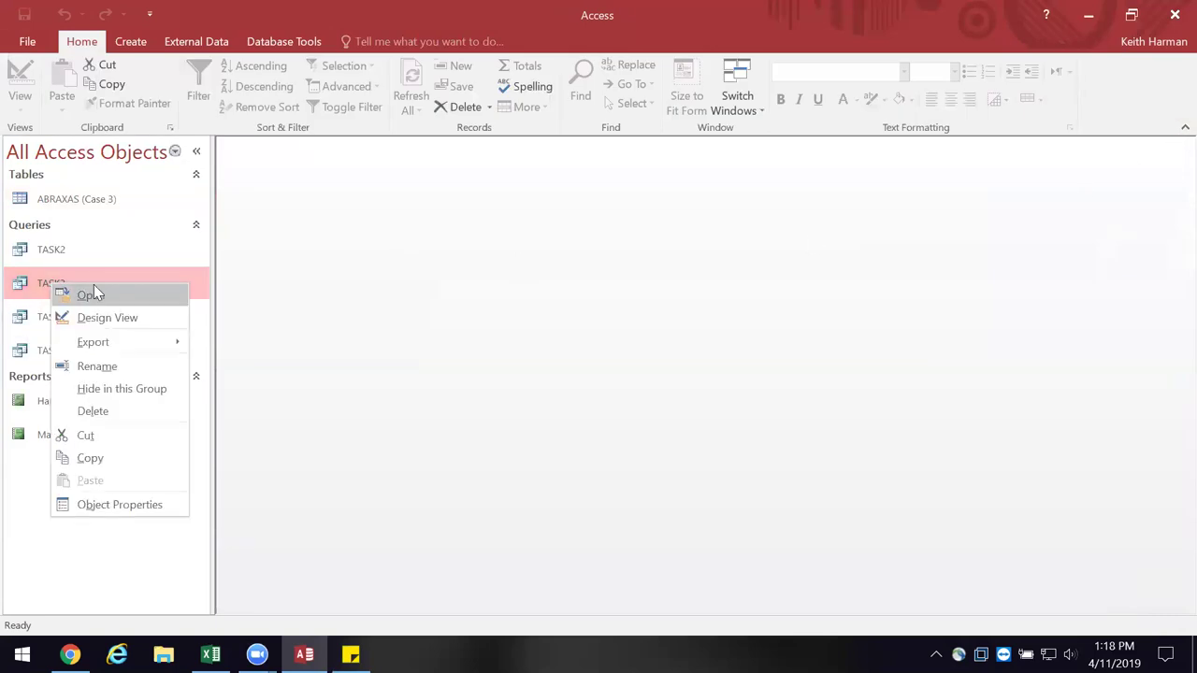
click(94, 284)
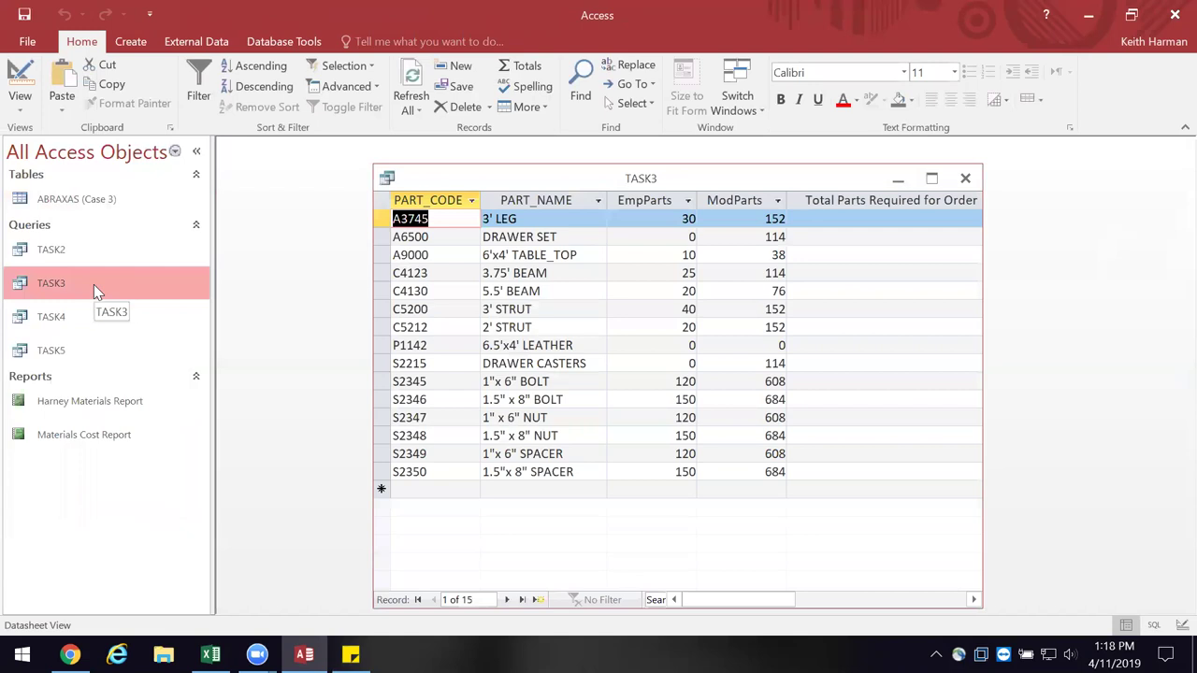
click(967, 177)
right_click(140, 249)
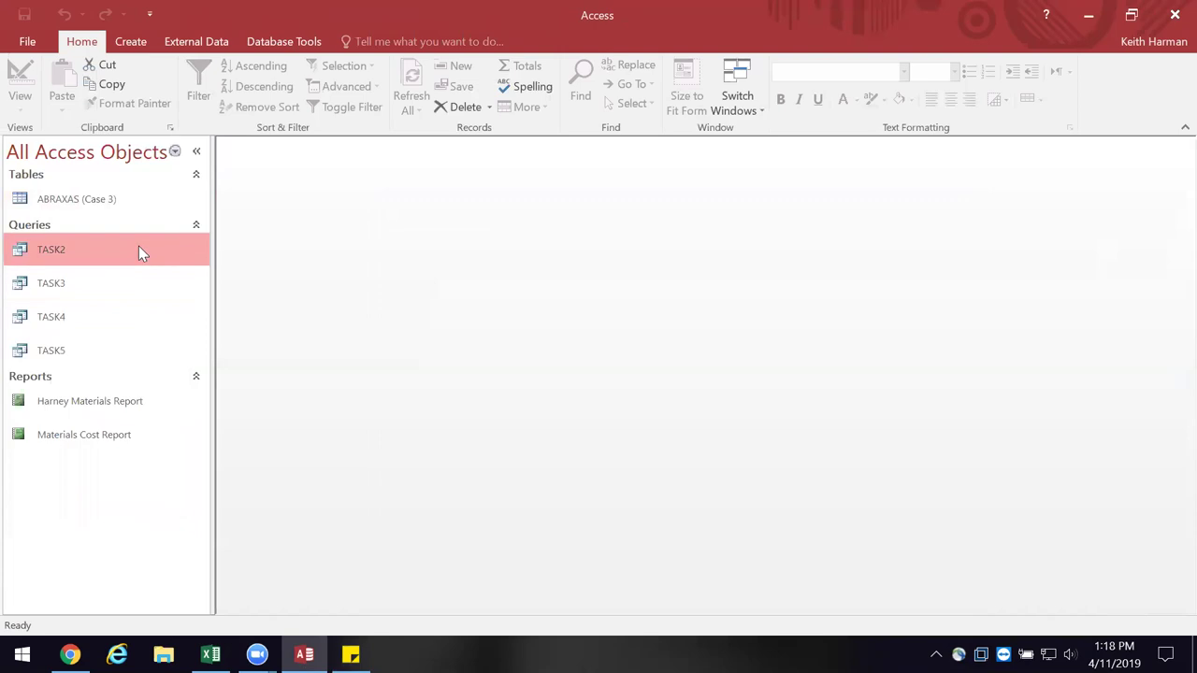
click(180, 259)
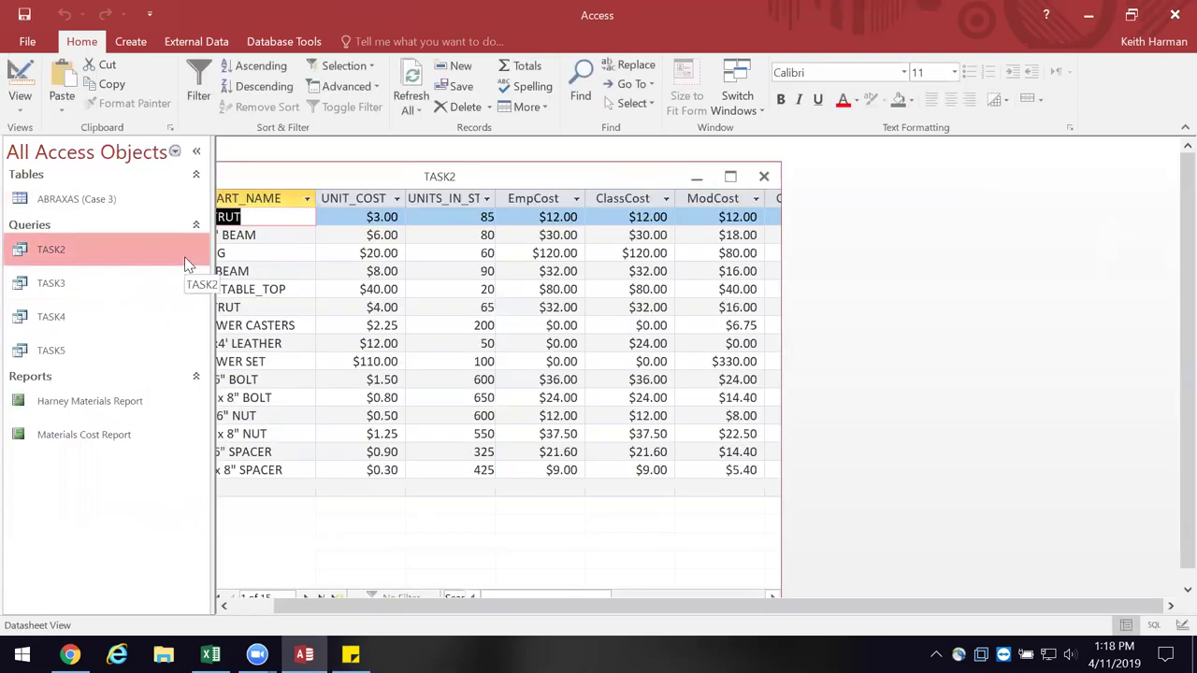
click(765, 177)
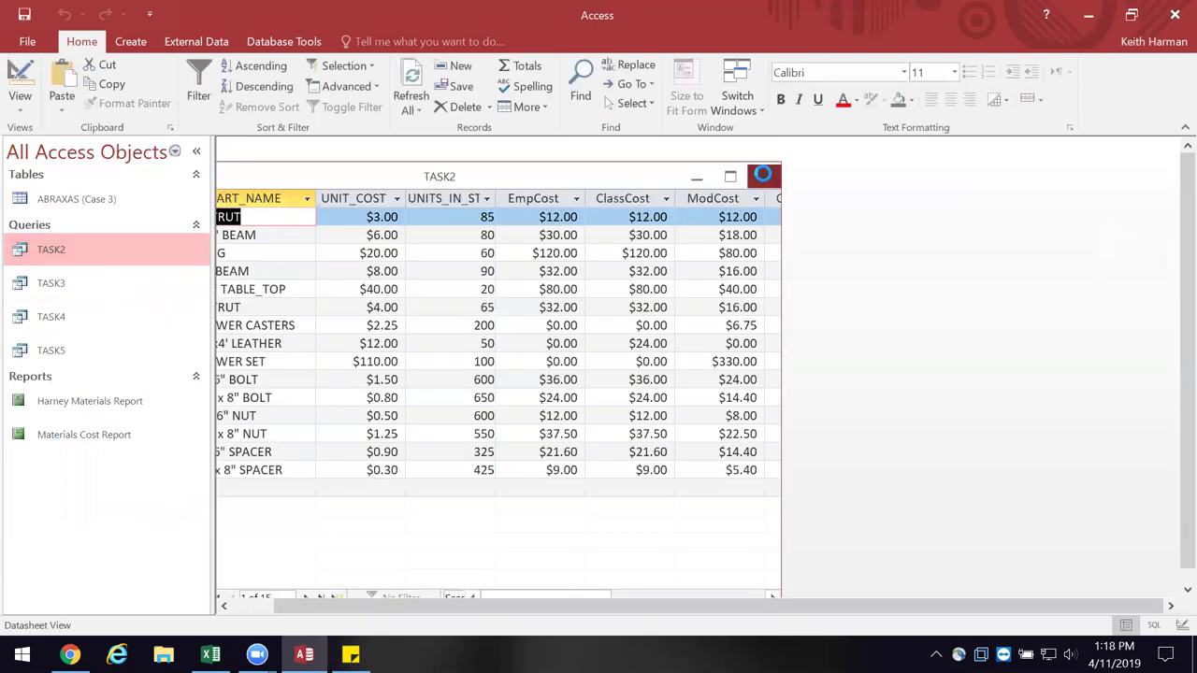
right_click(83, 282)
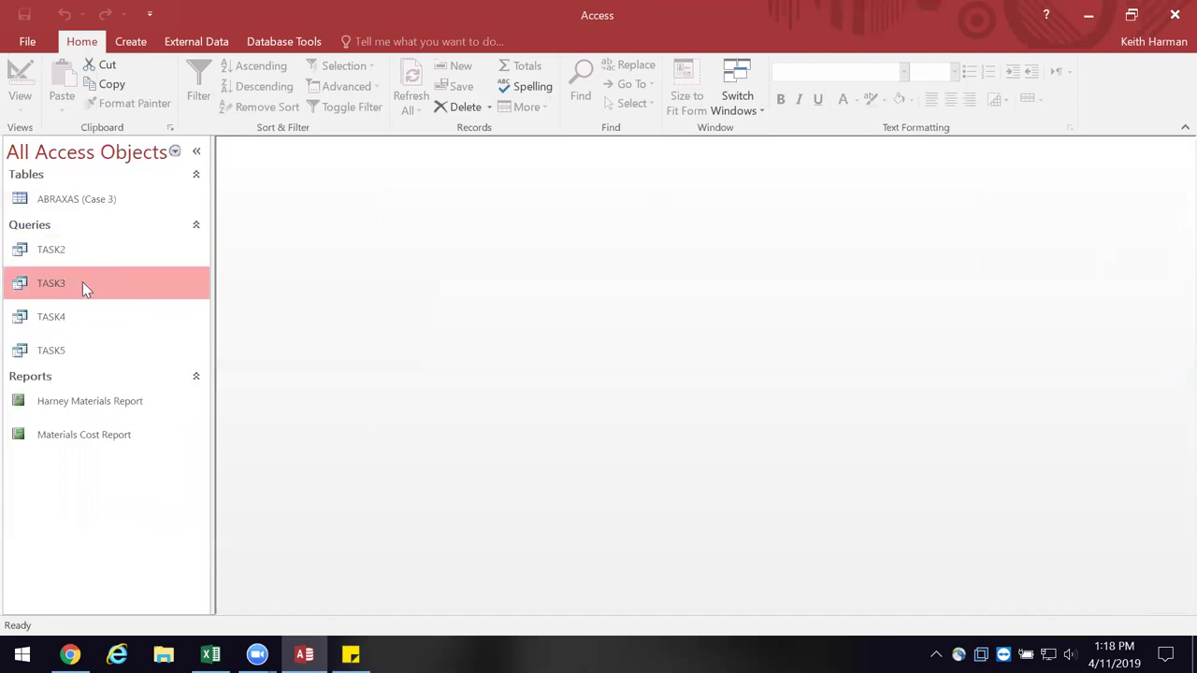
click(124, 295)
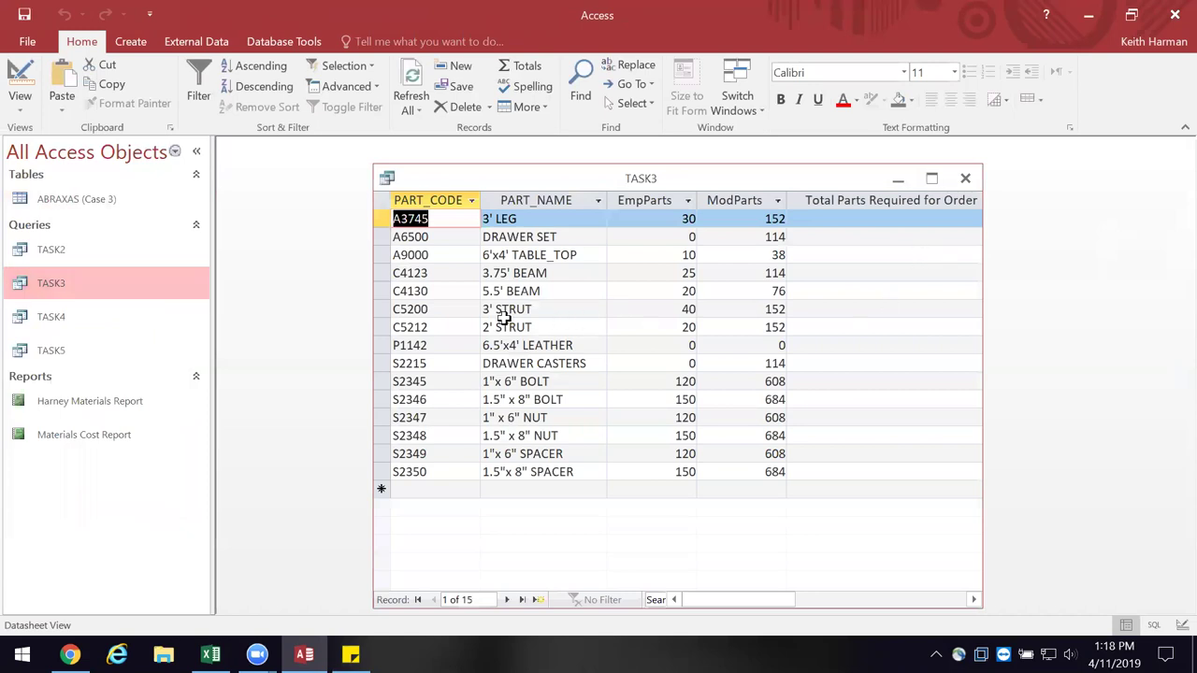
click(932, 178)
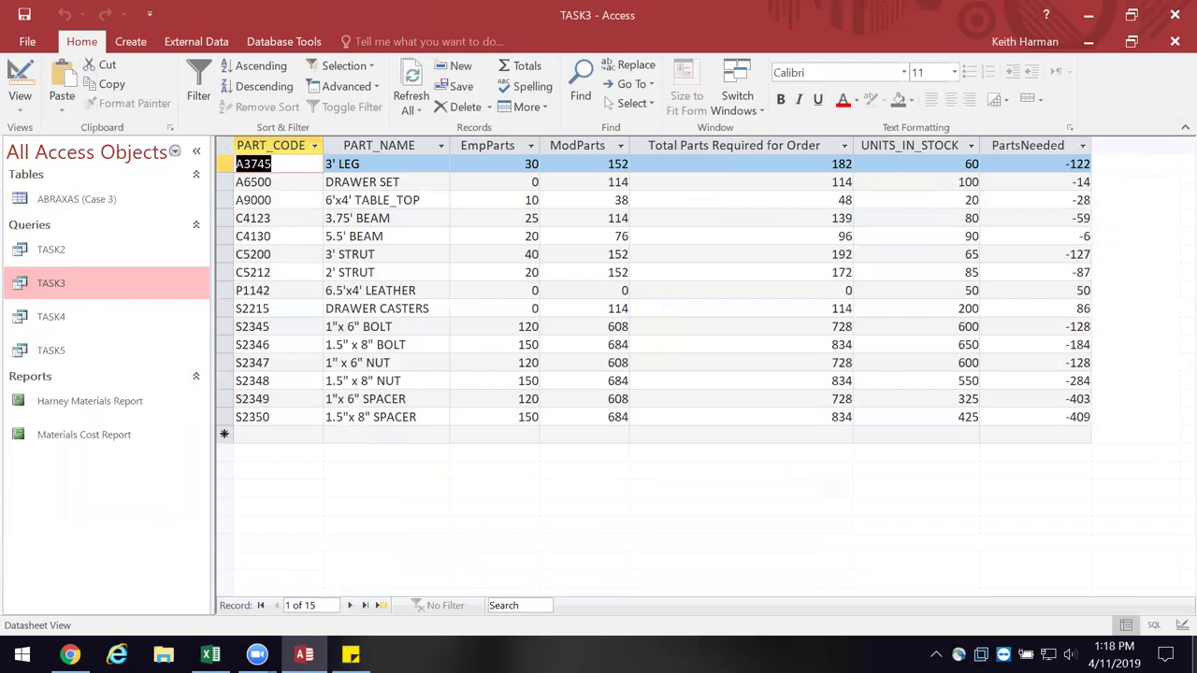
right_click(56, 276)
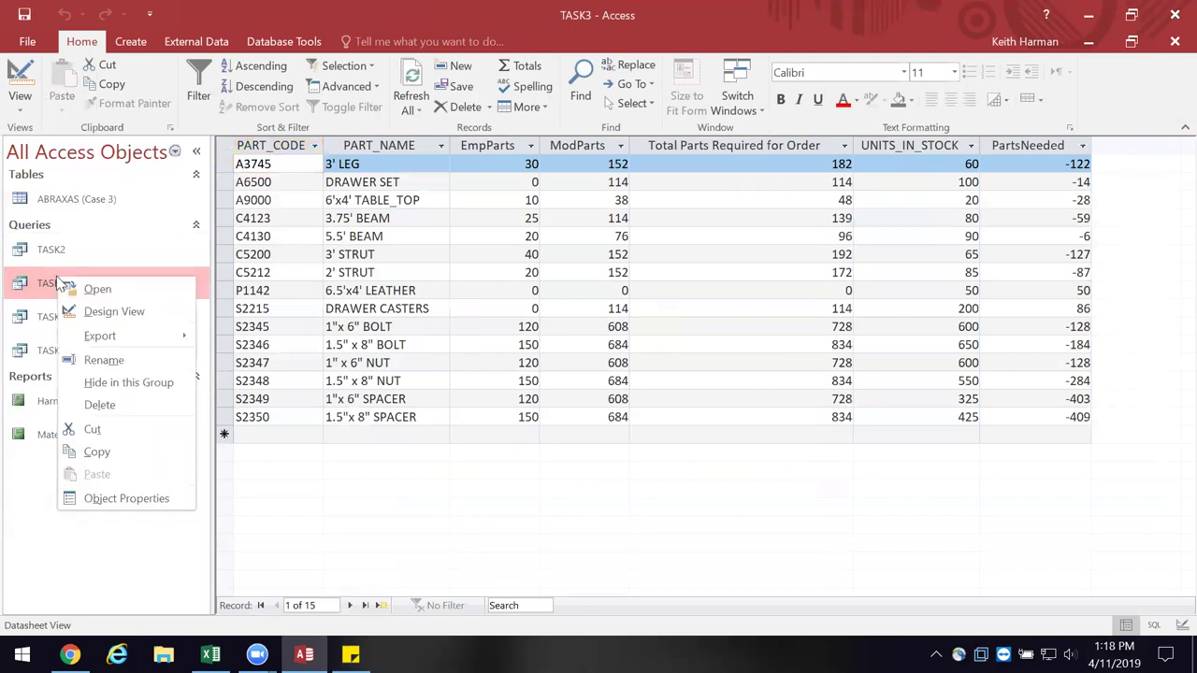
mouse_move(94, 337)
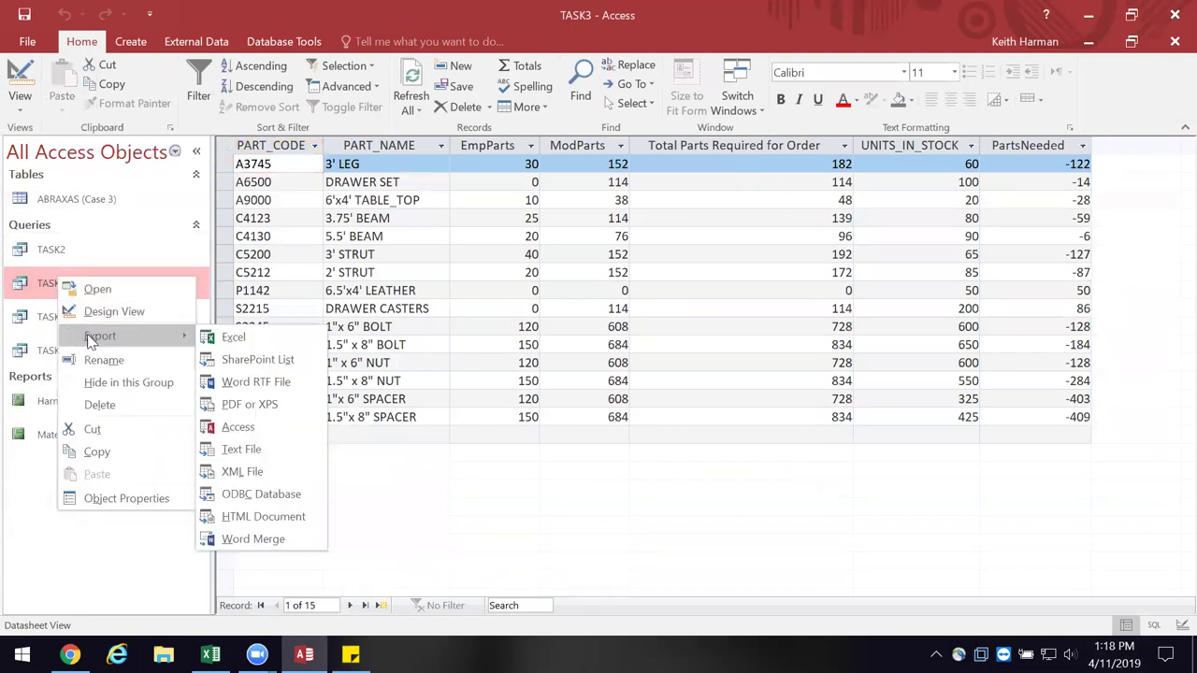
click(225, 338)
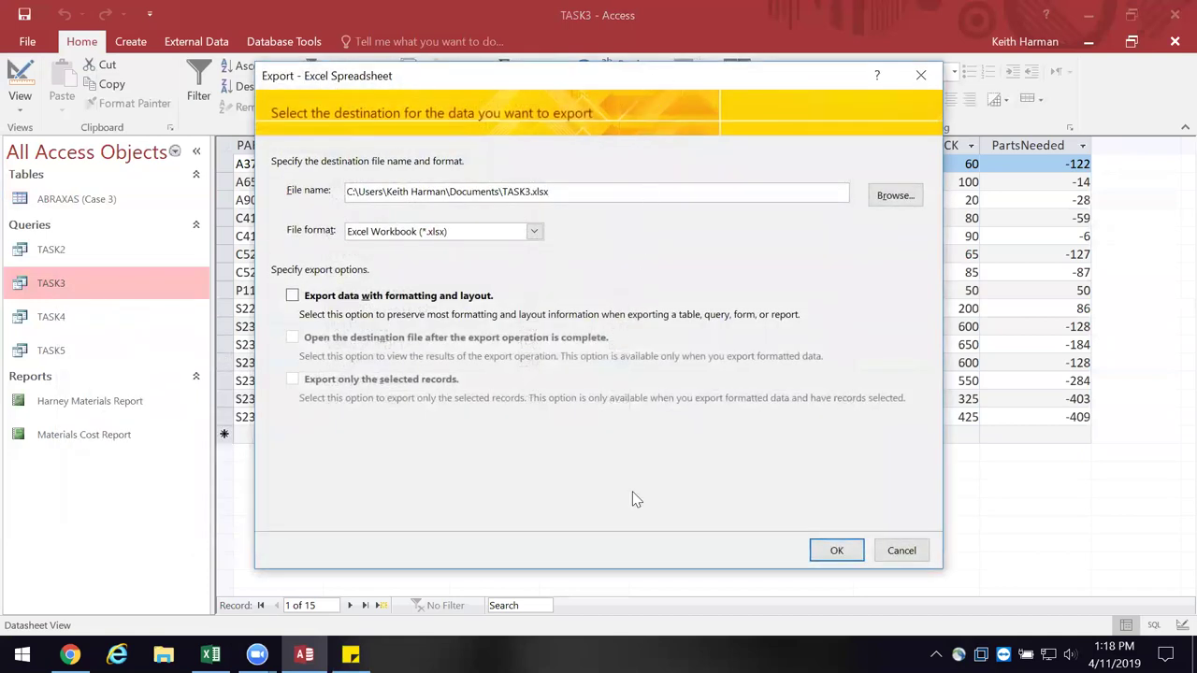
click(898, 199)
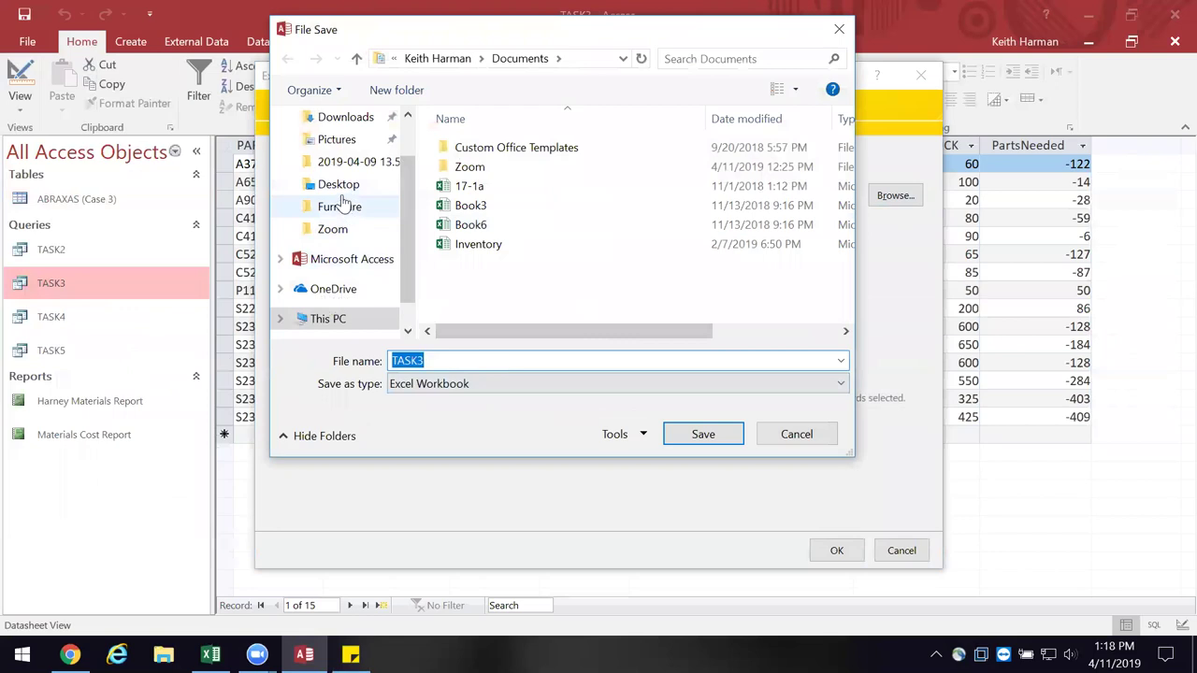
click(342, 192)
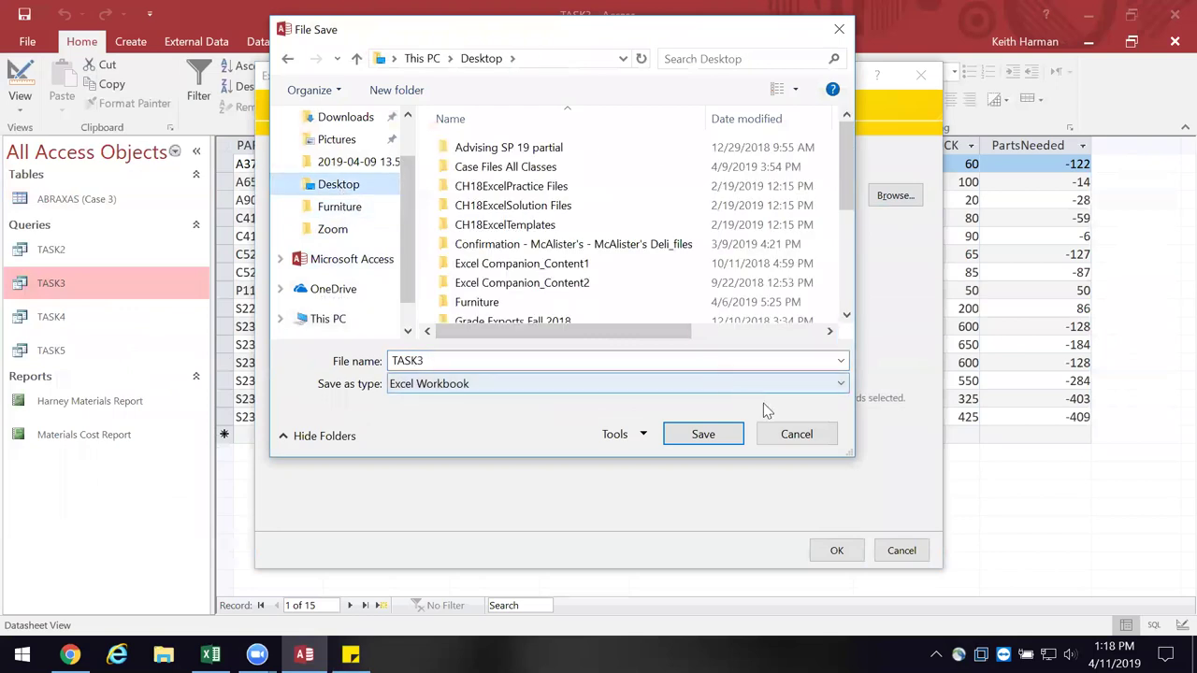
click(720, 434)
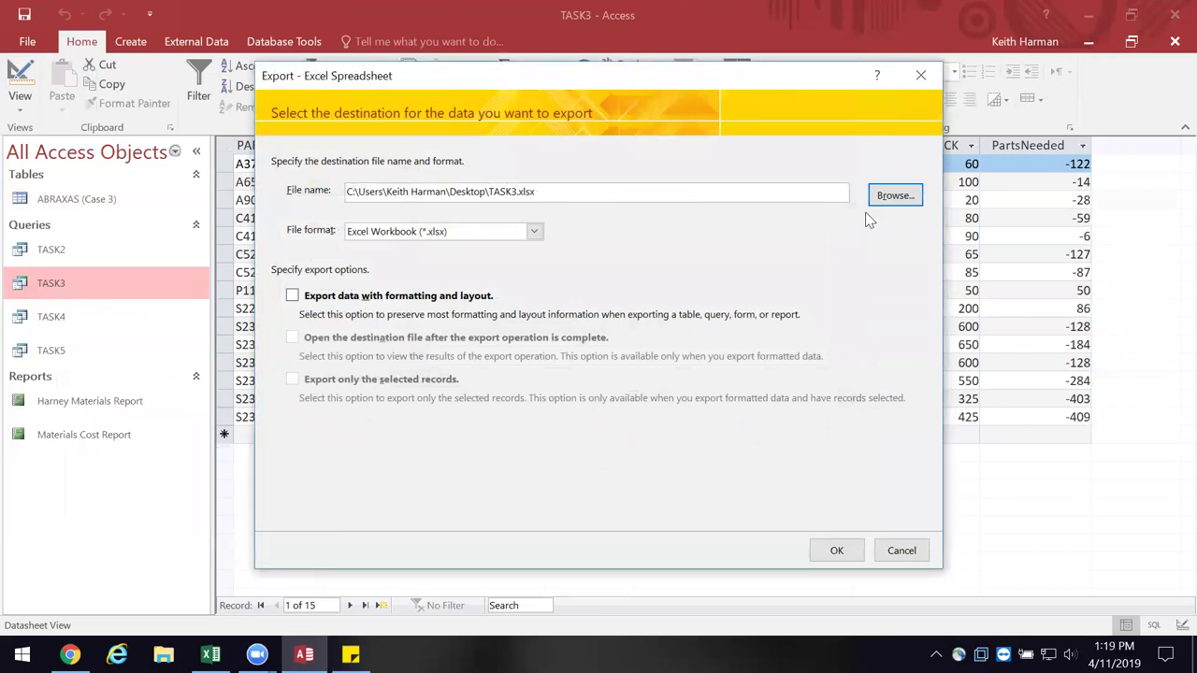
click(889, 196)
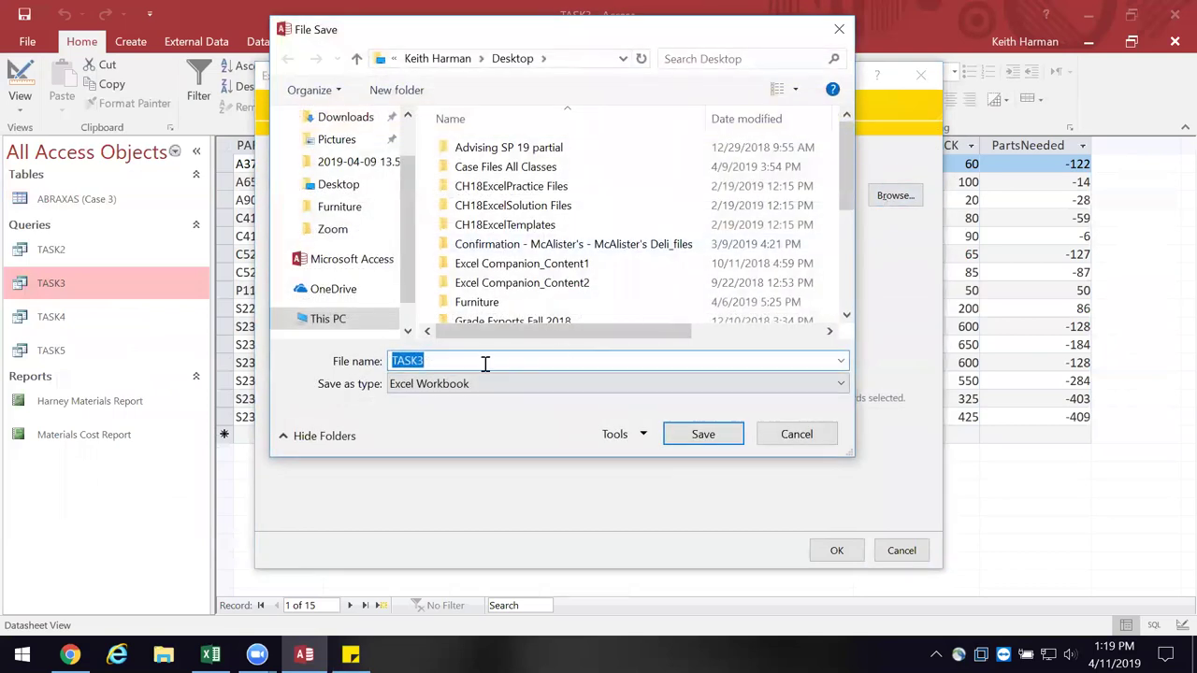
click(342, 186)
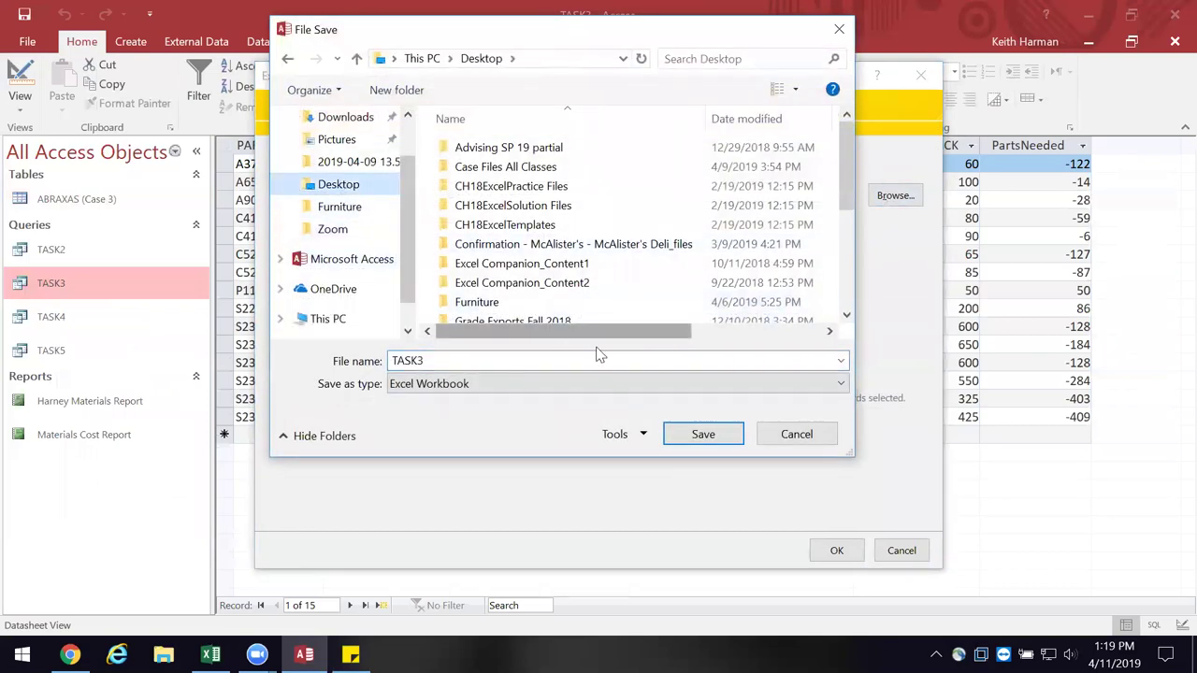
click(702, 436)
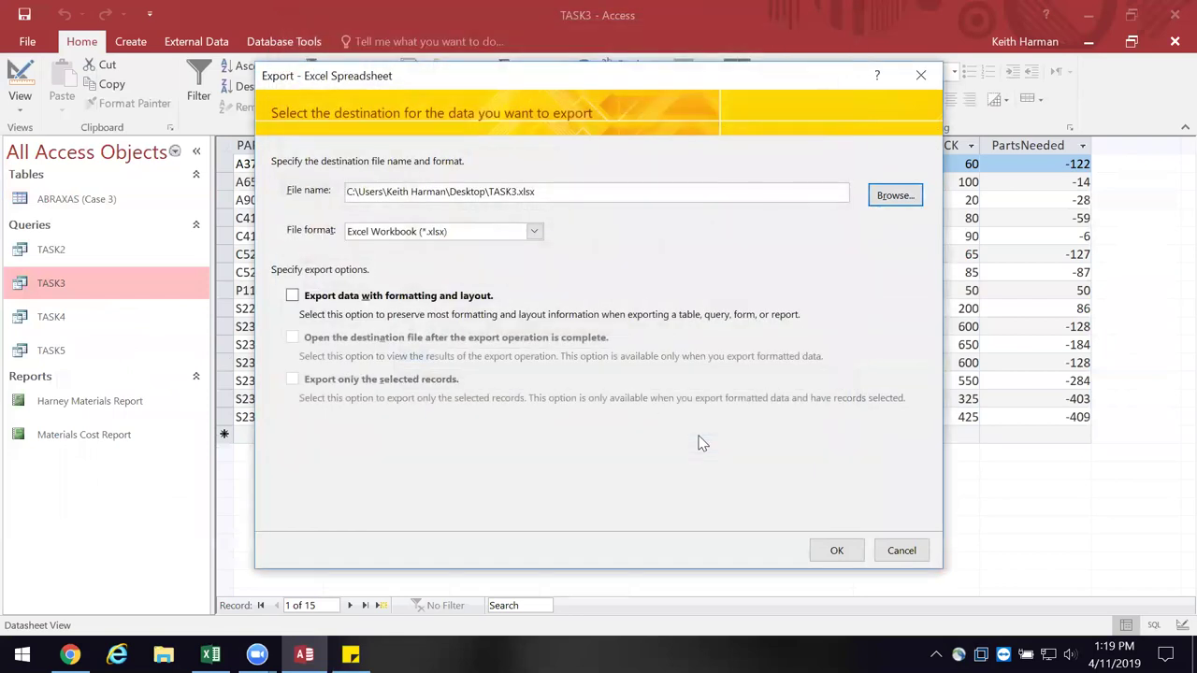
click(921, 75)
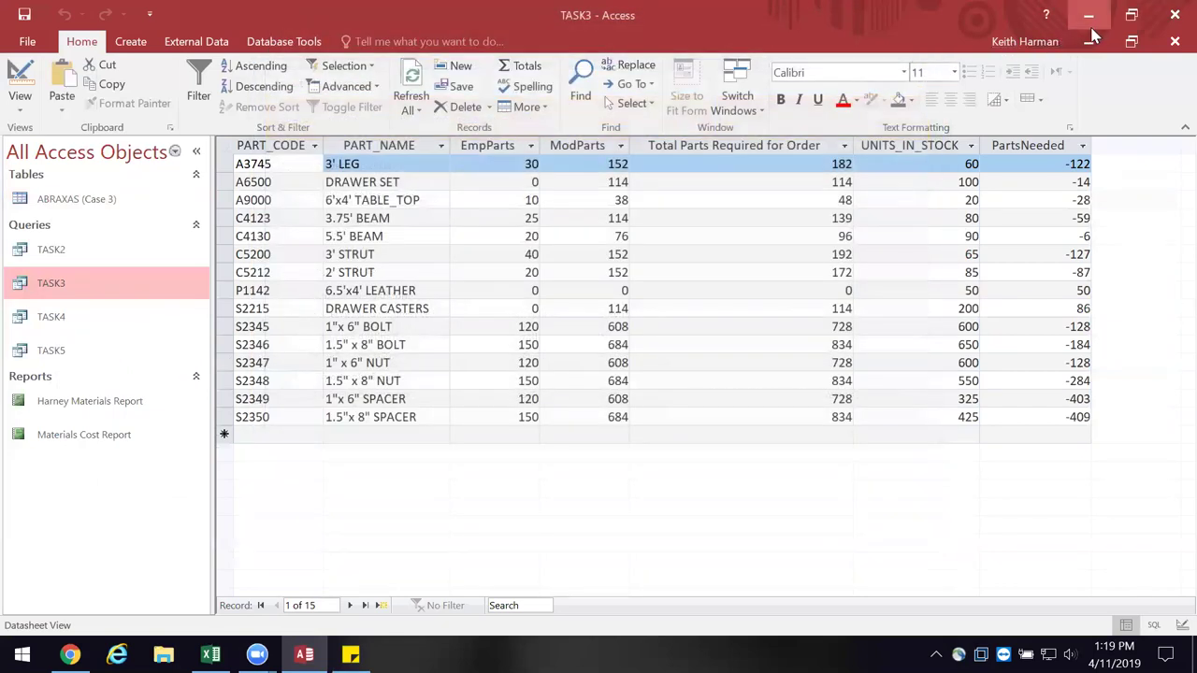
click(1089, 15)
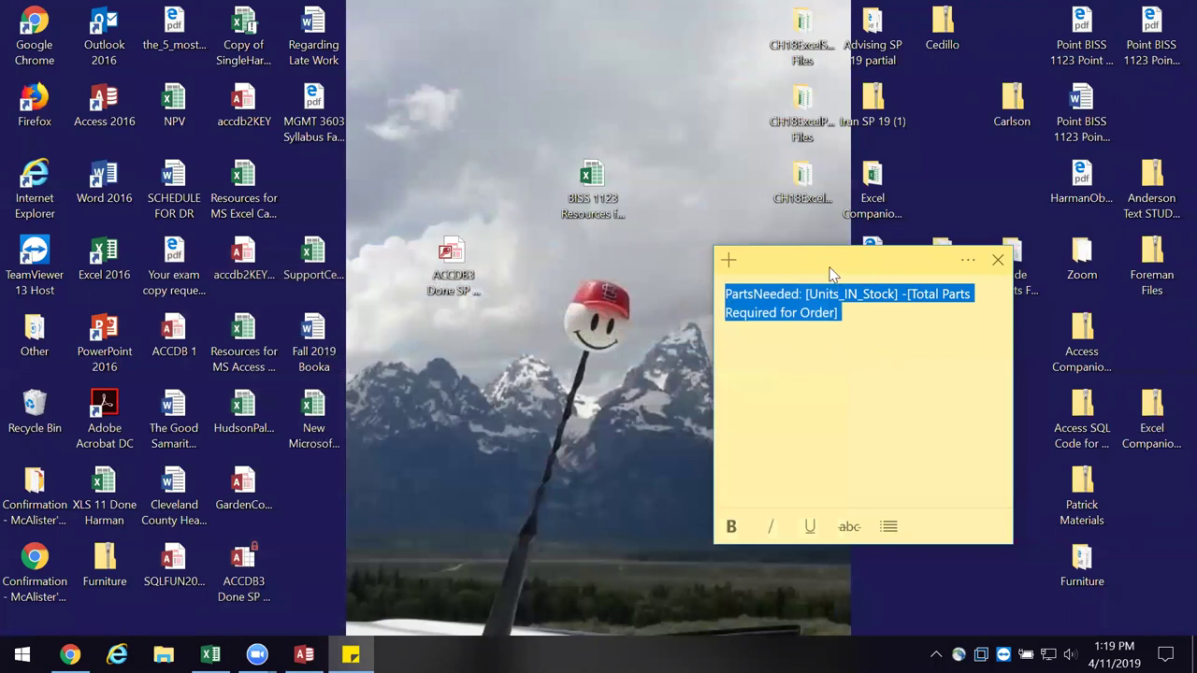
- Move the PartsNeeded formula note to the upper middle of the desktop and return to TASK3 in Access
drag(832, 274, 517, 110)
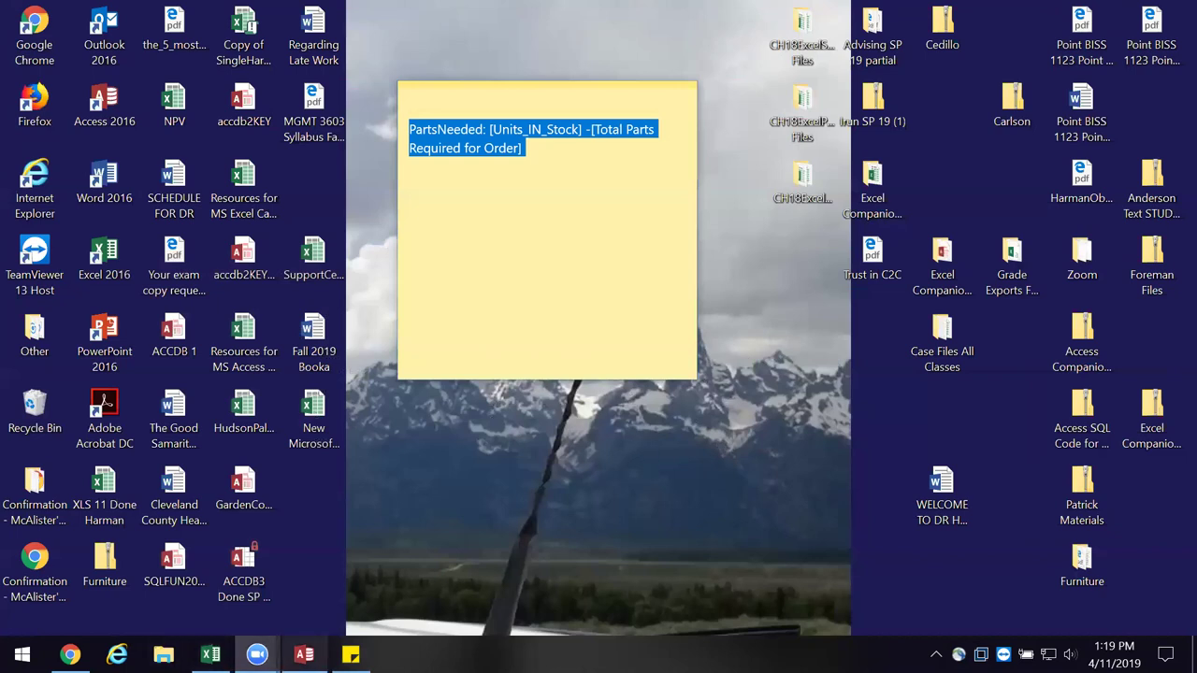
click(304, 655)
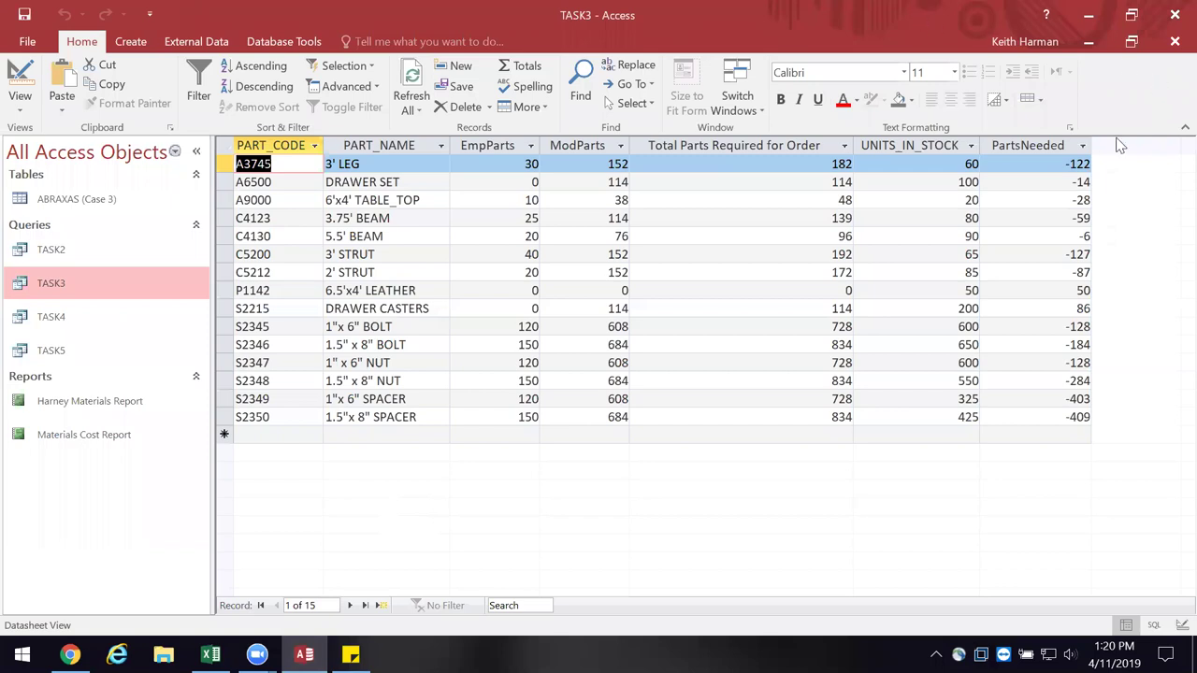
click(1184, 127)
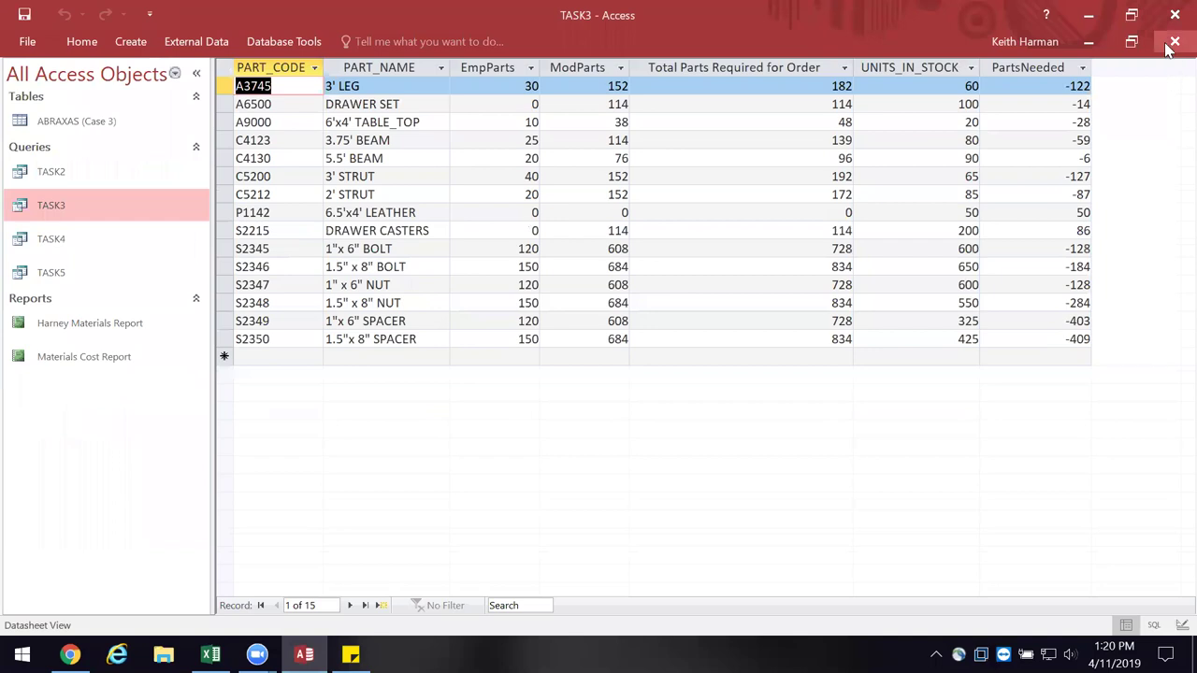
- Export the TASK3 query to Excel as TASK3.xlsx on the Desktop without saving export steps
click(1174, 42)
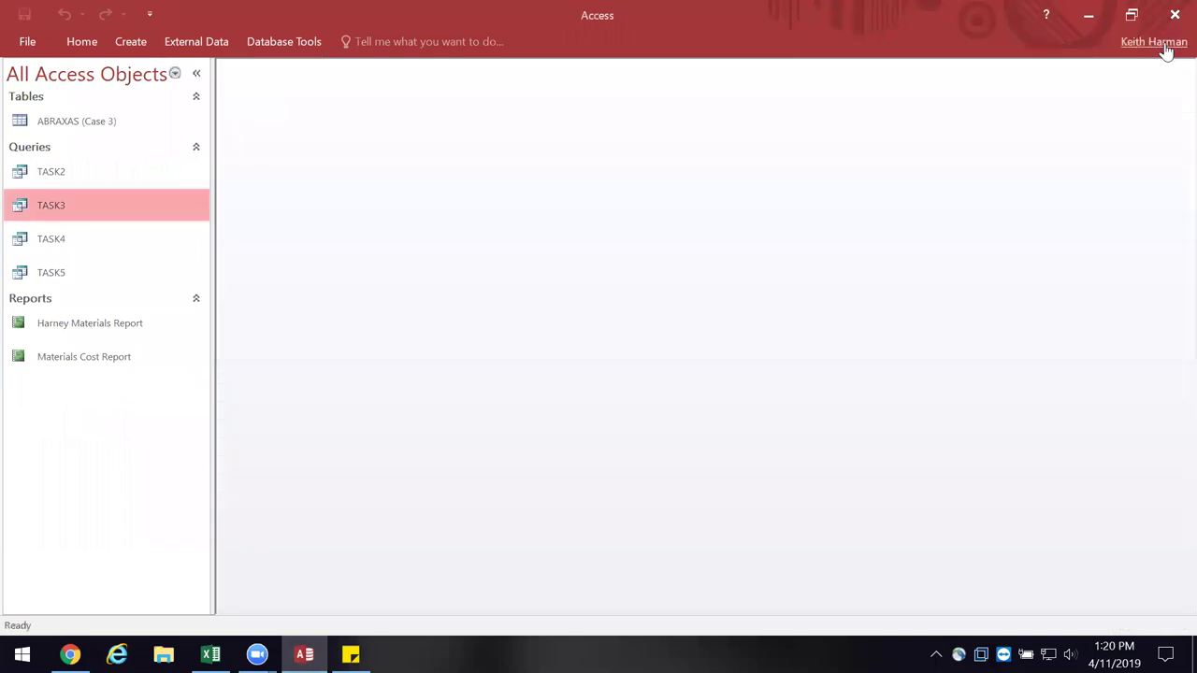
right_click(113, 212)
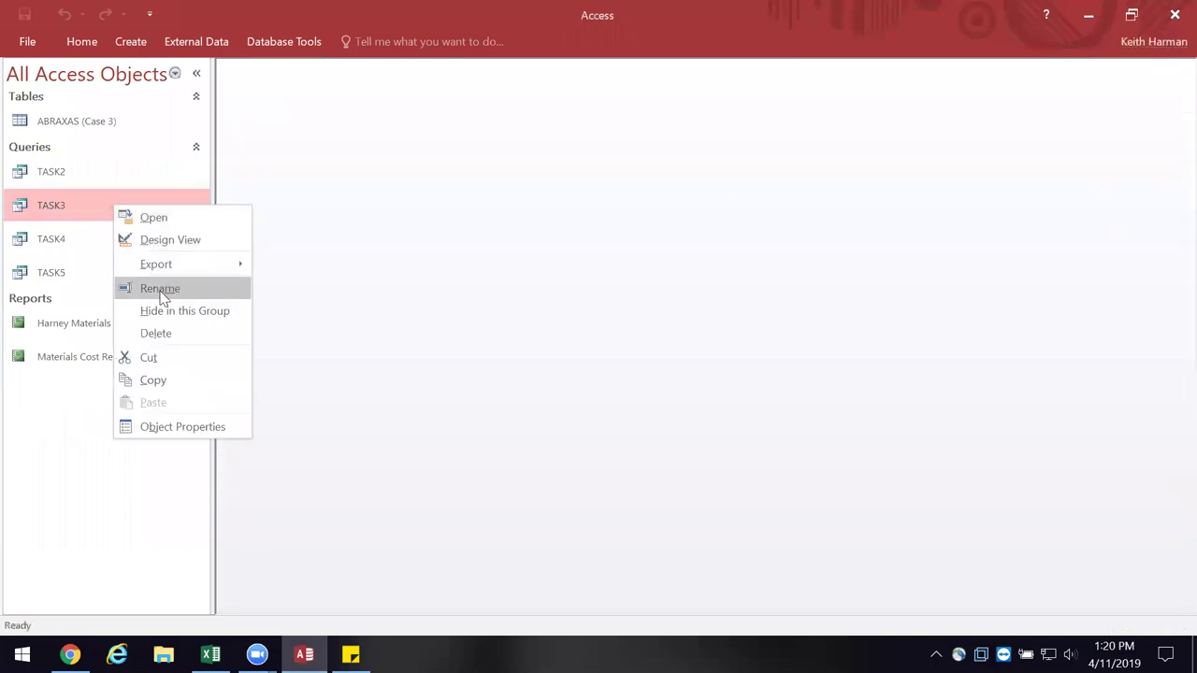
mouse_move(165, 266)
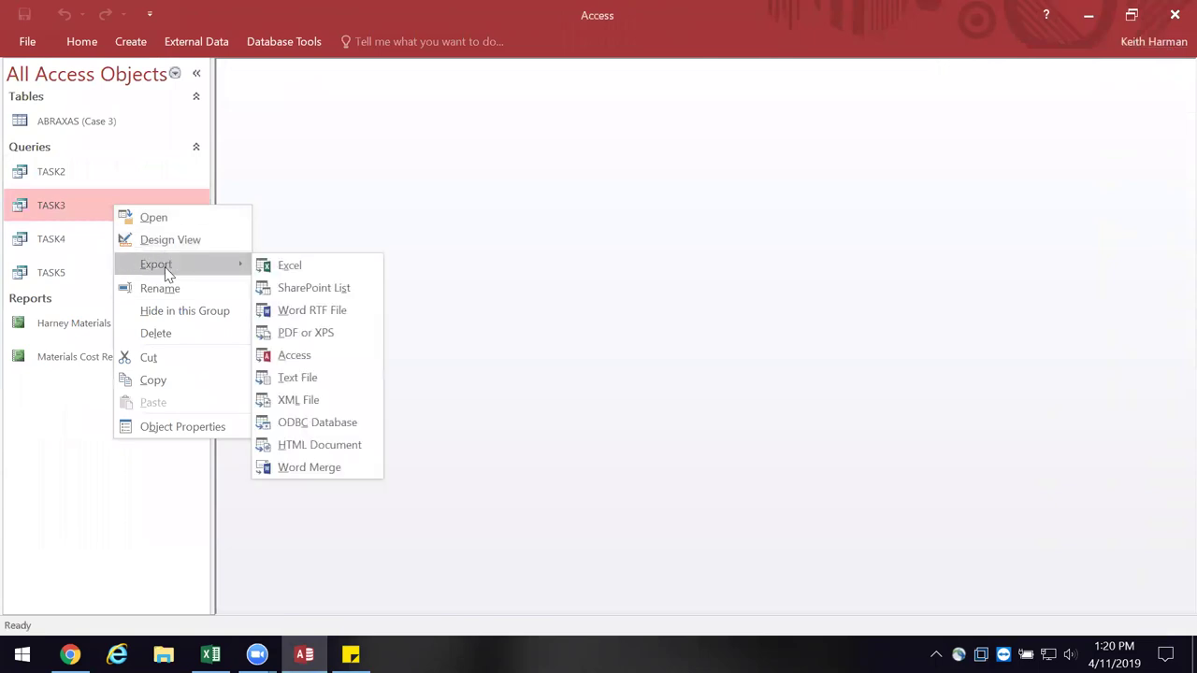
click(288, 267)
click(891, 196)
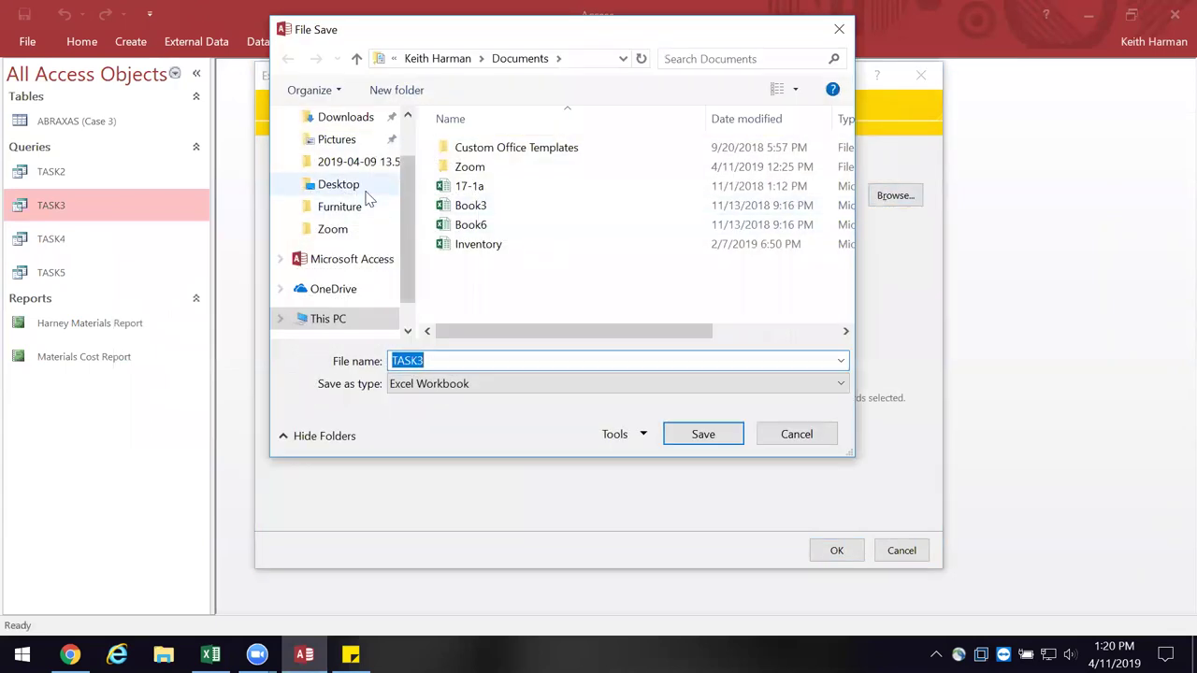
click(340, 188)
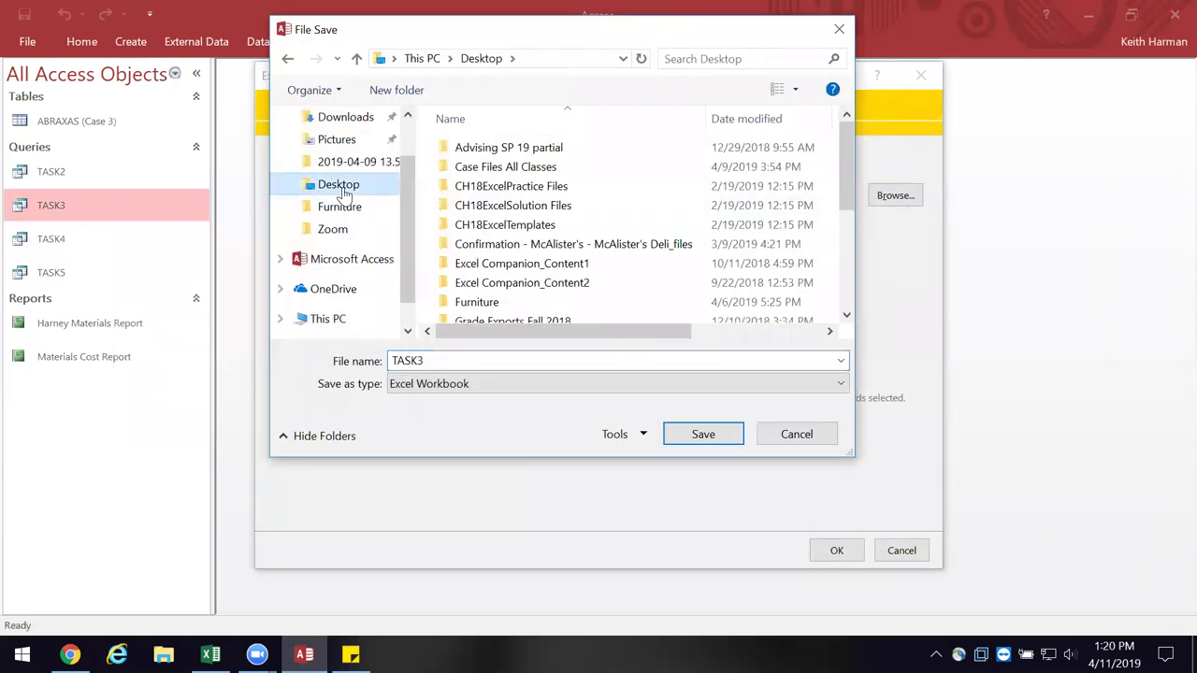
click(688, 439)
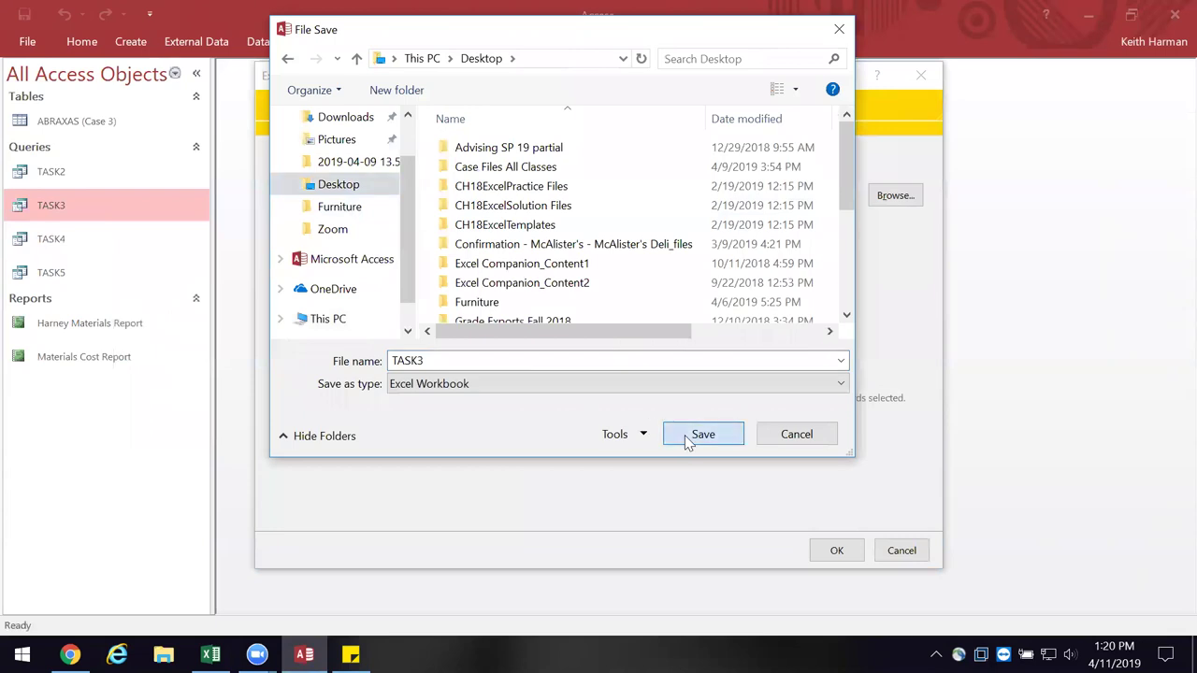
click(703, 434)
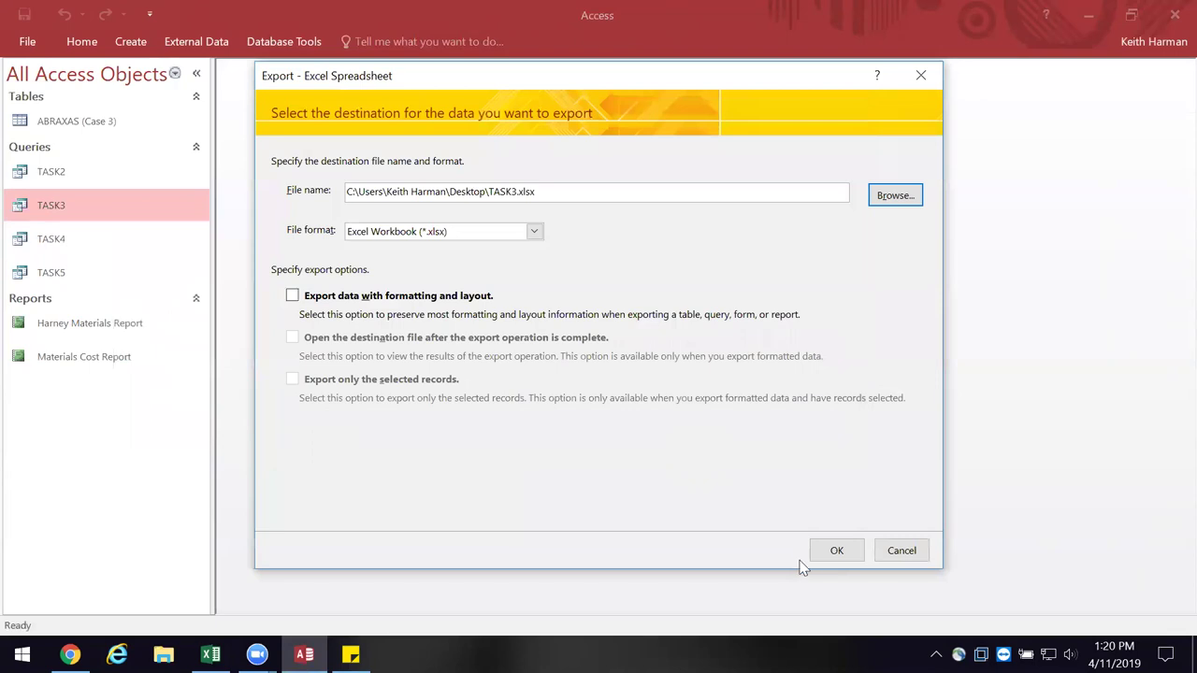
click(835, 551)
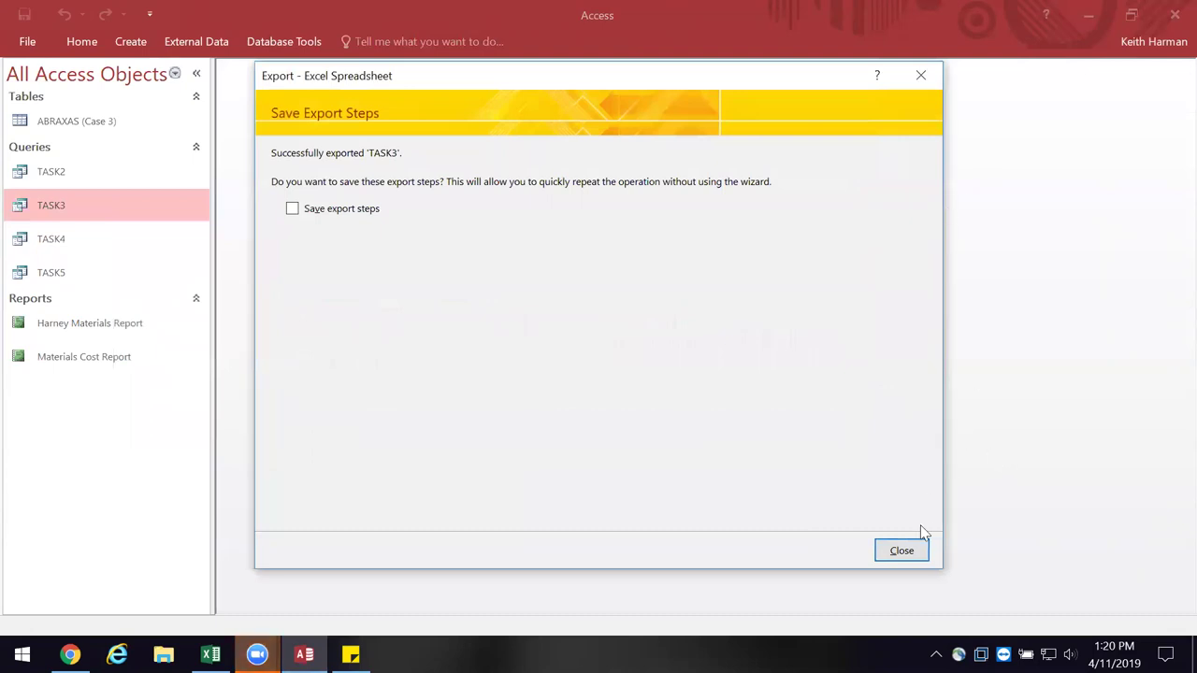
click(906, 556)
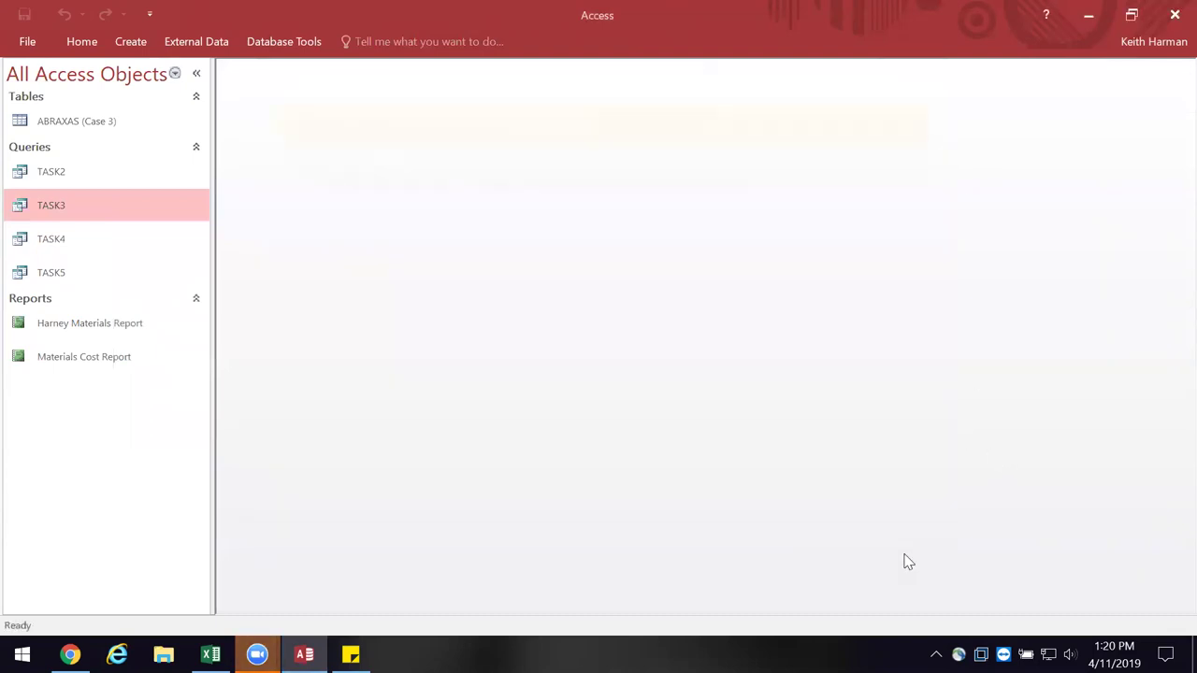
click(1089, 16)
- Clear the text selection in the sticky note and stop editing it
click(621, 295)
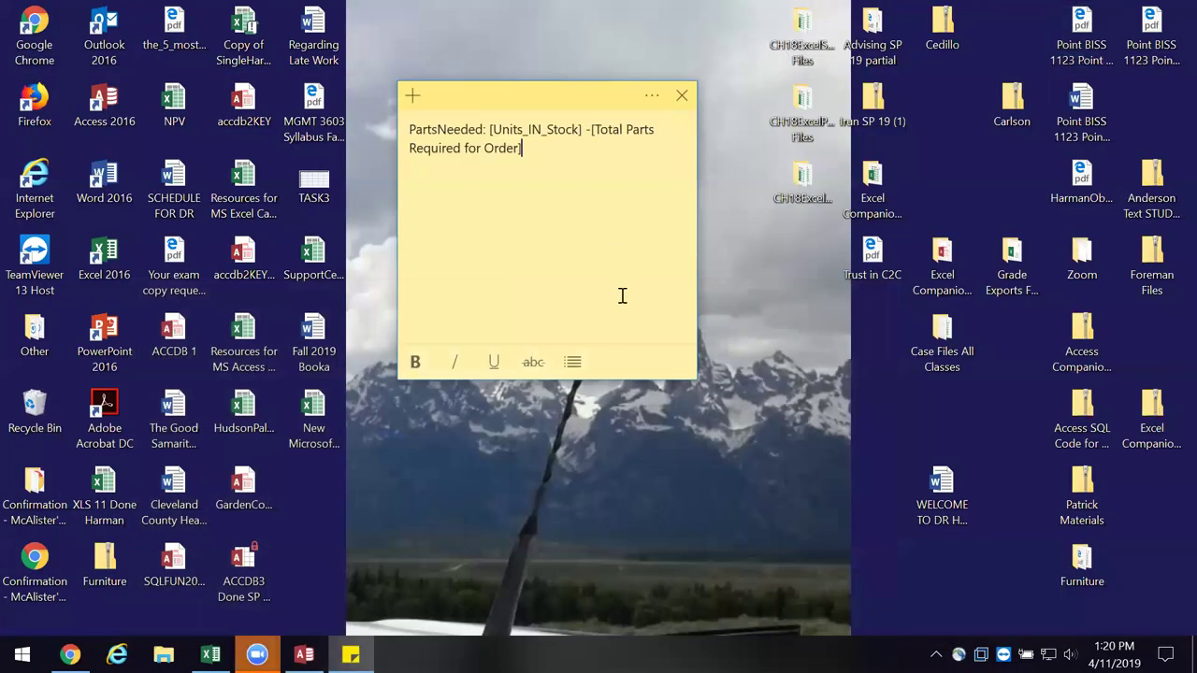
drag(425, 149, 409, 149)
click(749, 154)
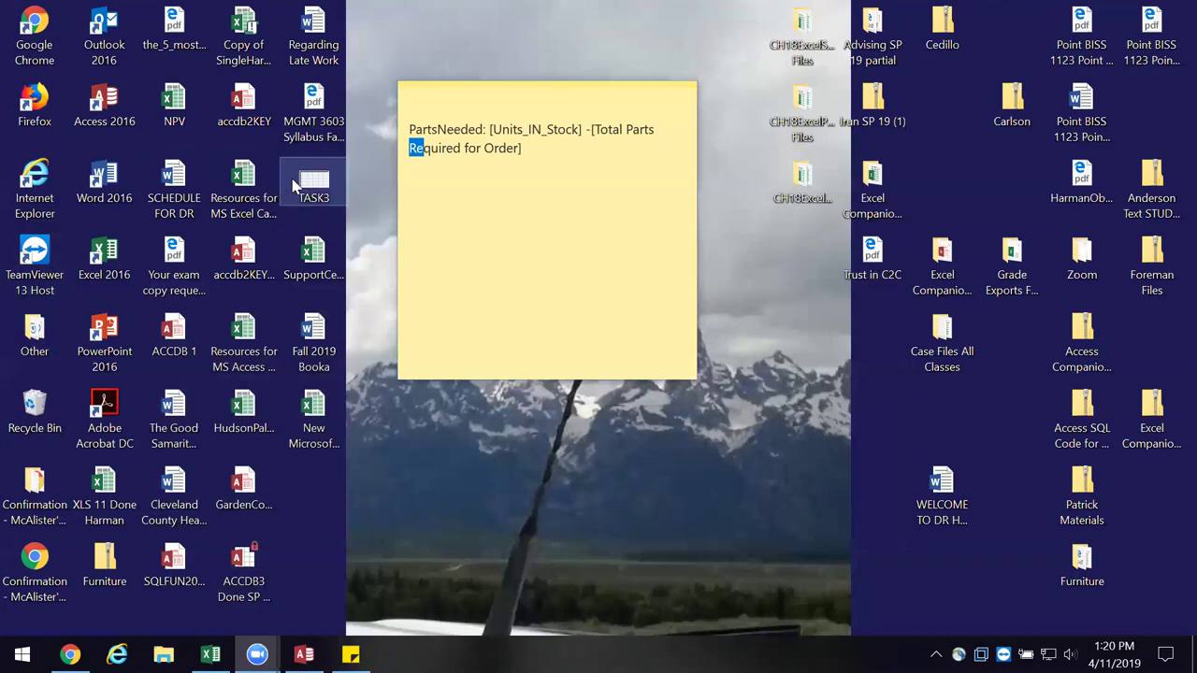
- Open TASK3.xlsx from the desktop, widen column G to fit PartsNeeded, and select G1:G16
drag(316, 187, 739, 348)
right_click(738, 348)
click(798, 191)
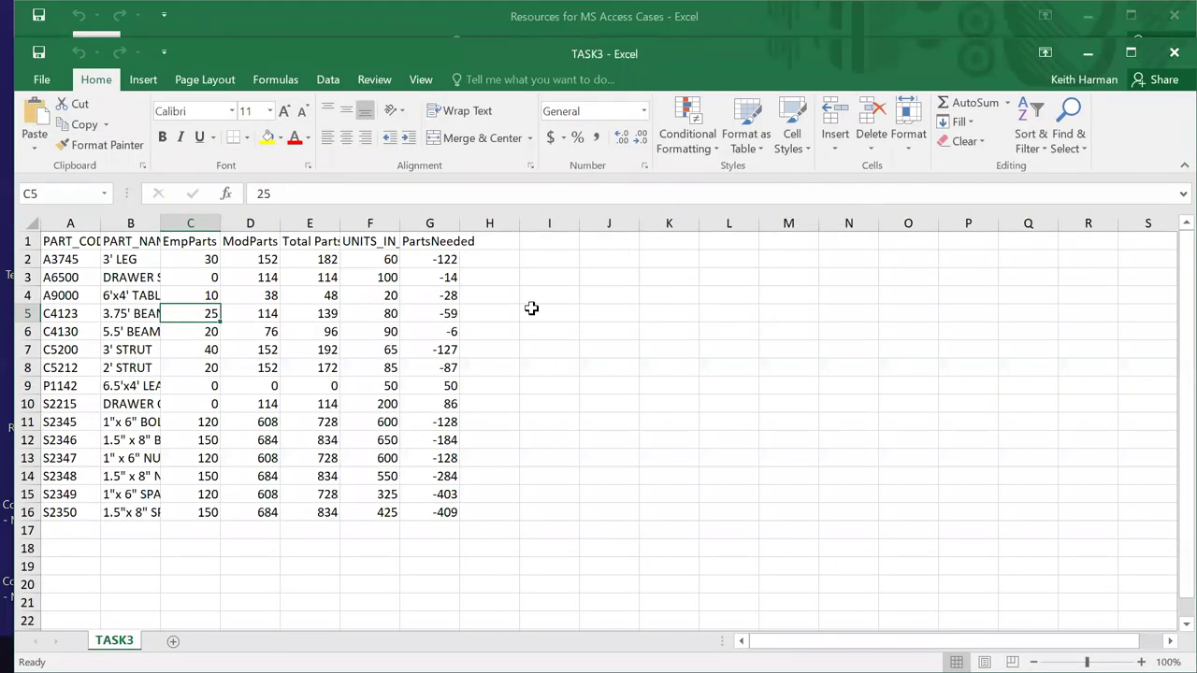
drag(461, 226, 593, 249)
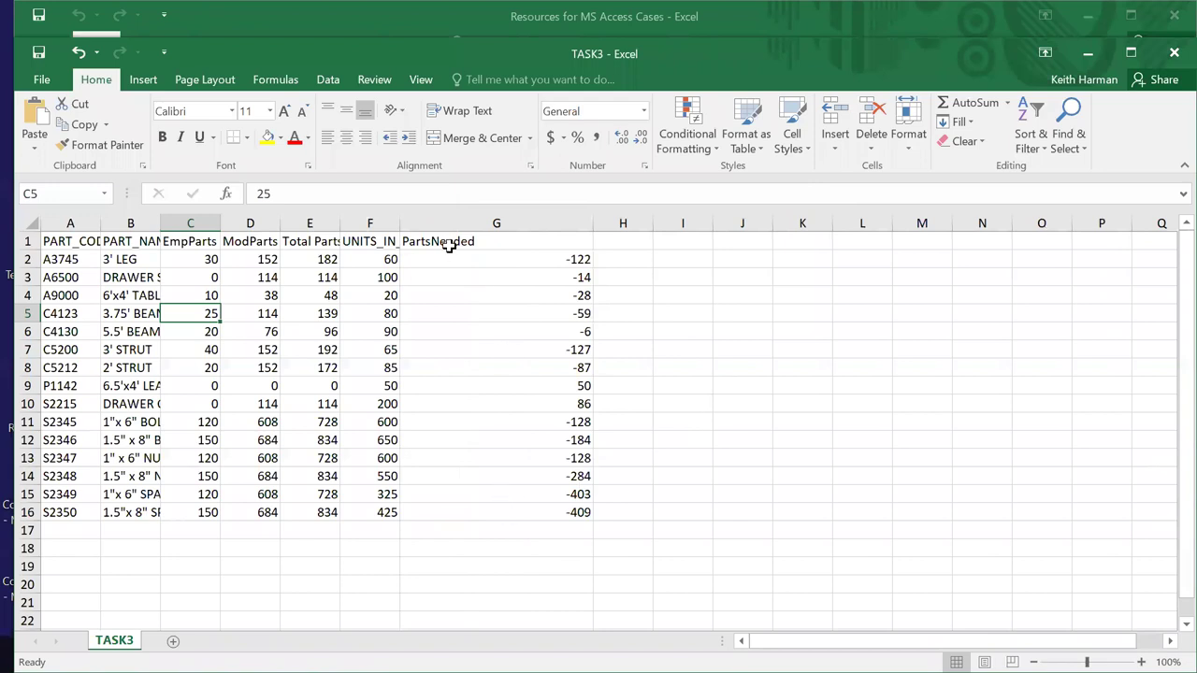
drag(452, 247, 499, 524)
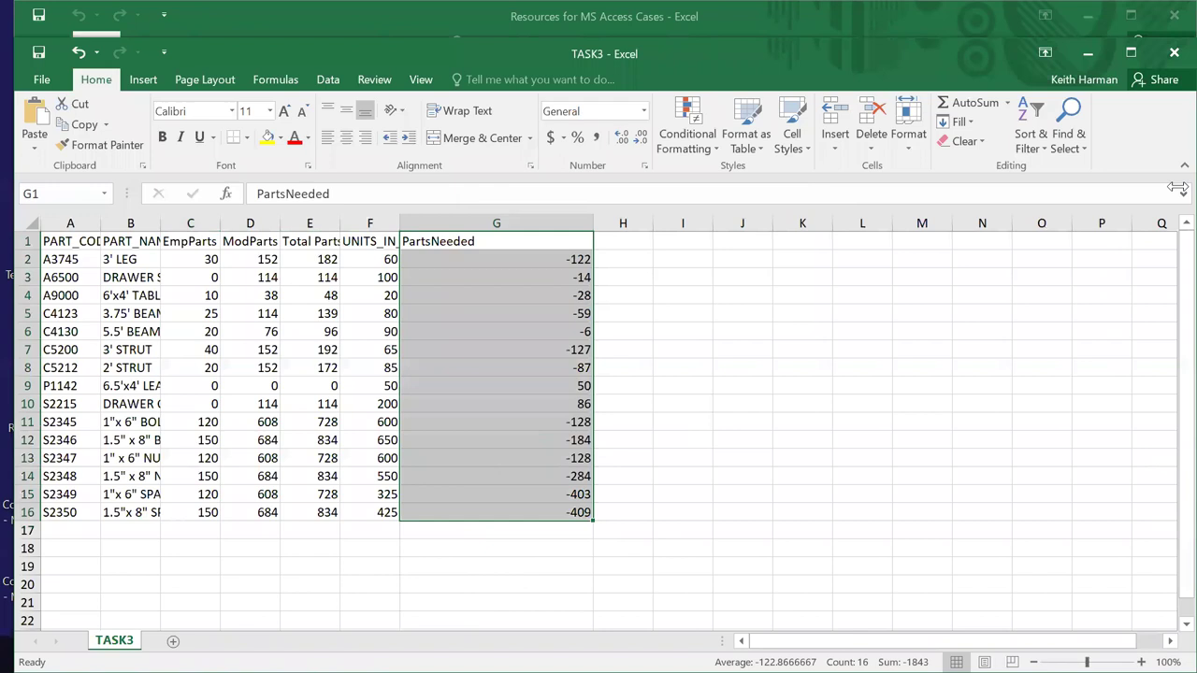
- Apply a Less Than 0 rule with Light Red Fill and Dark Red Text to PartsNeeded, then close the workbook
click(714, 149)
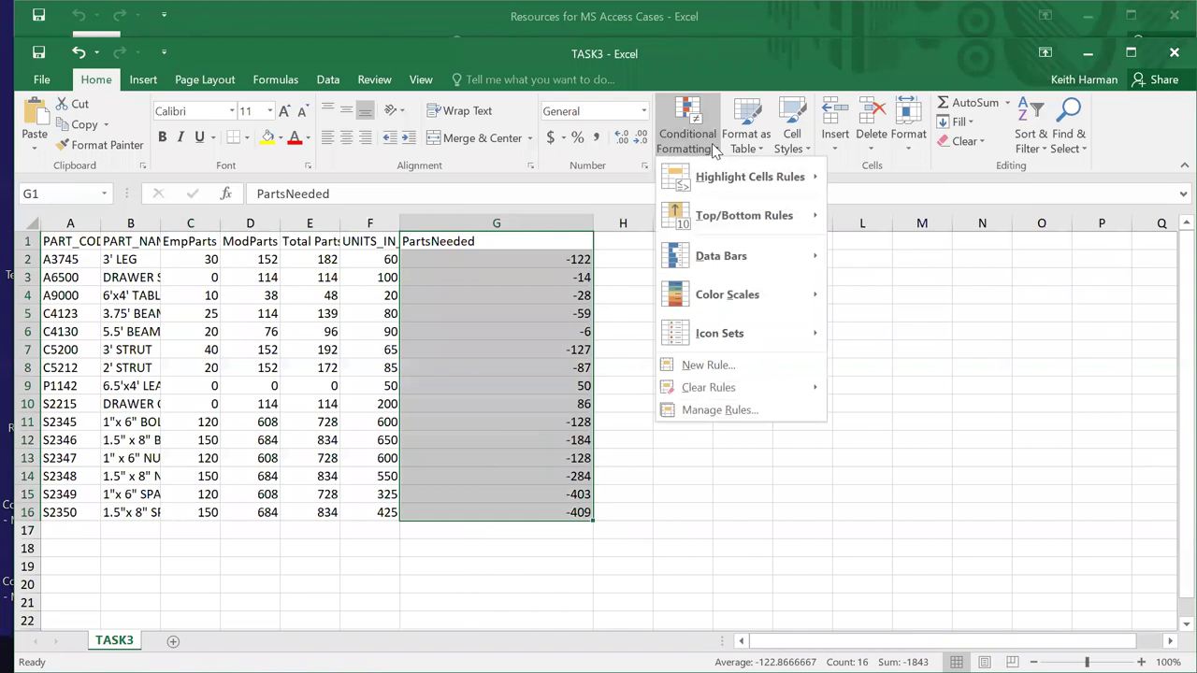
mouse_move(741, 185)
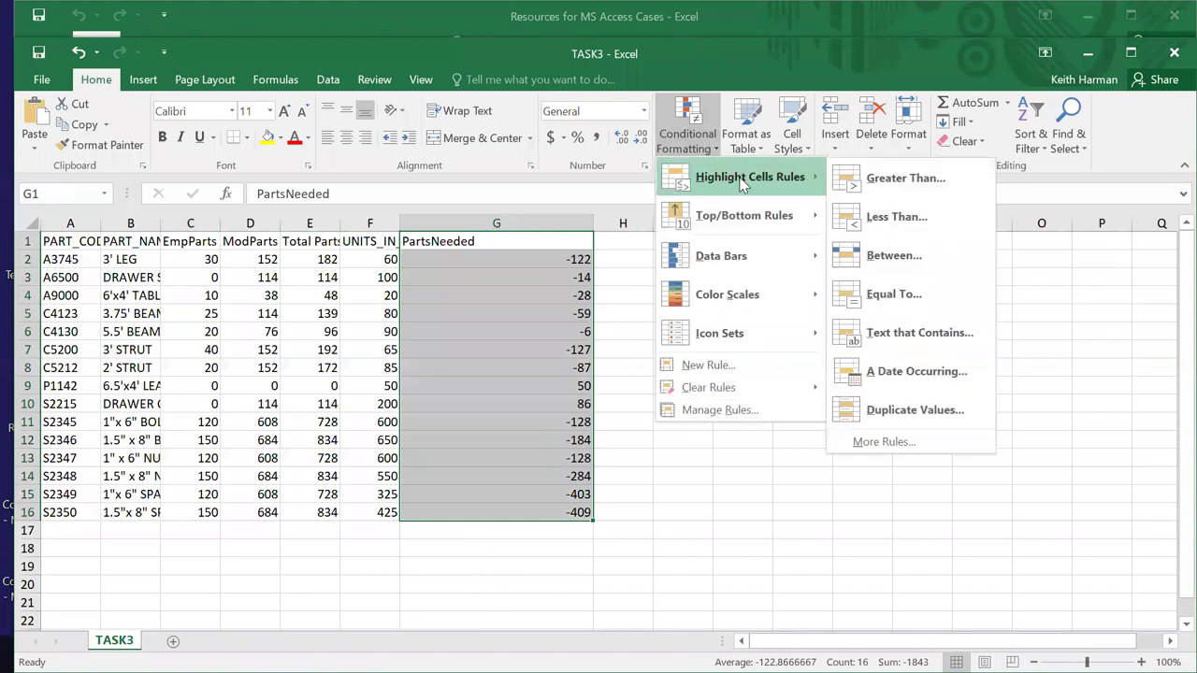
click(882, 217)
key(BackSpace)
text(0)
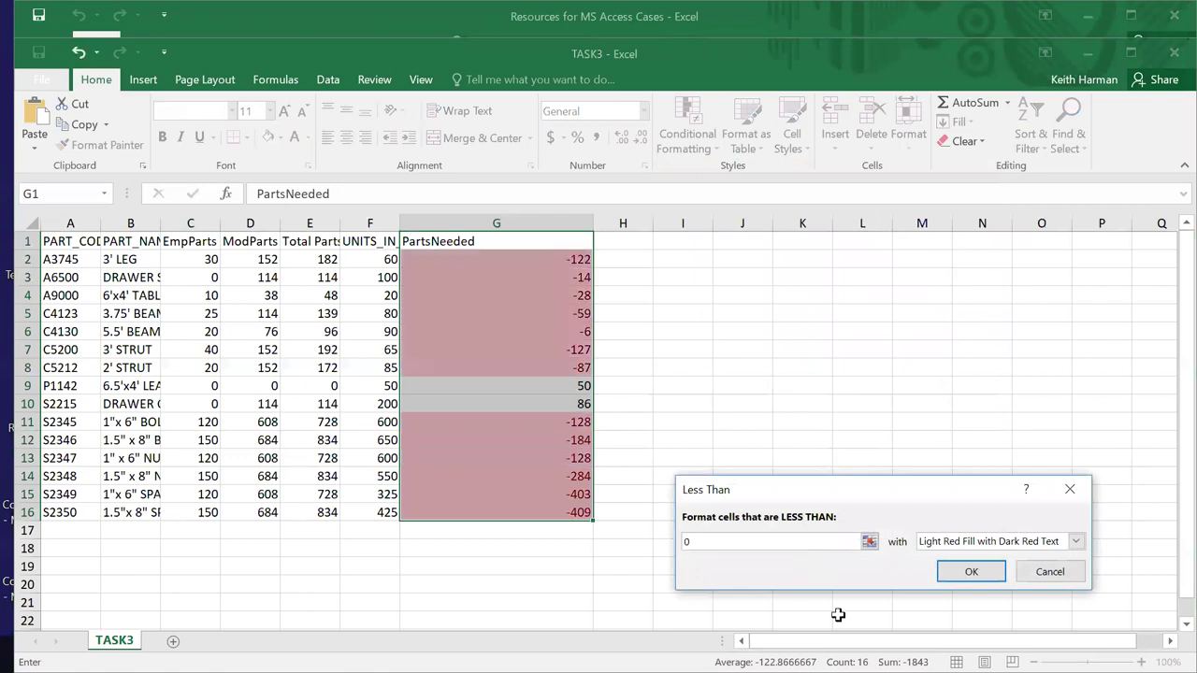
click(963, 571)
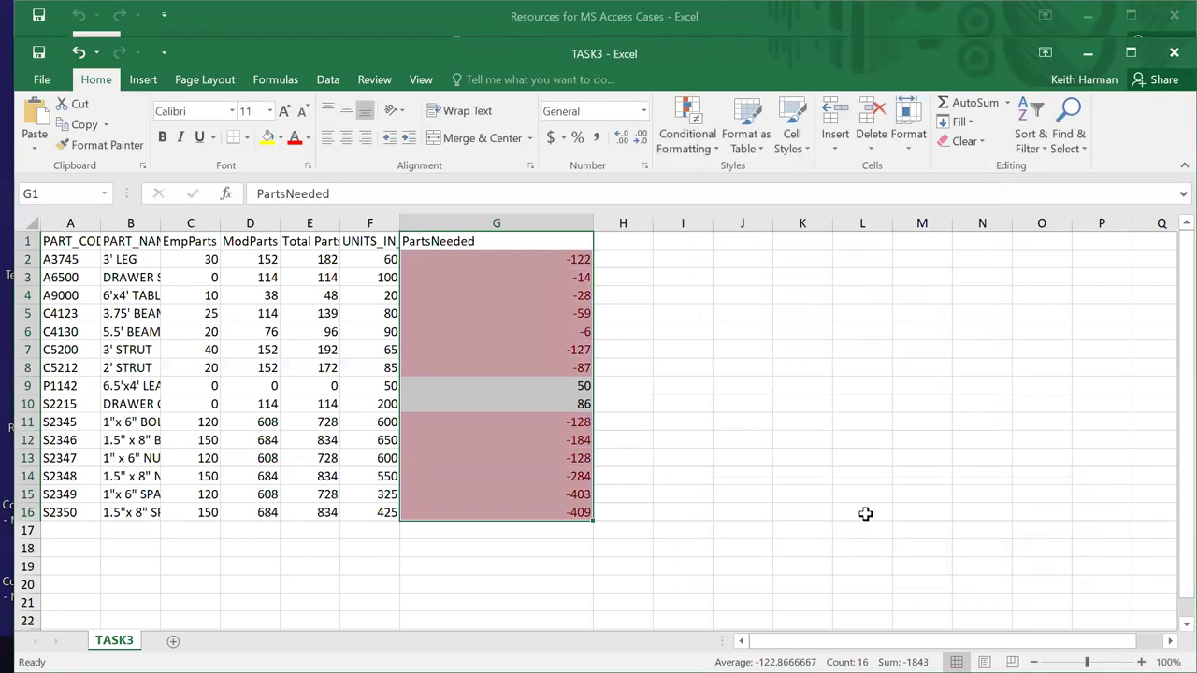
click(865, 512)
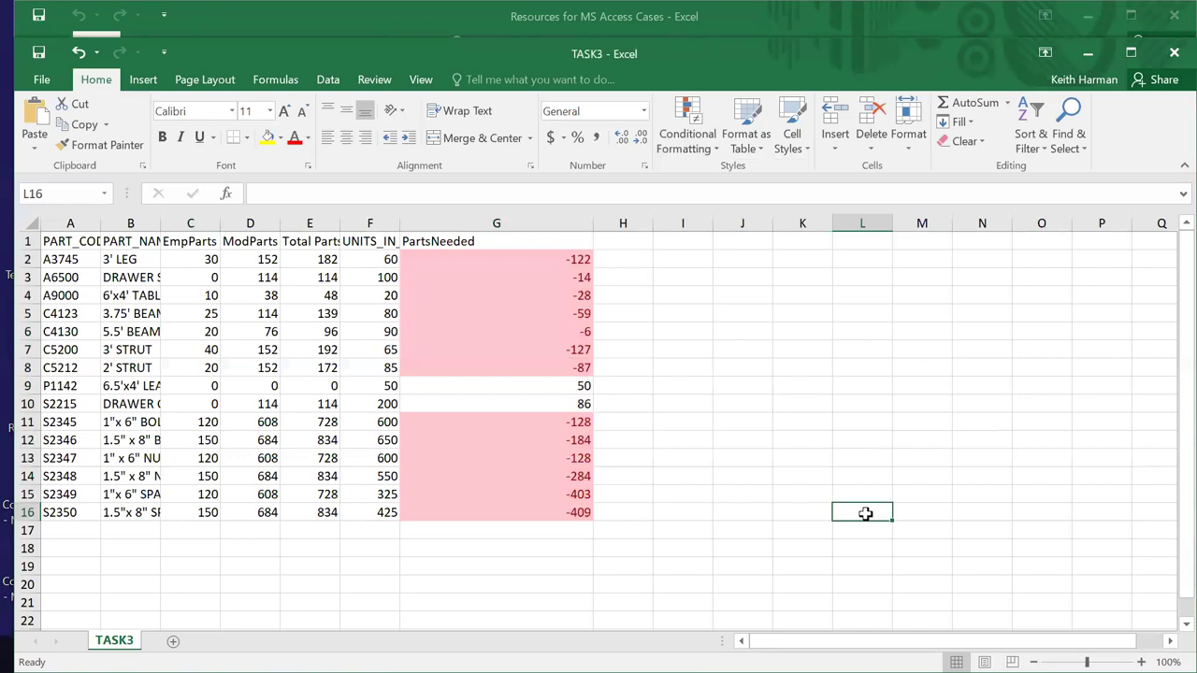
click(1173, 54)
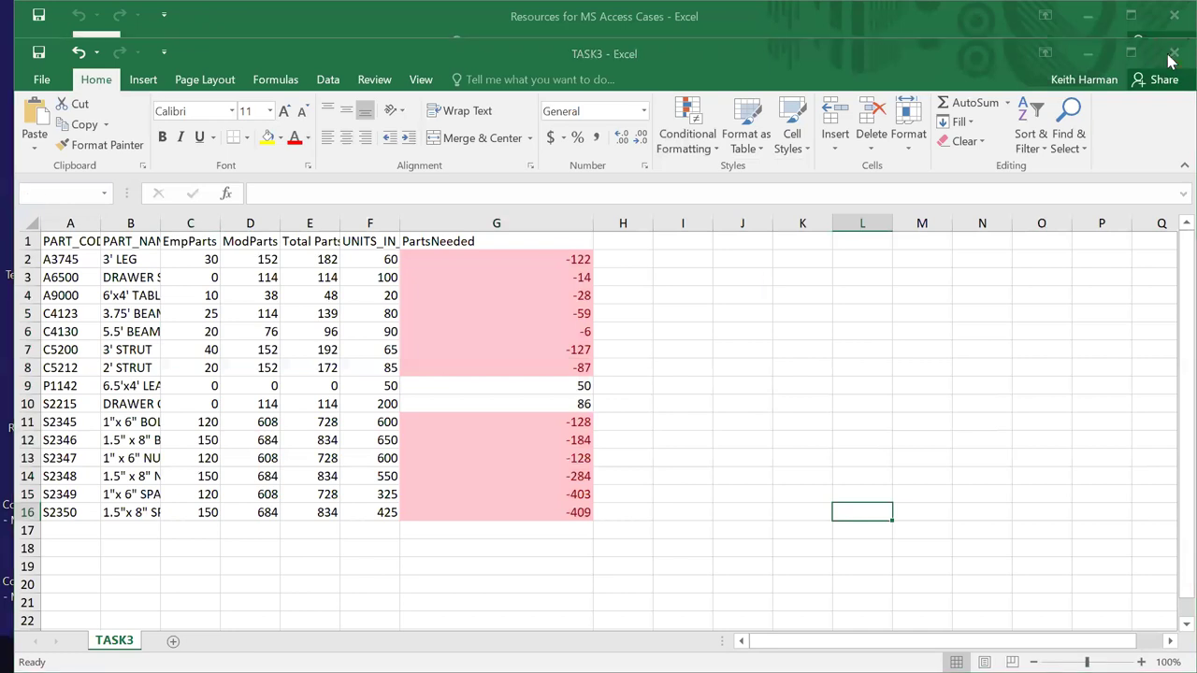
- Save TASK3, minimize Excel, close the sticky note and return to Access
click(499, 348)
click(1096, 16)
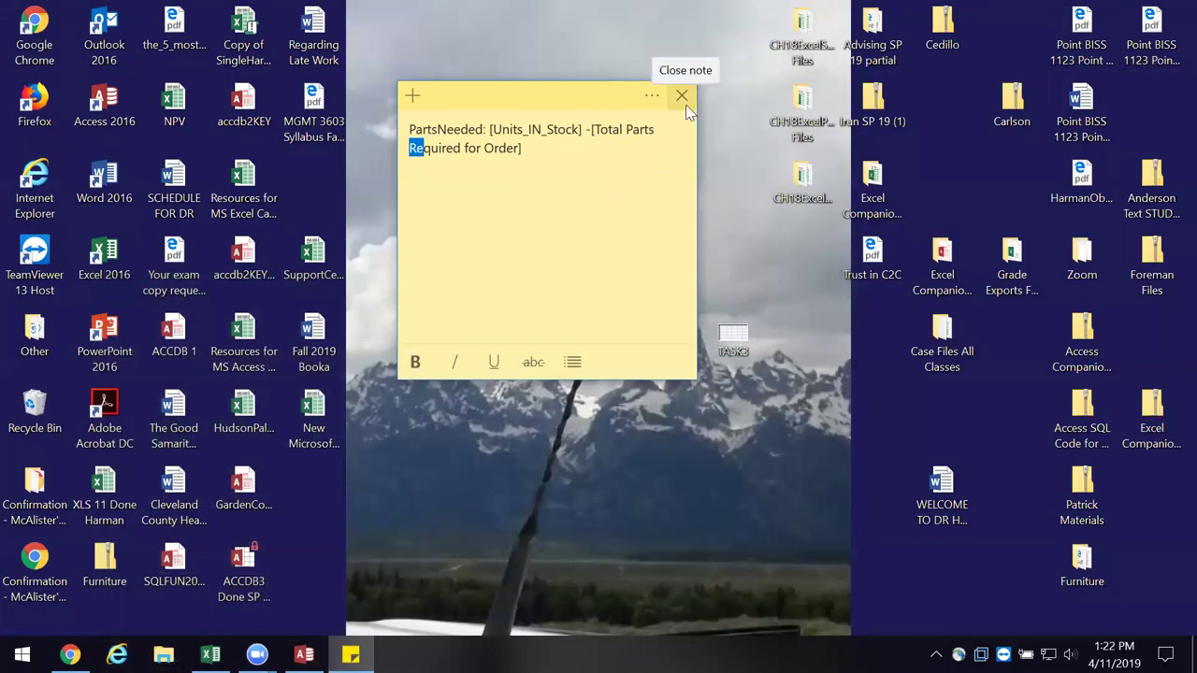
click(681, 98)
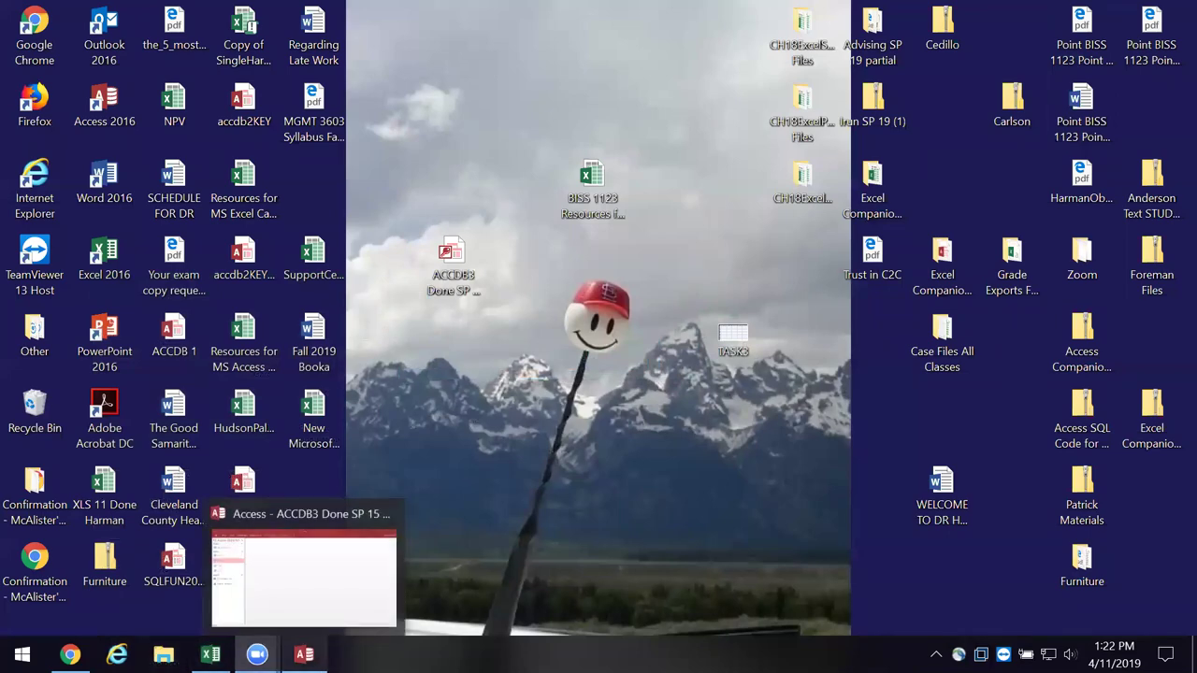
click(300, 571)
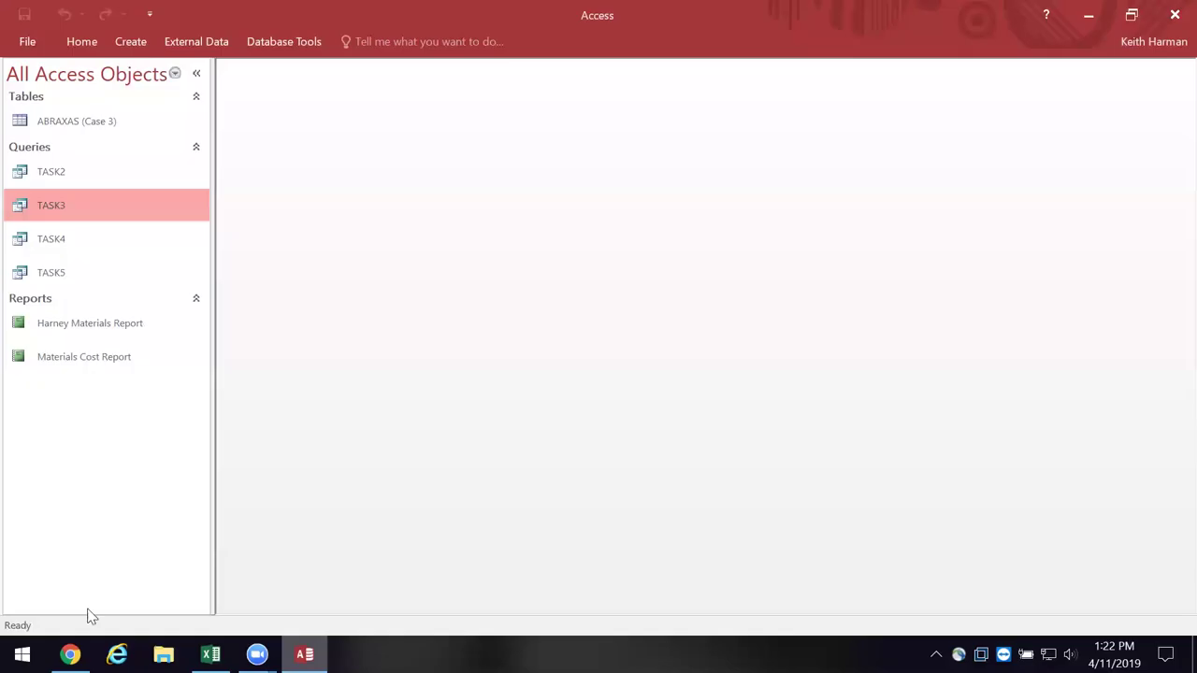
- Open the TASK4 query to list the four parts whose codes start with C
click(61, 236)
right_click(63, 235)
click(93, 247)
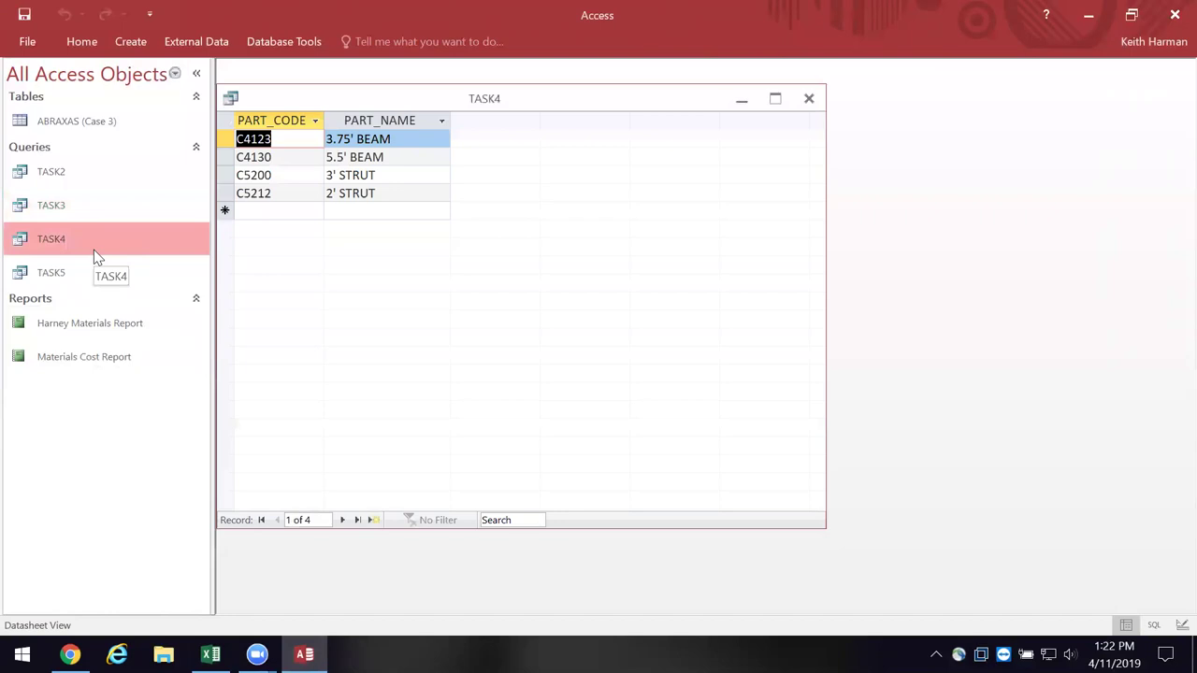
right_click(241, 96)
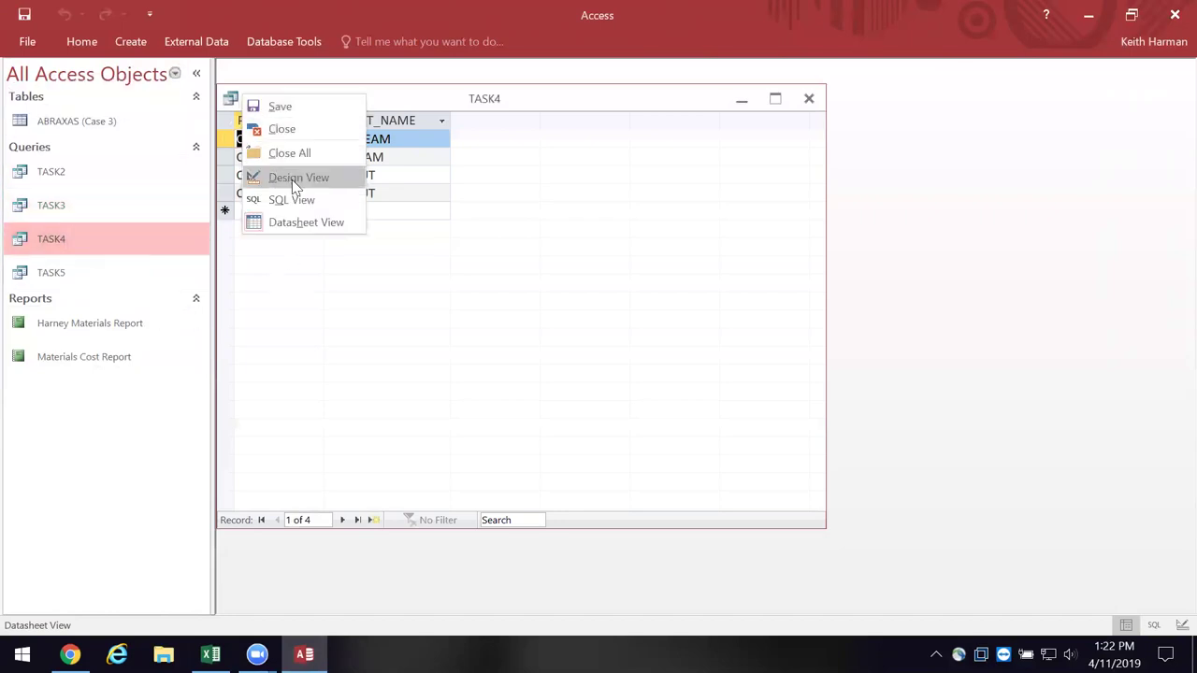
click(295, 182)
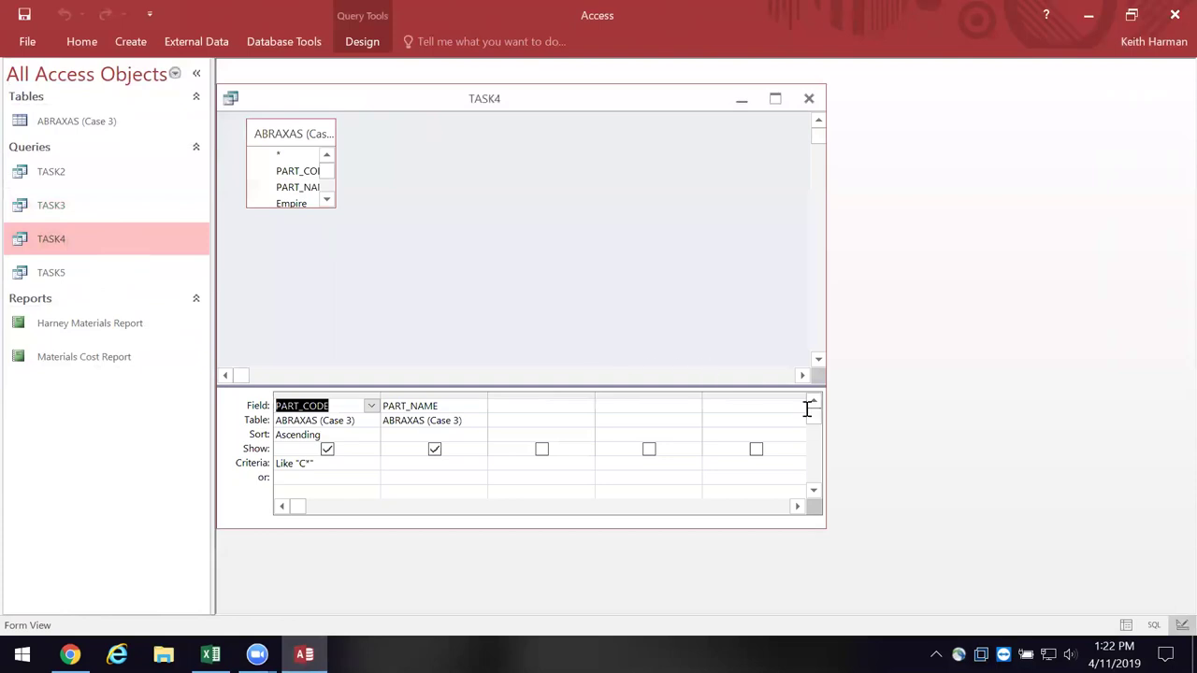
click(326, 199)
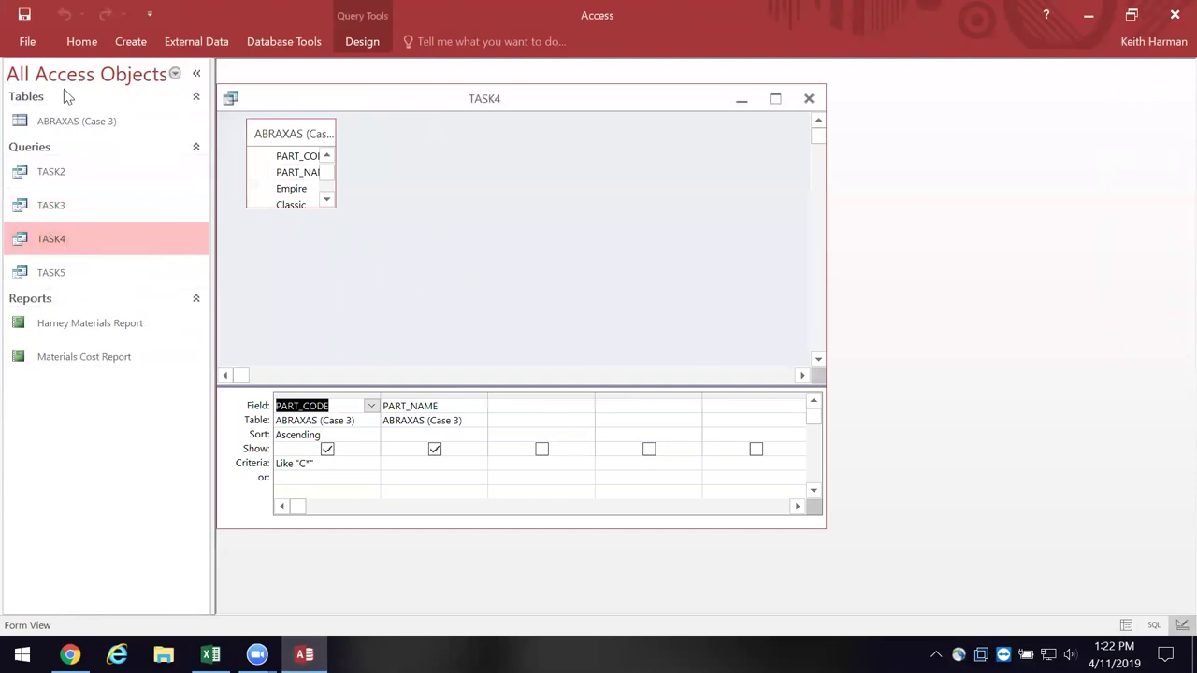
right_click(251, 97)
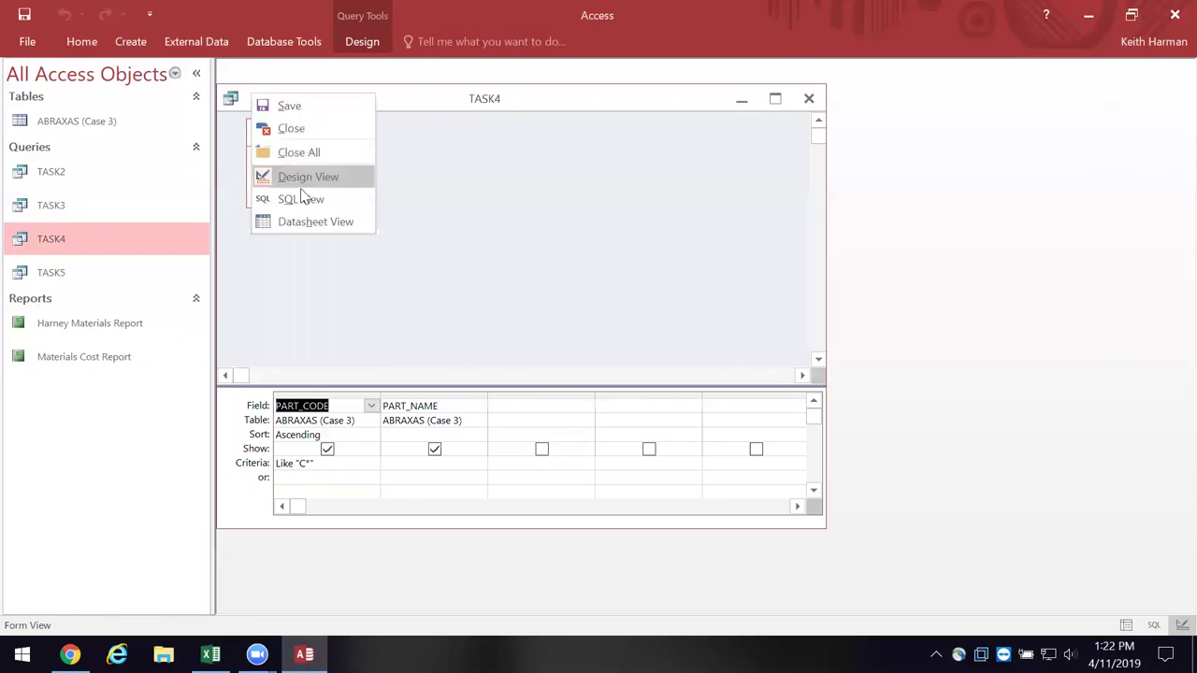
click(308, 221)
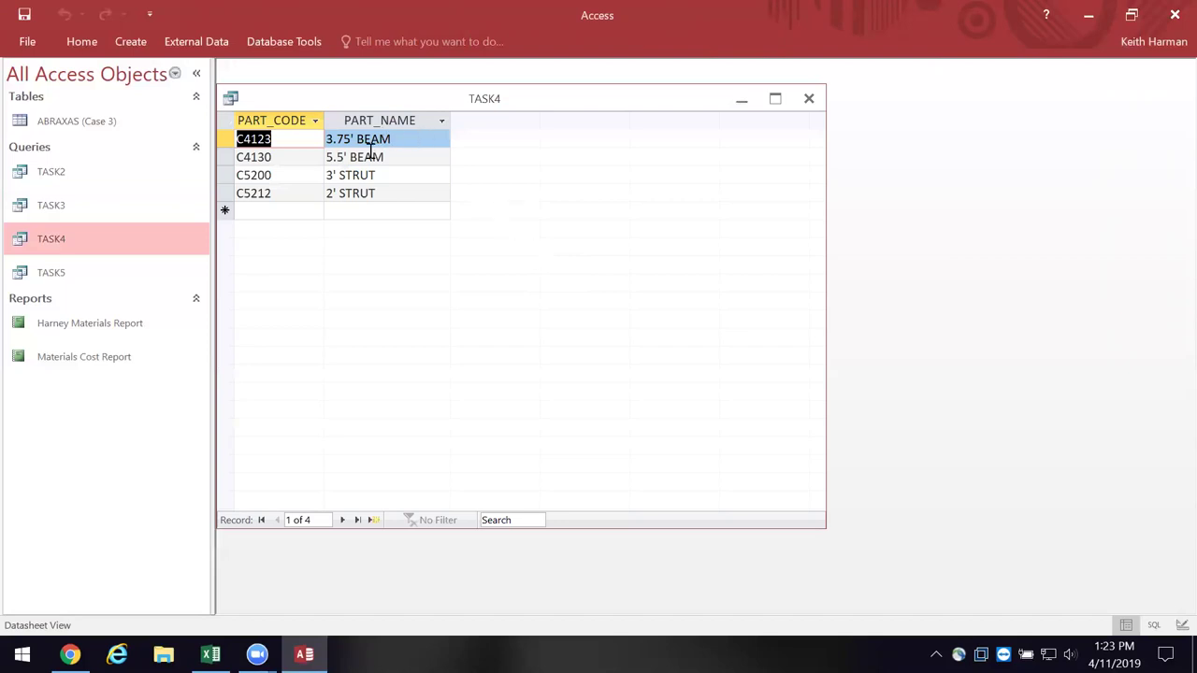
right_click(368, 98)
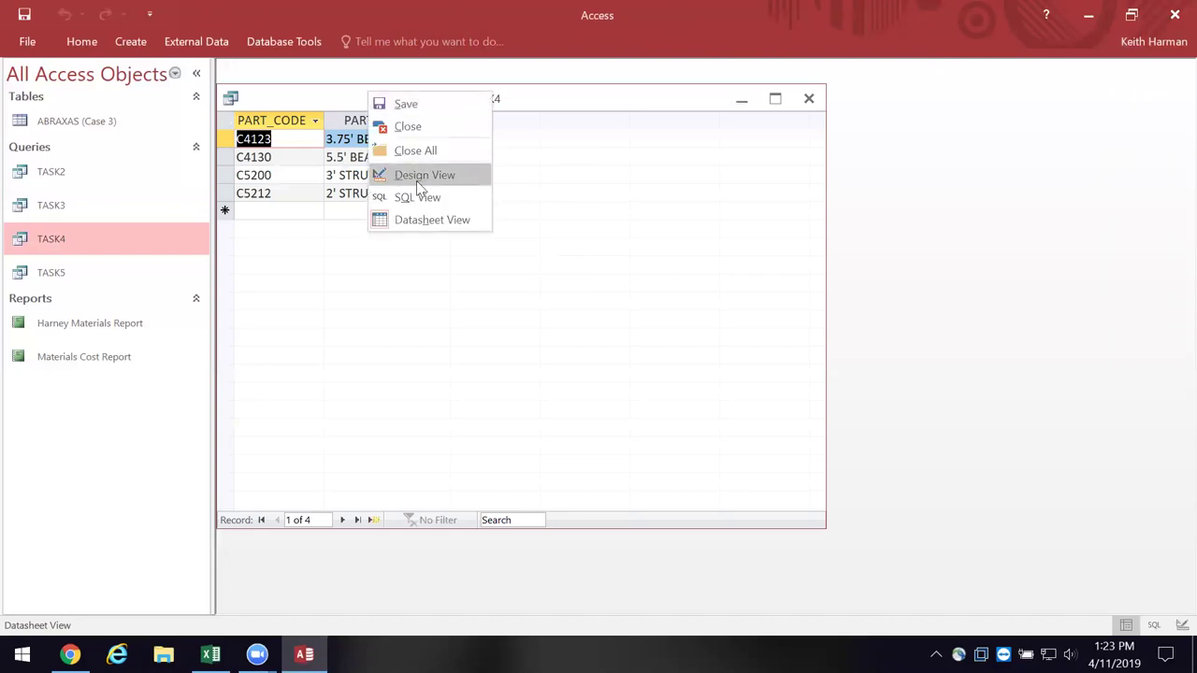
- Show the TASK4 query in Design View and inspect its design grid
click(420, 184)
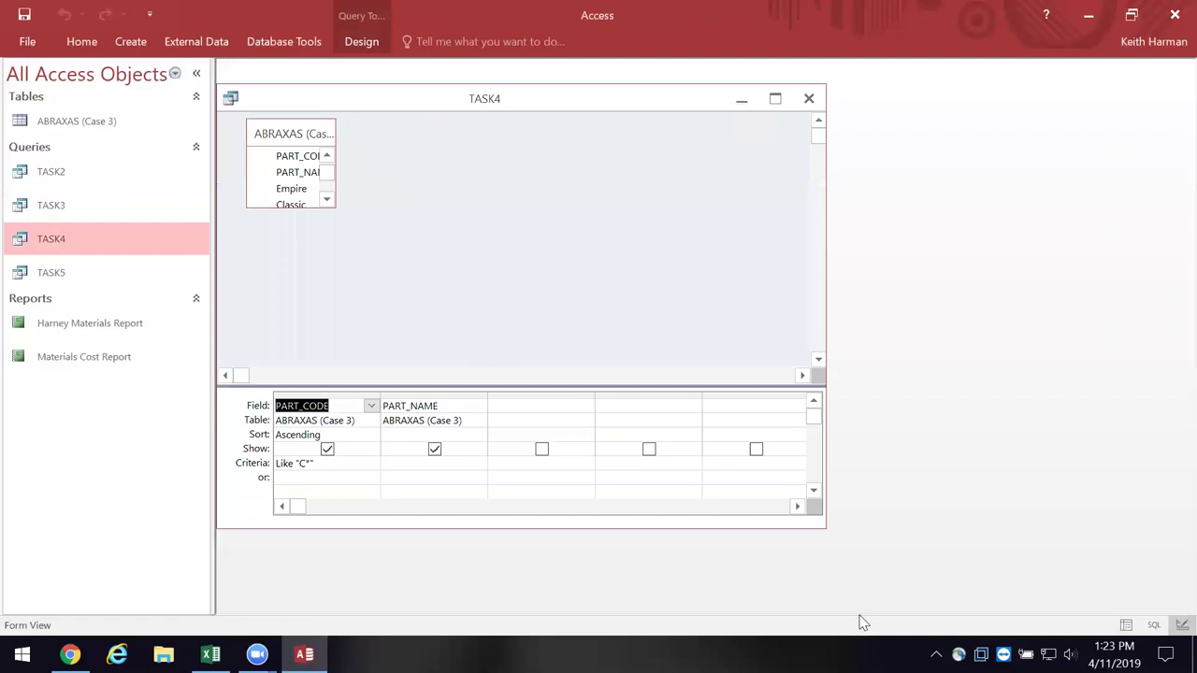
click(355, 405)
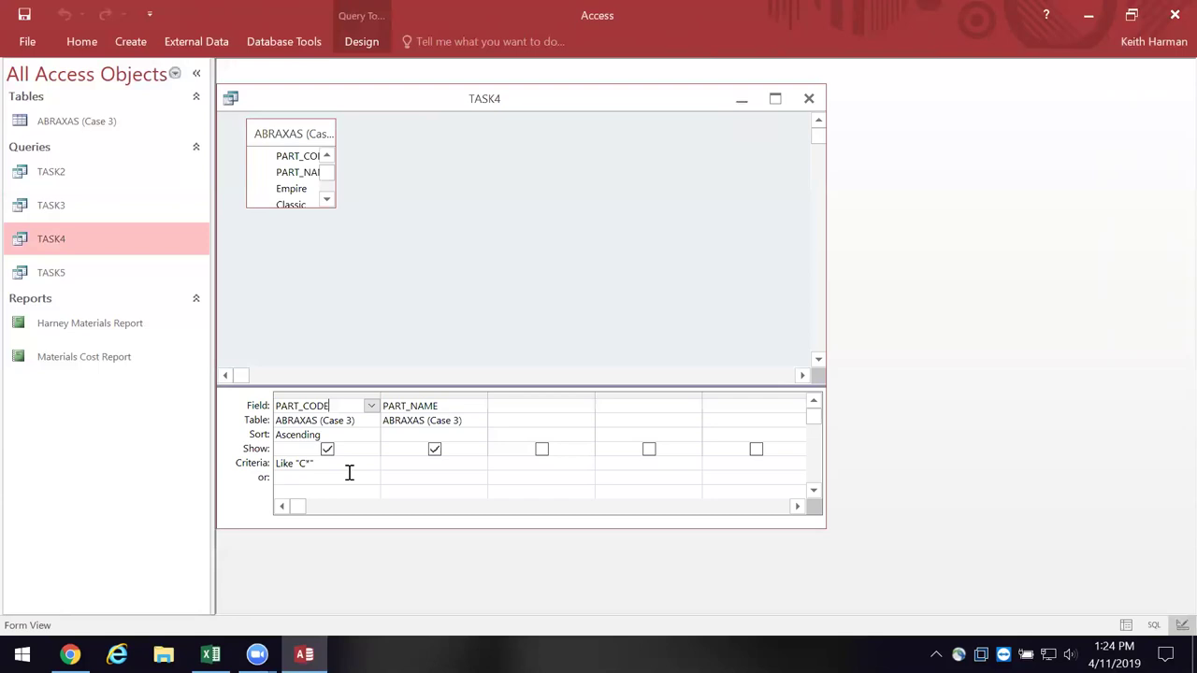
right_click(261, 99)
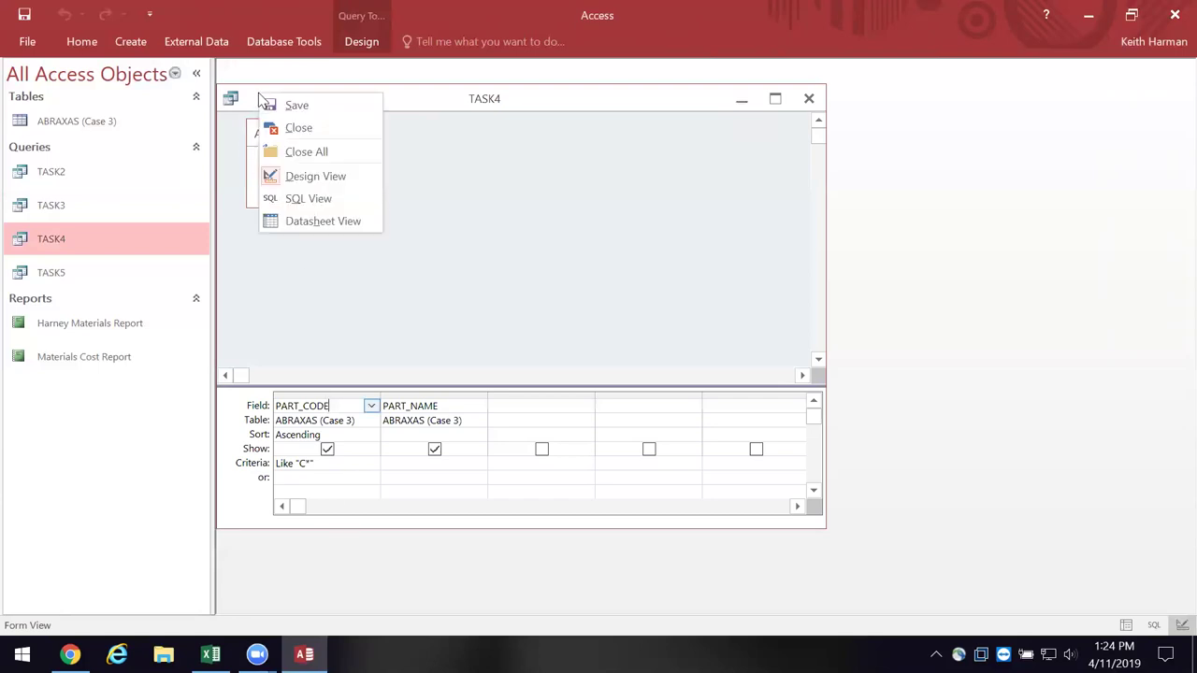
click(344, 465)
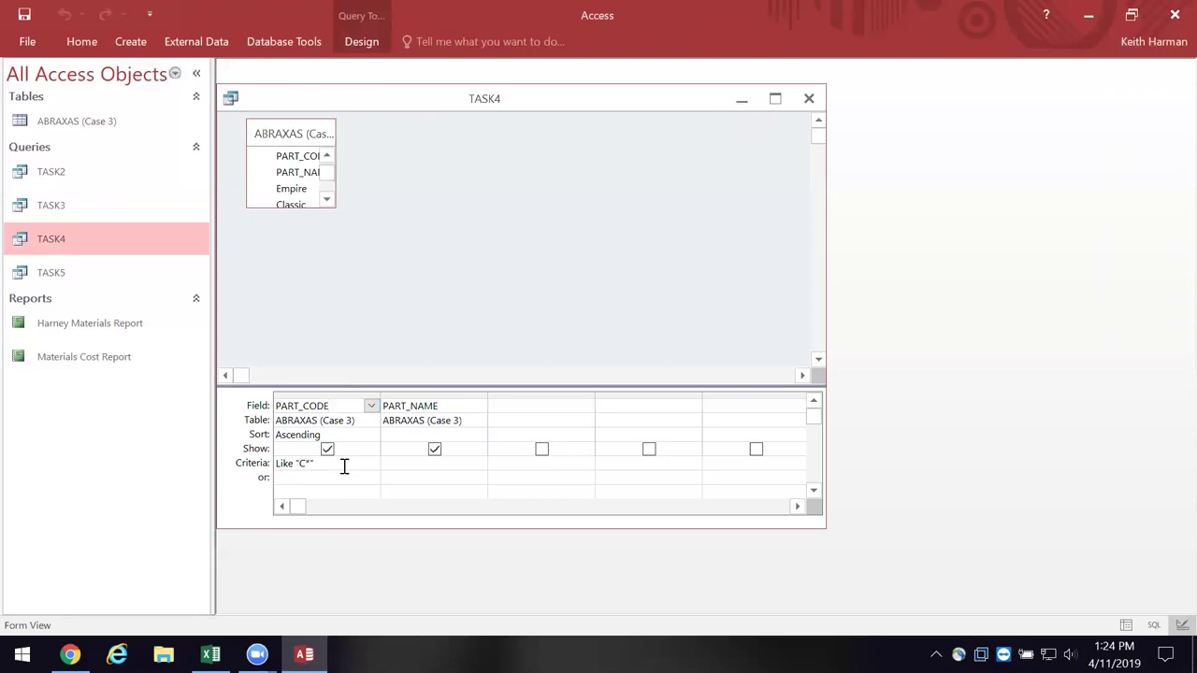
- Switch TASK4 to SQL View, showing the WHERE PART_CODE Like "C*" filter
right_click(257, 103)
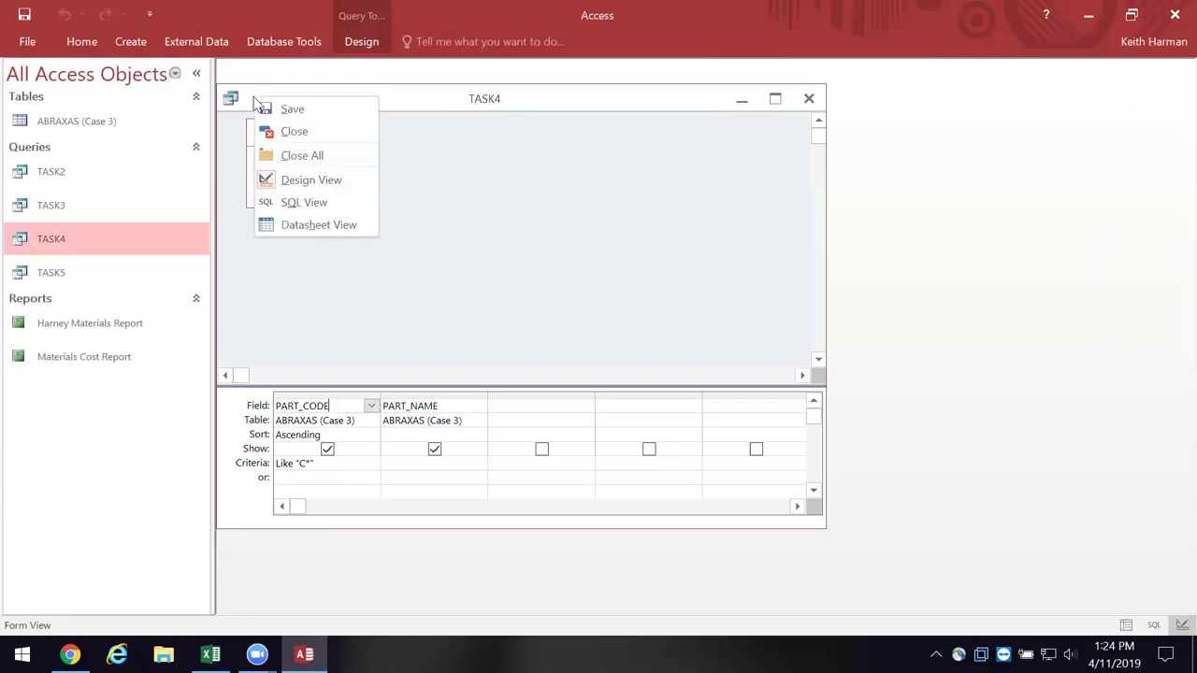
click(308, 201)
click(445, 220)
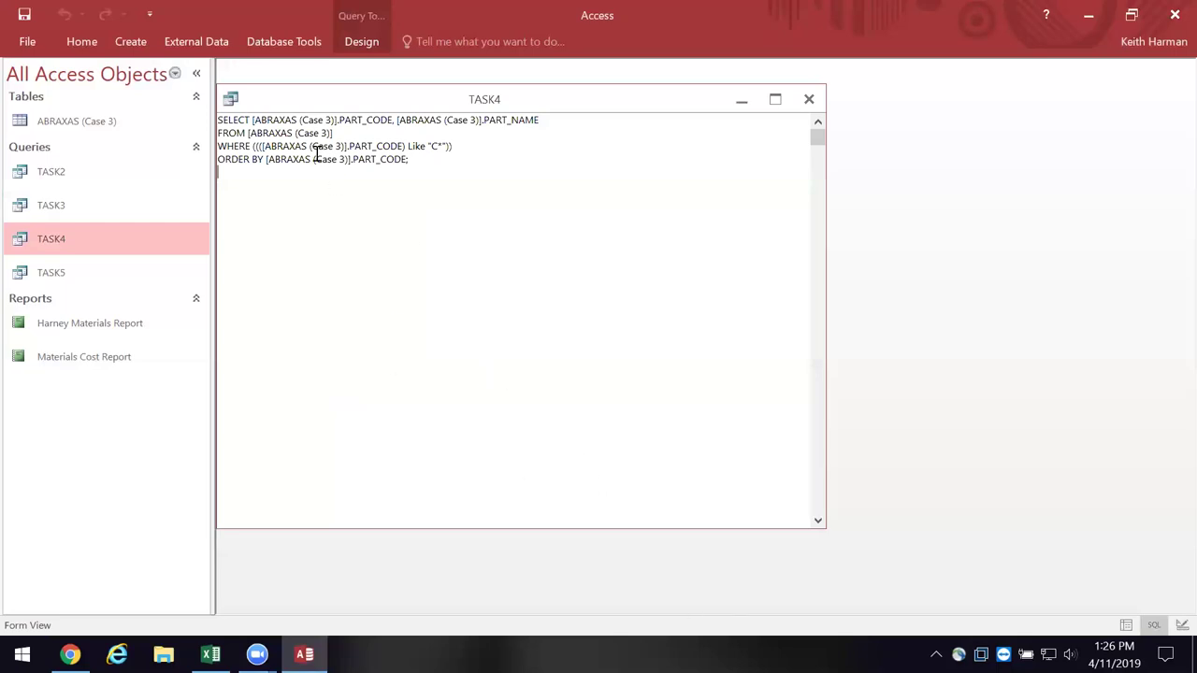
- Show TASK4 in Datasheet View, listing the four C-coded parts, then bring up TASK5's shortcut menu
right_click(286, 105)
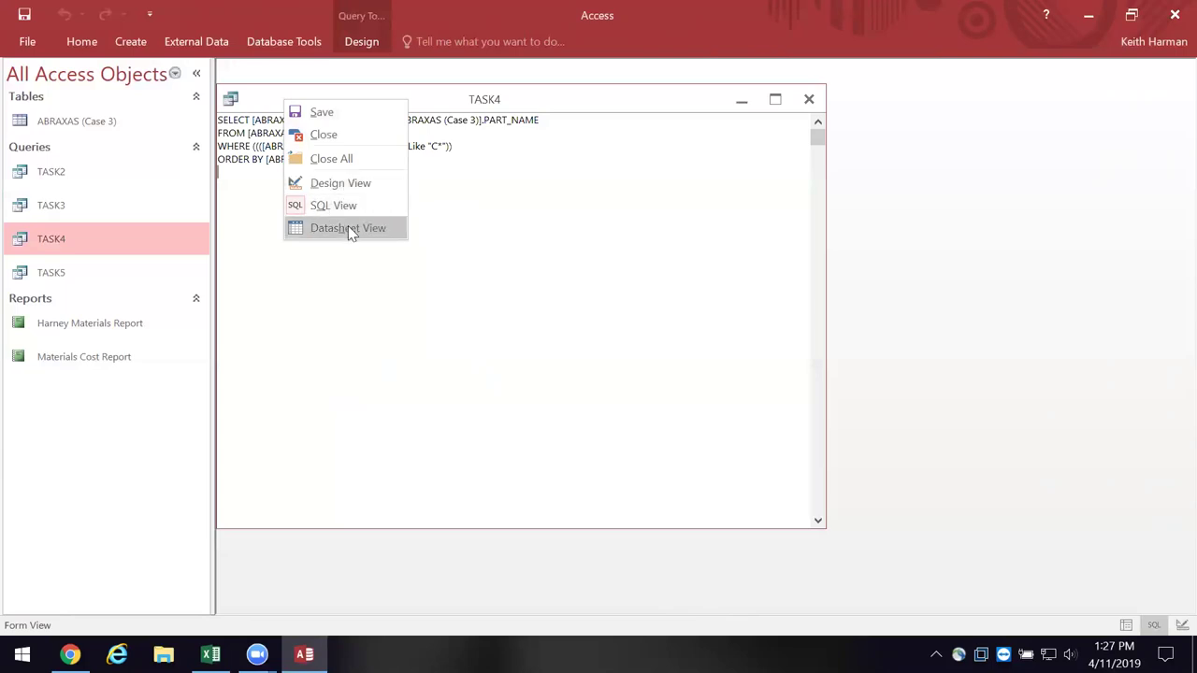
click(351, 231)
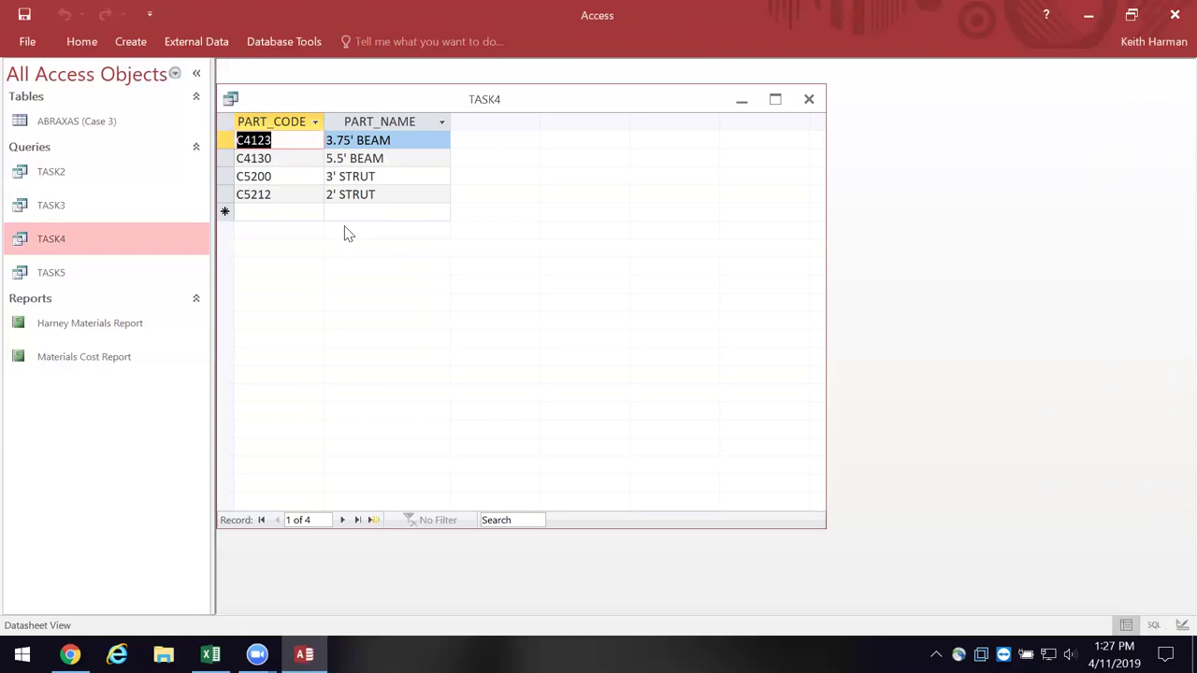
right_click(69, 273)
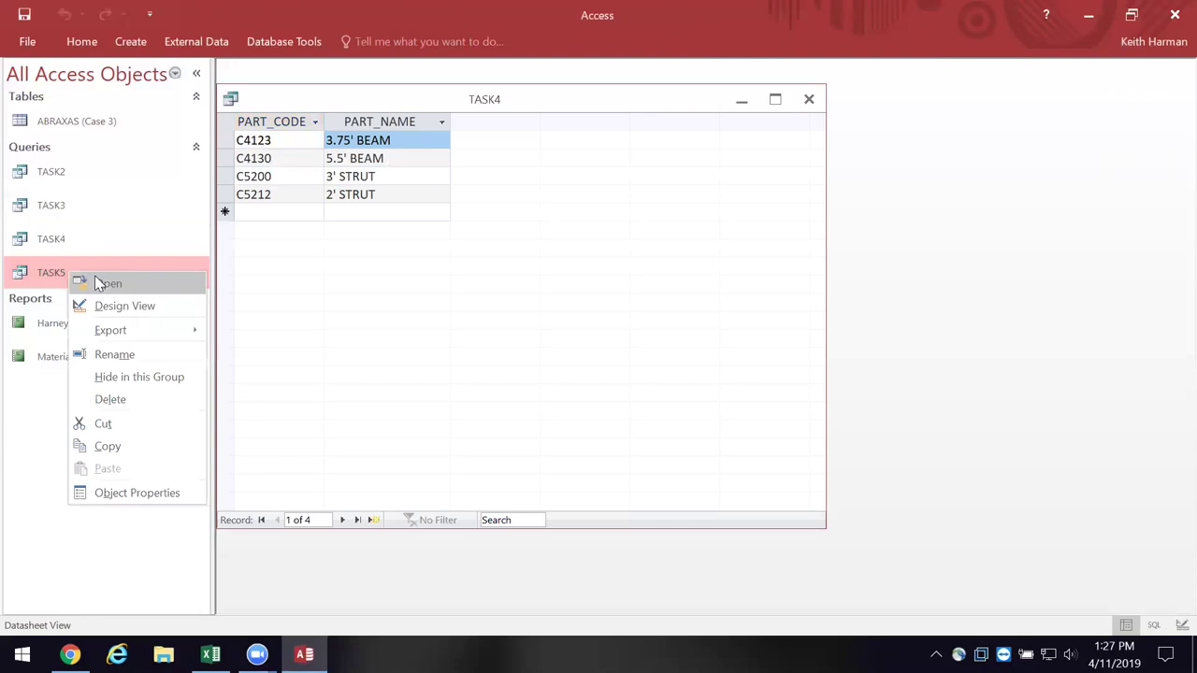
- Open TASK5 in Design View and enlarge the grid to check UNIT_COST's Descending sort
click(99, 283)
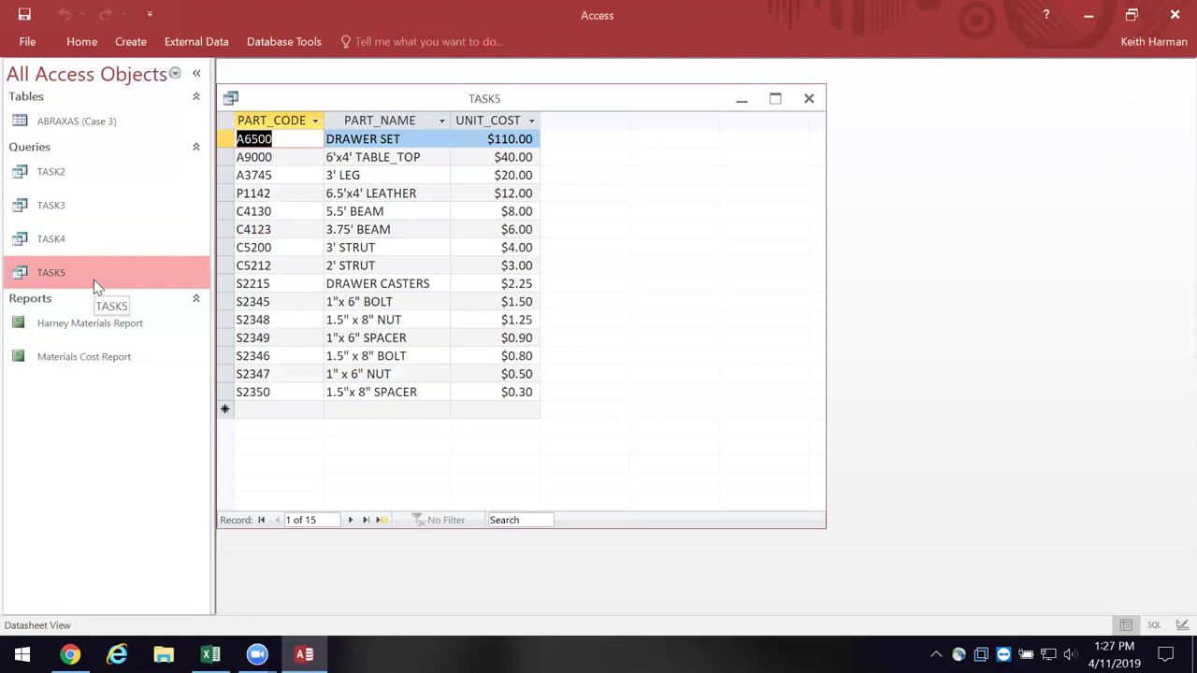
right_click(276, 103)
click(316, 180)
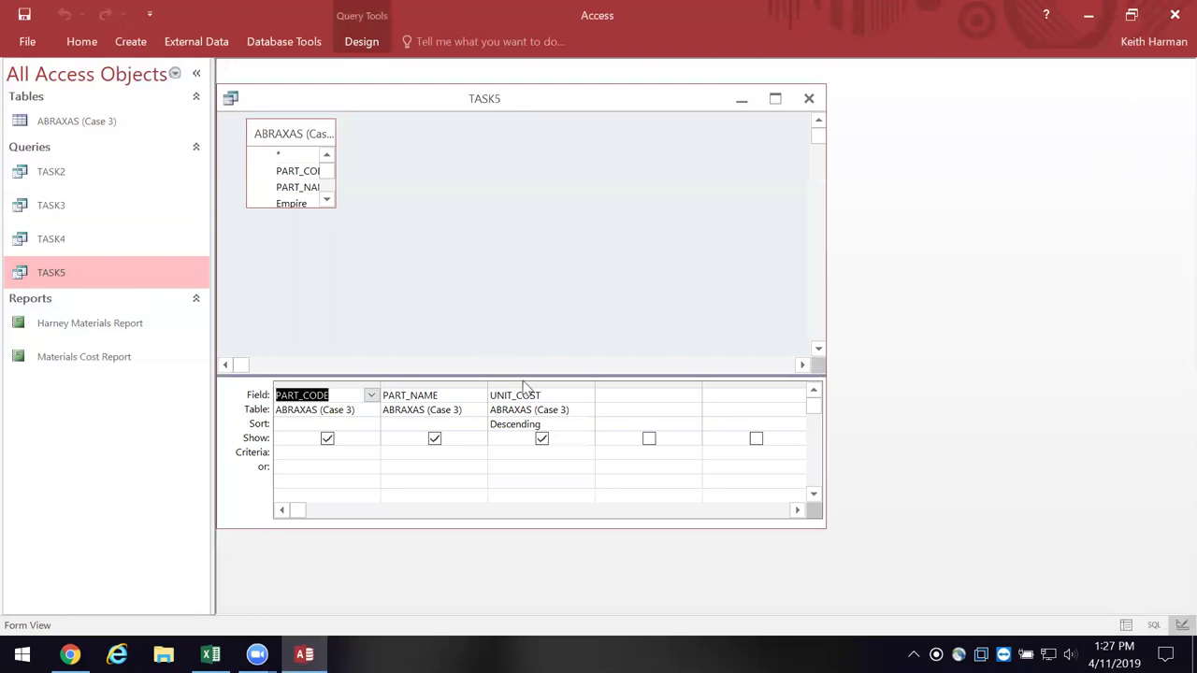
drag(526, 374, 525, 307)
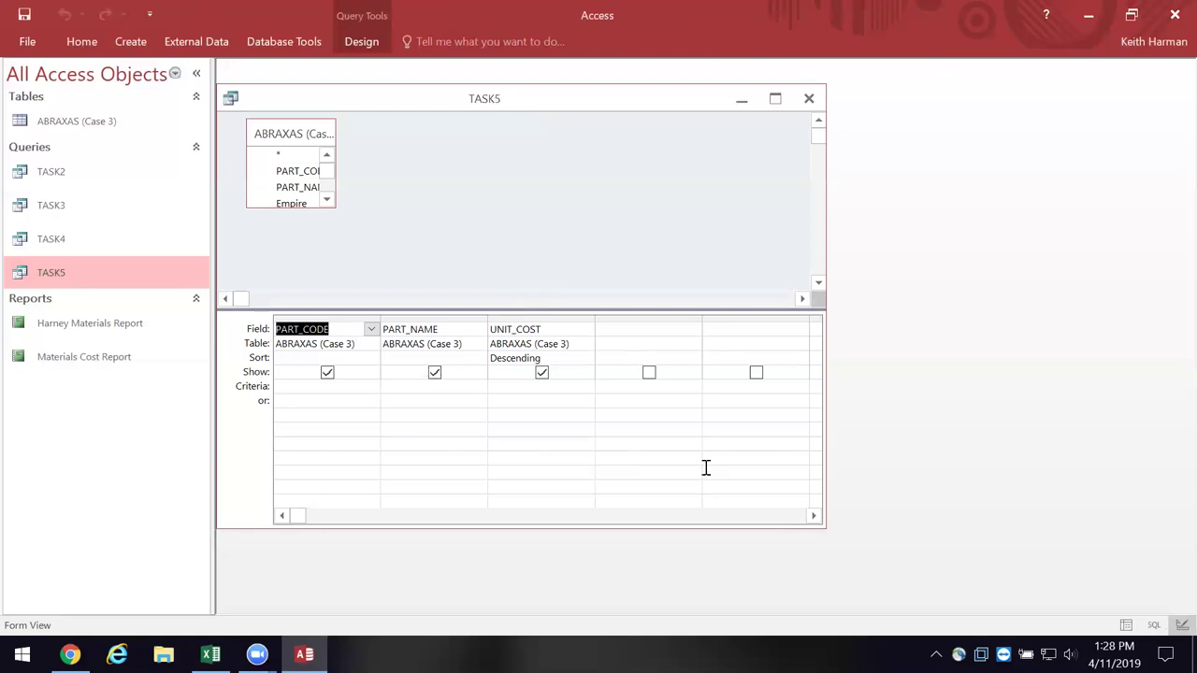
click(555, 358)
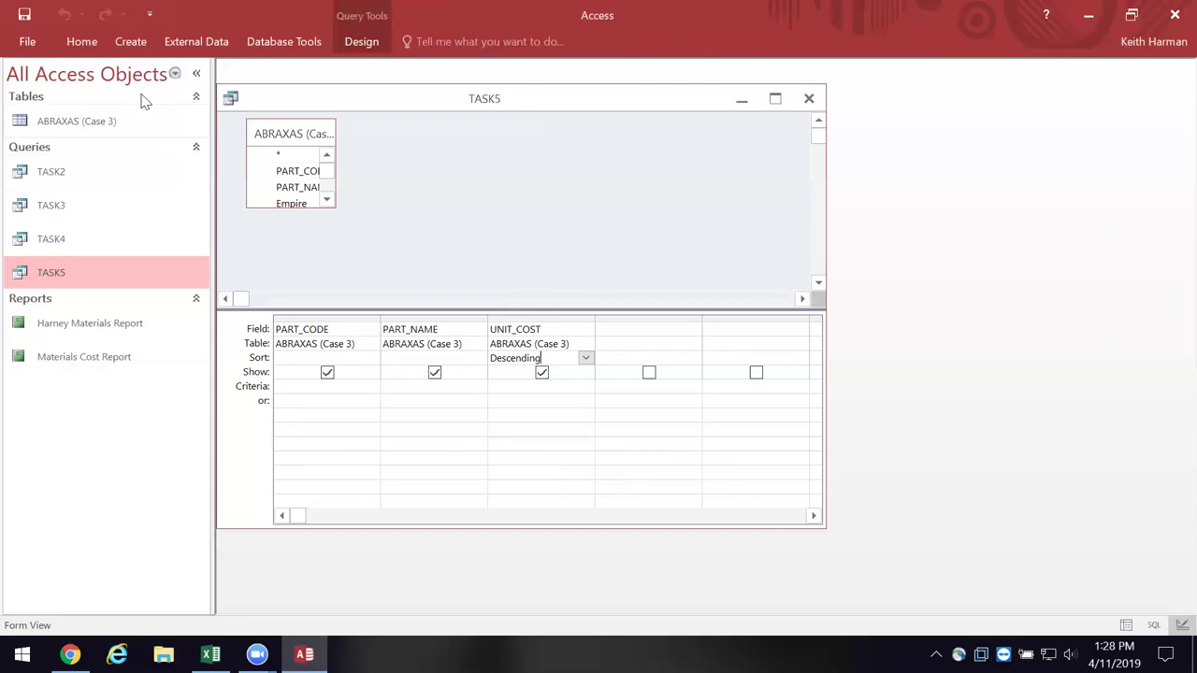
right_click(255, 99)
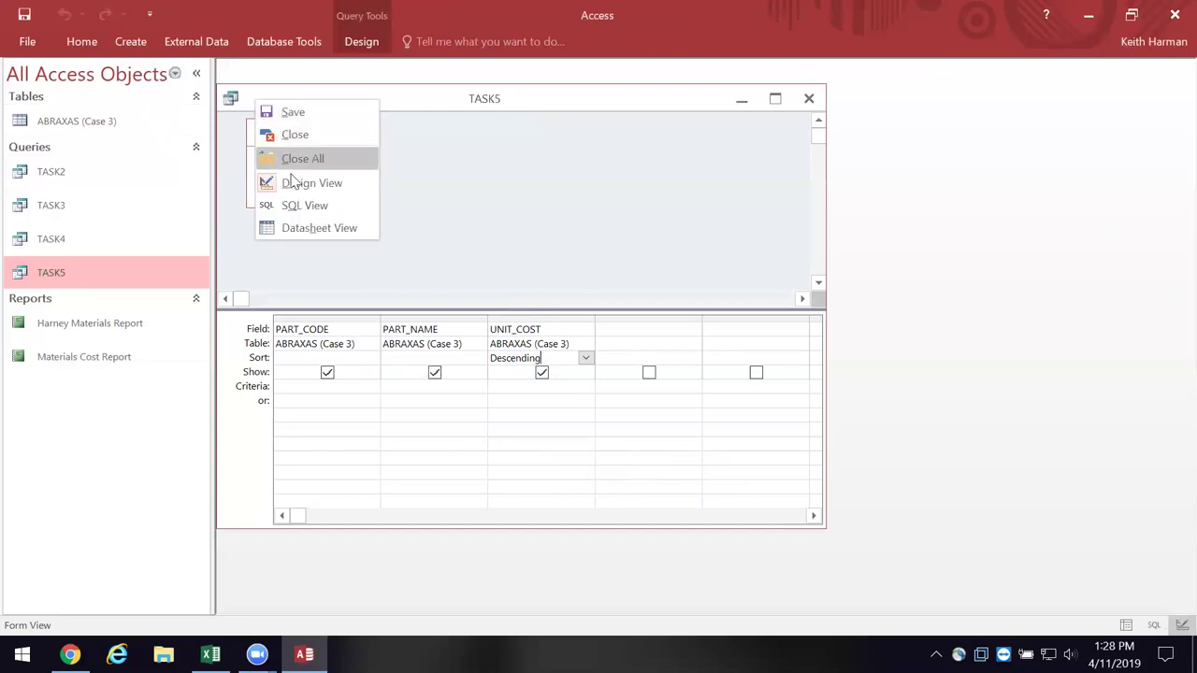
- Return TASK5 to Datasheet View, close it without saving changes, then close TASK4
click(315, 227)
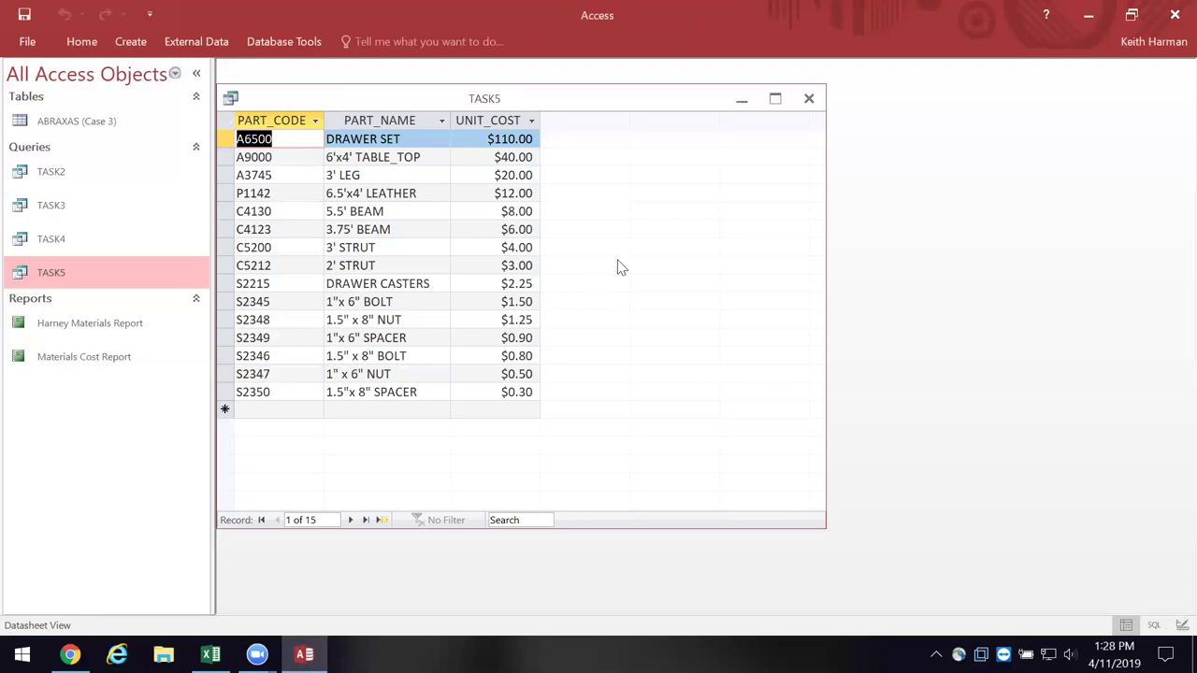
click(809, 100)
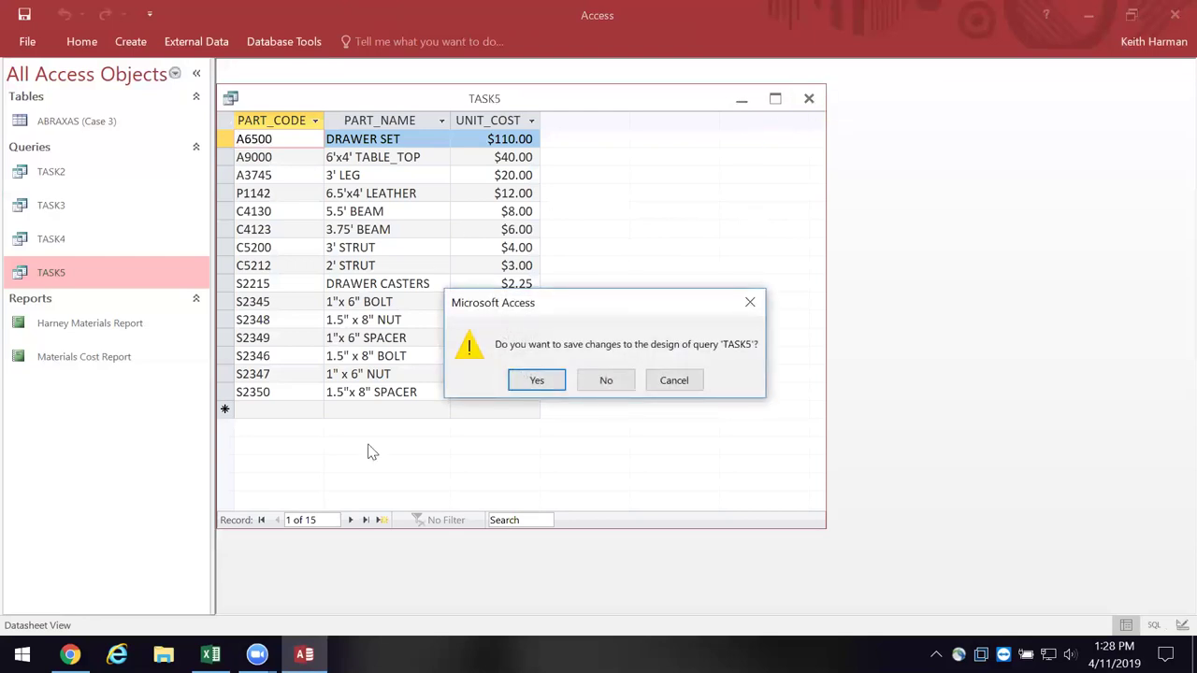
click(609, 382)
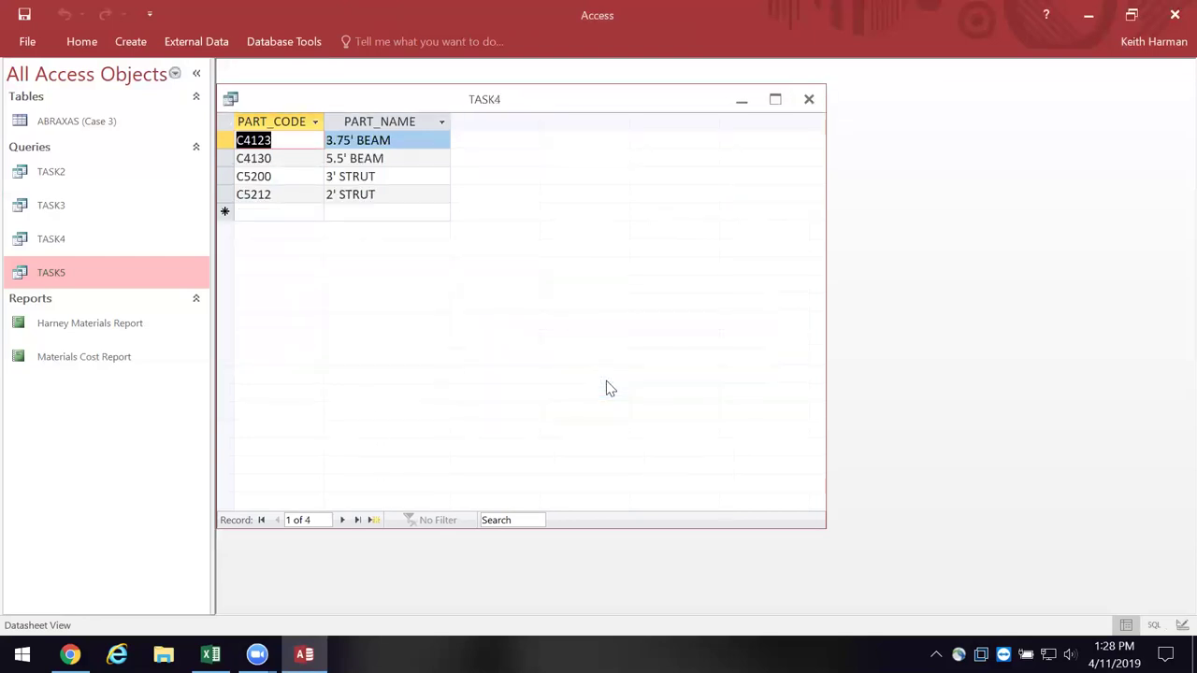
click(810, 100)
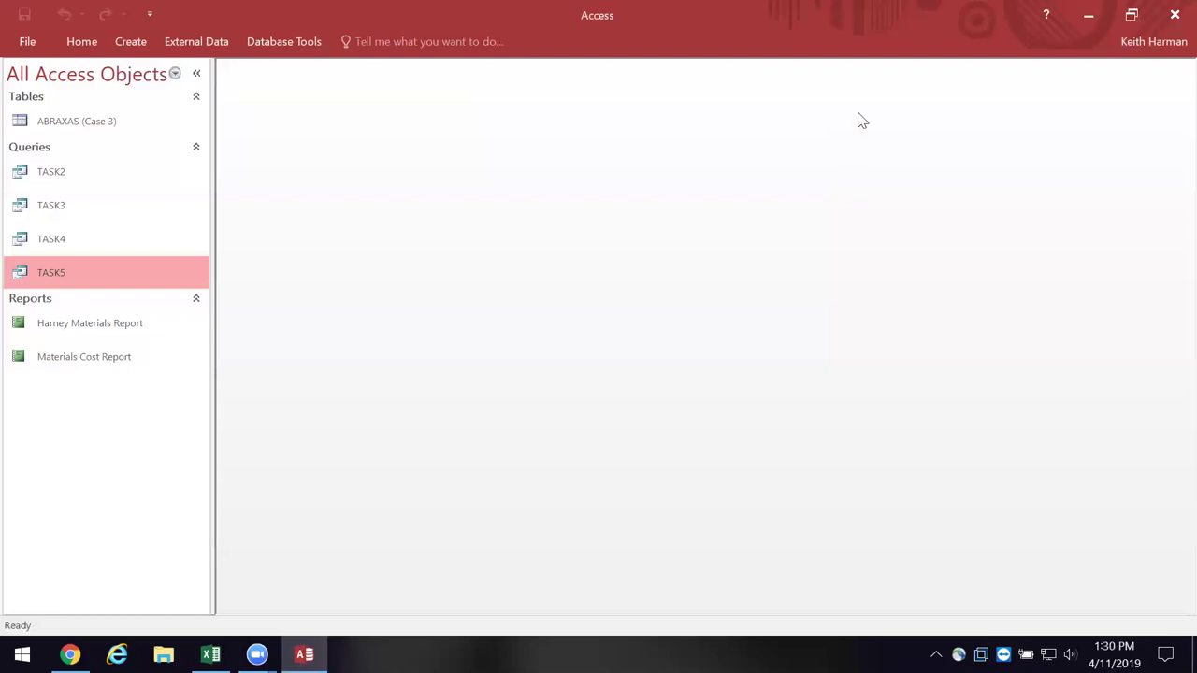
- Switch to Chrome, search Google for 'teradata university network' in a new tab, and open the site
click(1088, 14)
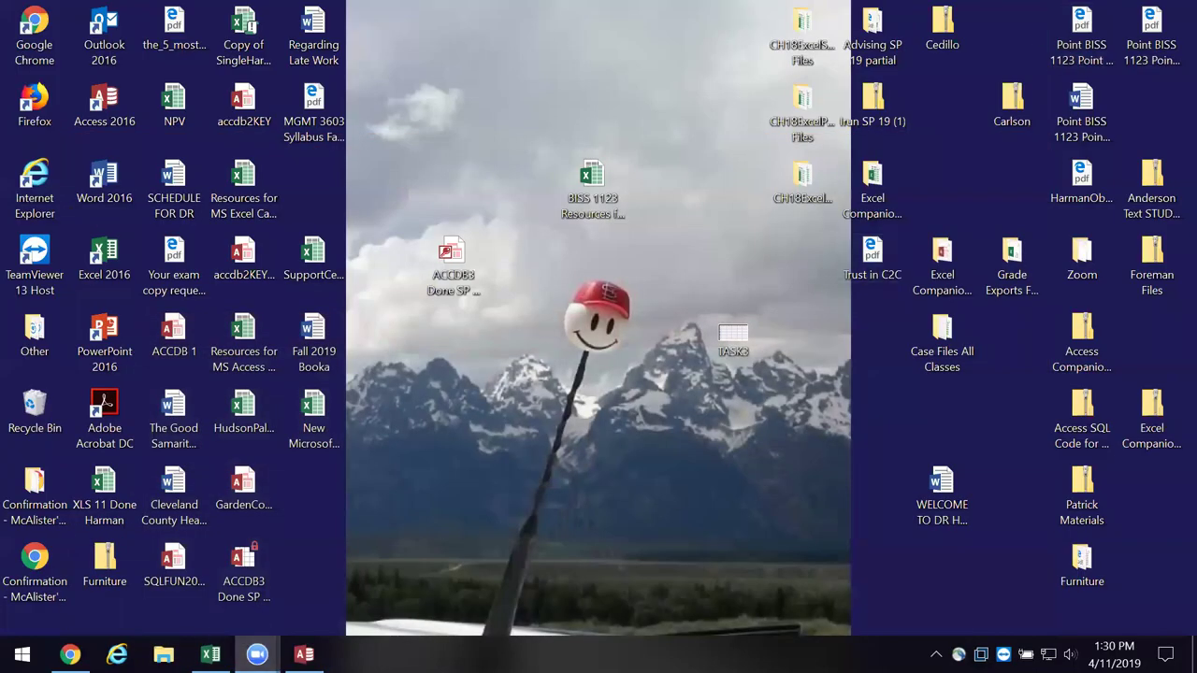
click(70, 655)
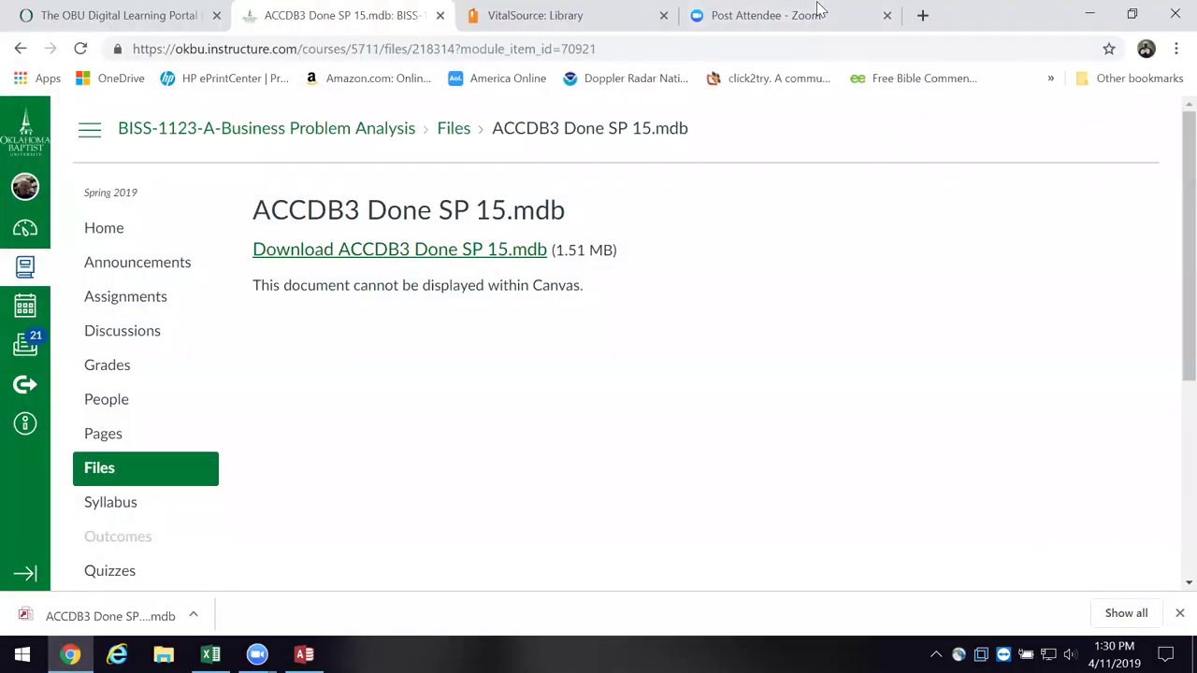
click(924, 16)
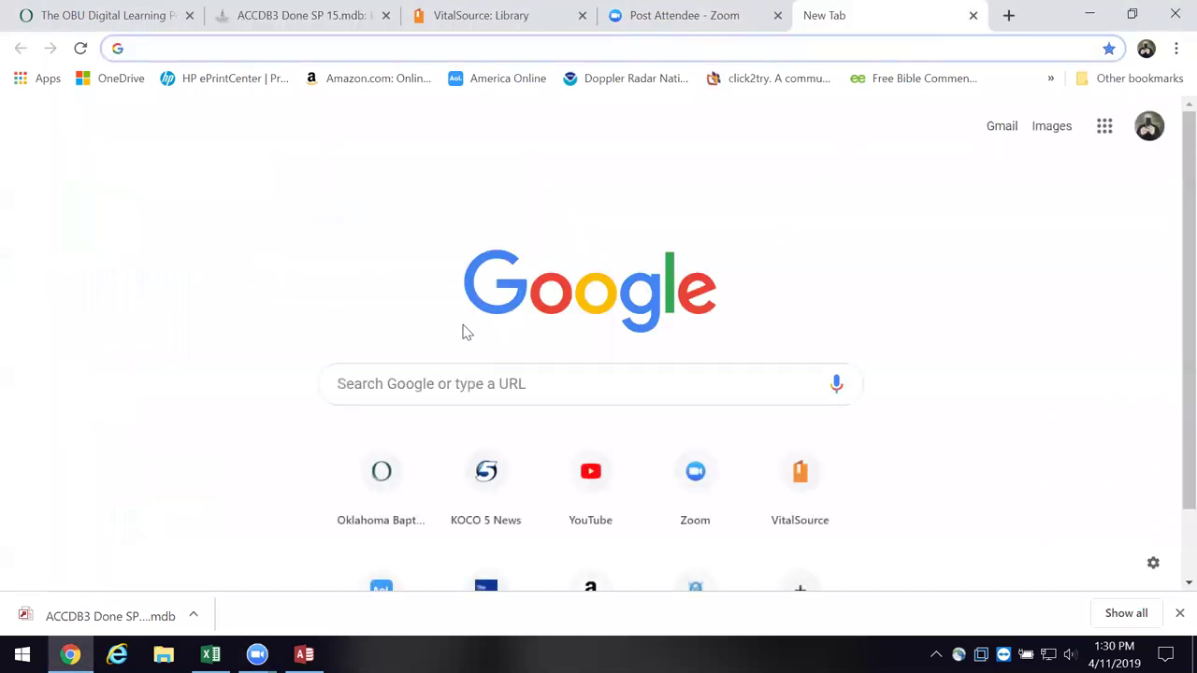
click(481, 371)
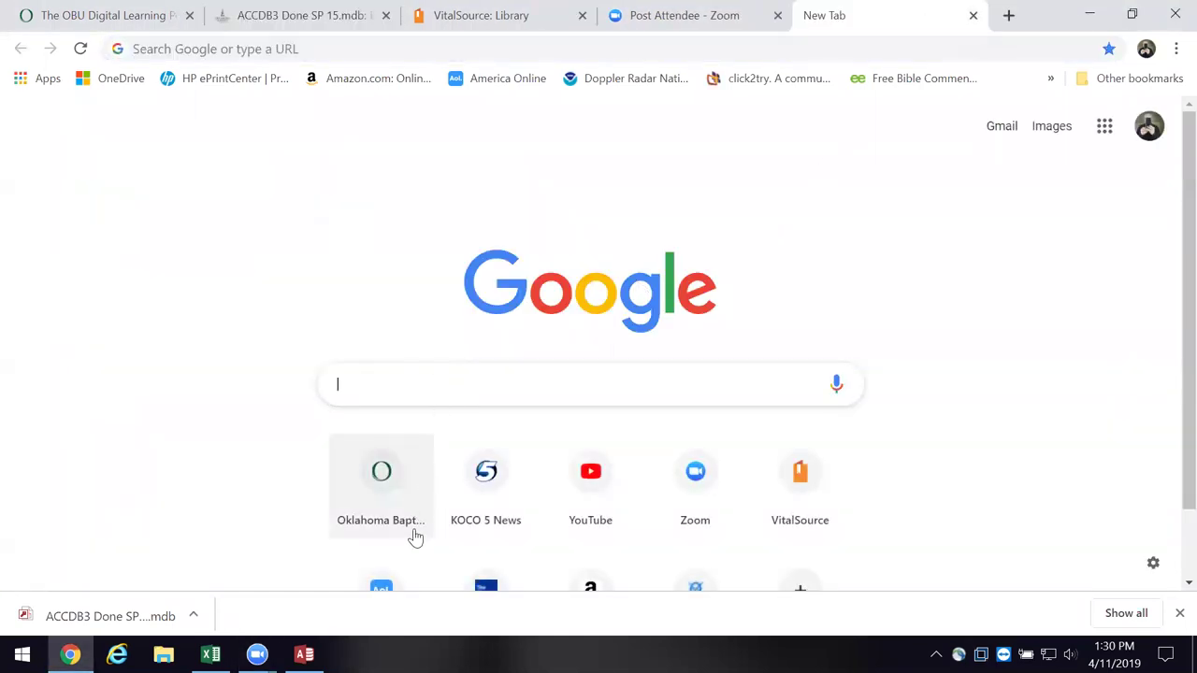
text(terad)
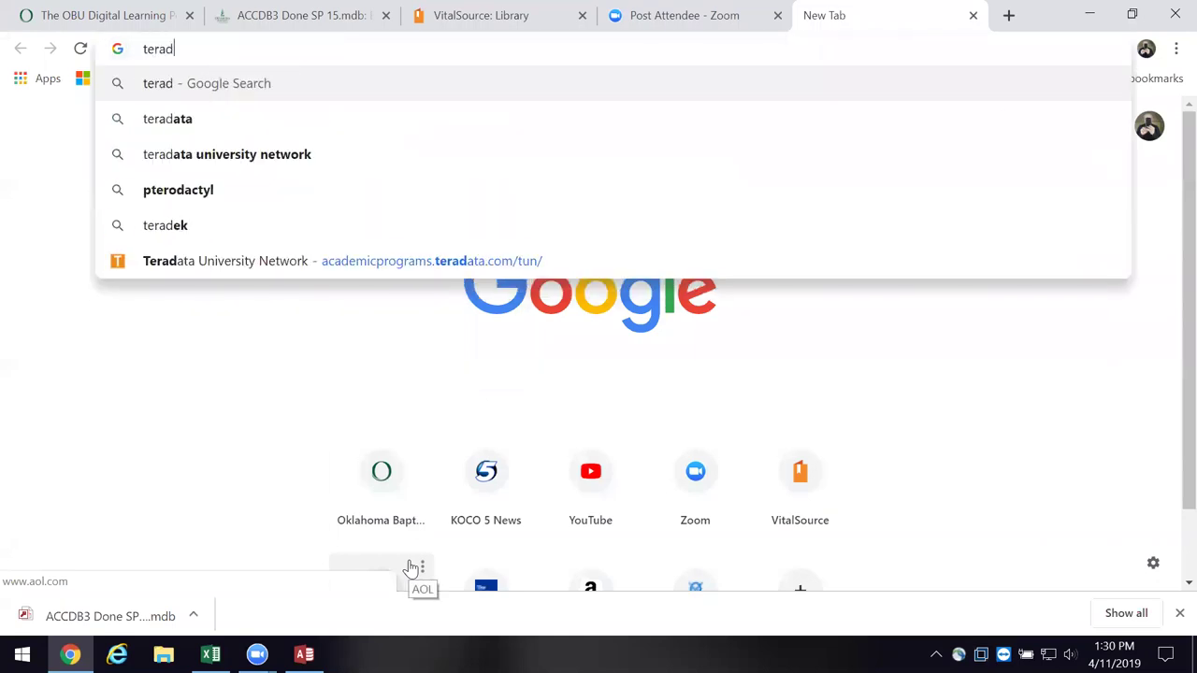
click(298, 161)
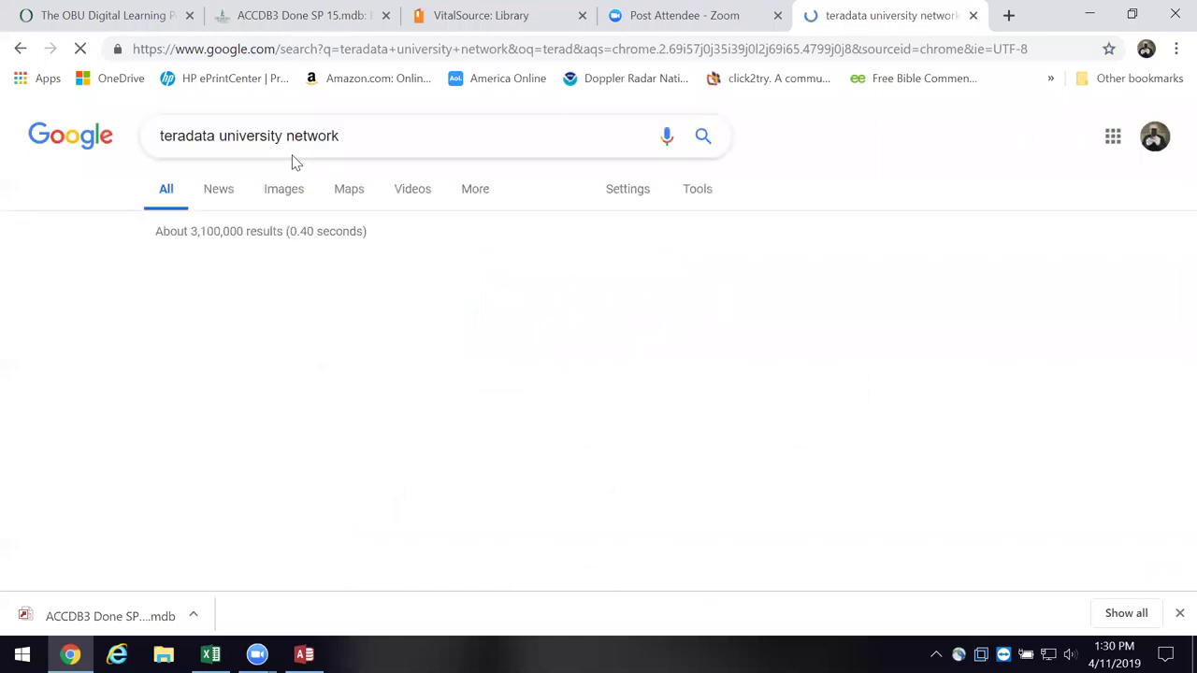
scroll(365, 271, down, 1)
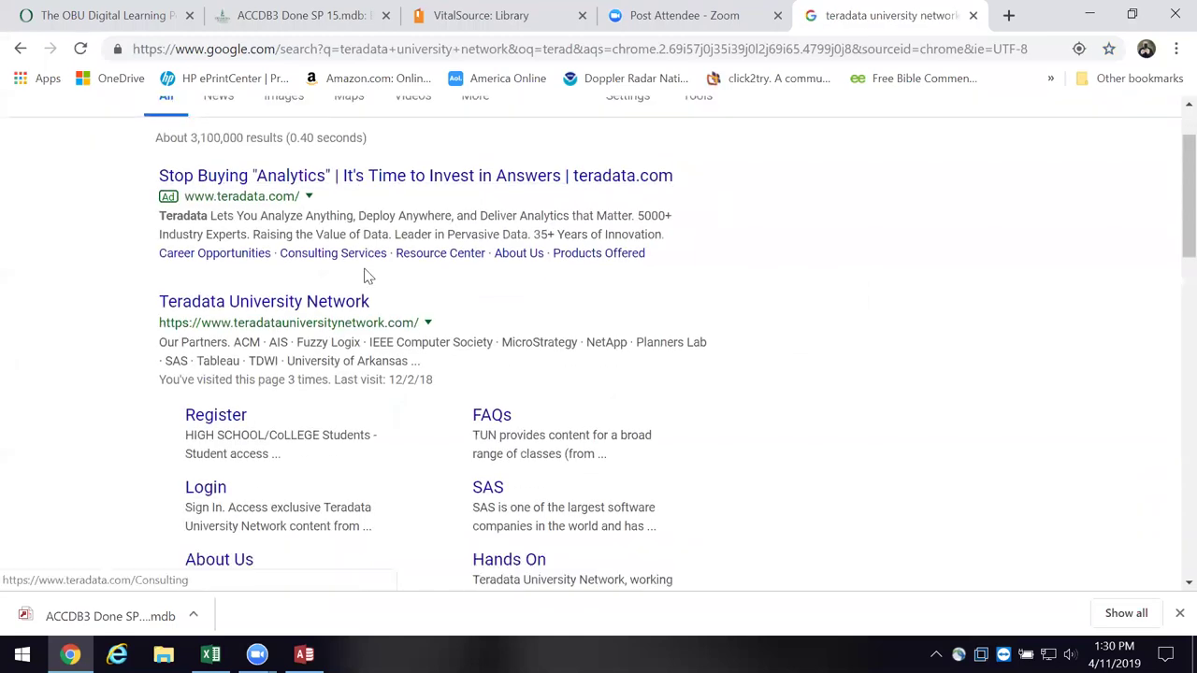
click(266, 309)
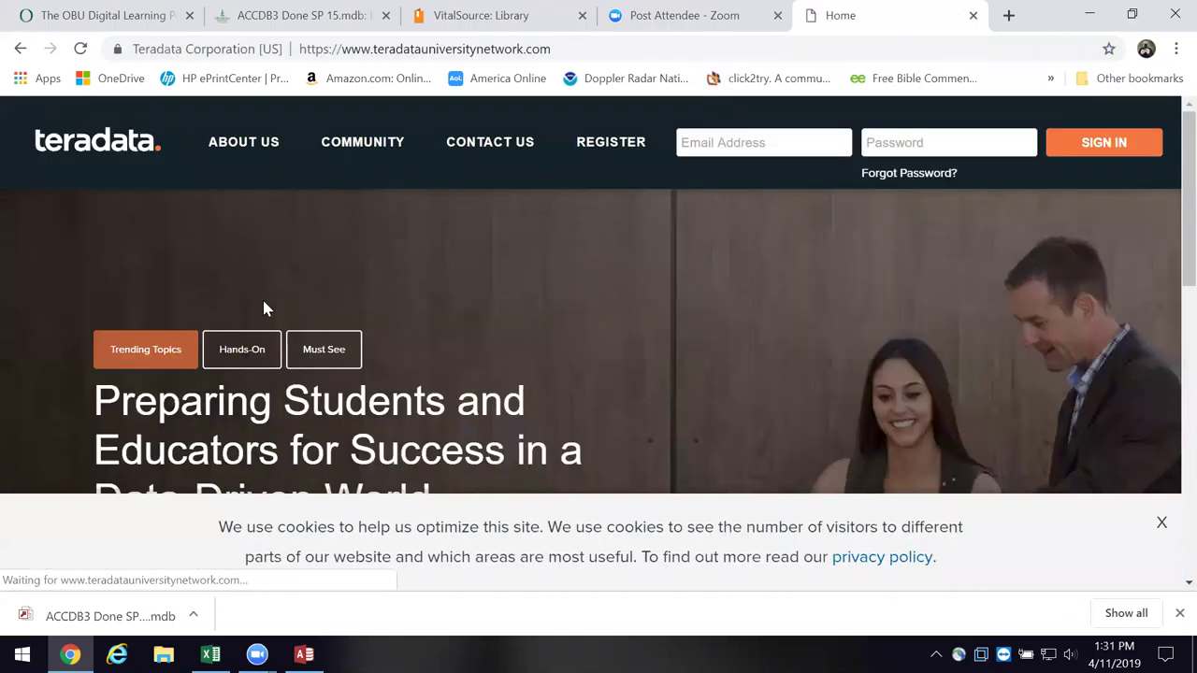
- Enter the account's e-mail address and password in the sign-in form and submit
click(717, 140)
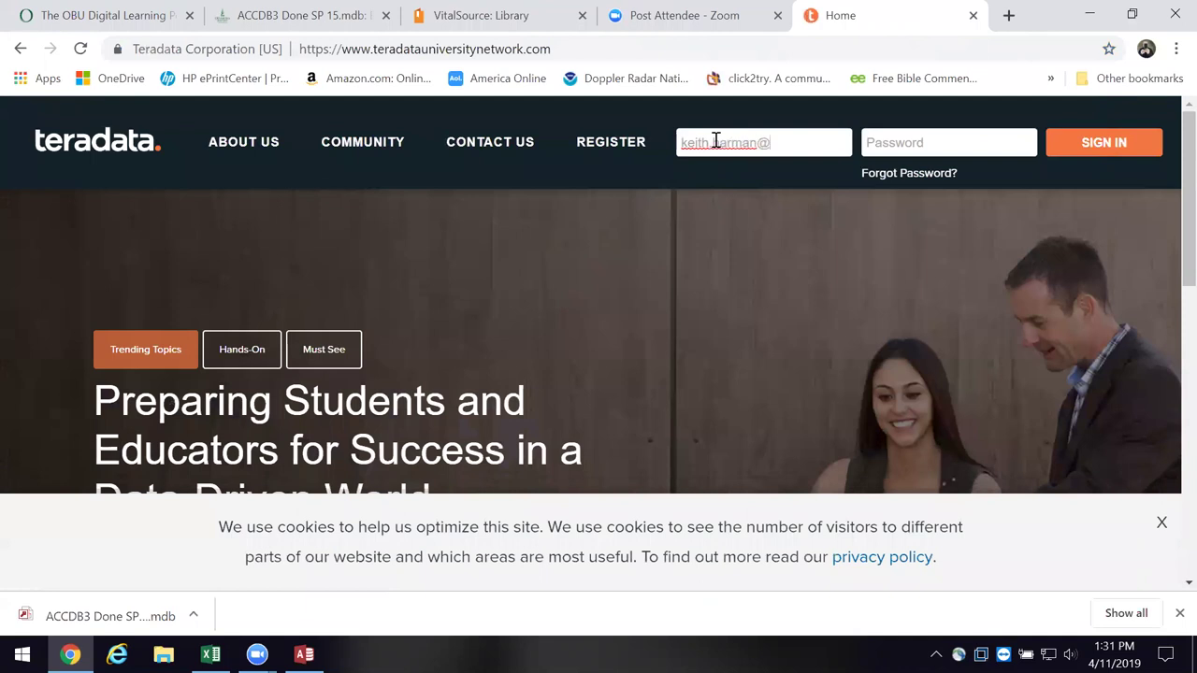
click(905, 147)
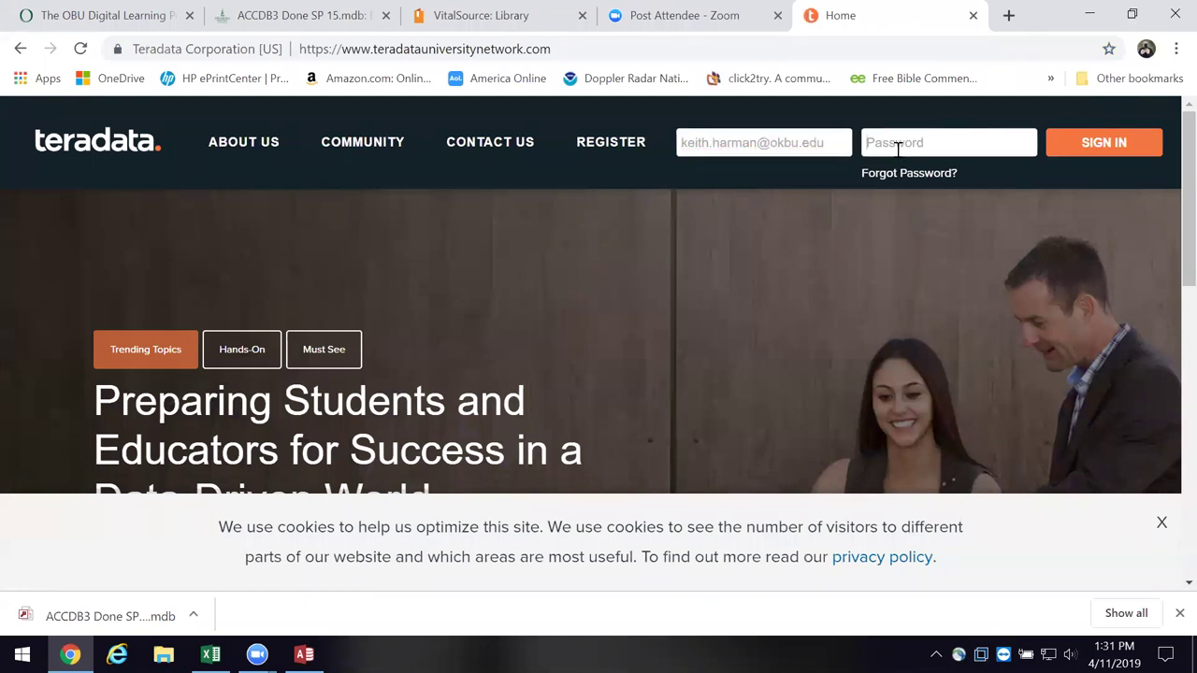
text(******)
key(BackSpace)
key(BackSpace)
key(BackSpace)
key(BackSpace)
key(BackSpace)
key(BackSpace)
key(BackSpace)
text(*************)
click(1118, 148)
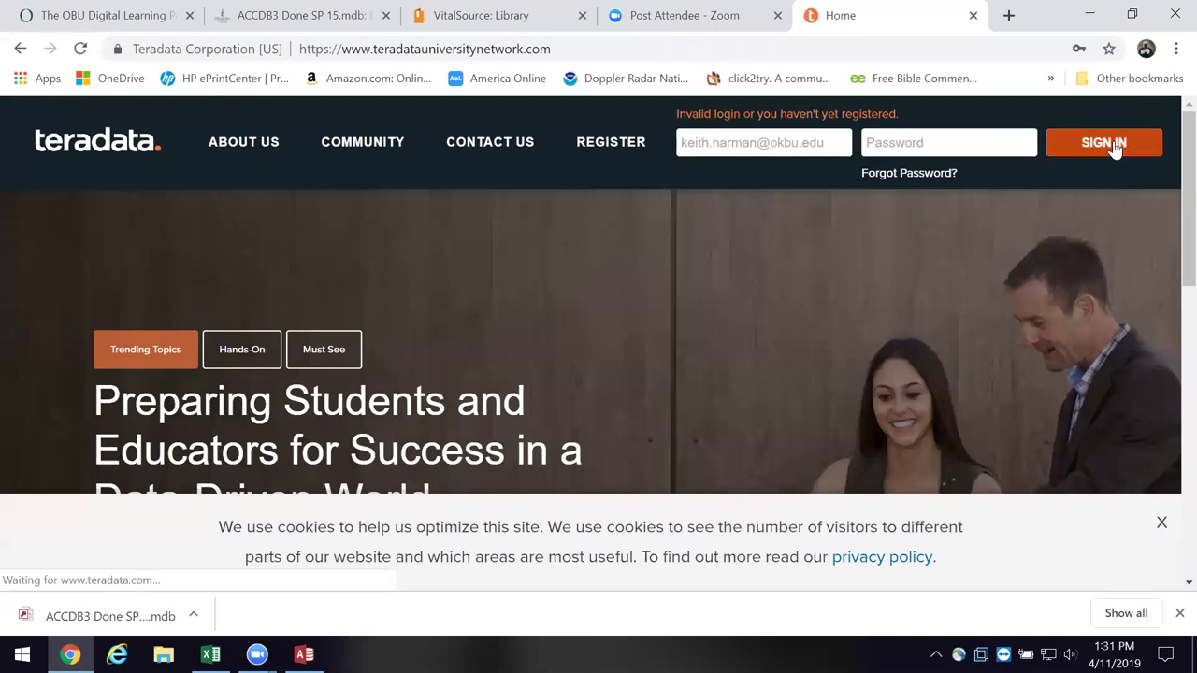
- Retype the account password after the login error and submit again
click(917, 143)
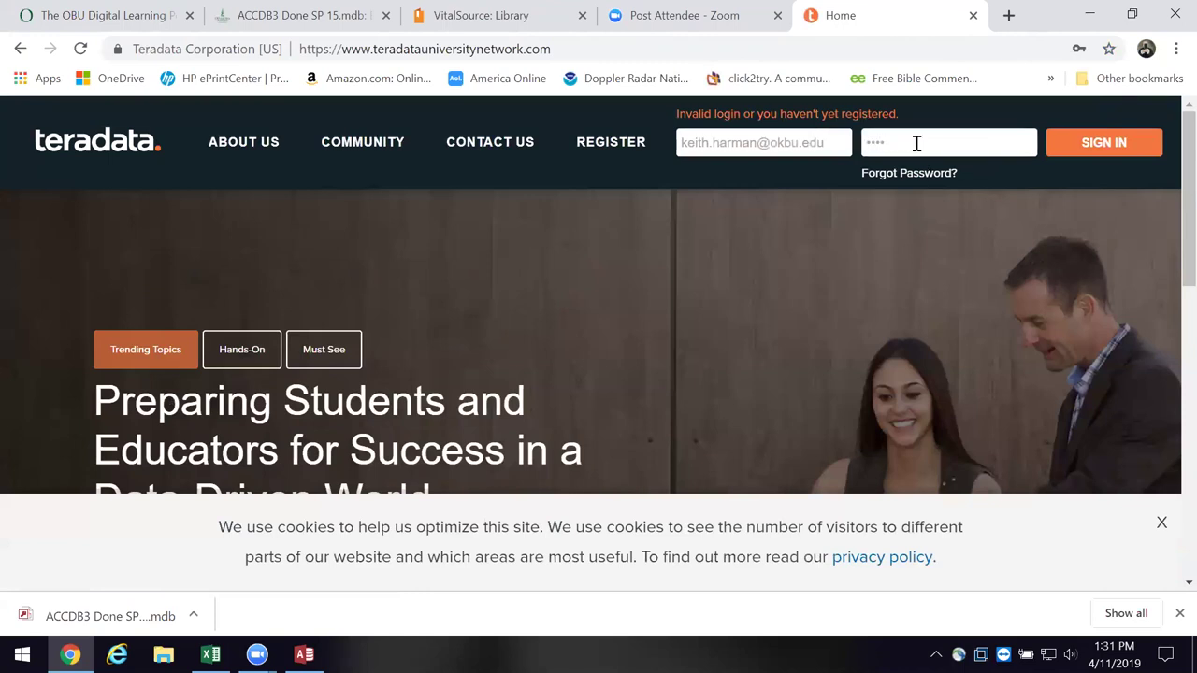
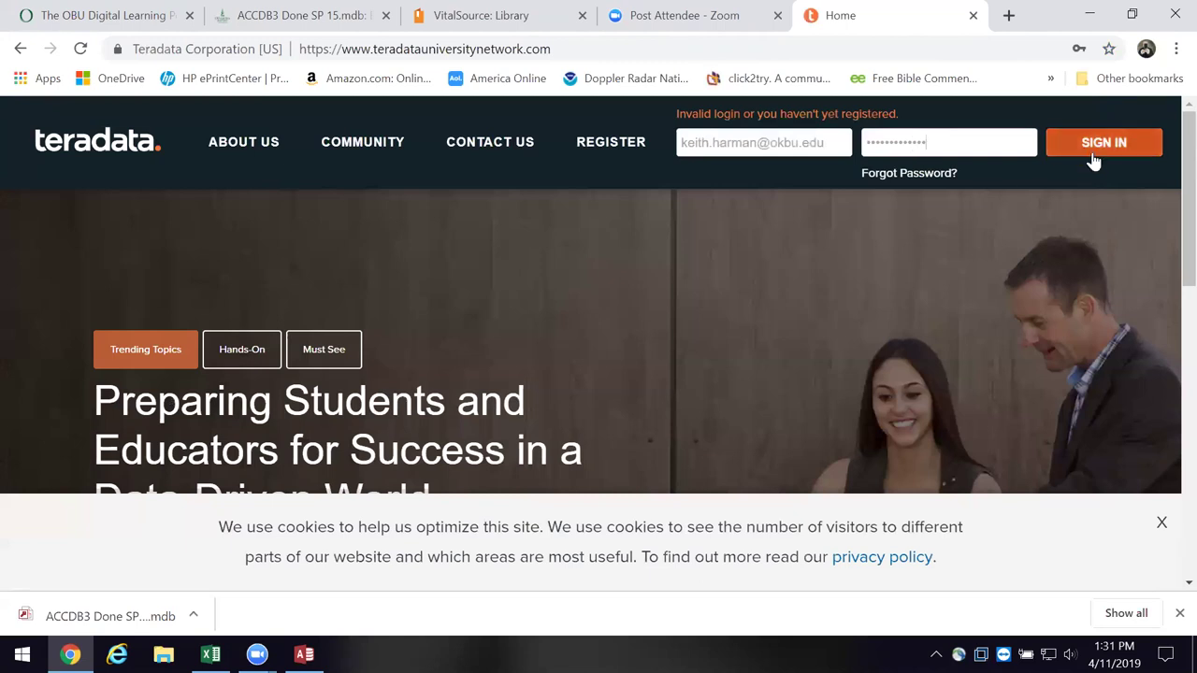
click(1094, 145)
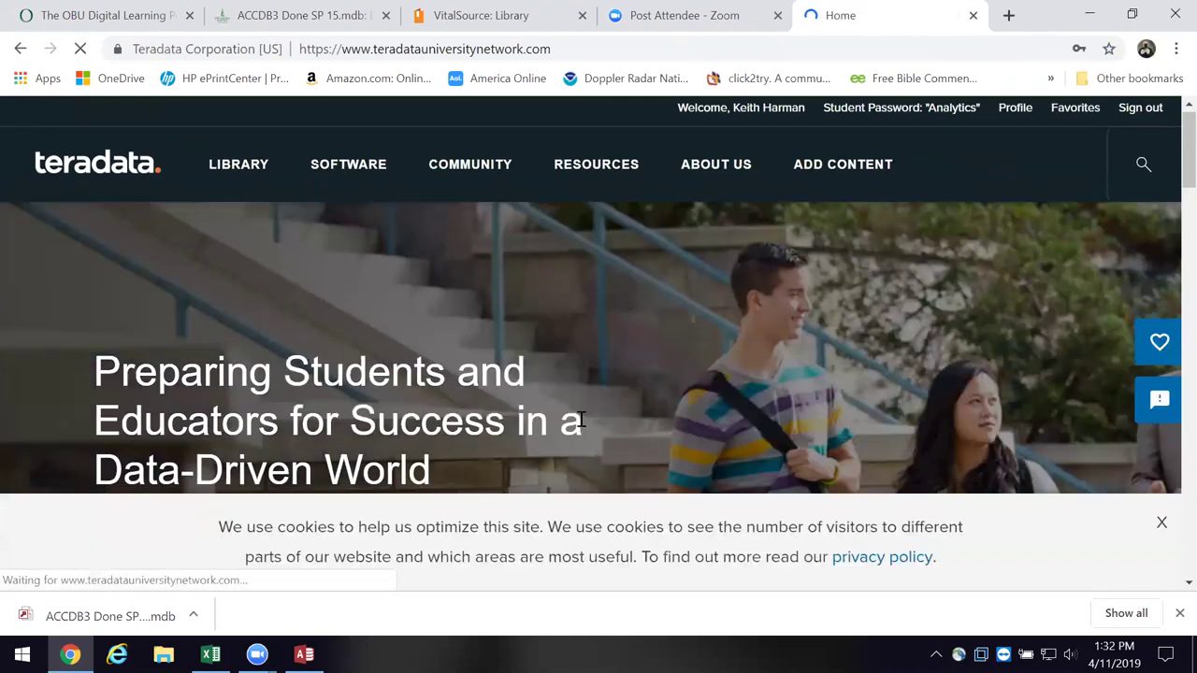
- Scroll the signed-in home page down to the Analytics resource cards
scroll(558, 517, down, 2)
scroll(559, 517, down, 1)
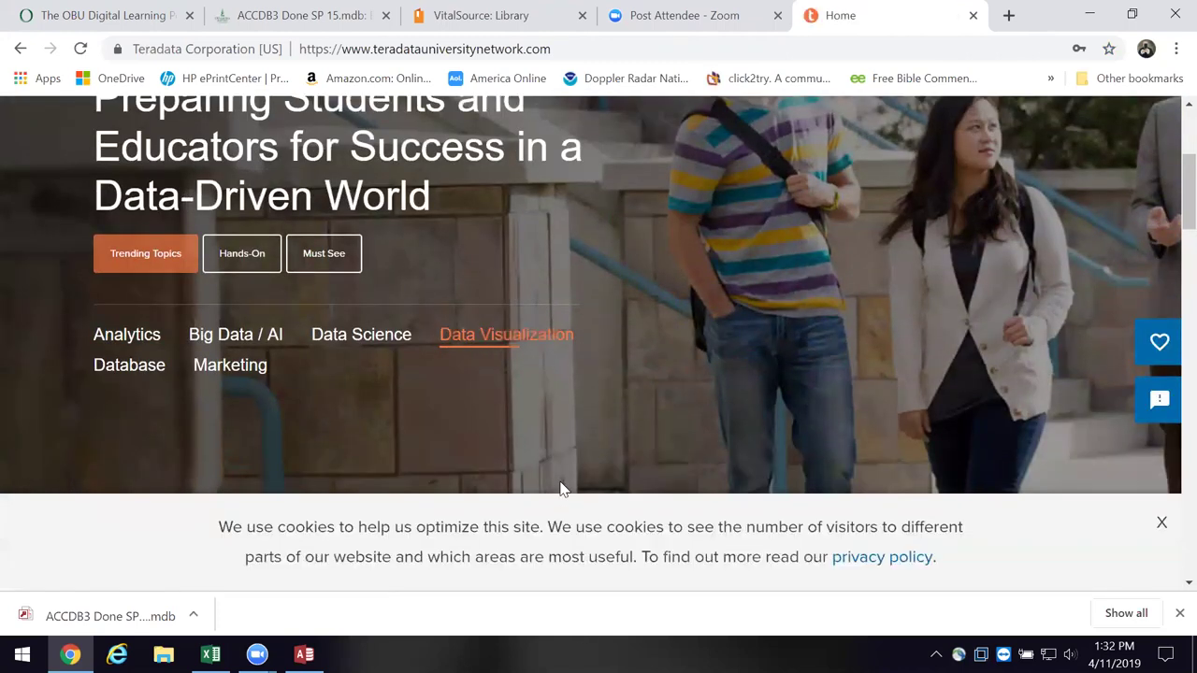
scroll(561, 489, up, 3)
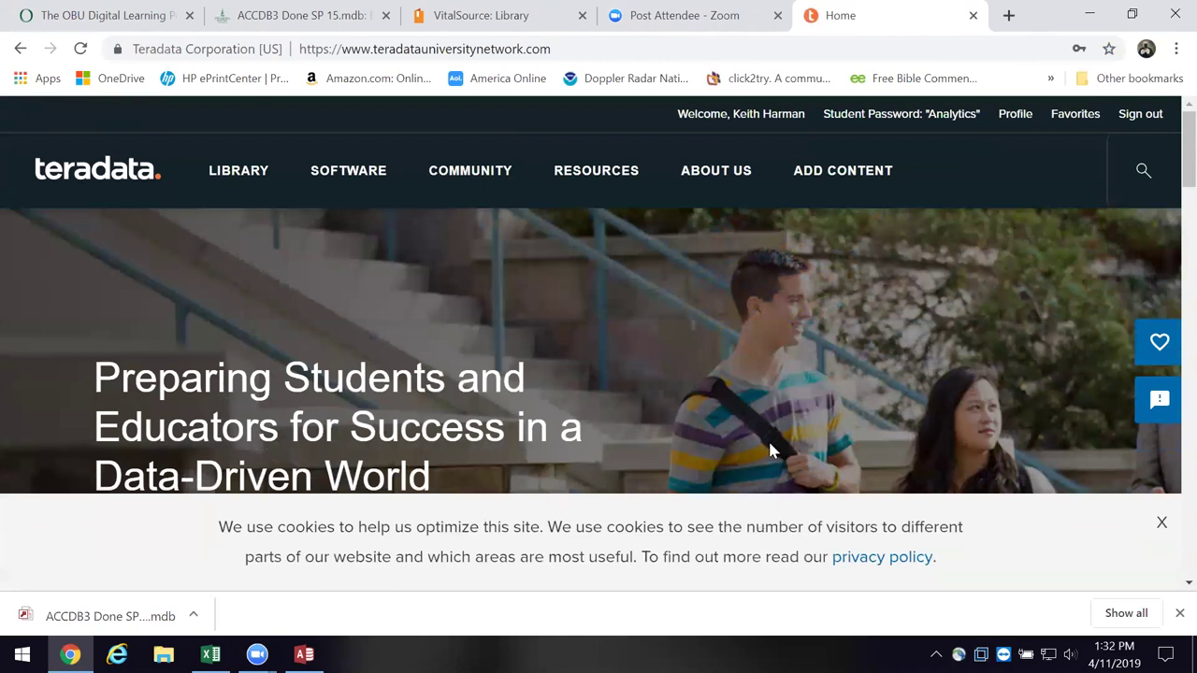
scroll(762, 444, down, 3)
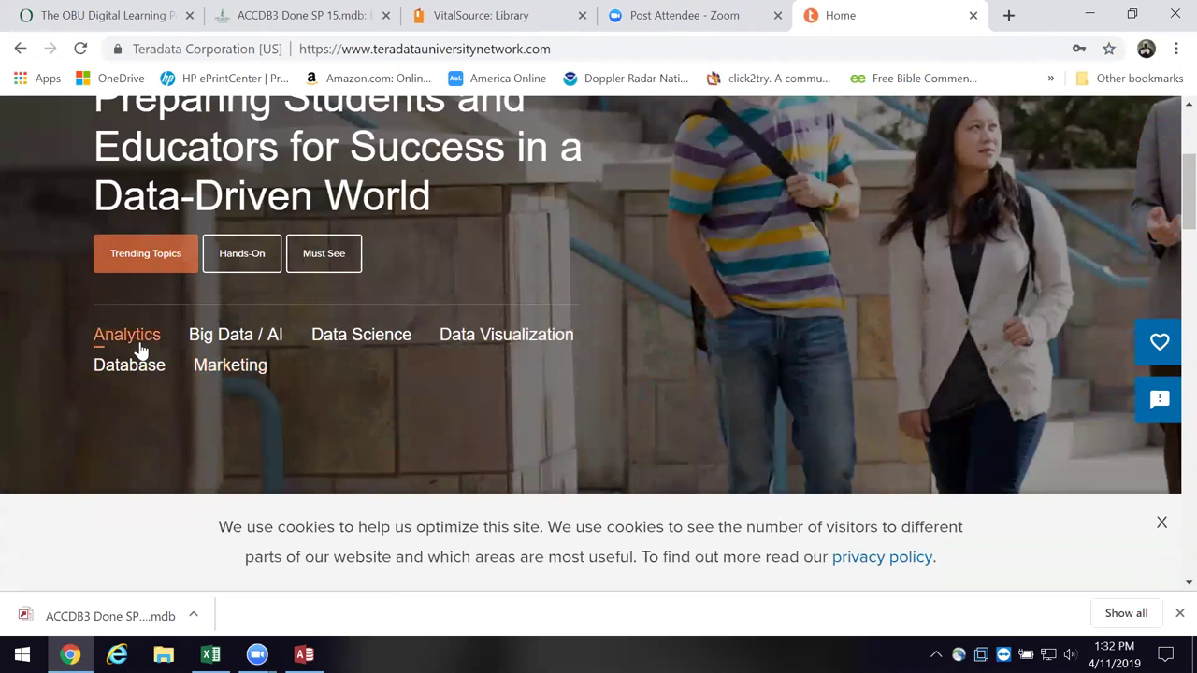
scroll(137, 346, down, 2)
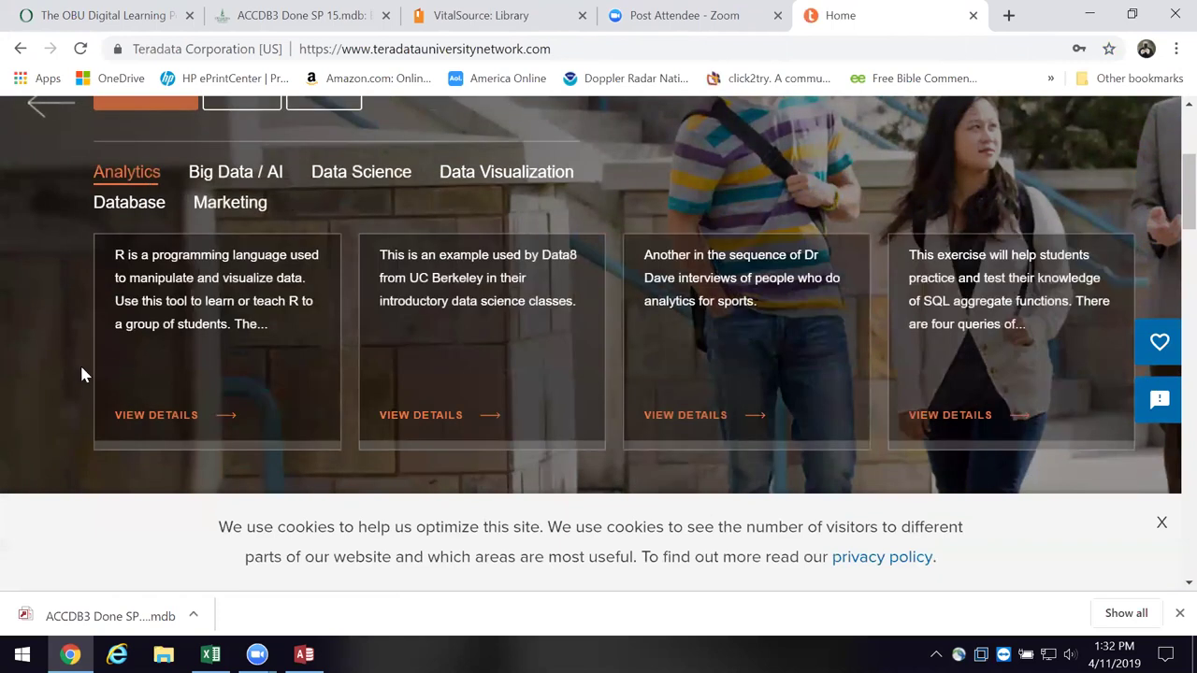